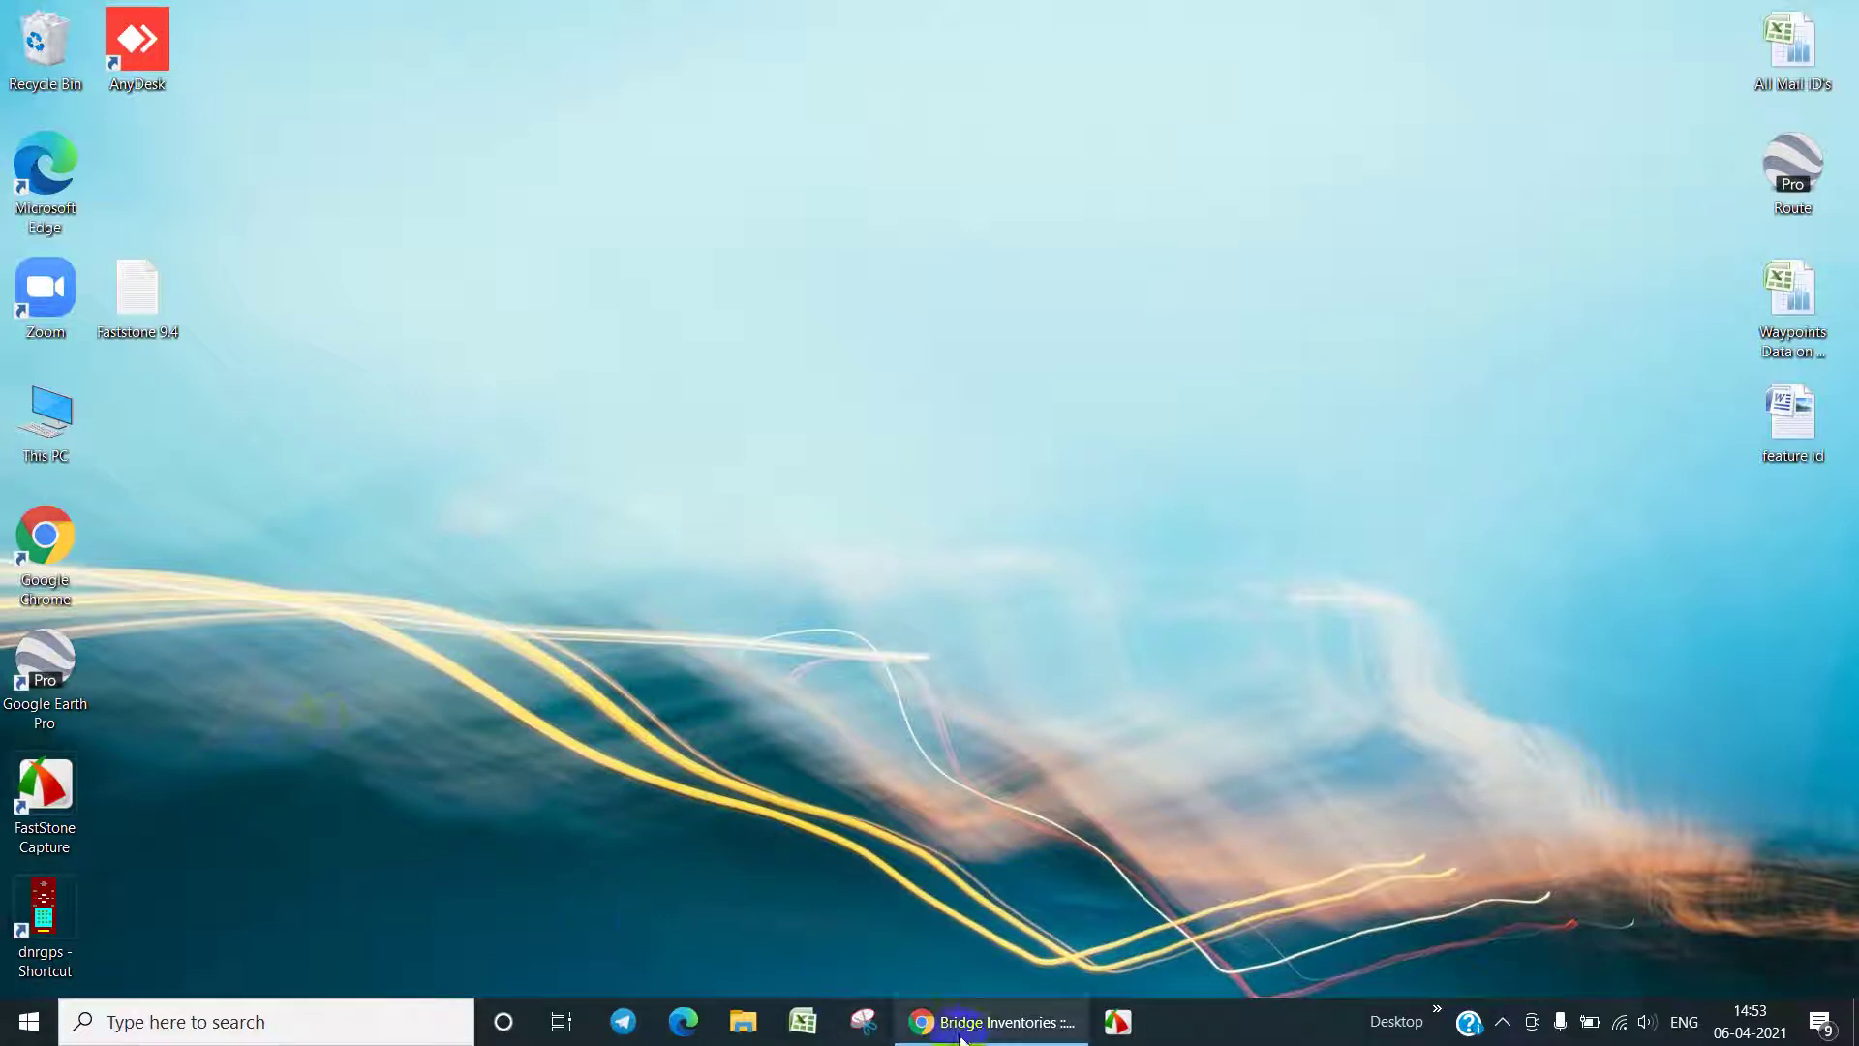
- Open a maximized Chrome window and search Google for pwduk.in
{"action": "mouse_move", "coordinate": [919, 1028]}
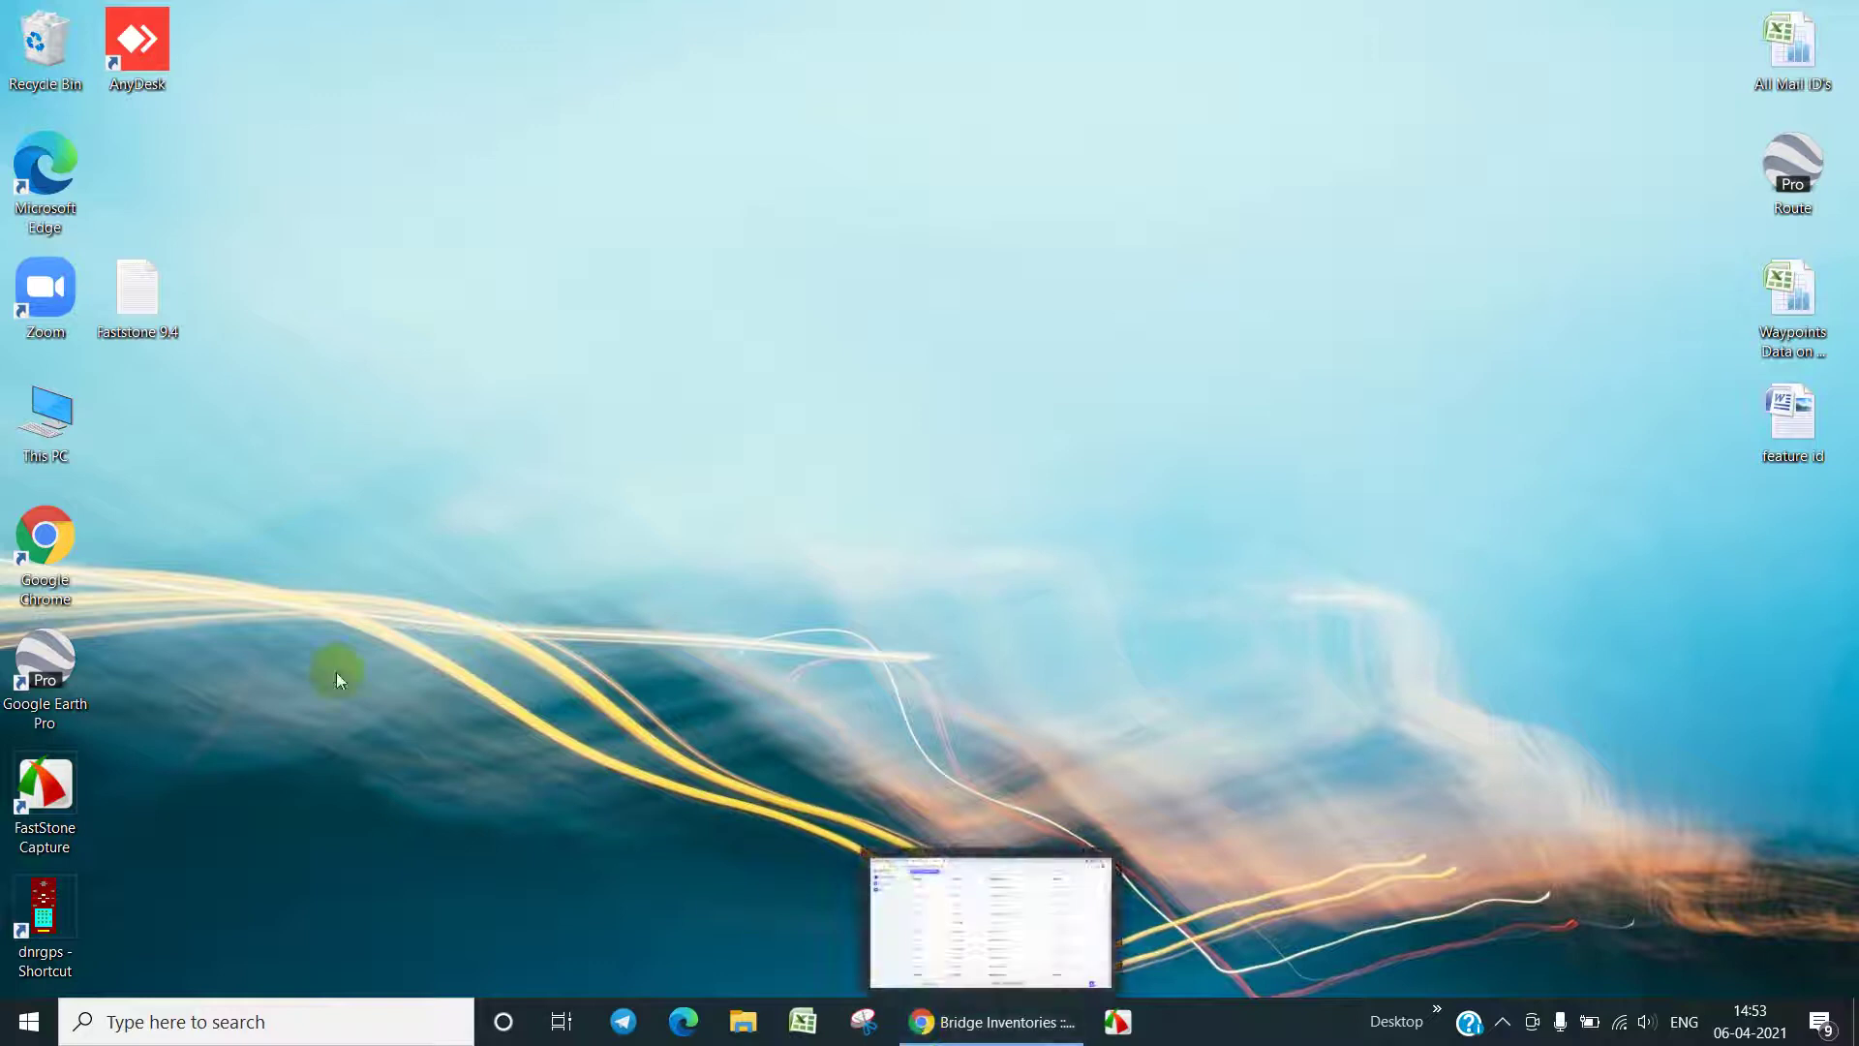
{"action": "double_click", "coordinate": [41, 521]}
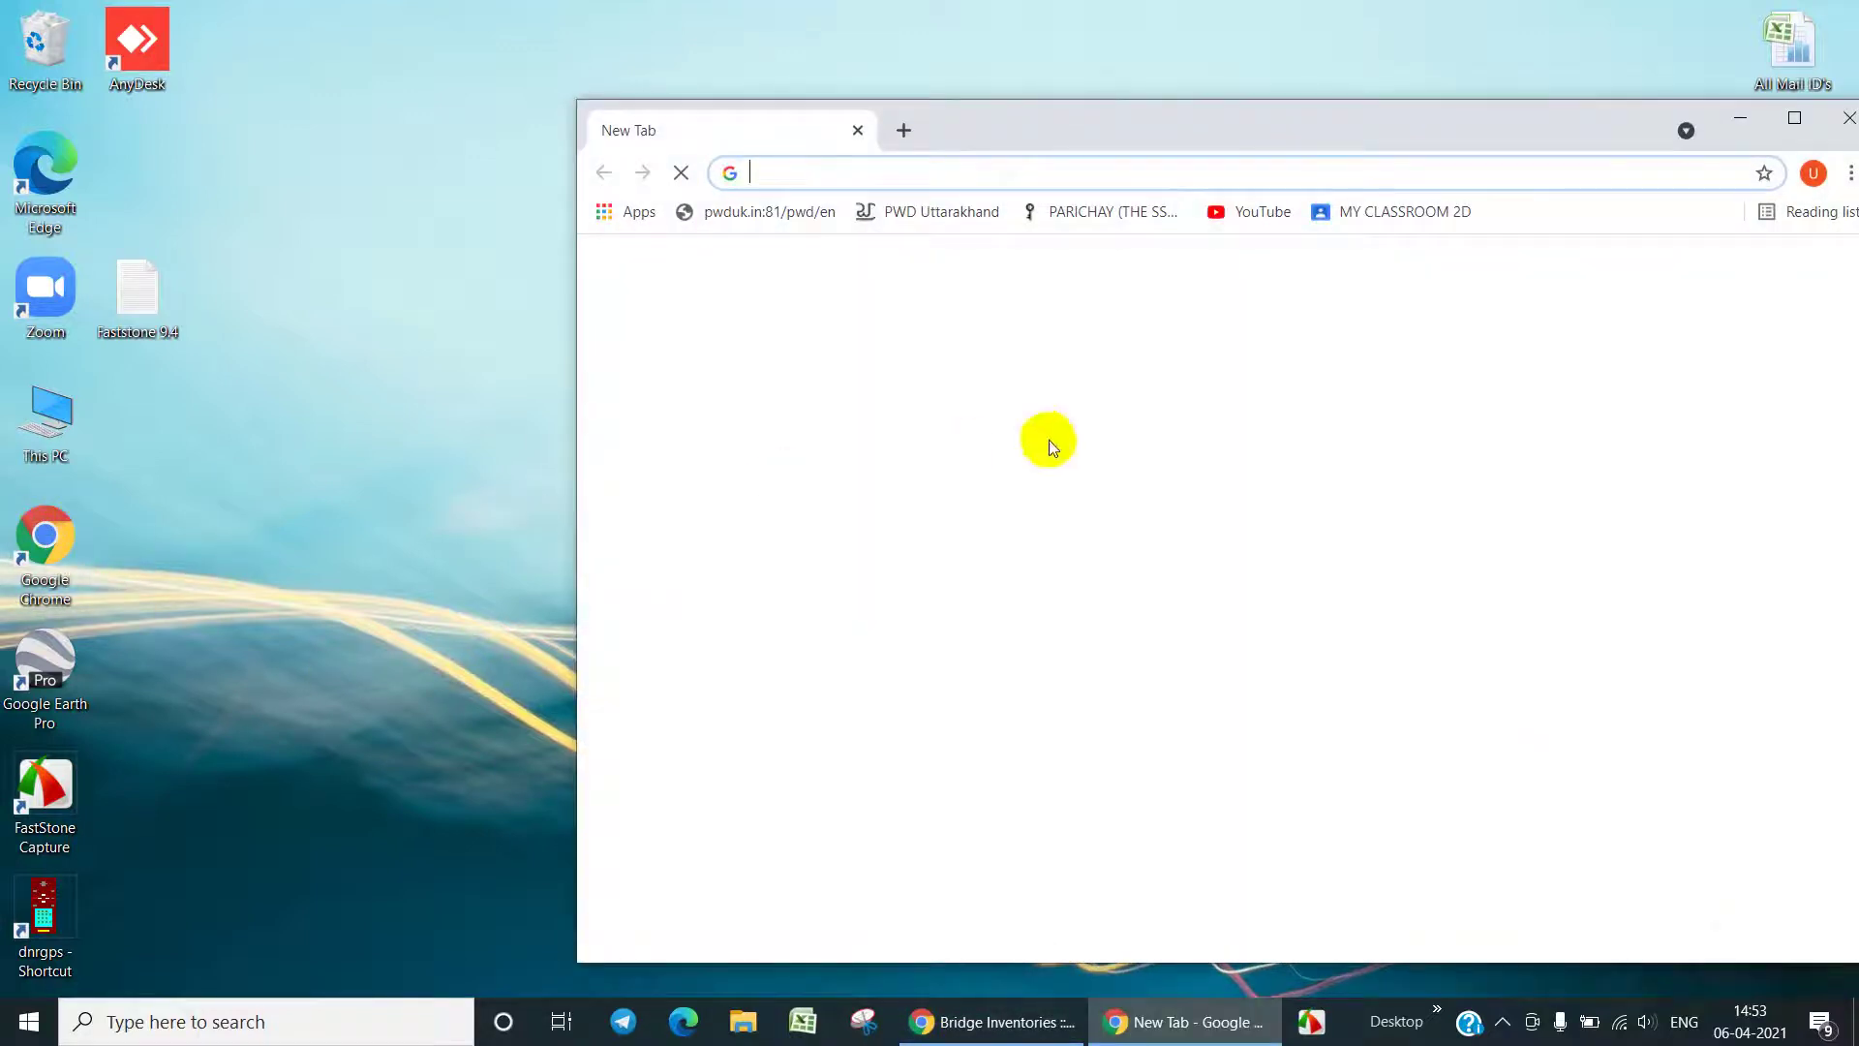
{"action": "left_click", "coordinate": [1793, 117]}
{"action": "left_click", "coordinate": [317, 66]}
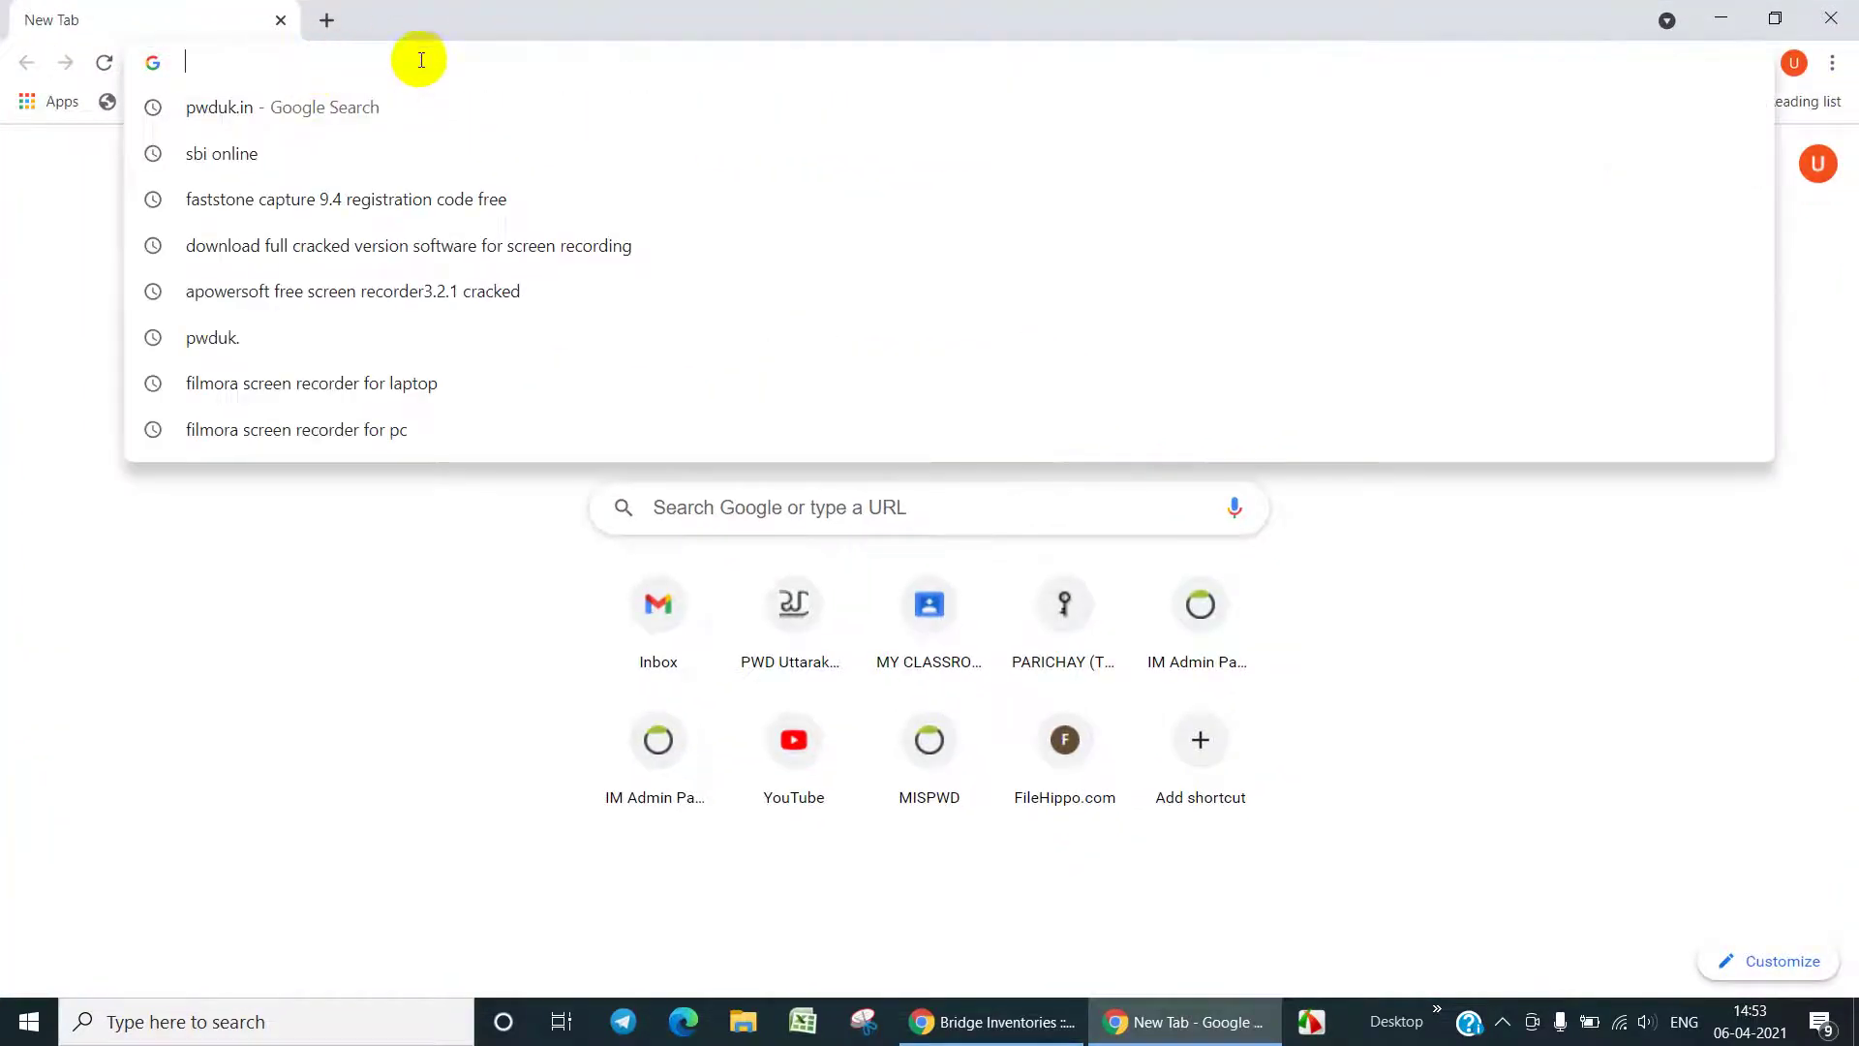
{"action": "left_click", "coordinate": [249, 113]}
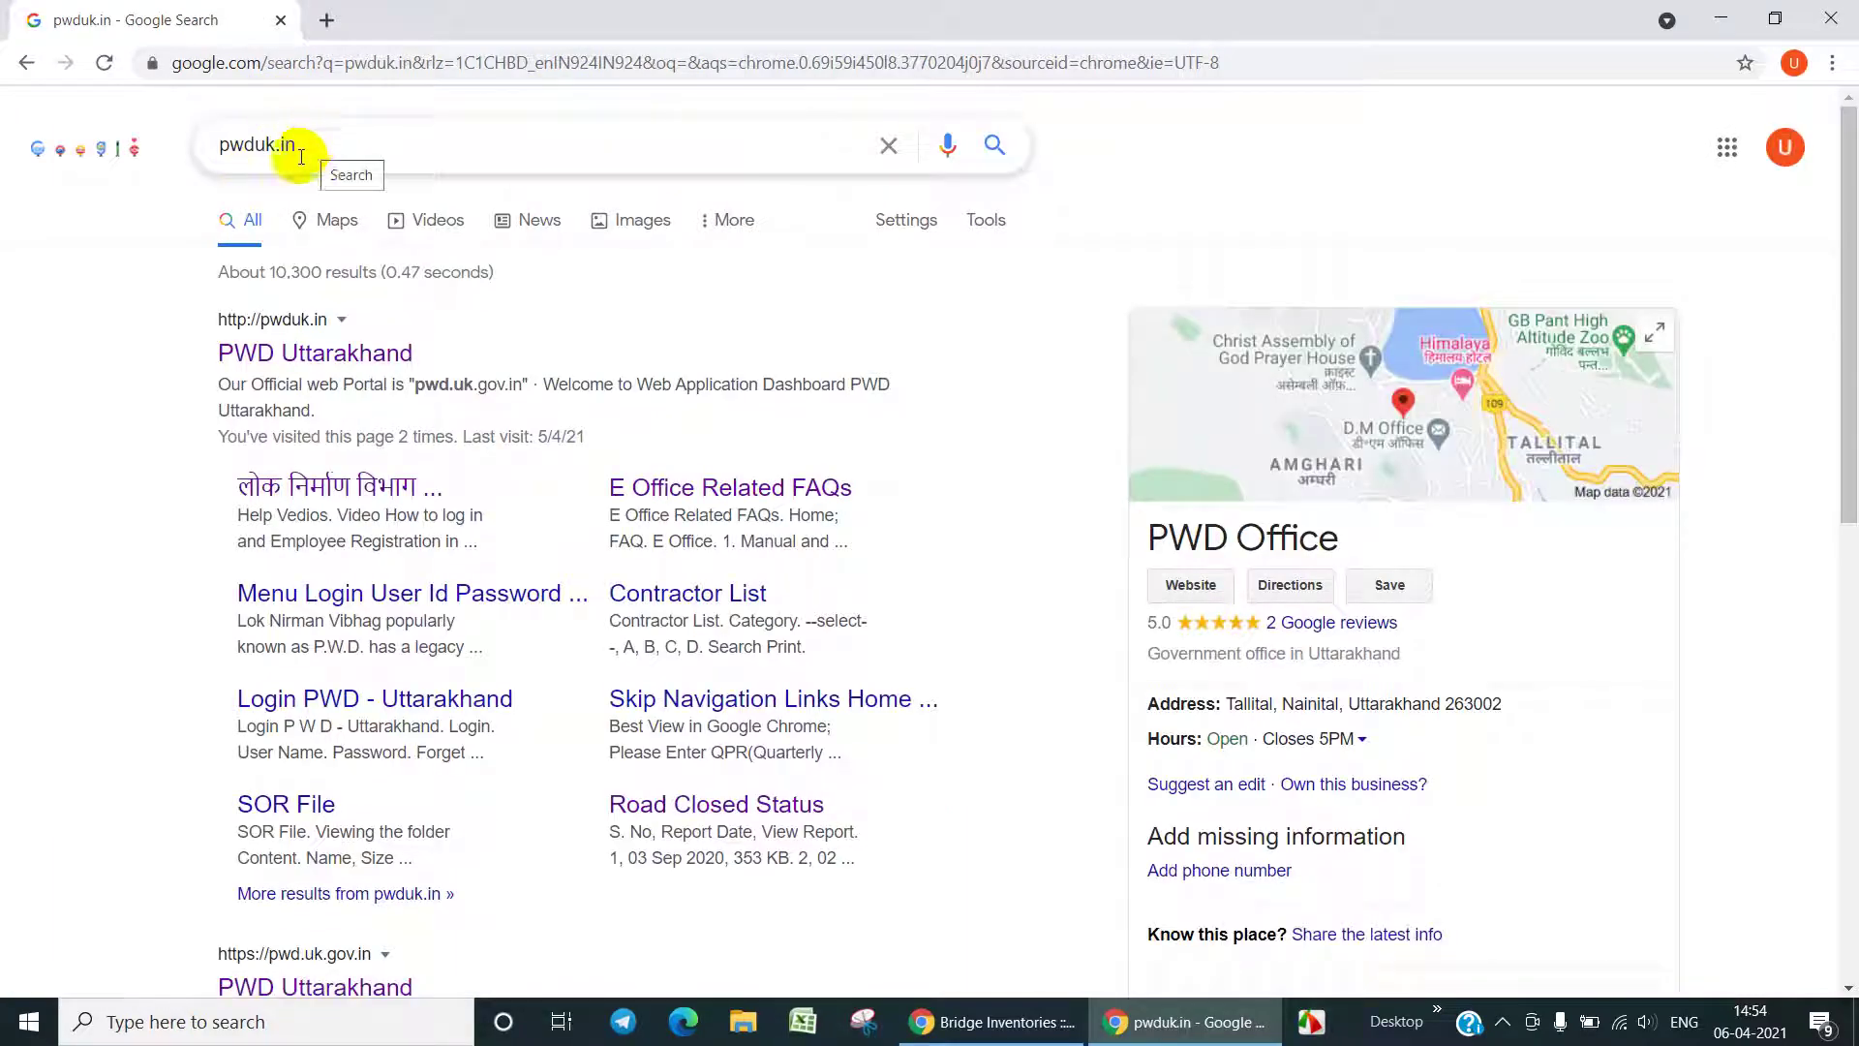
- Open the PWD Uttarakhand website from the search results and launch its Infra Mgt Sys application
{"action": "left_click", "coordinate": [247, 356]}
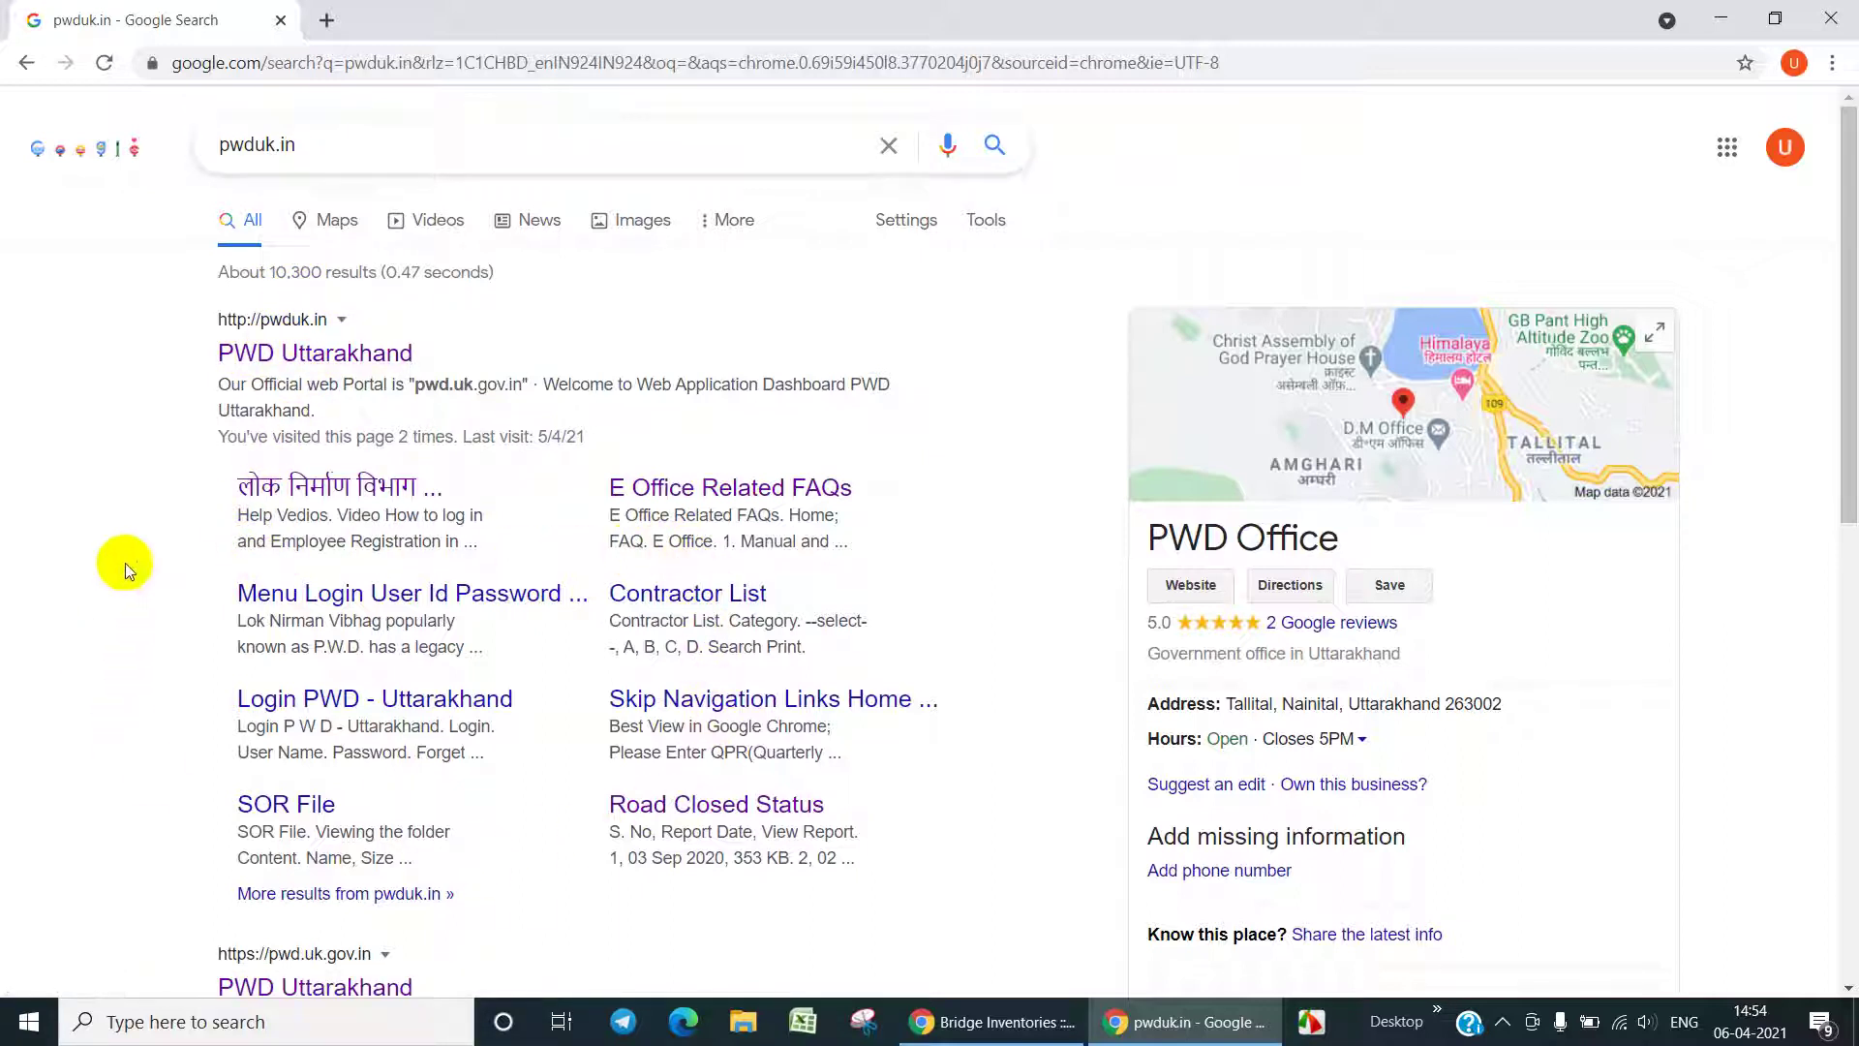
{"action": "left_click", "coordinate": [304, 355]}
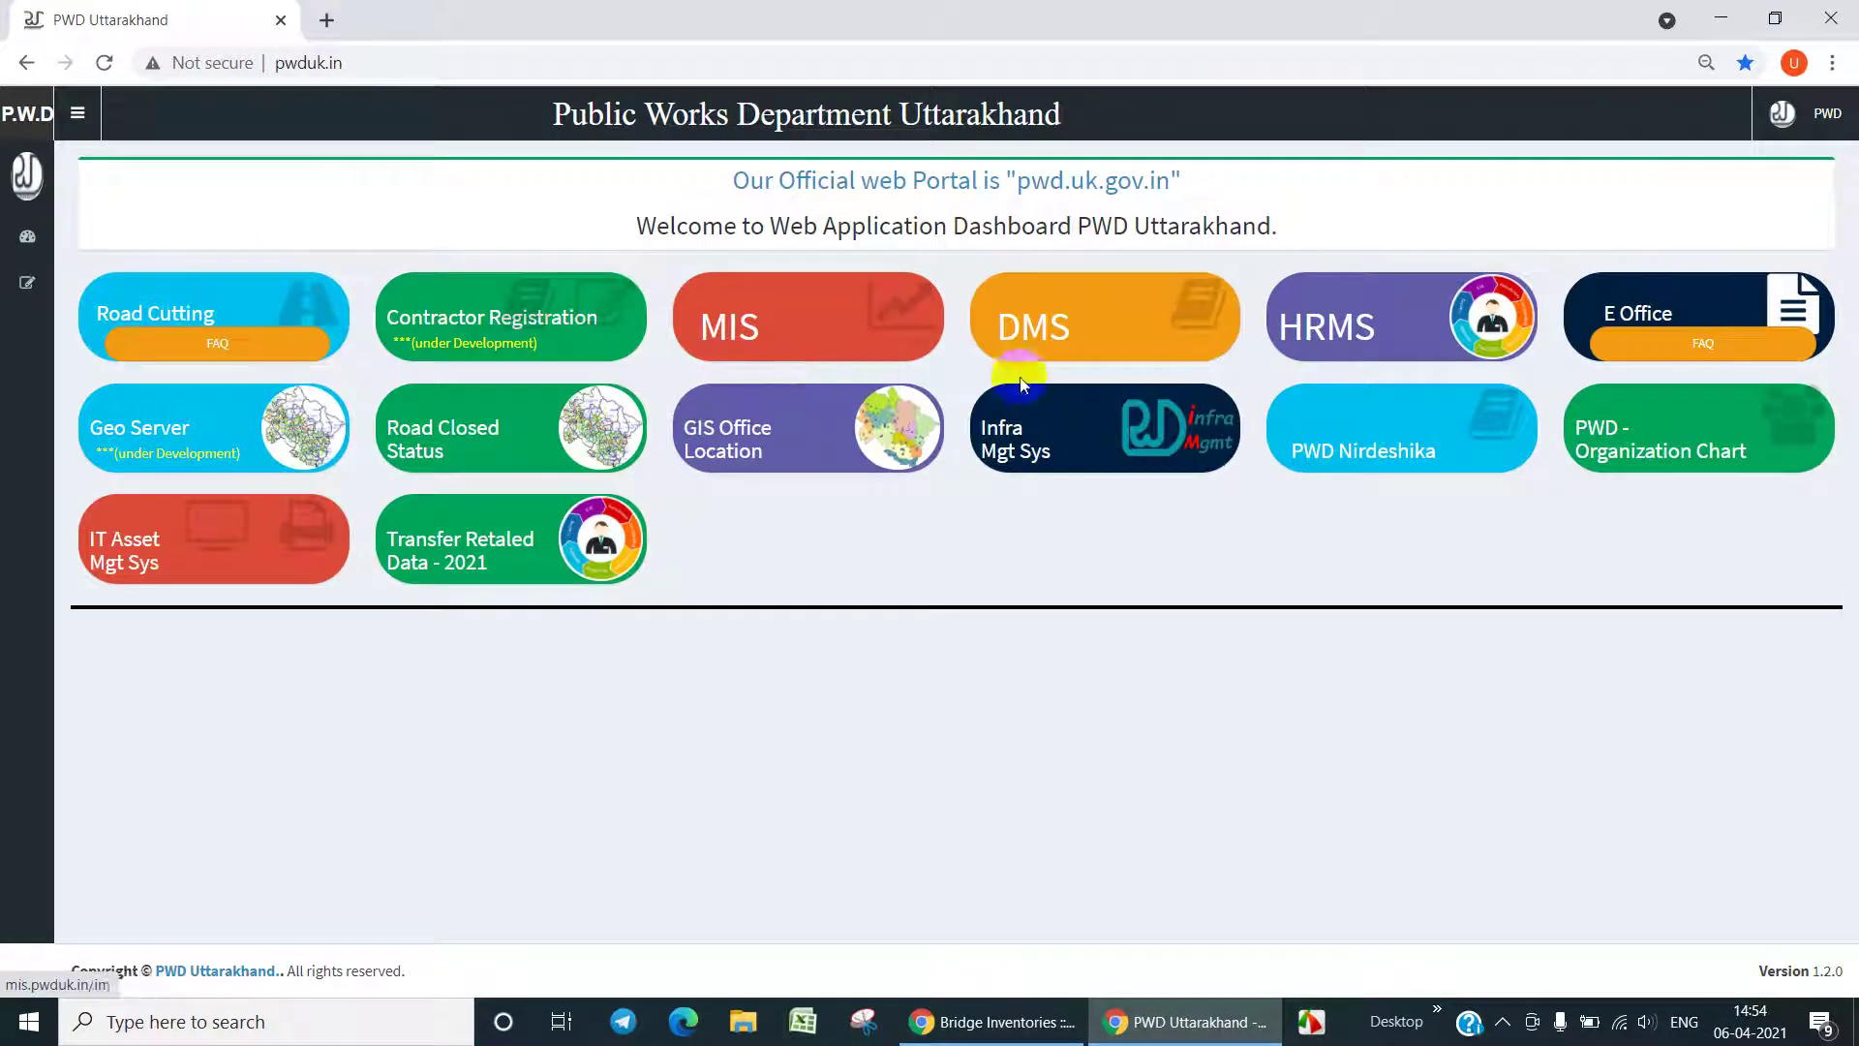
{"action": "left_click", "coordinate": [254, 540]}
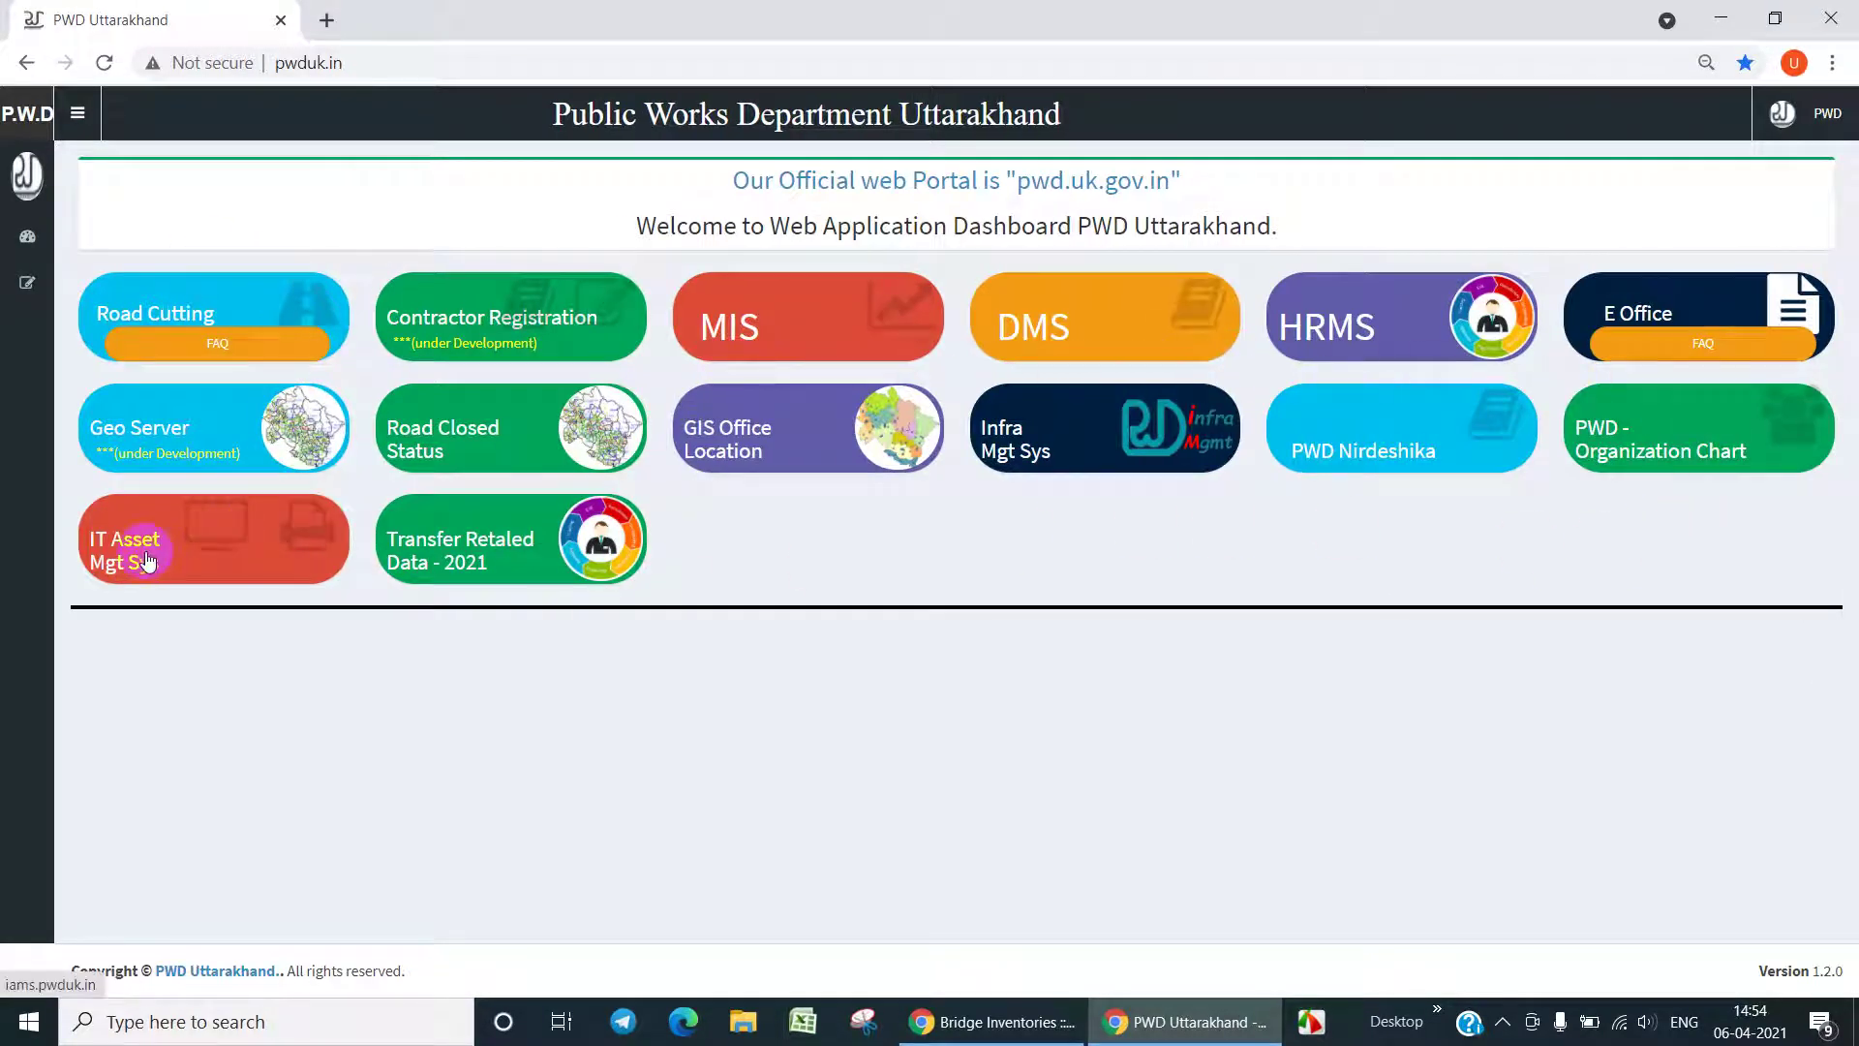
{"action": "left_click", "coordinate": [167, 343]}
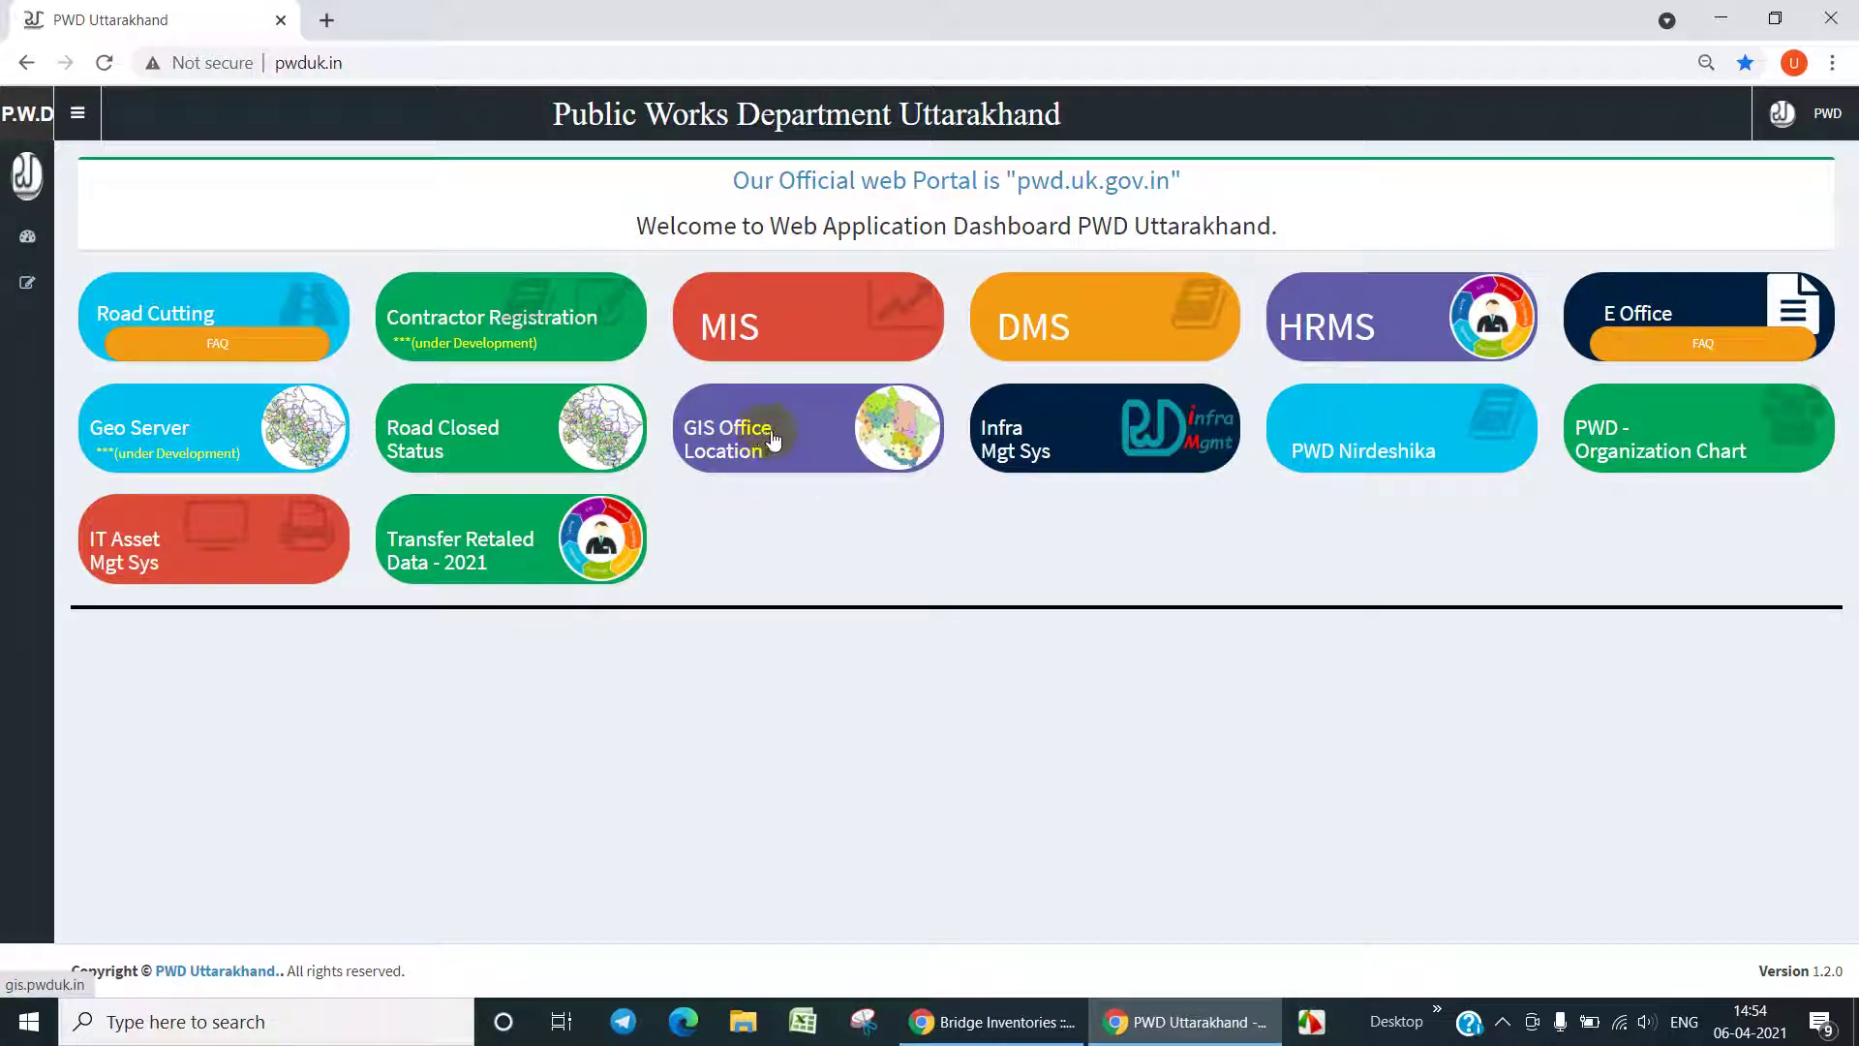
{"action": "left_click", "coordinate": [1017, 471]}
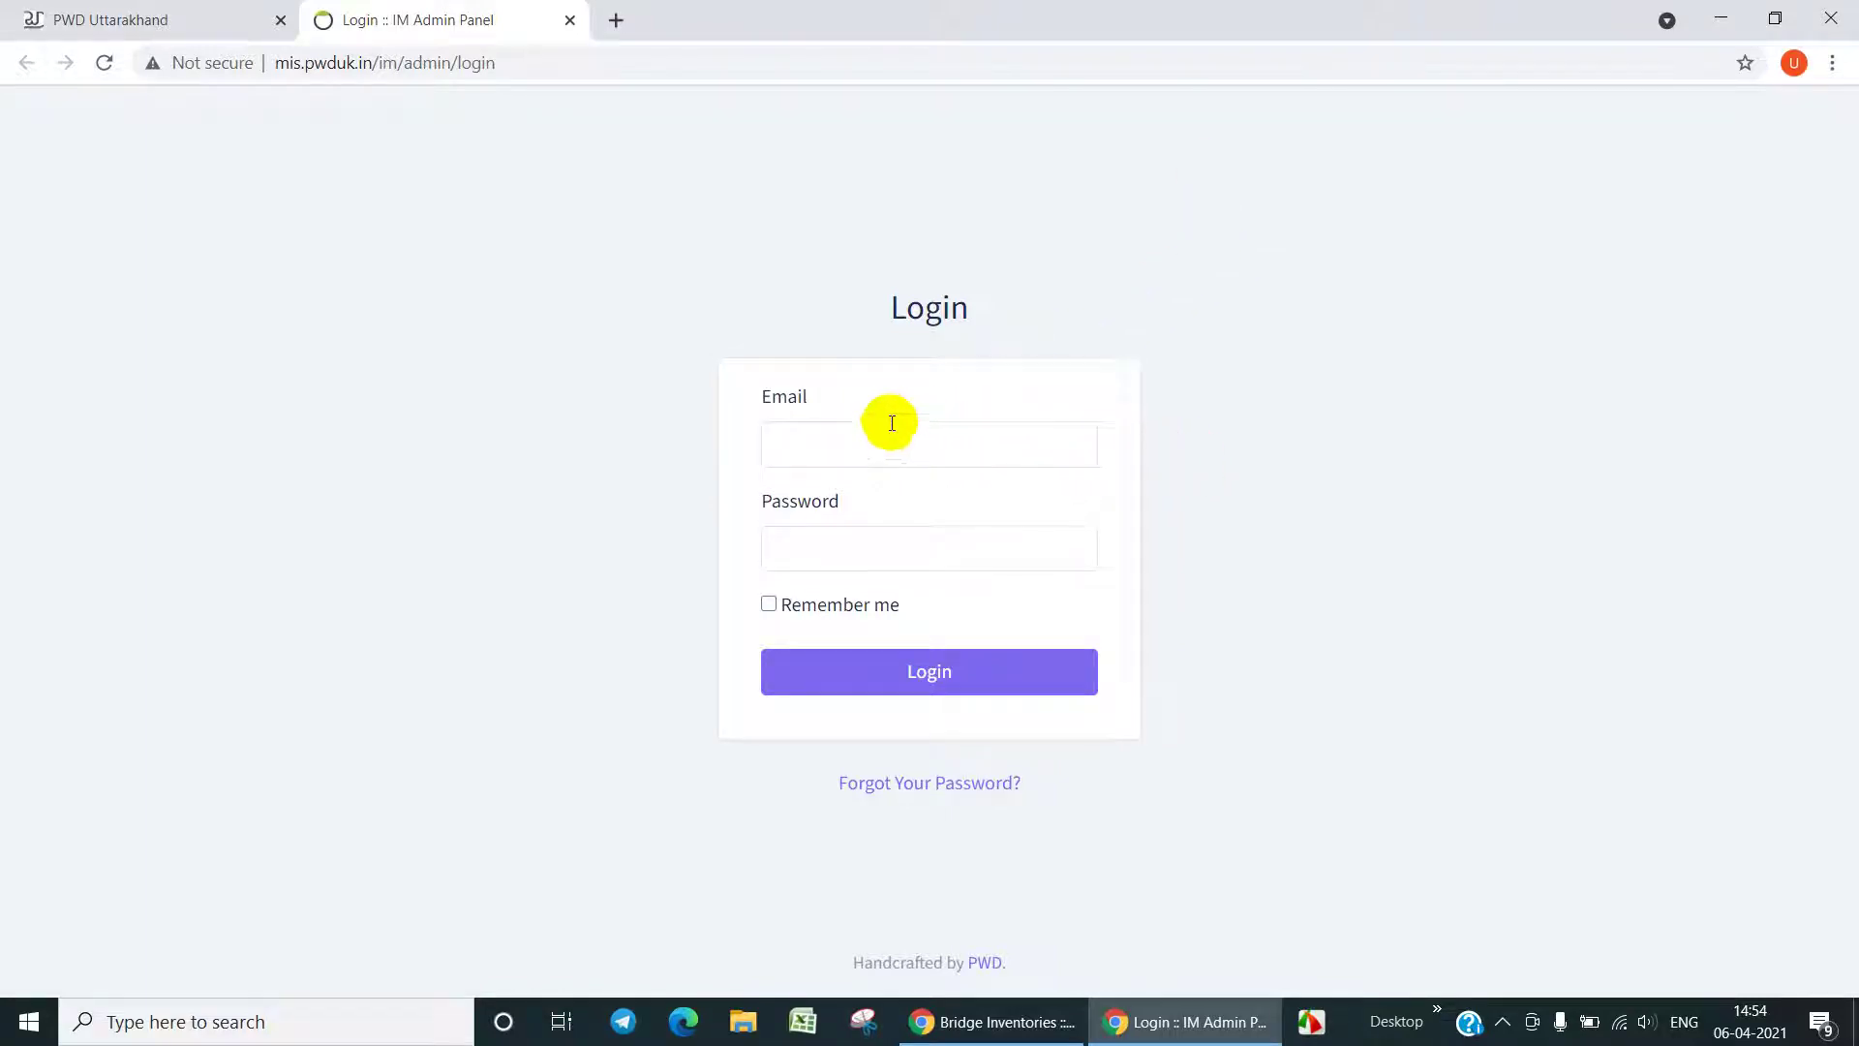
- Log in to the IM Admin Panel with the account's e-mail and password
{"action": "left_click", "coordinate": [772, 447]}
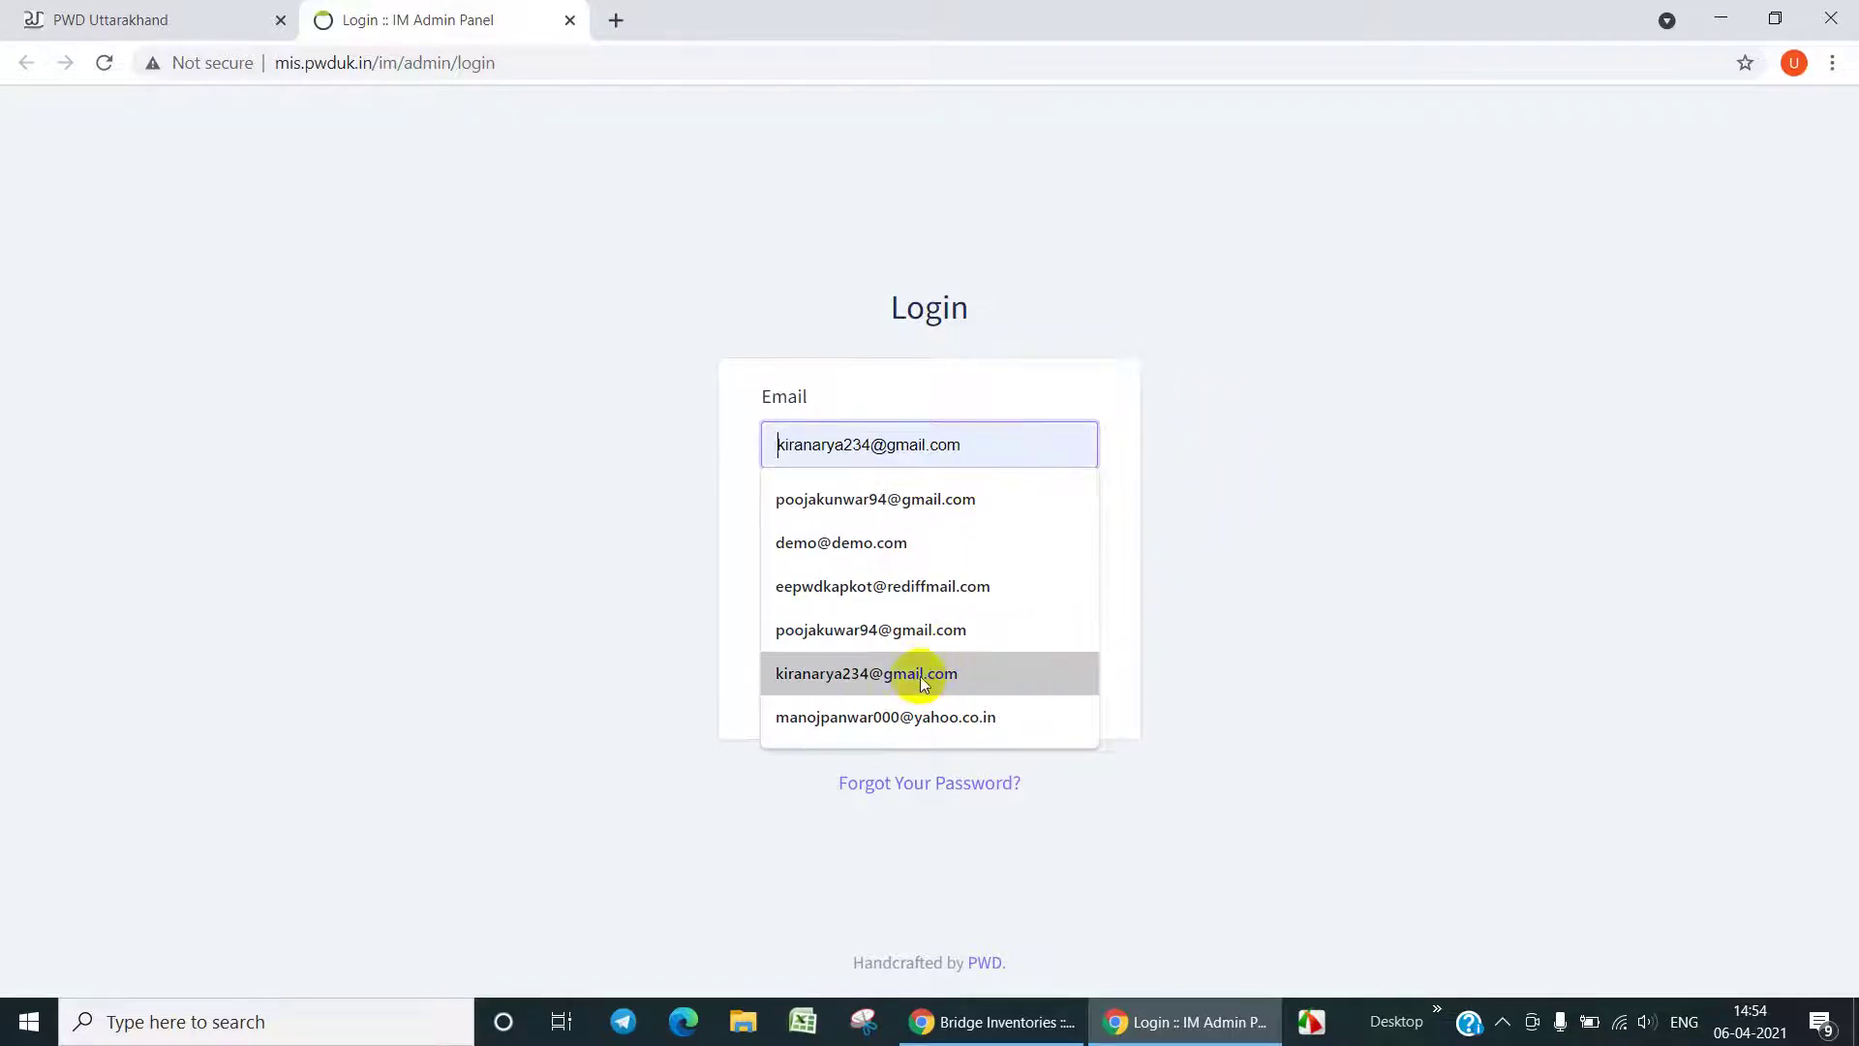
{"action": "left_click", "coordinate": [885, 677]}
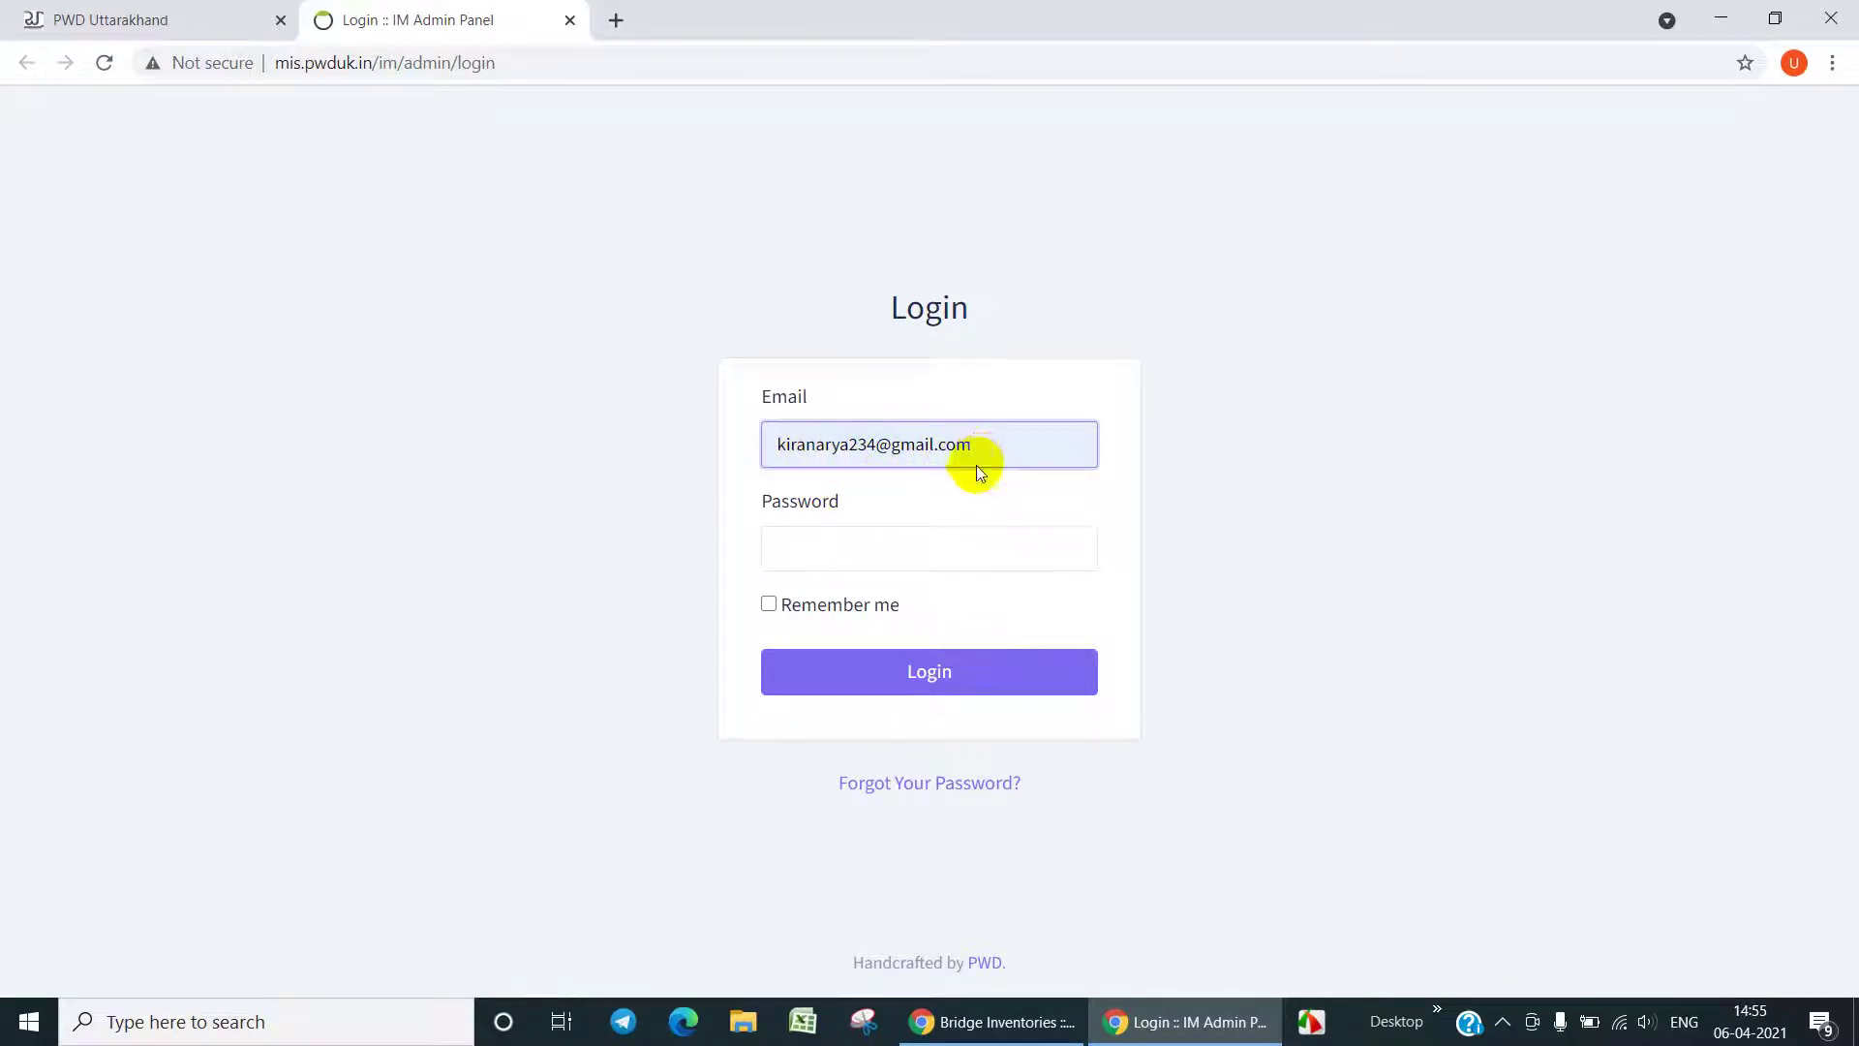
{"action": "left_click", "coordinate": [796, 549]}
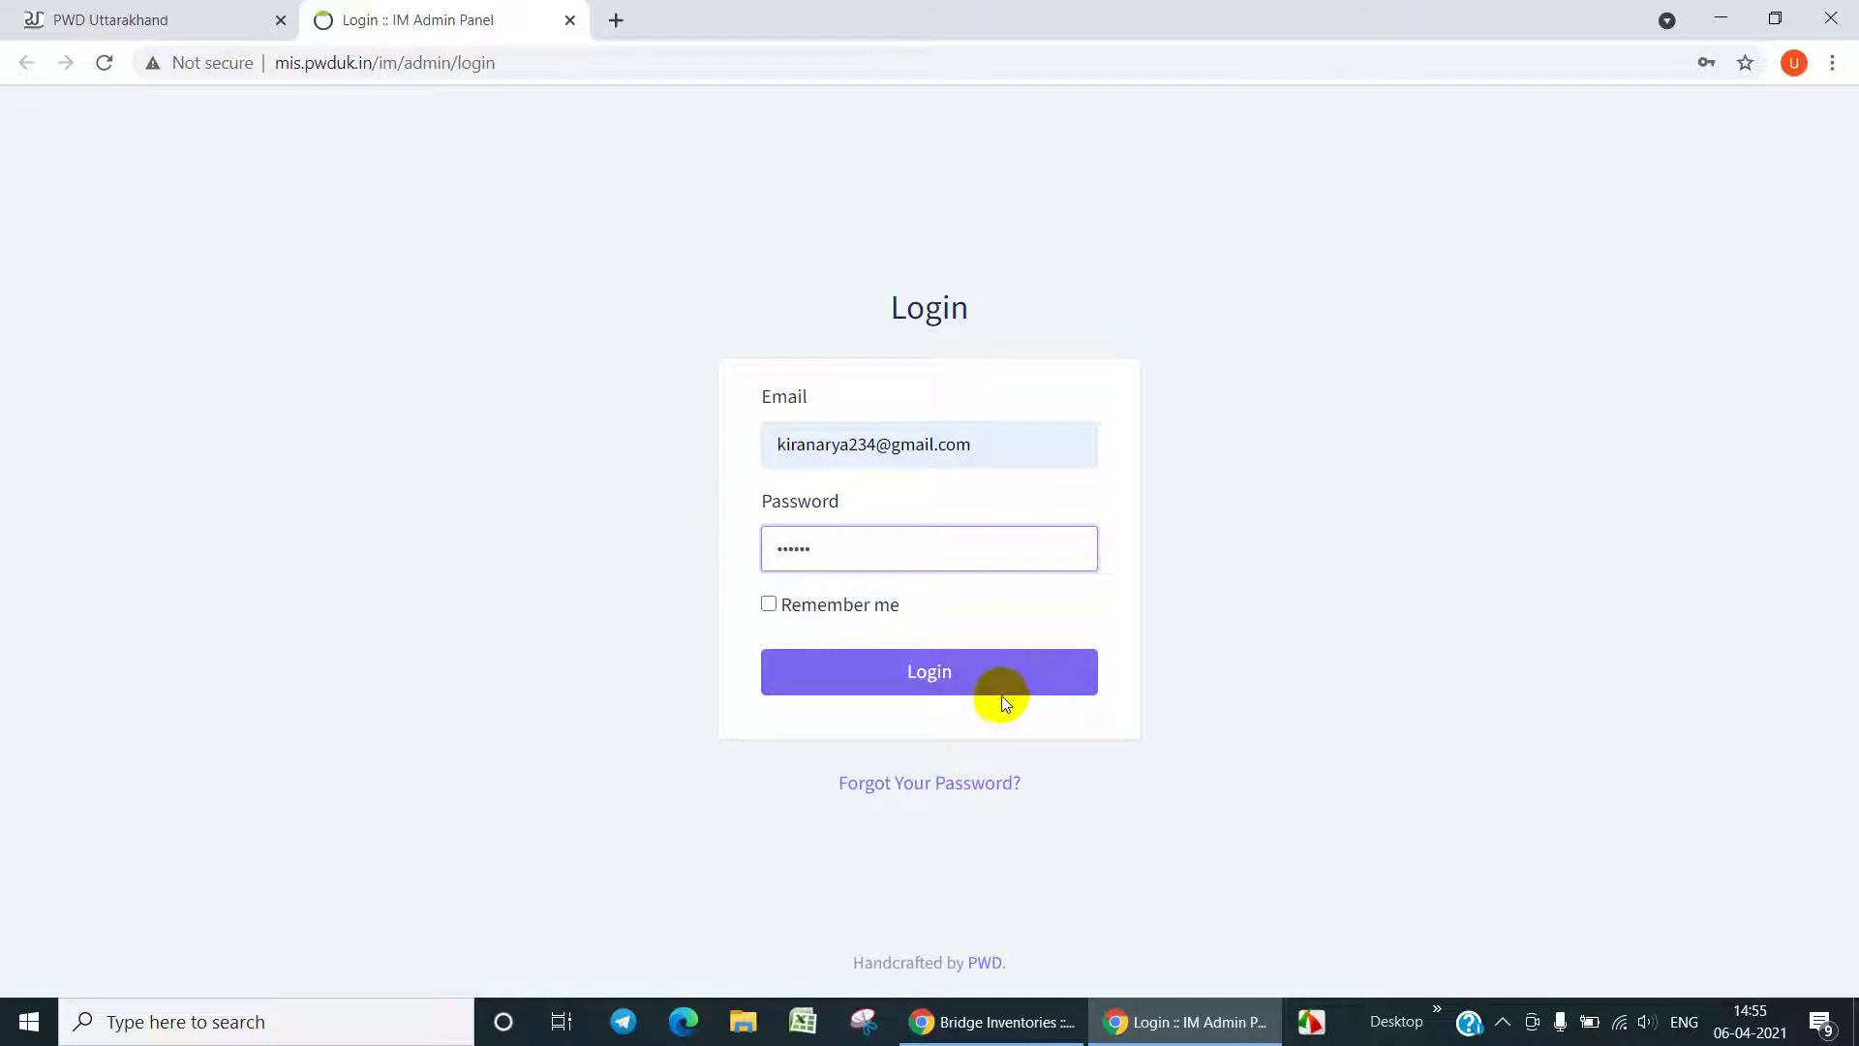
{"action": "left_click", "coordinate": [931, 674]}
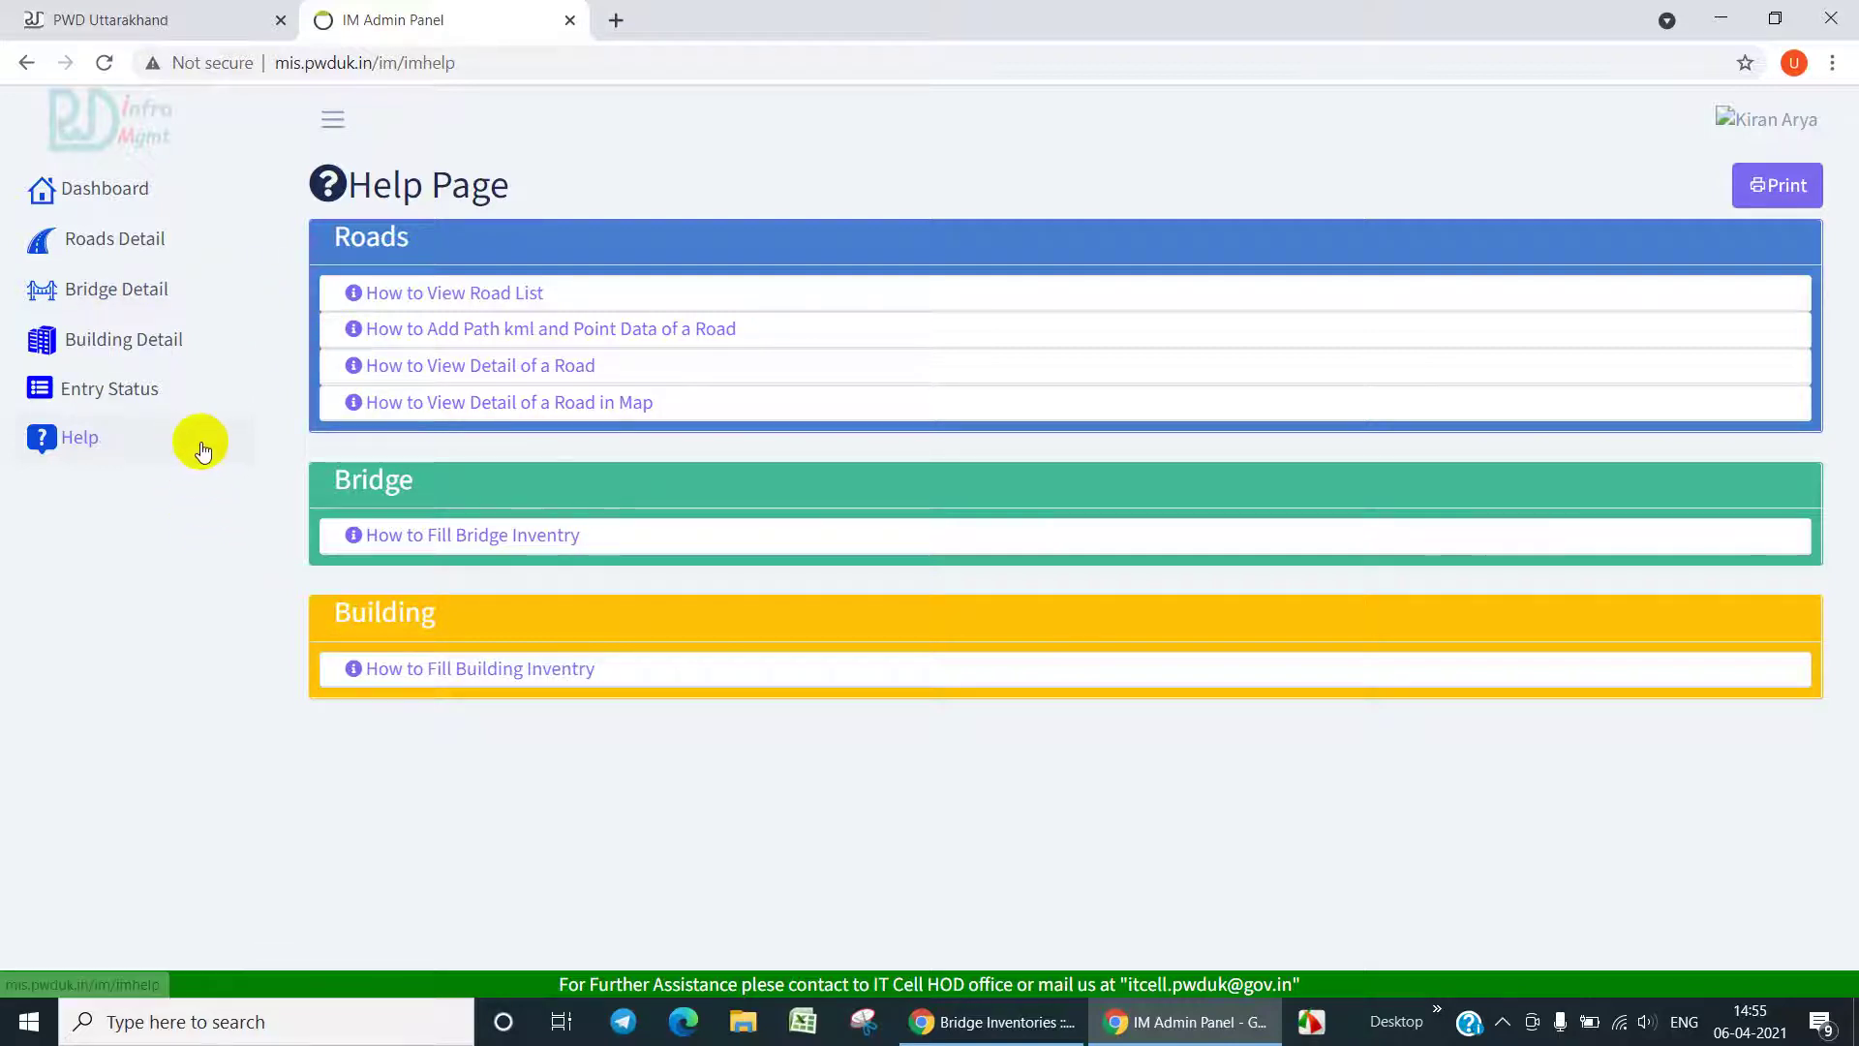
- Open the list of bridge inventories from the bridge details summary
{"action": "left_click", "coordinate": [125, 292]}
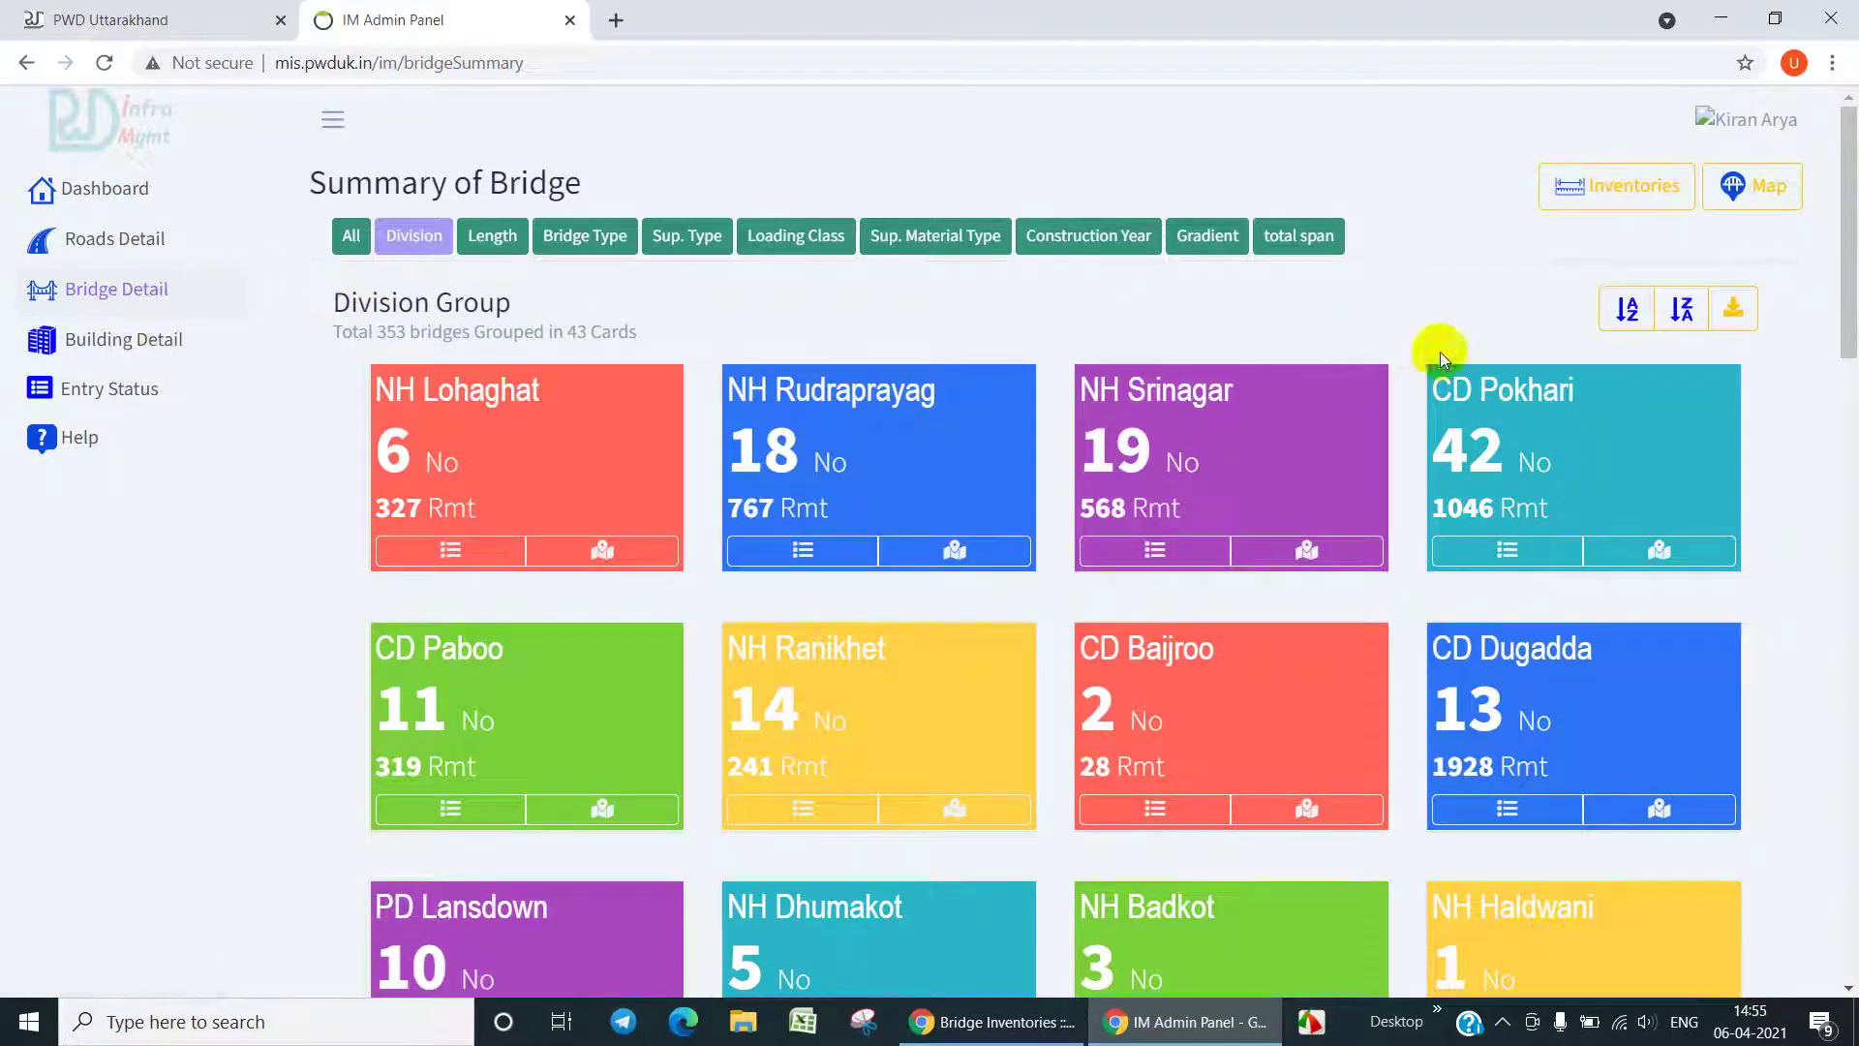
{"action": "left_click", "coordinate": [1615, 210]}
{"action": "left_click", "coordinate": [1619, 199]}
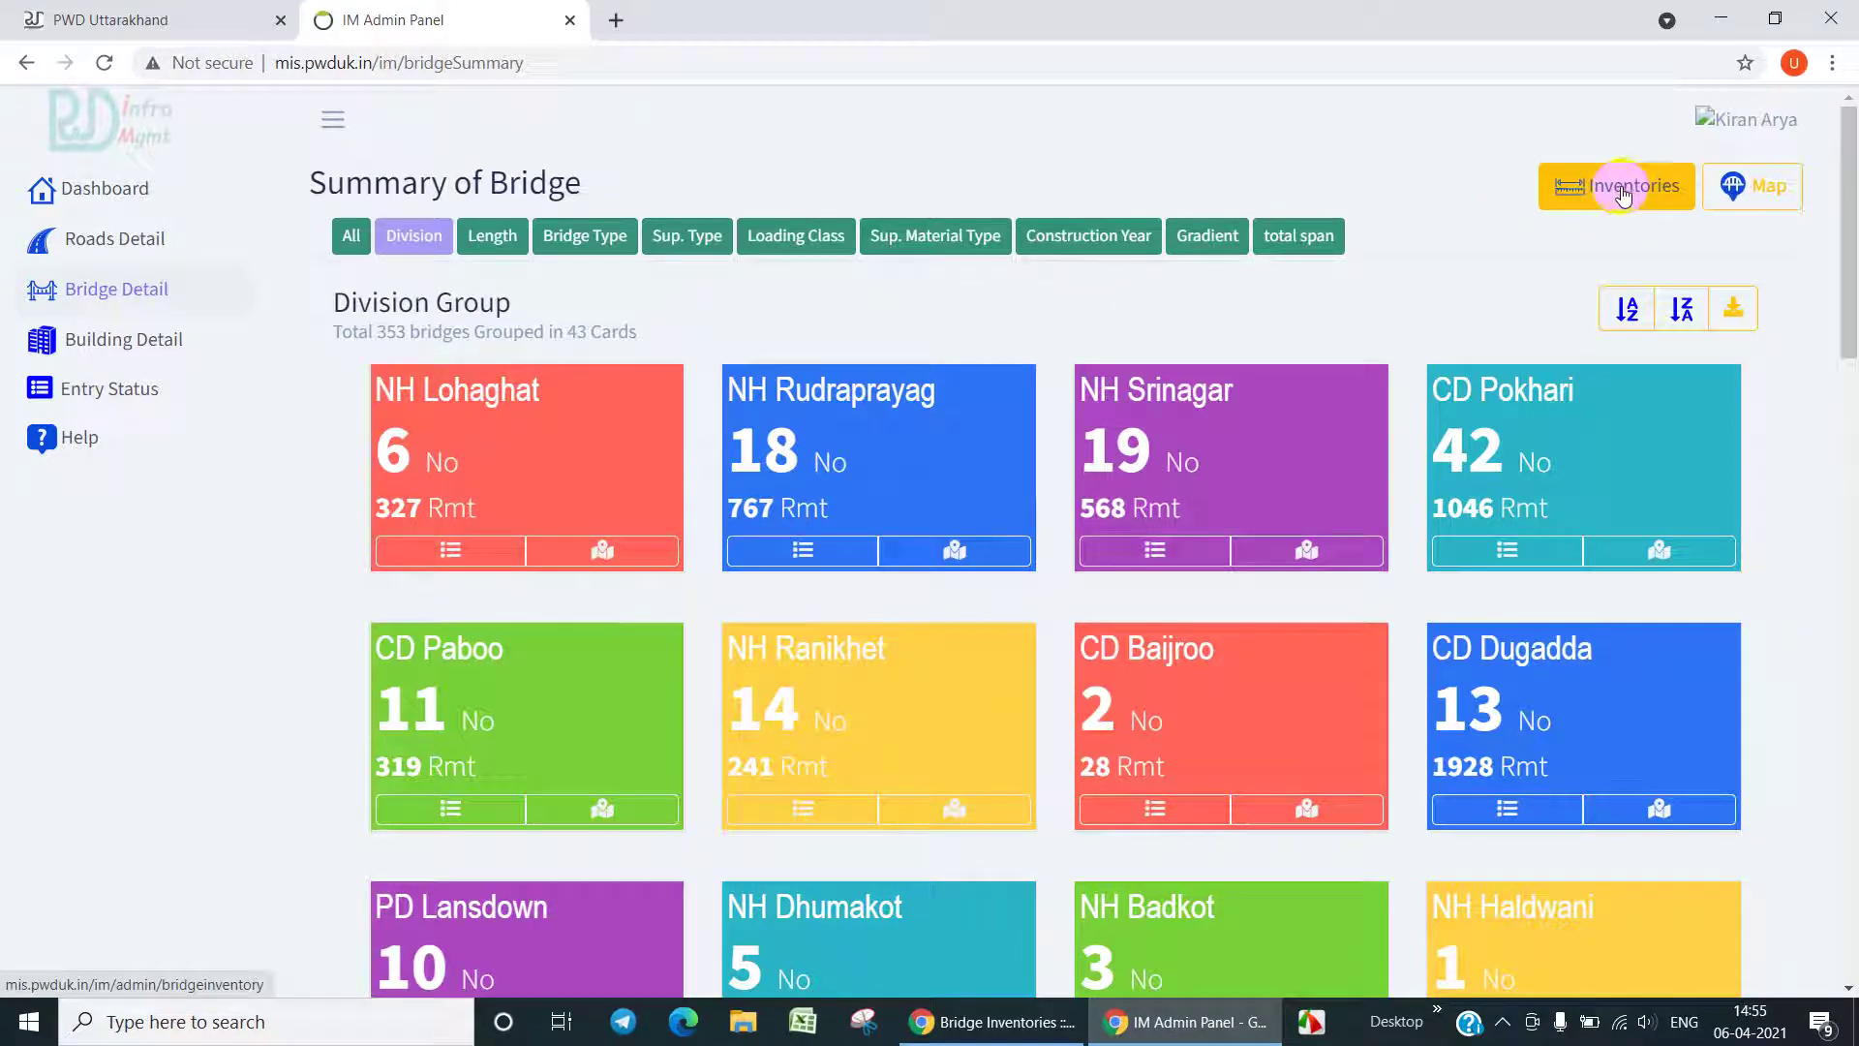
{"action": "left_click", "coordinate": [1622, 194]}
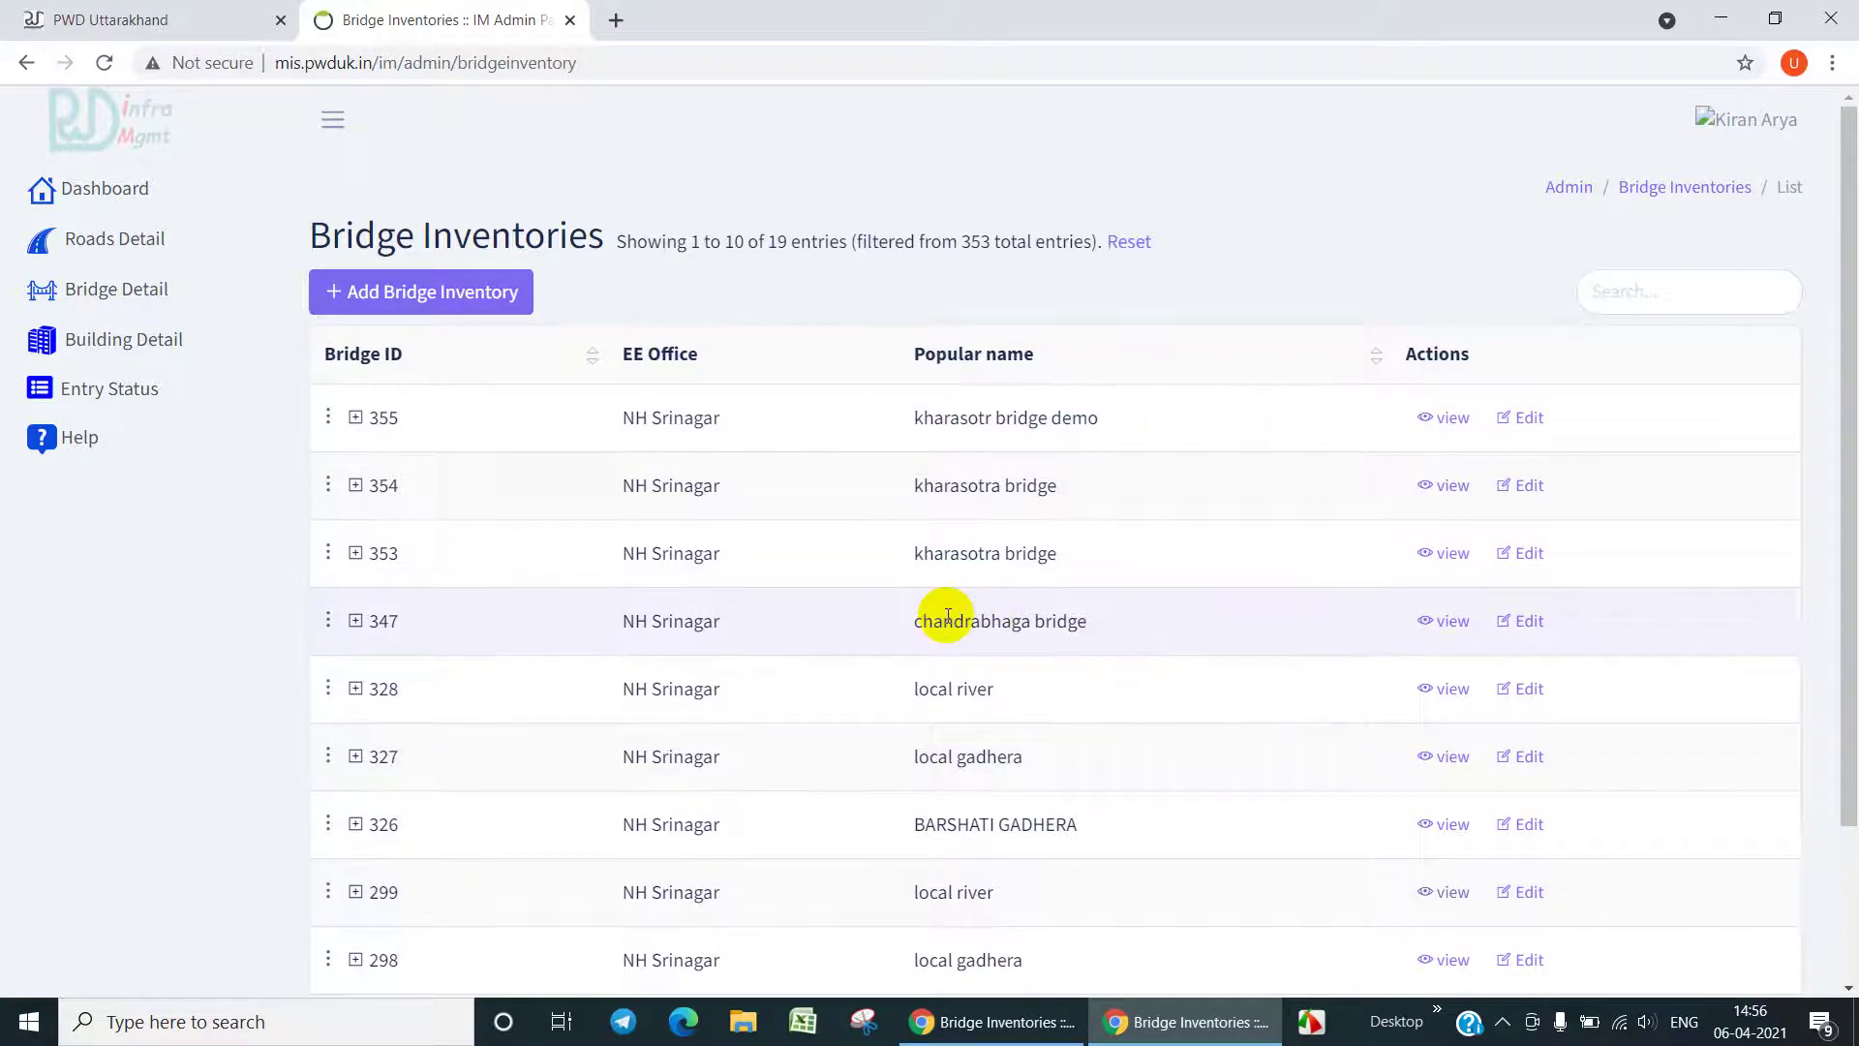
- Look over the existing bridge entries and start adding a new bridge inventory
{"action": "scroll", "coordinate": [947, 617], "scroll_direction": "down", "scroll_amount": 2}
{"action": "scroll", "coordinate": [946, 617], "scroll_direction": "up", "scroll_amount": 2}
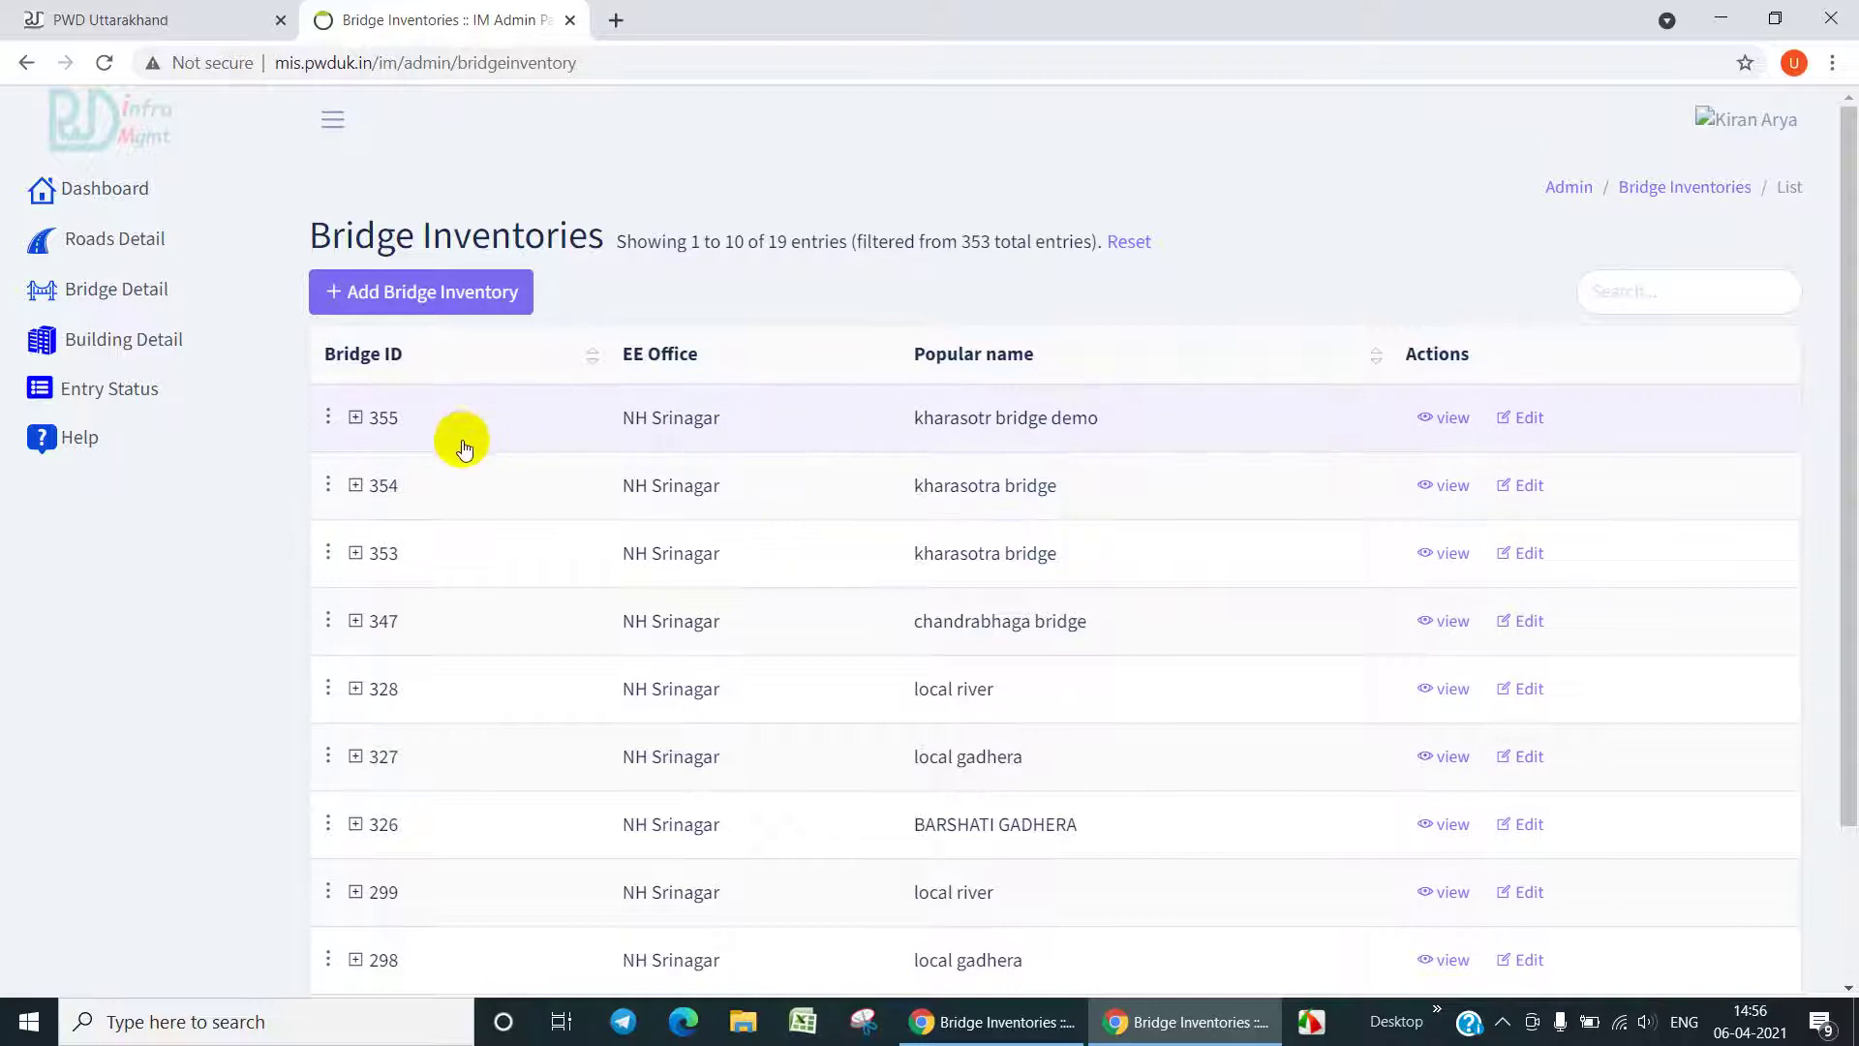
{"action": "scroll", "coordinate": [745, 503], "scroll_direction": "down", "scroll_amount": 2}
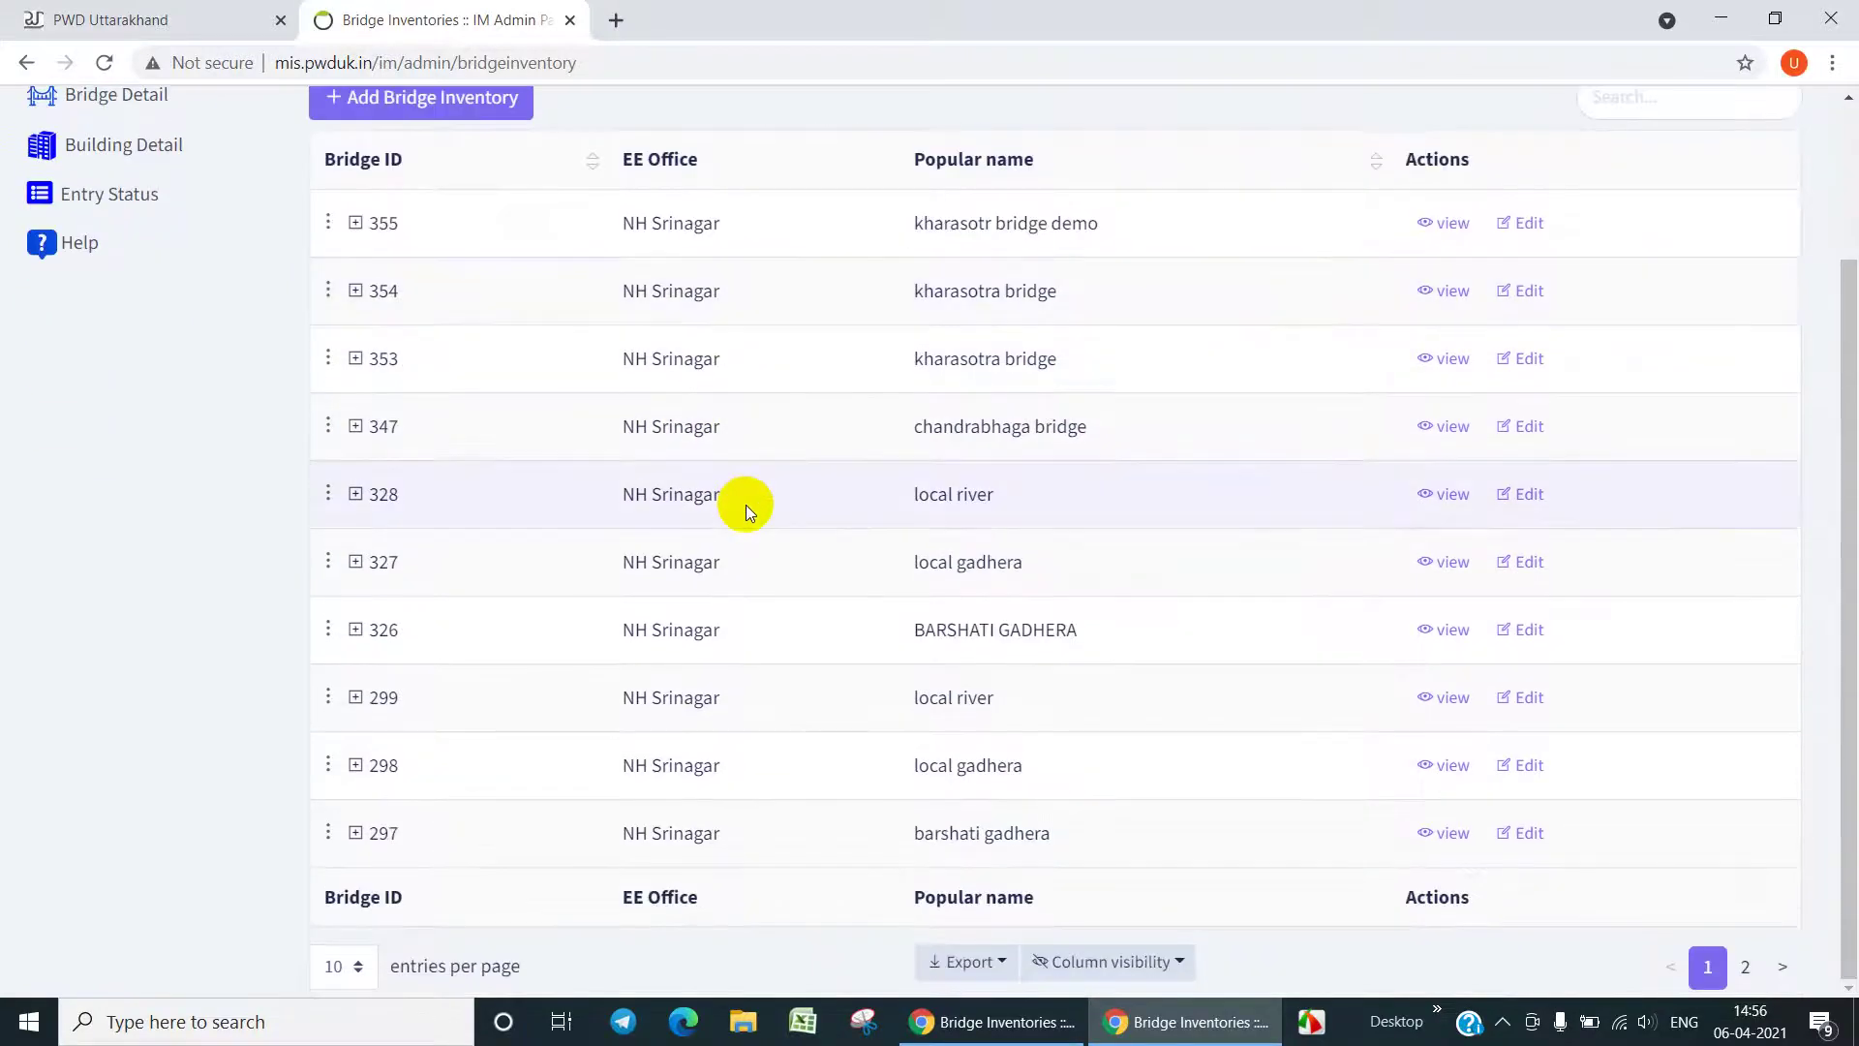
{"action": "scroll", "coordinate": [746, 504], "scroll_direction": "up", "scroll_amount": 2}
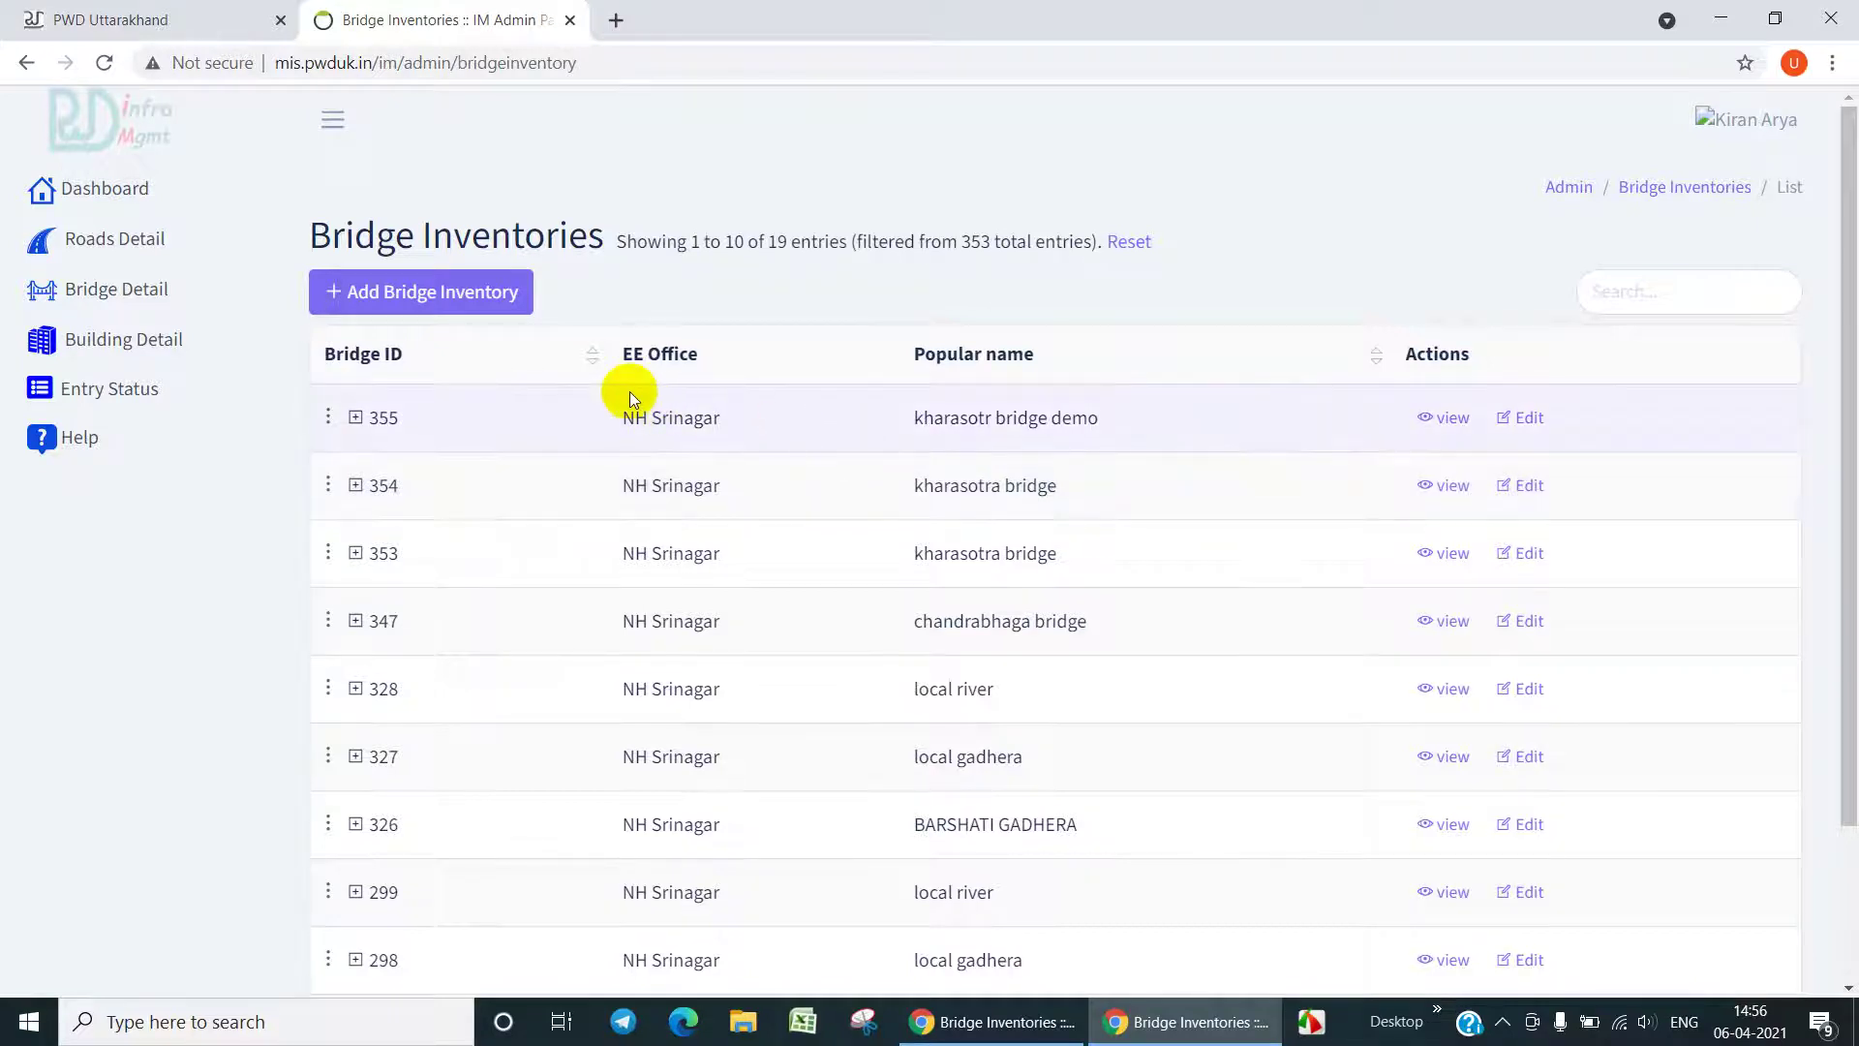
{"action": "left_click", "coordinate": [444, 306]}
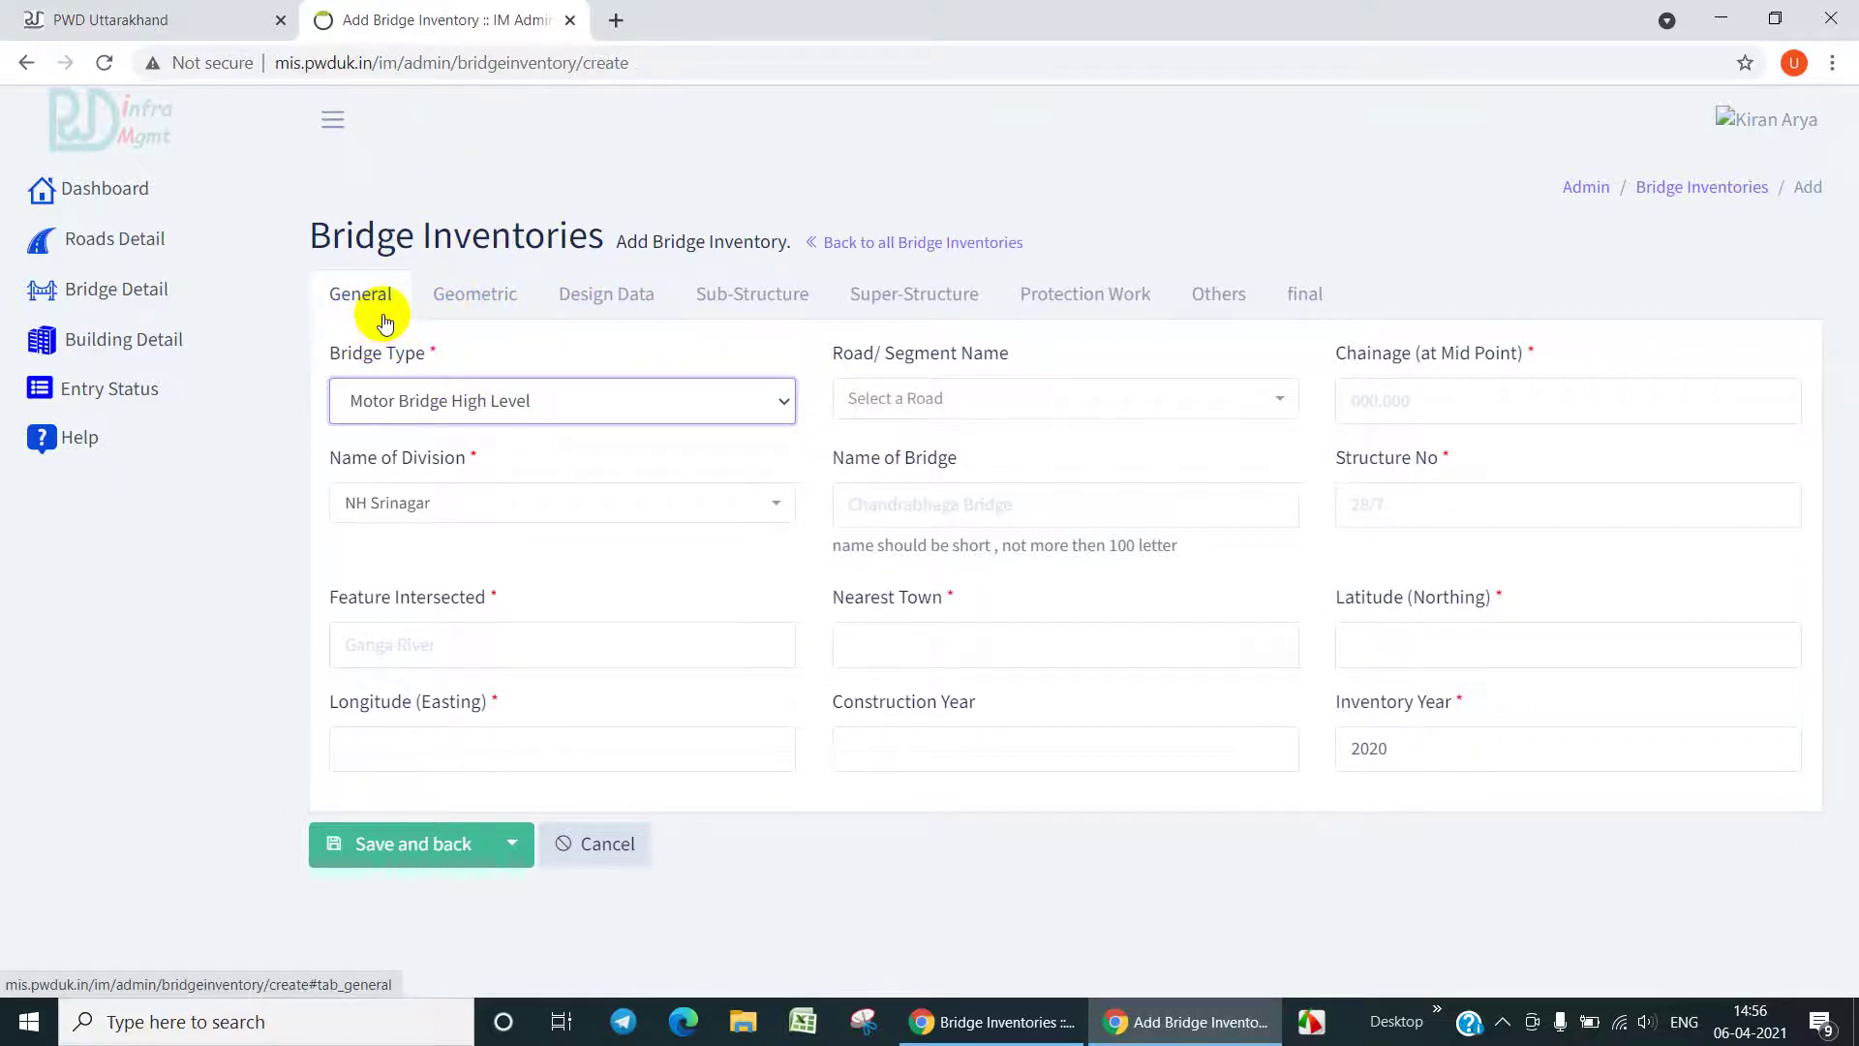
- Review the bridge inventory form's sections from Geometric and Design Data through Sub-Structure, Super-Structure, Protection Work and Others to final
{"action": "left_click", "coordinate": [494, 300]}
{"action": "left_click", "coordinate": [595, 310]}
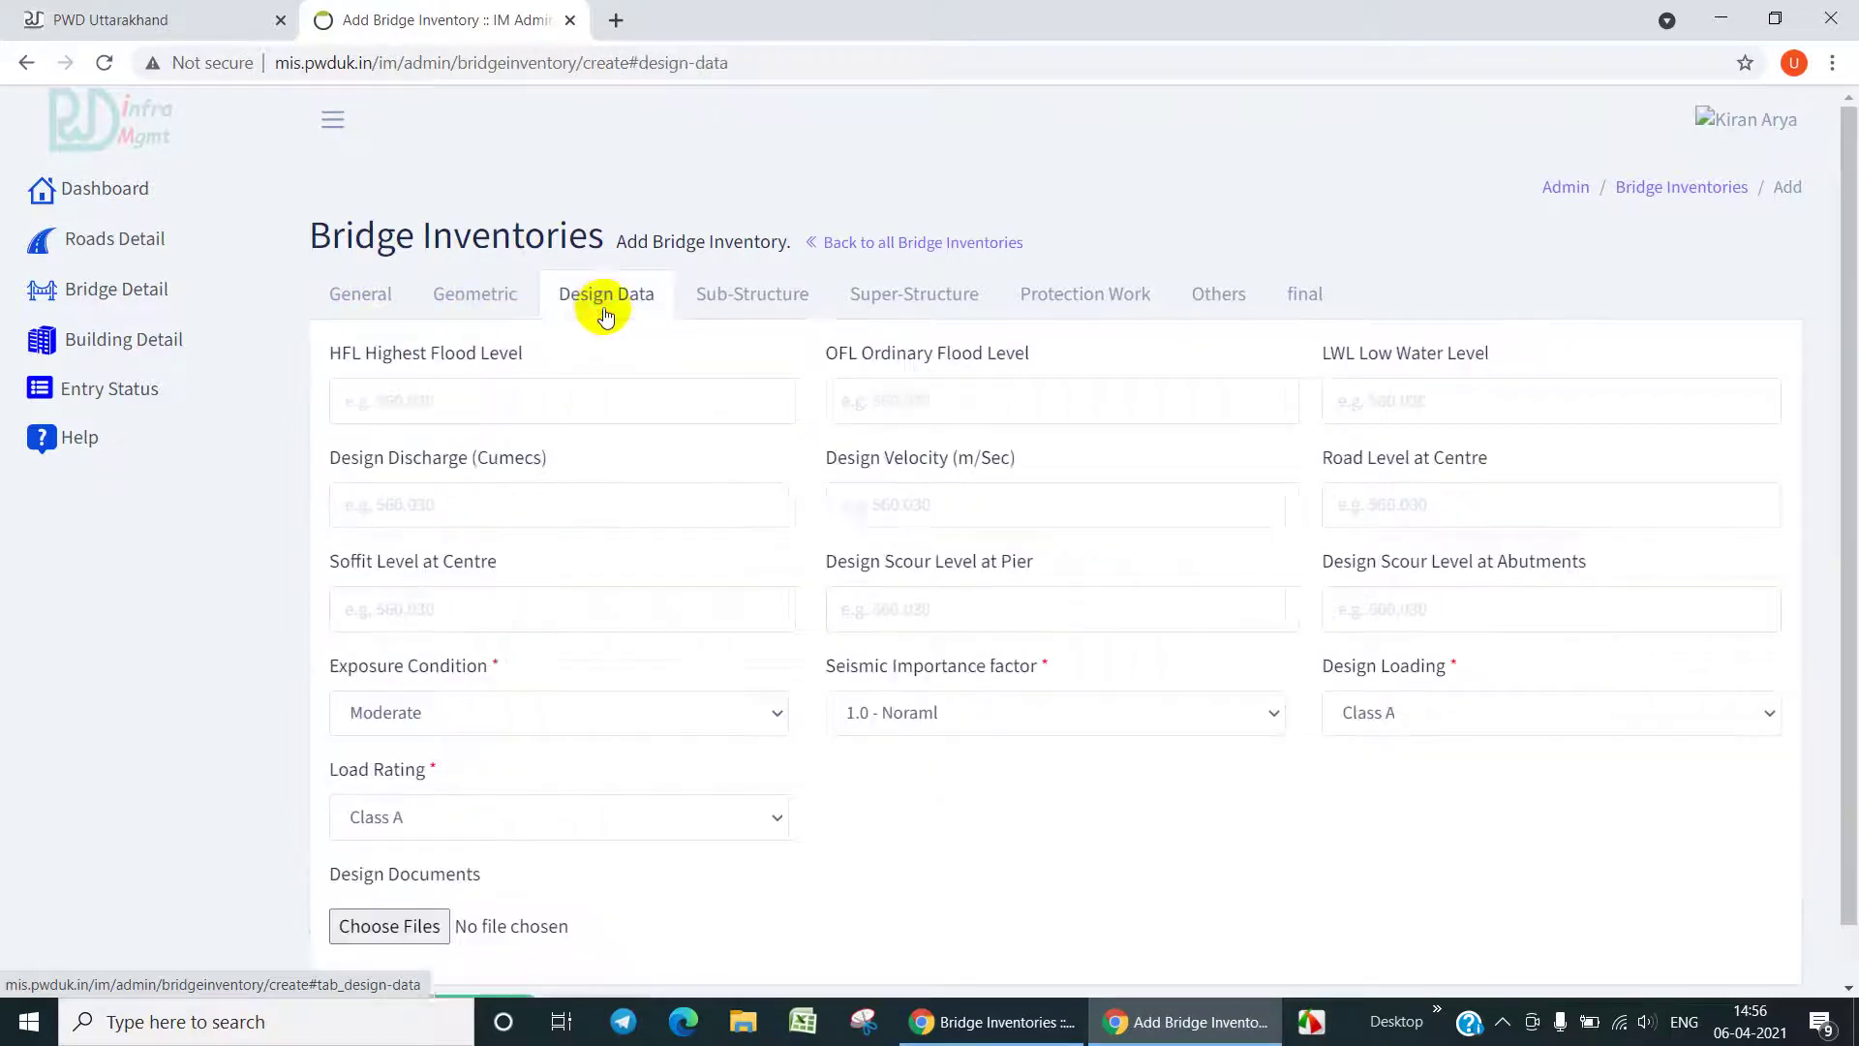
{"action": "left_click", "coordinate": [731, 304]}
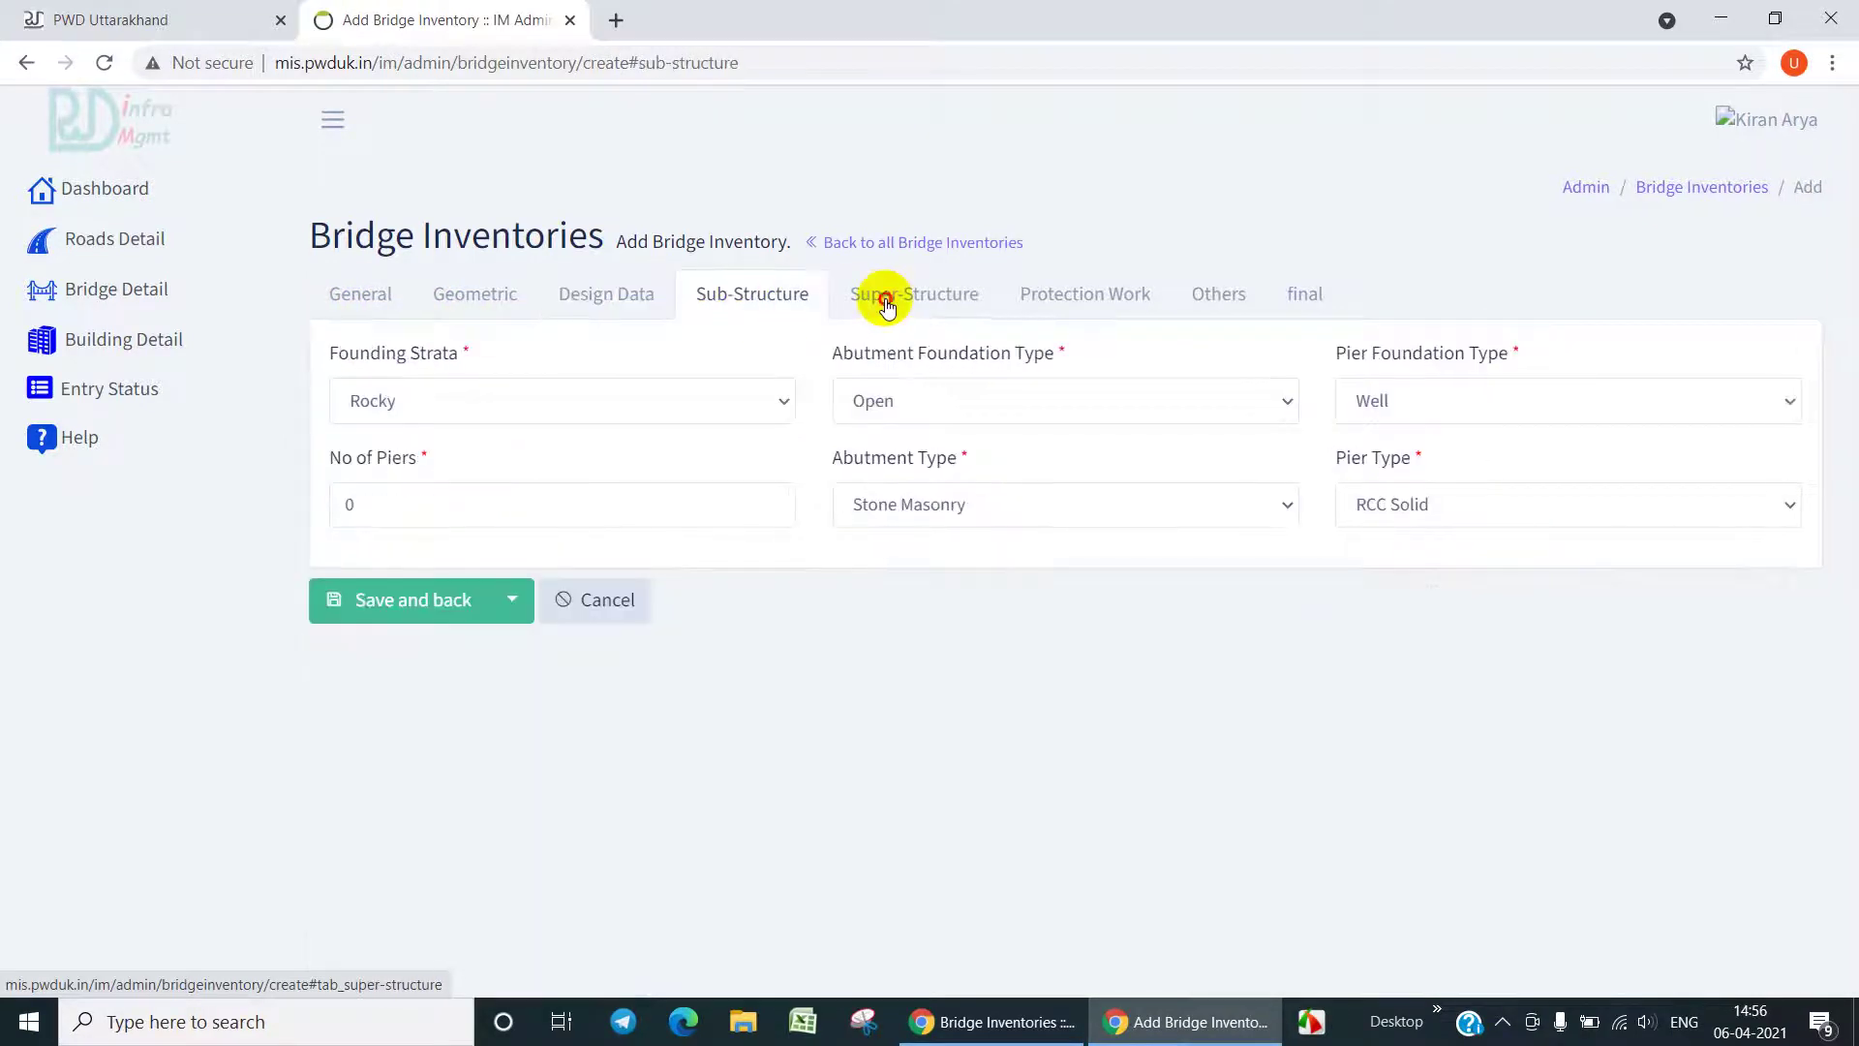
{"action": "left_click", "coordinate": [878, 304]}
{"action": "left_click", "coordinate": [1055, 309]}
{"action": "left_click", "coordinate": [1220, 312]}
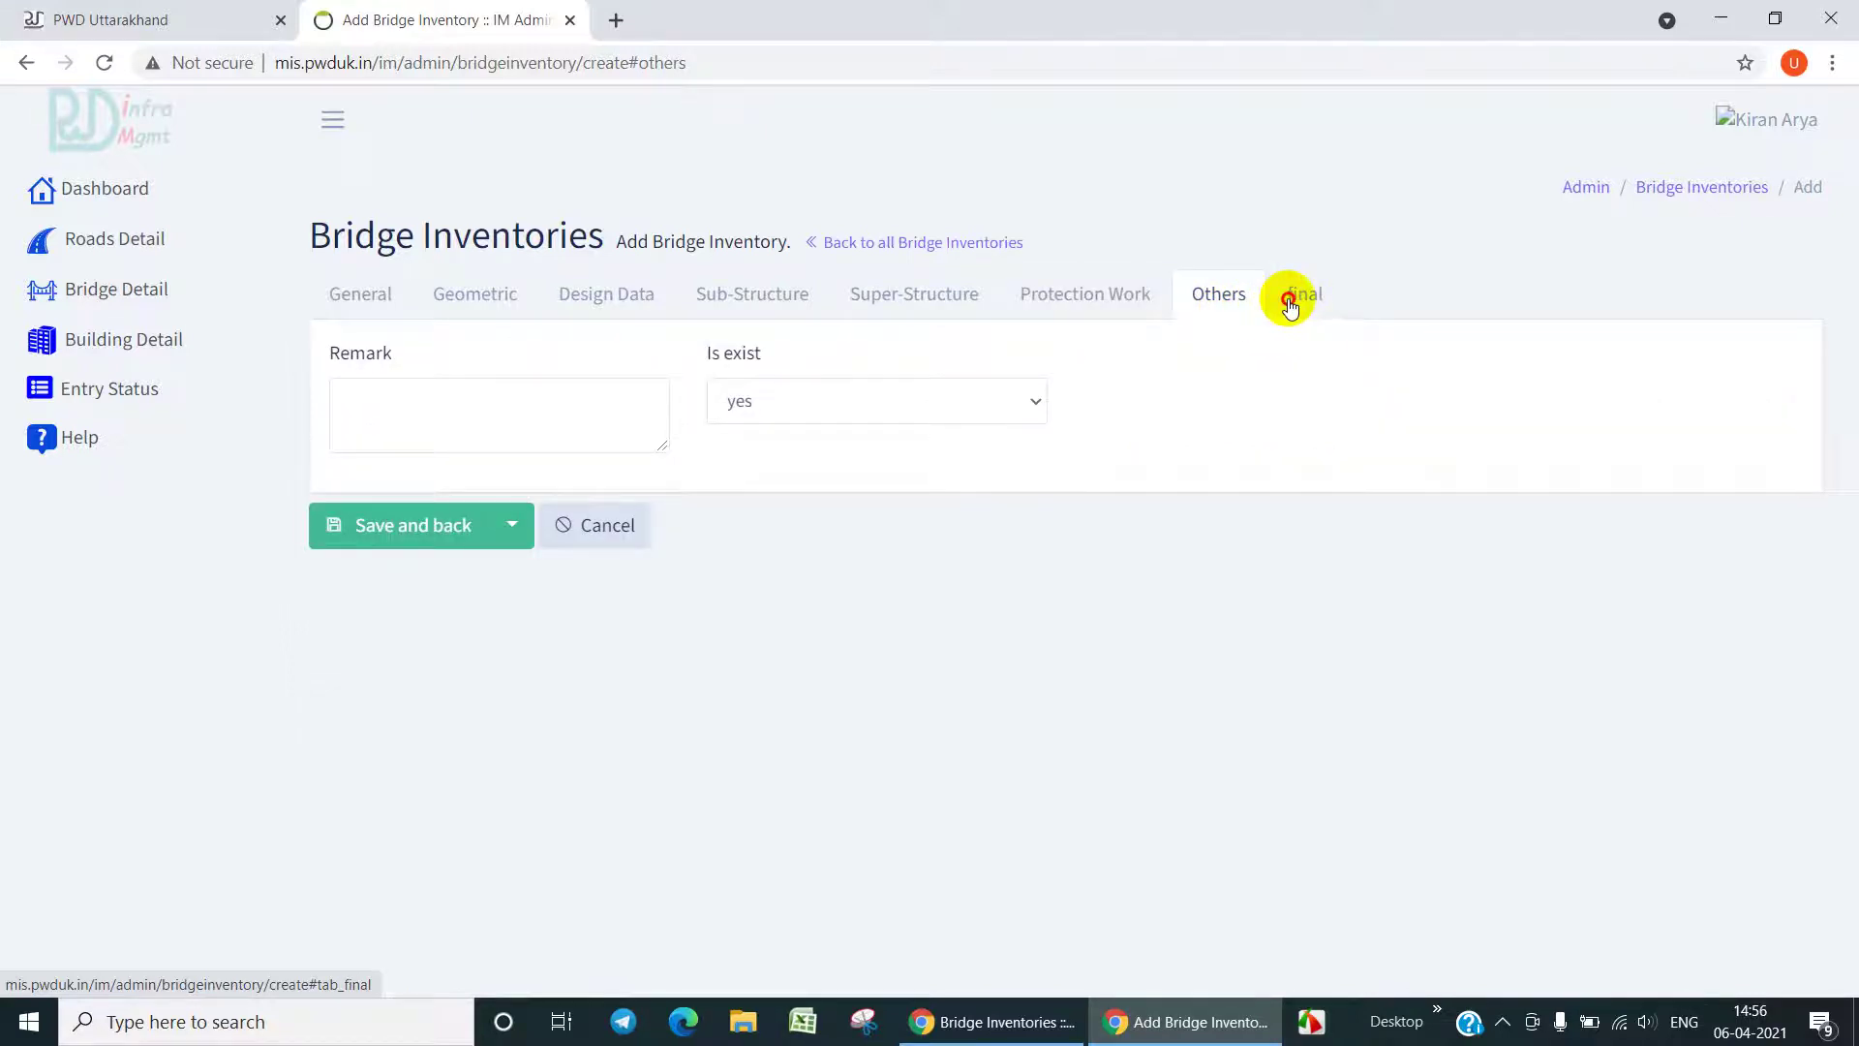
{"action": "left_click", "coordinate": [1287, 301]}
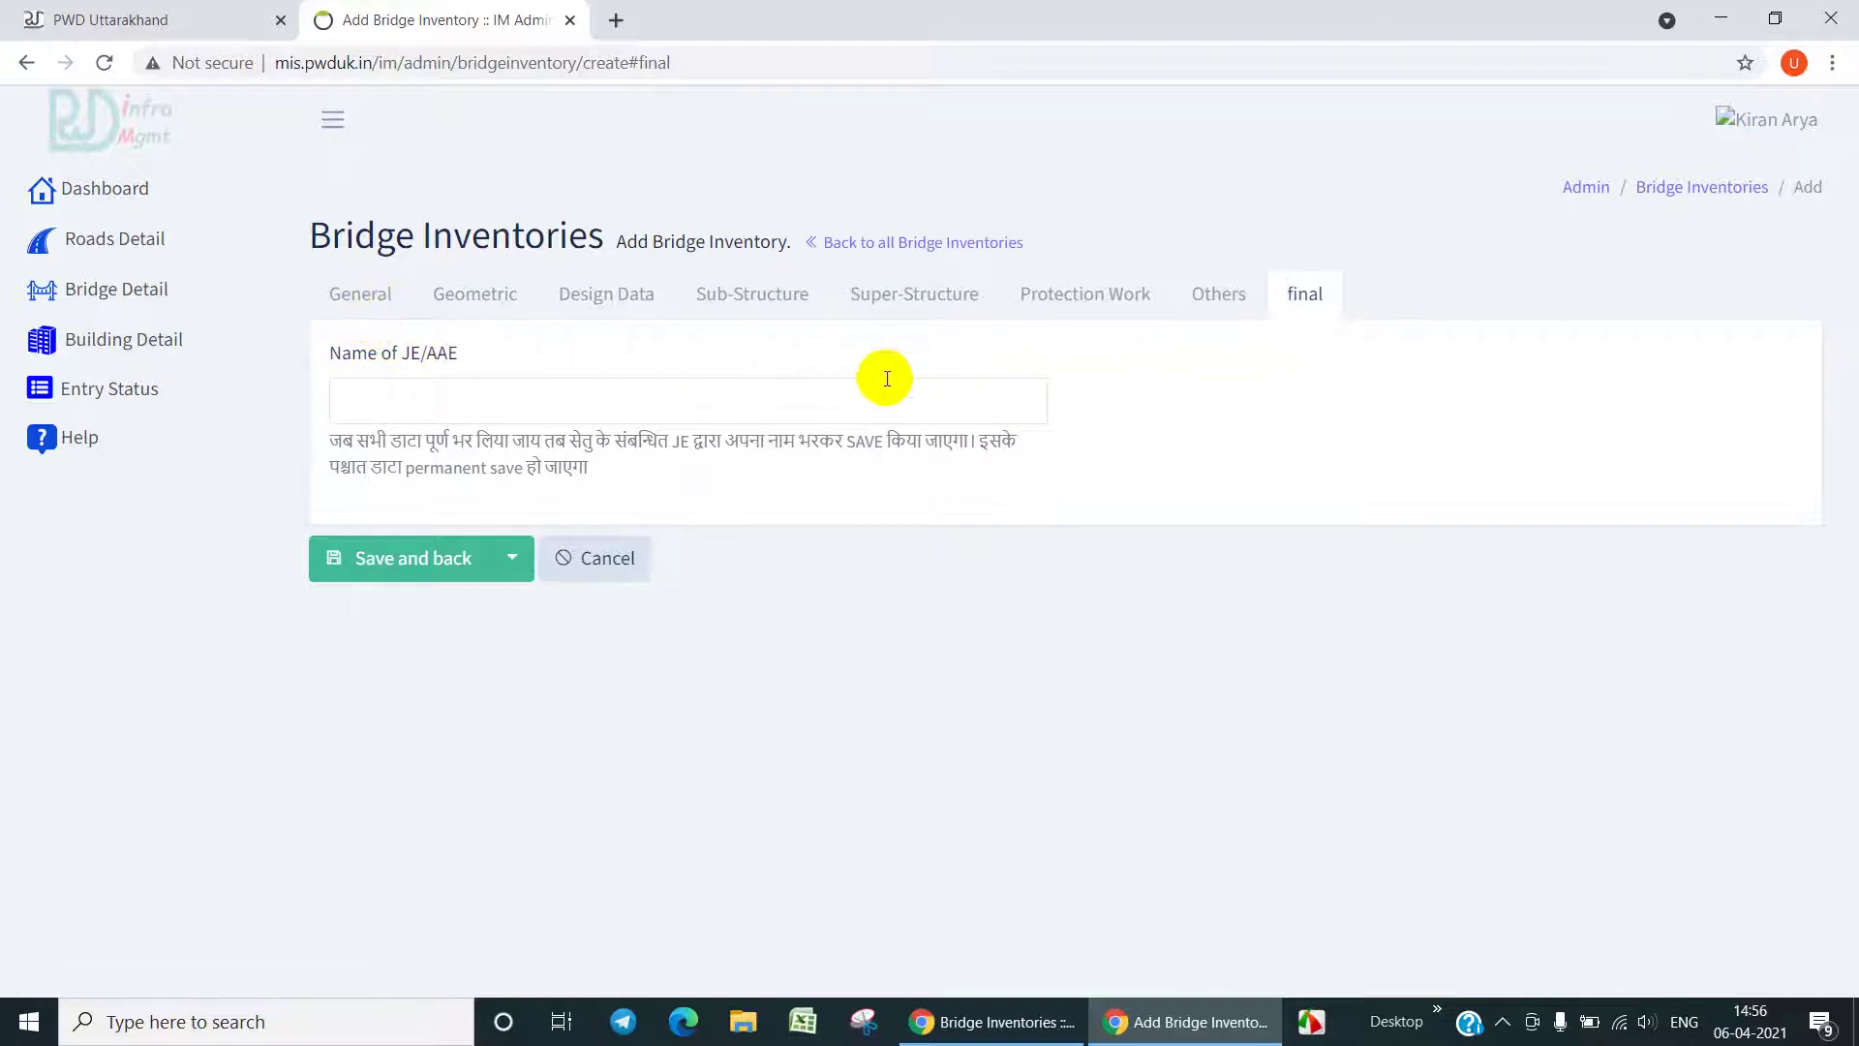
- Return to the form's General section and choose Motor Bridge High Level as the bridge type
{"action": "left_click", "coordinate": [365, 306]}
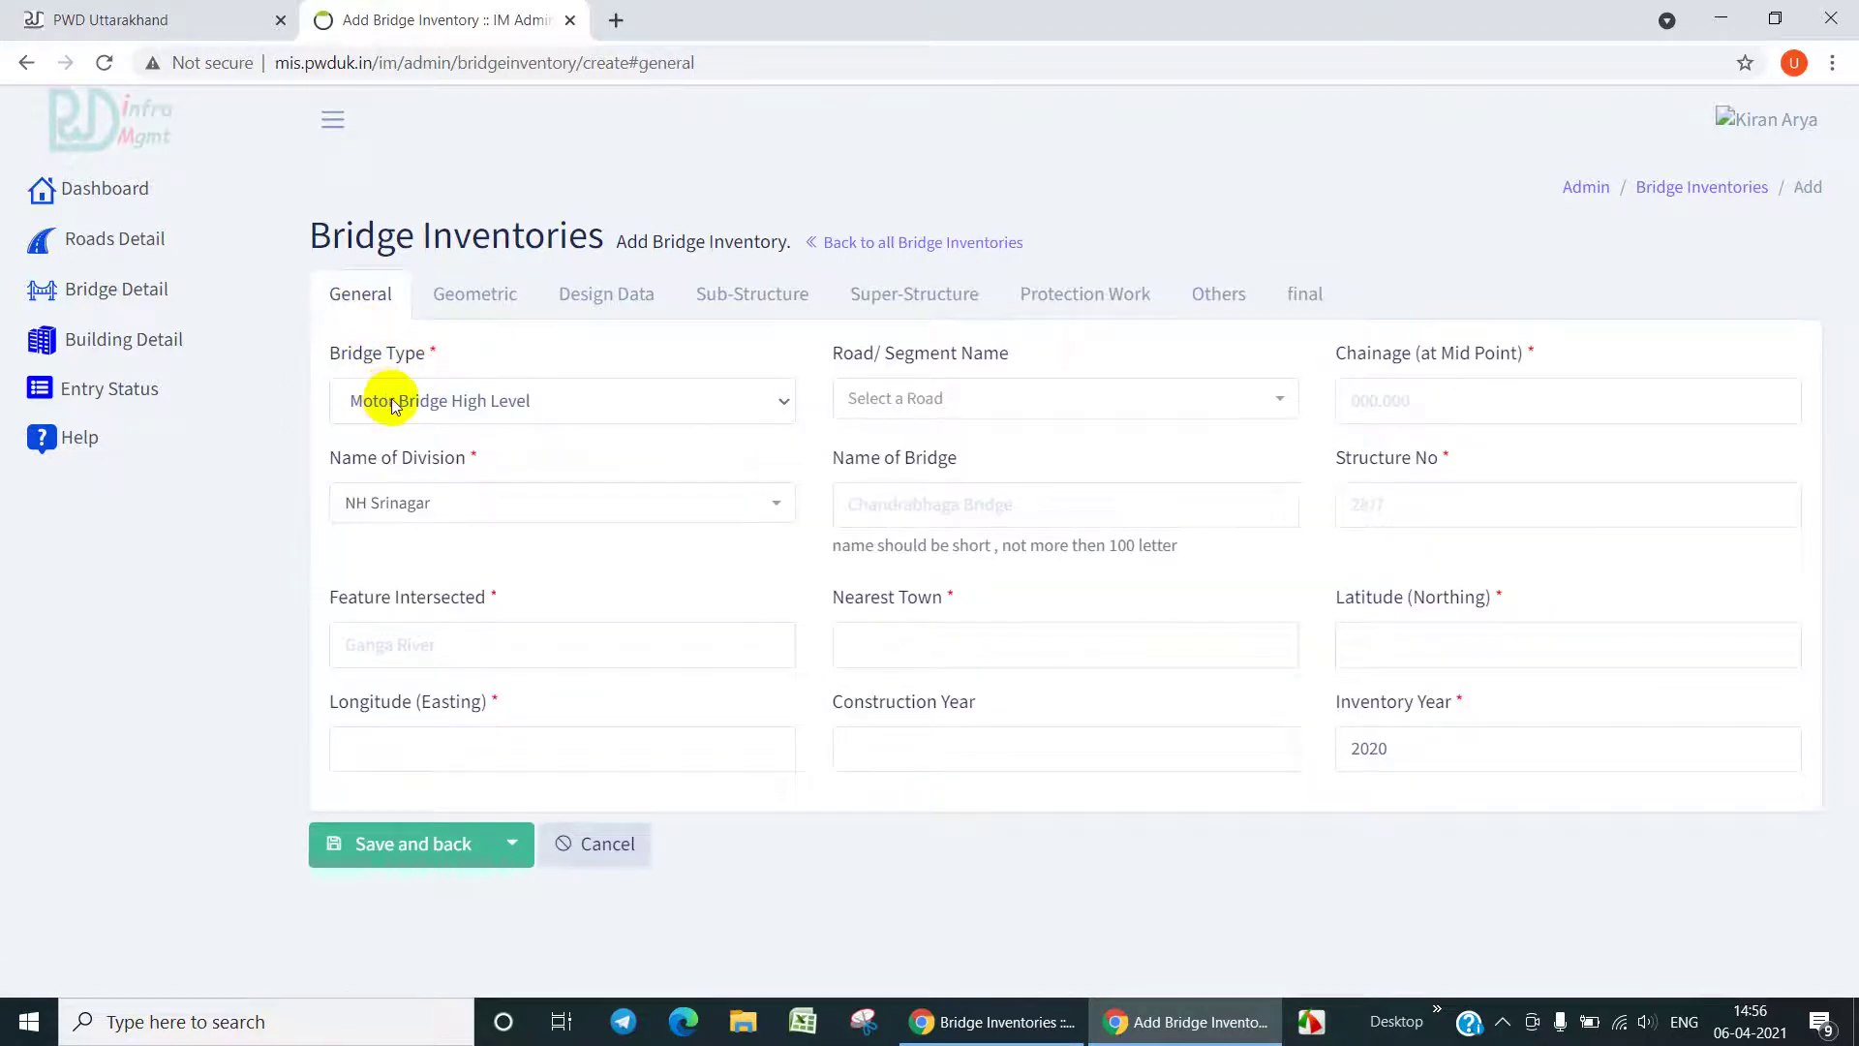
{"action": "left_click", "coordinate": [786, 407]}
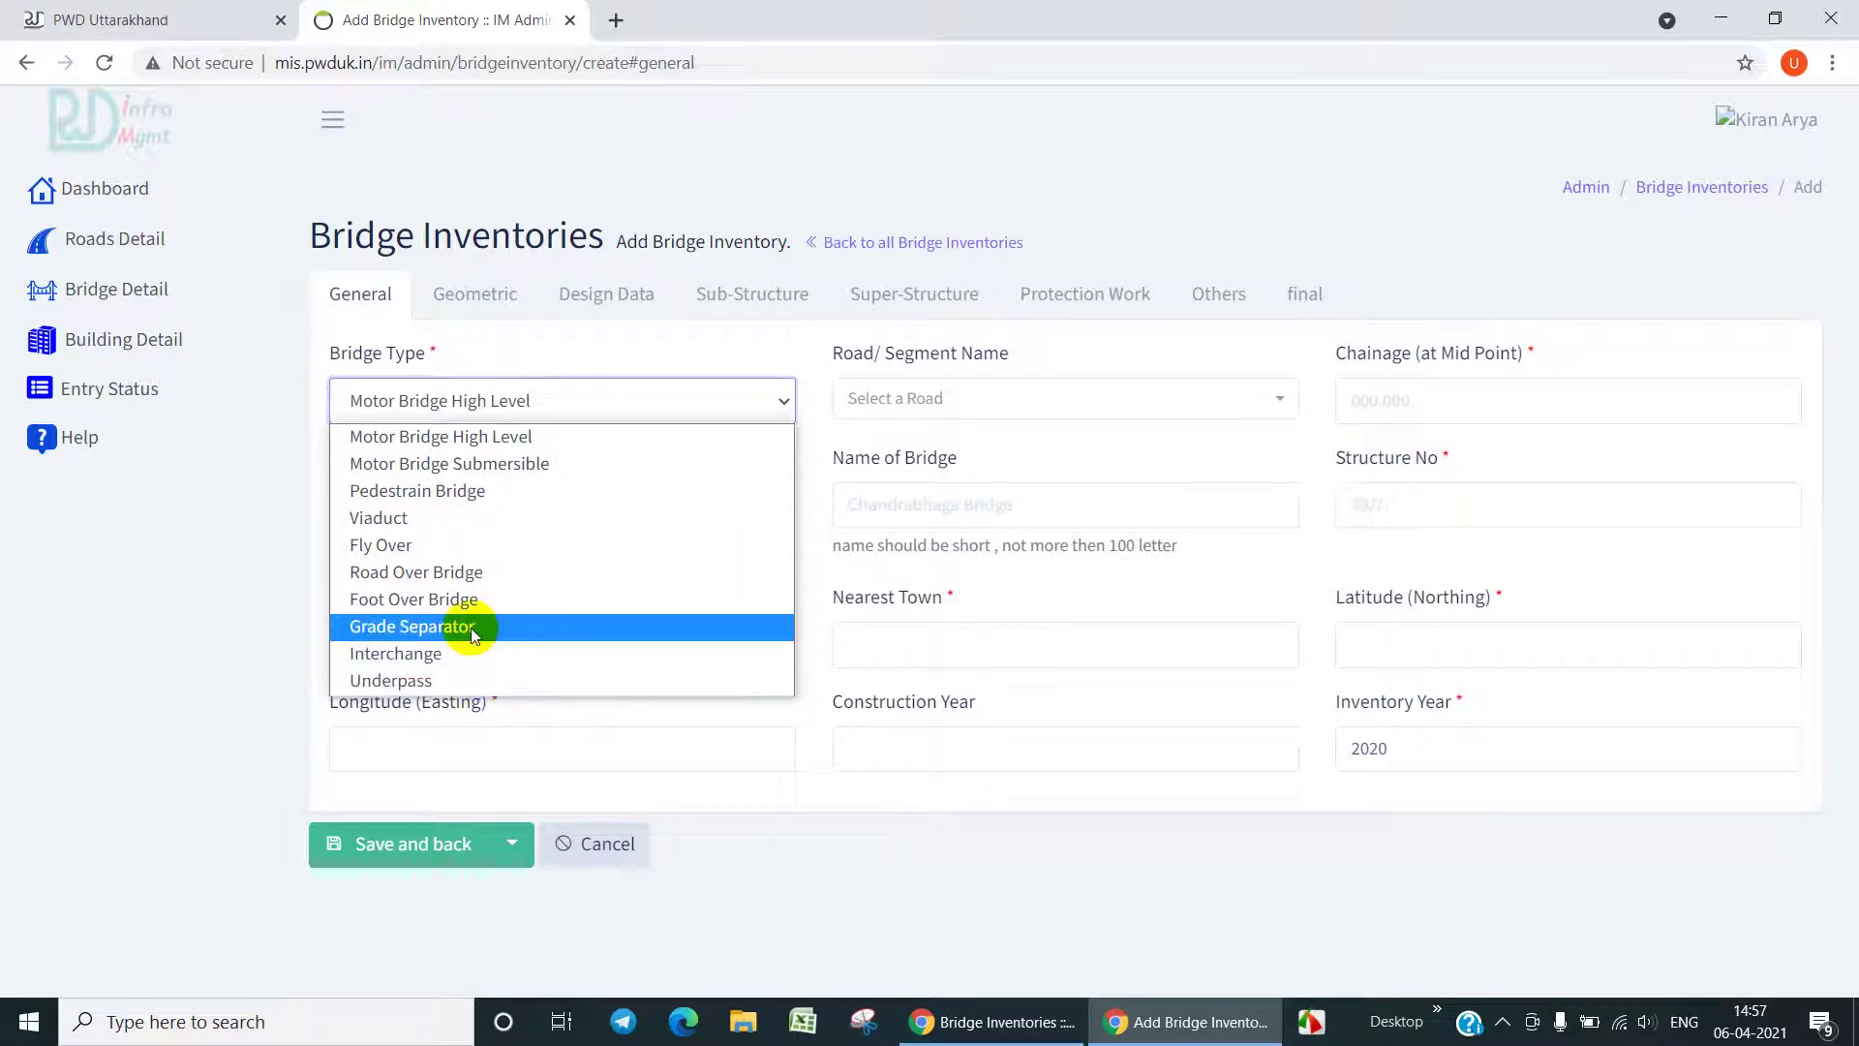
{"action": "left_click", "coordinate": [550, 417]}
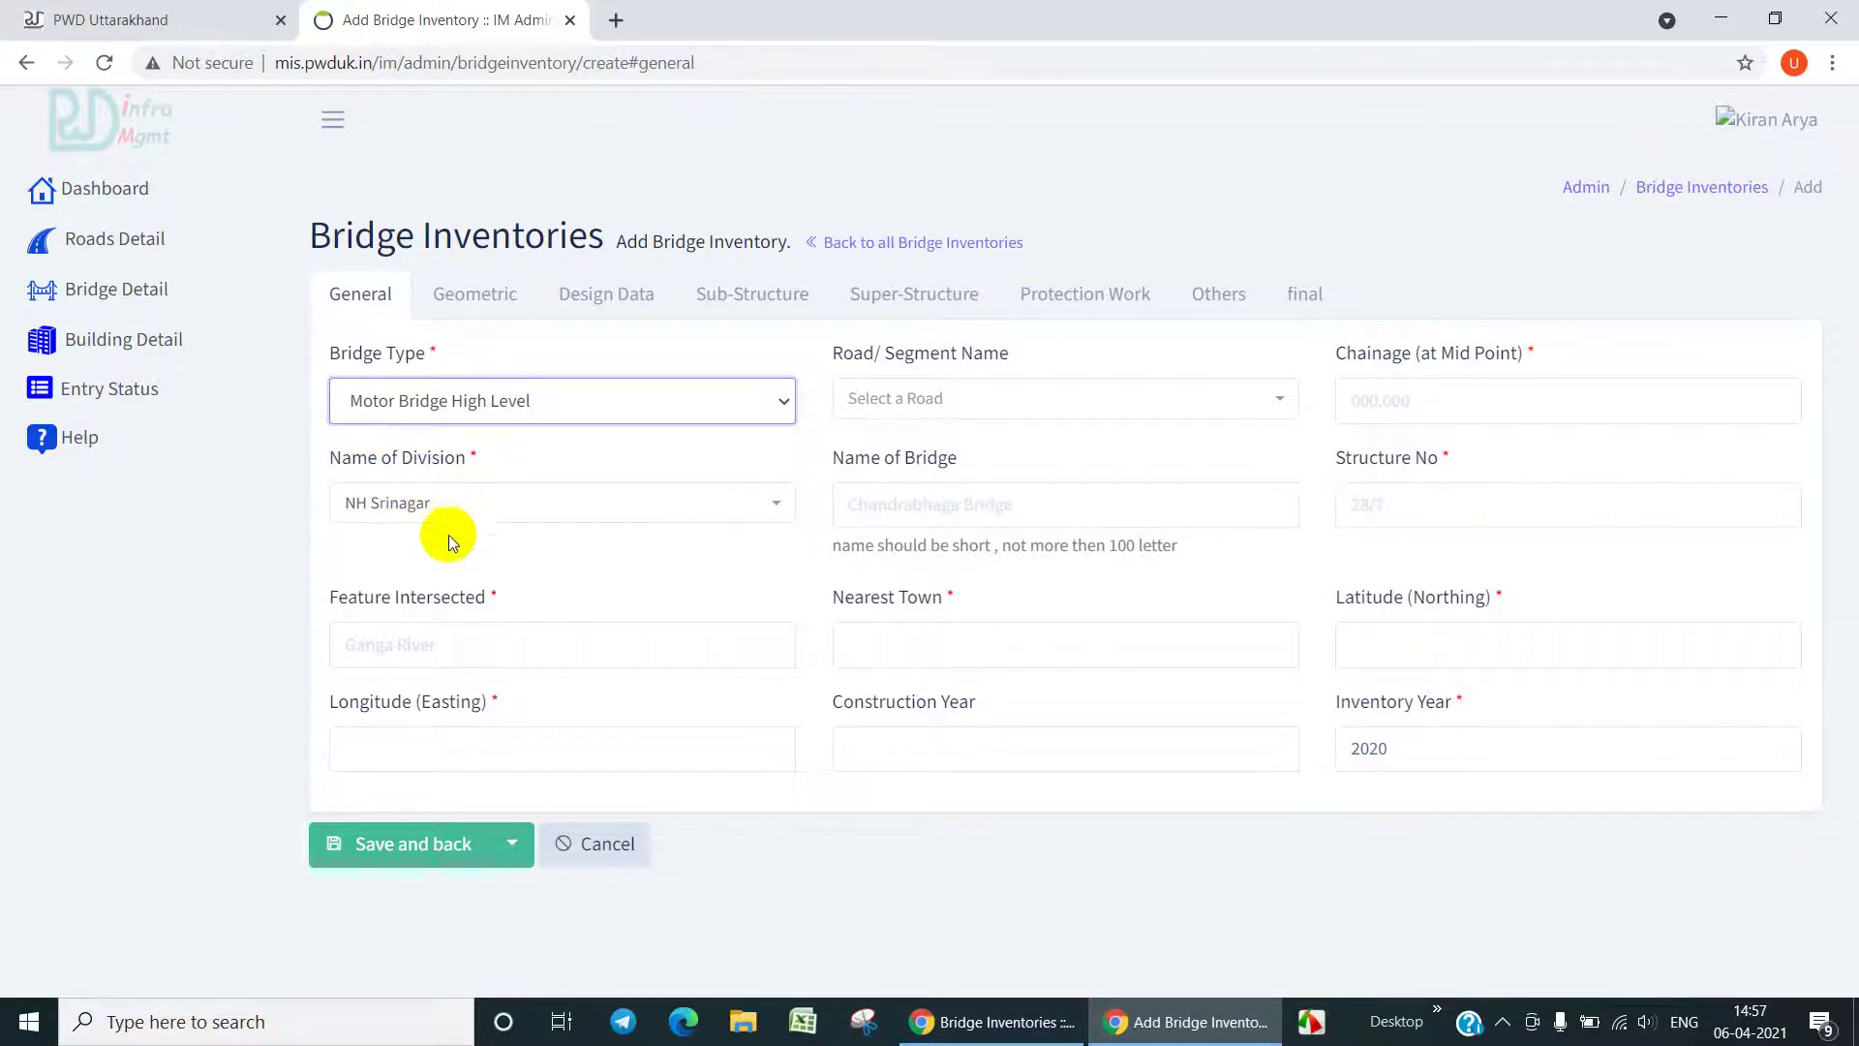
- Enter kharashotr as the feature intersected and 78.307946 as the longitude (easting)
{"action": "left_click", "coordinate": [463, 645]}
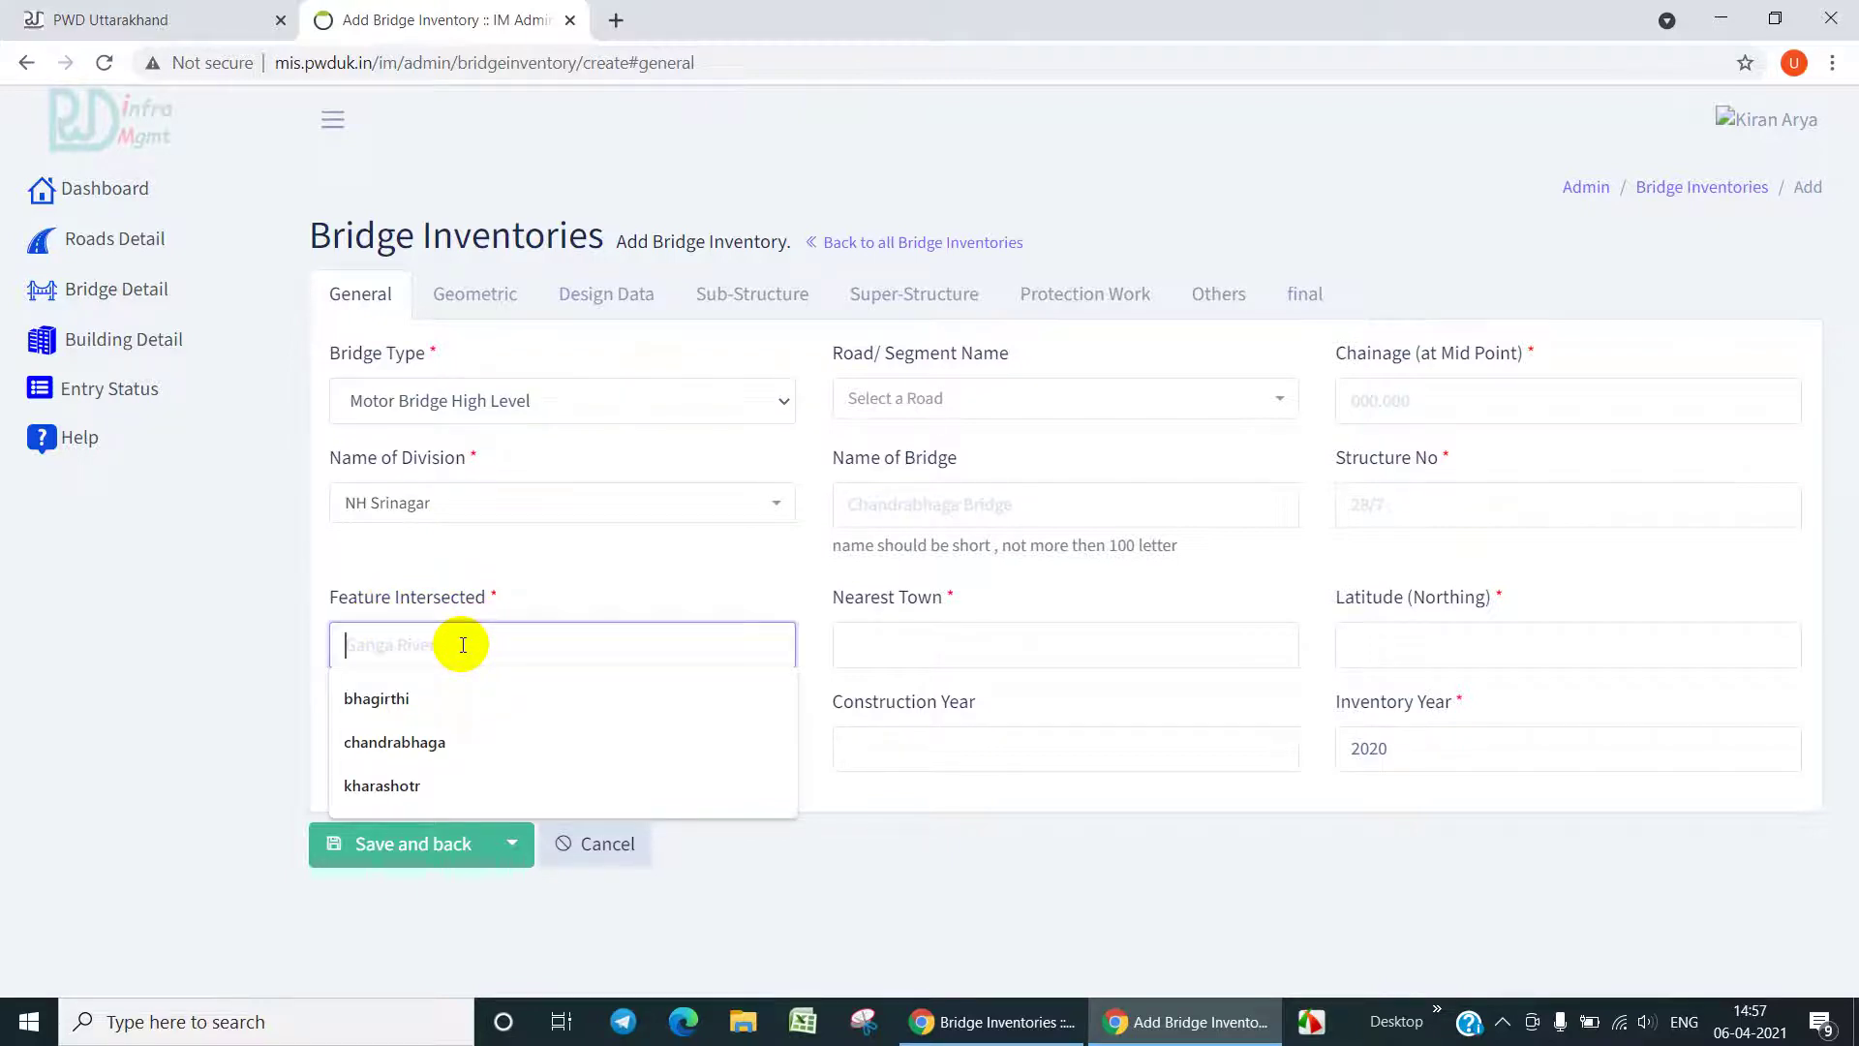
{"action": "left_click", "coordinate": [433, 789]}
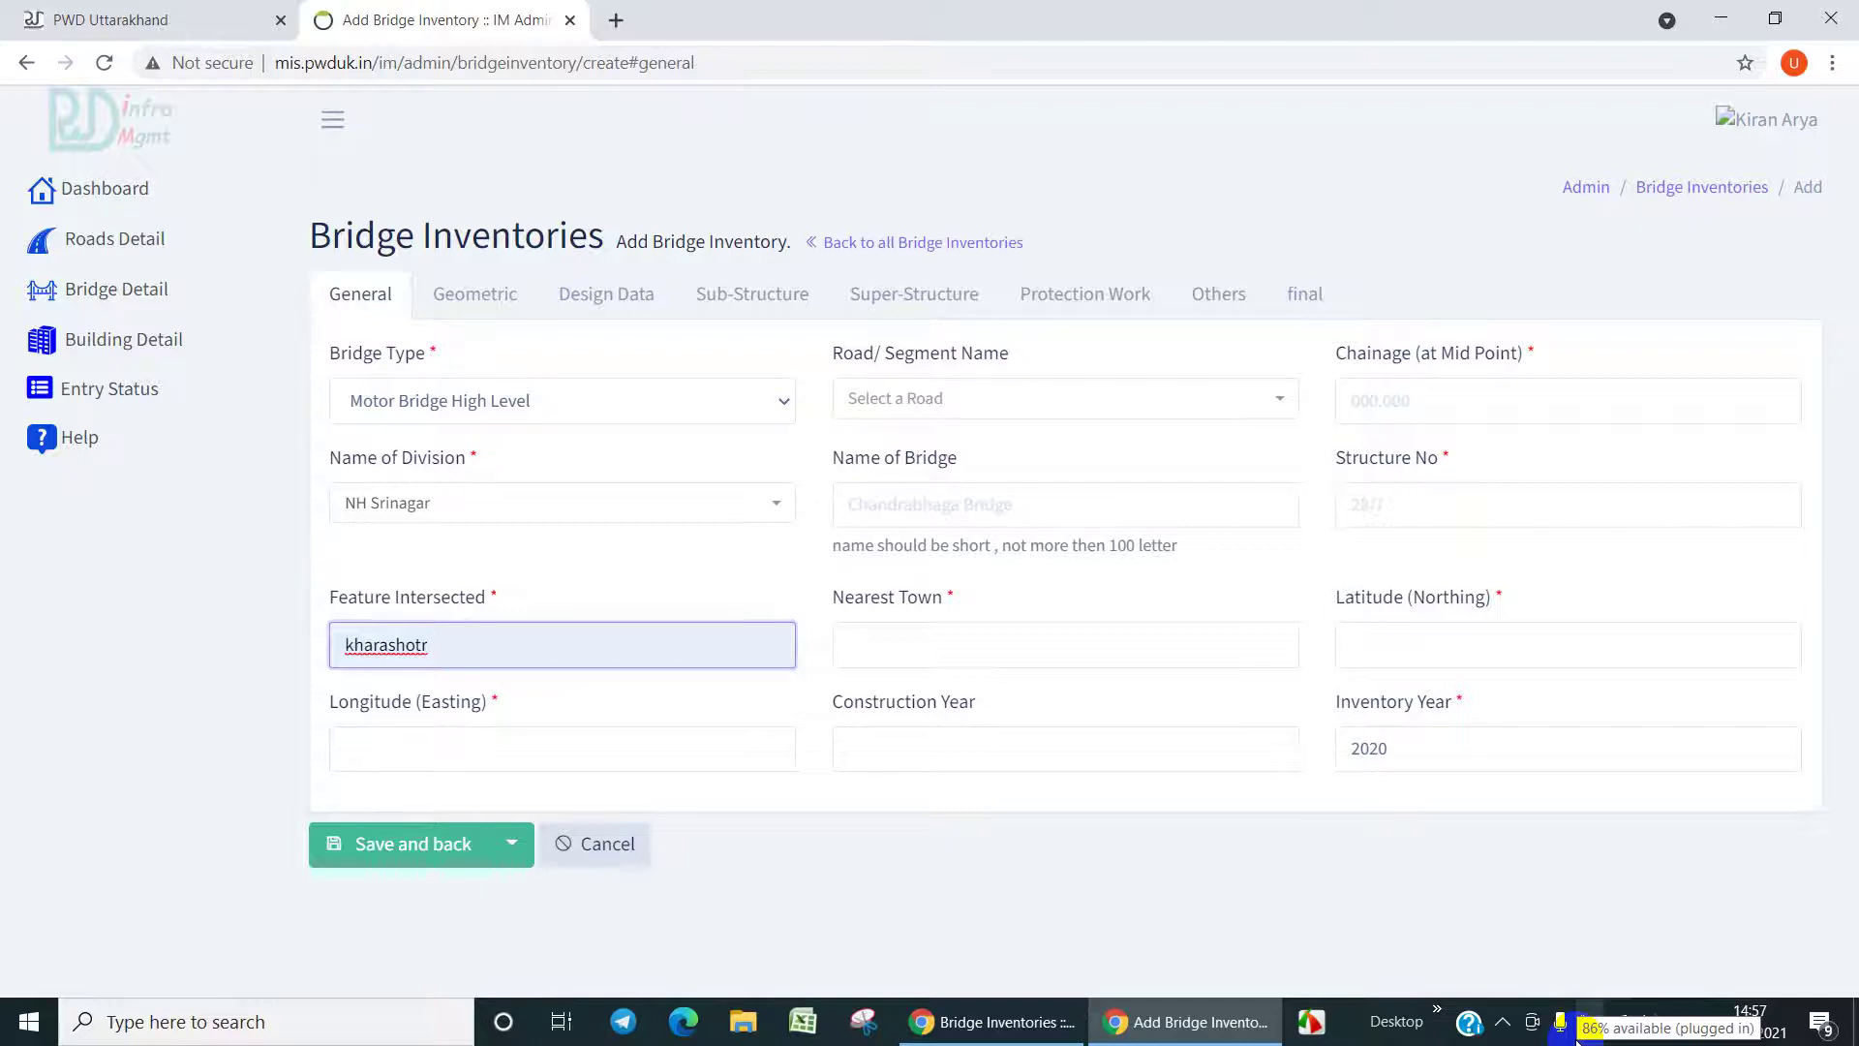
{"action": "type", "text": "78"}
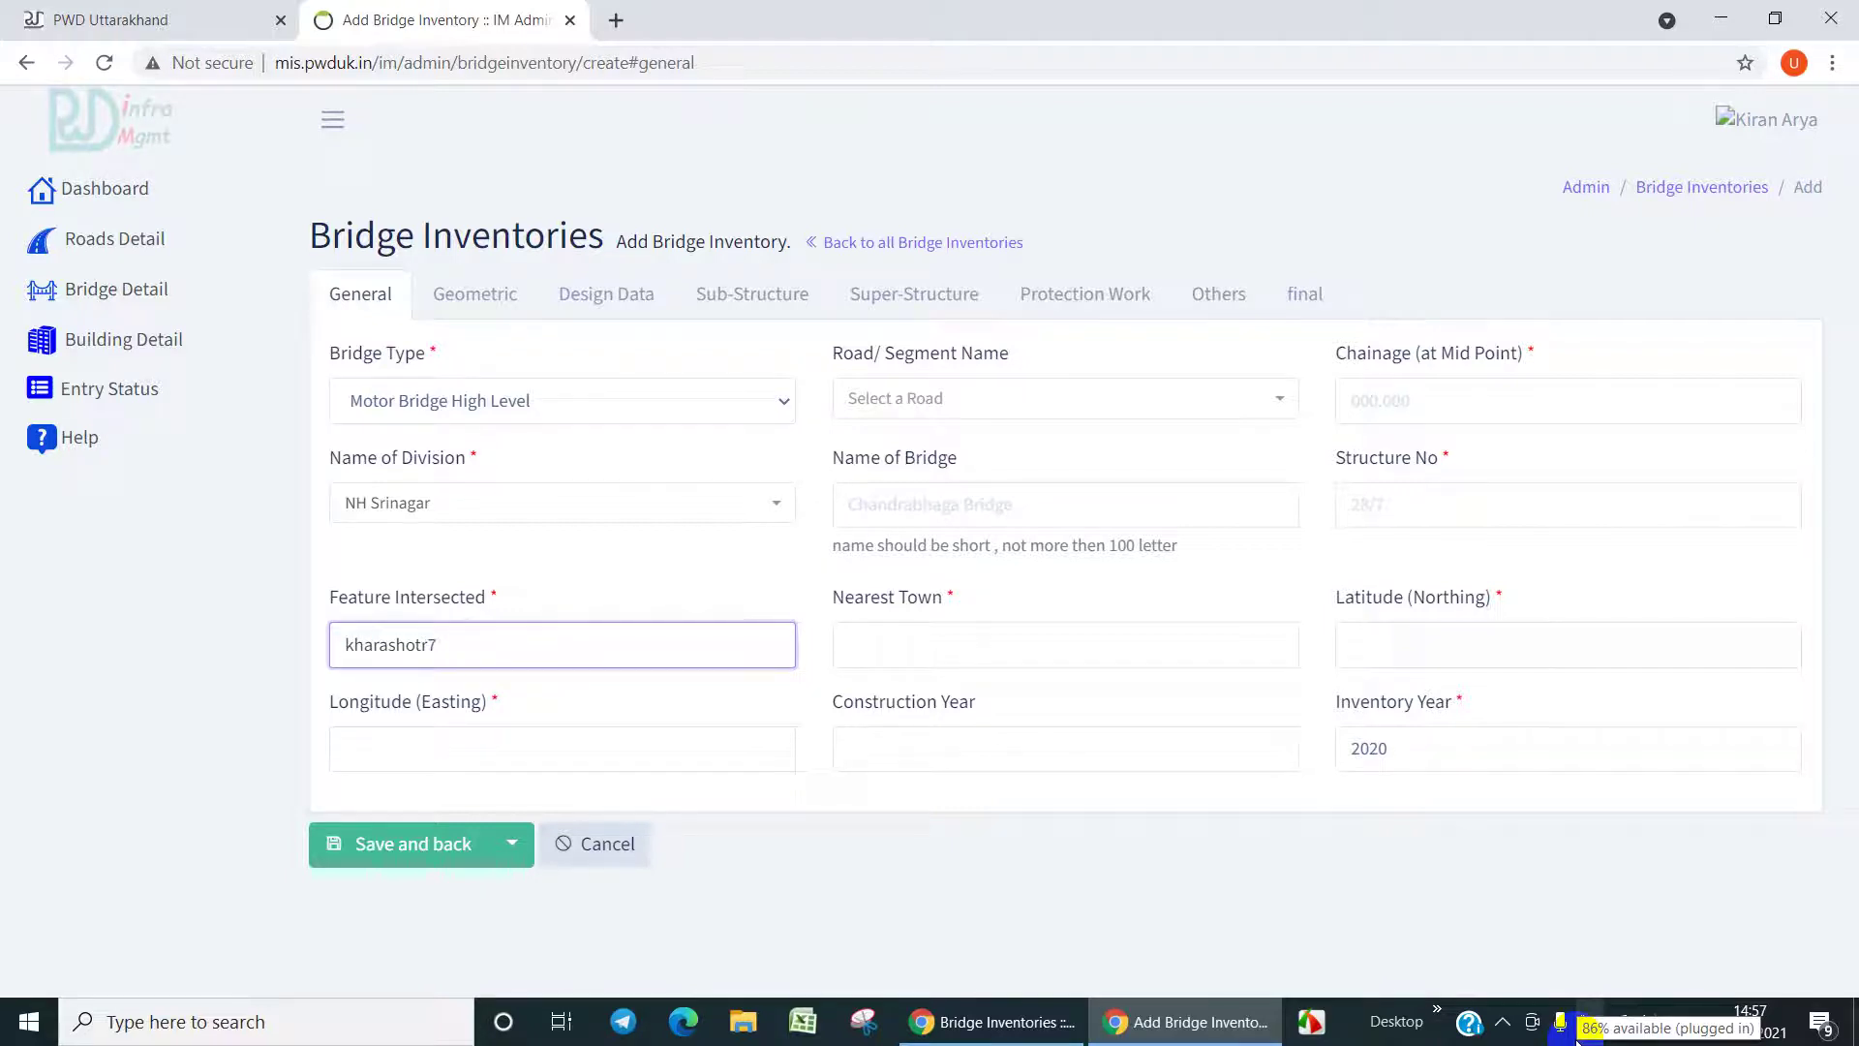
{"action": "key", "text": "BackSpace"}
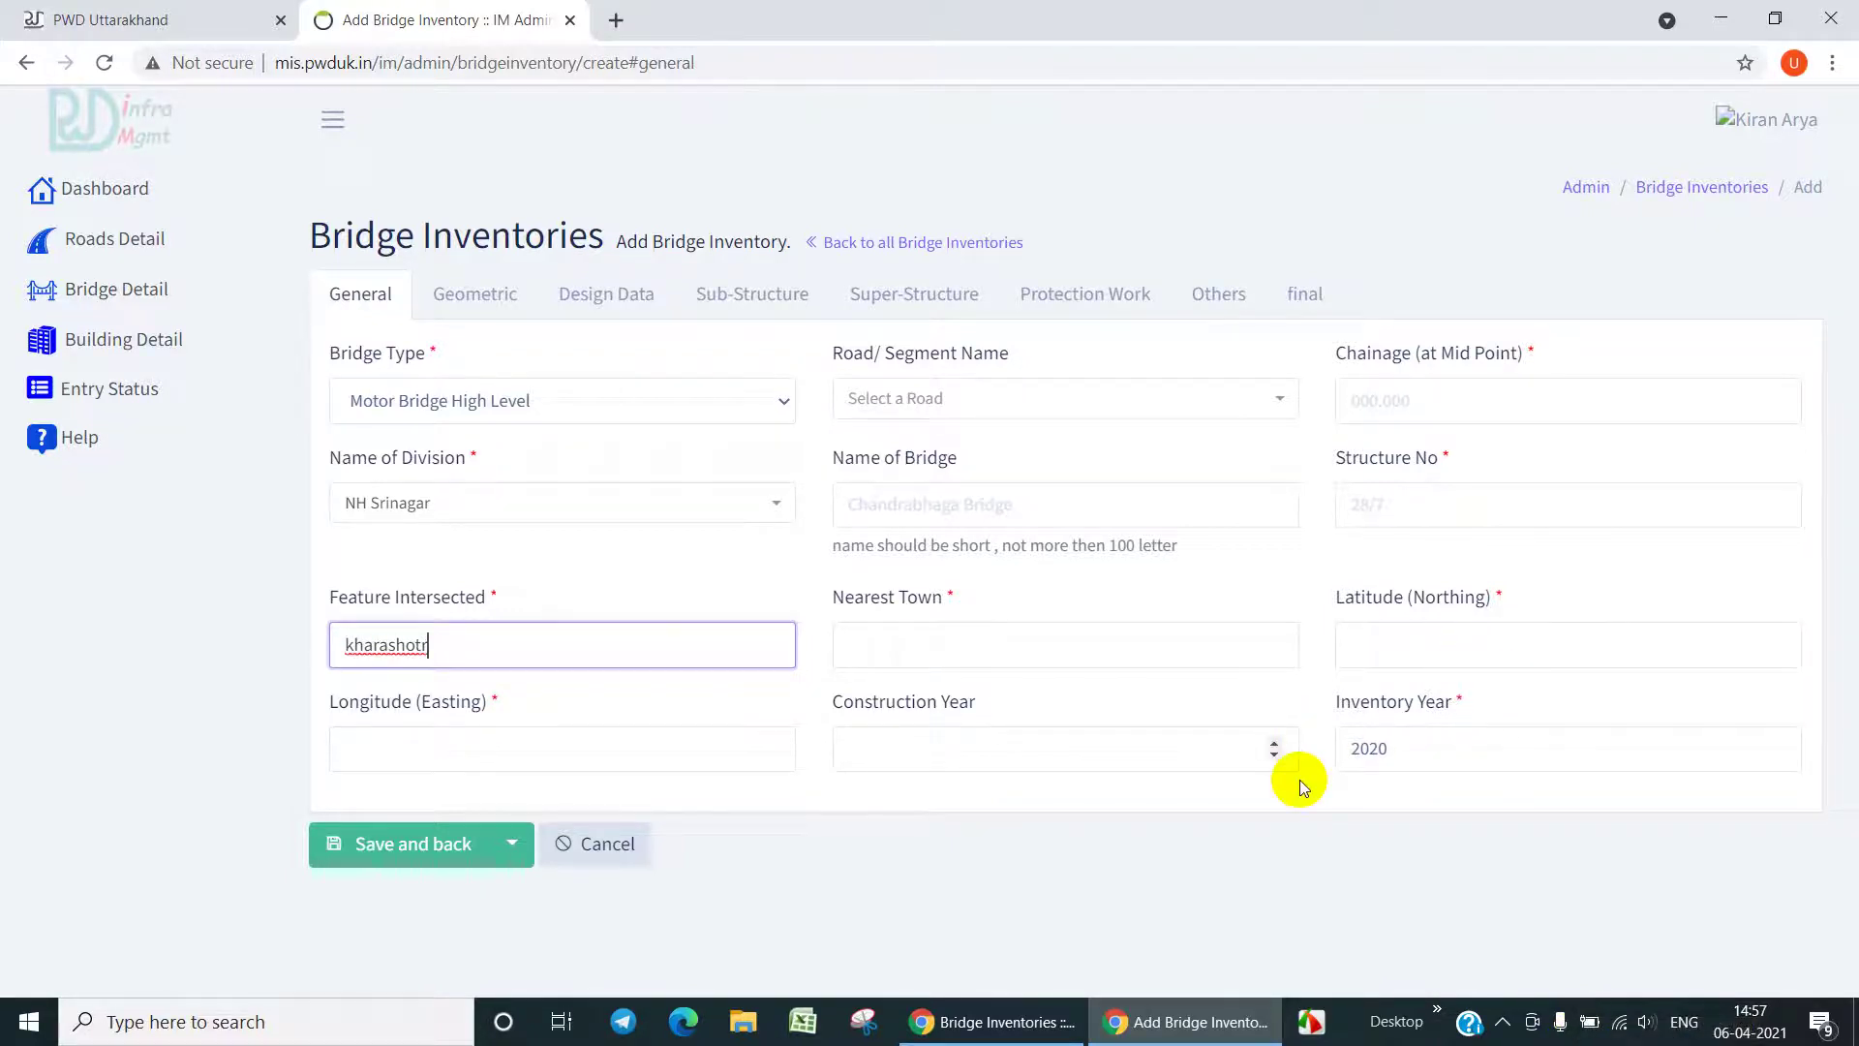
{"action": "left_click", "coordinate": [434, 745]}
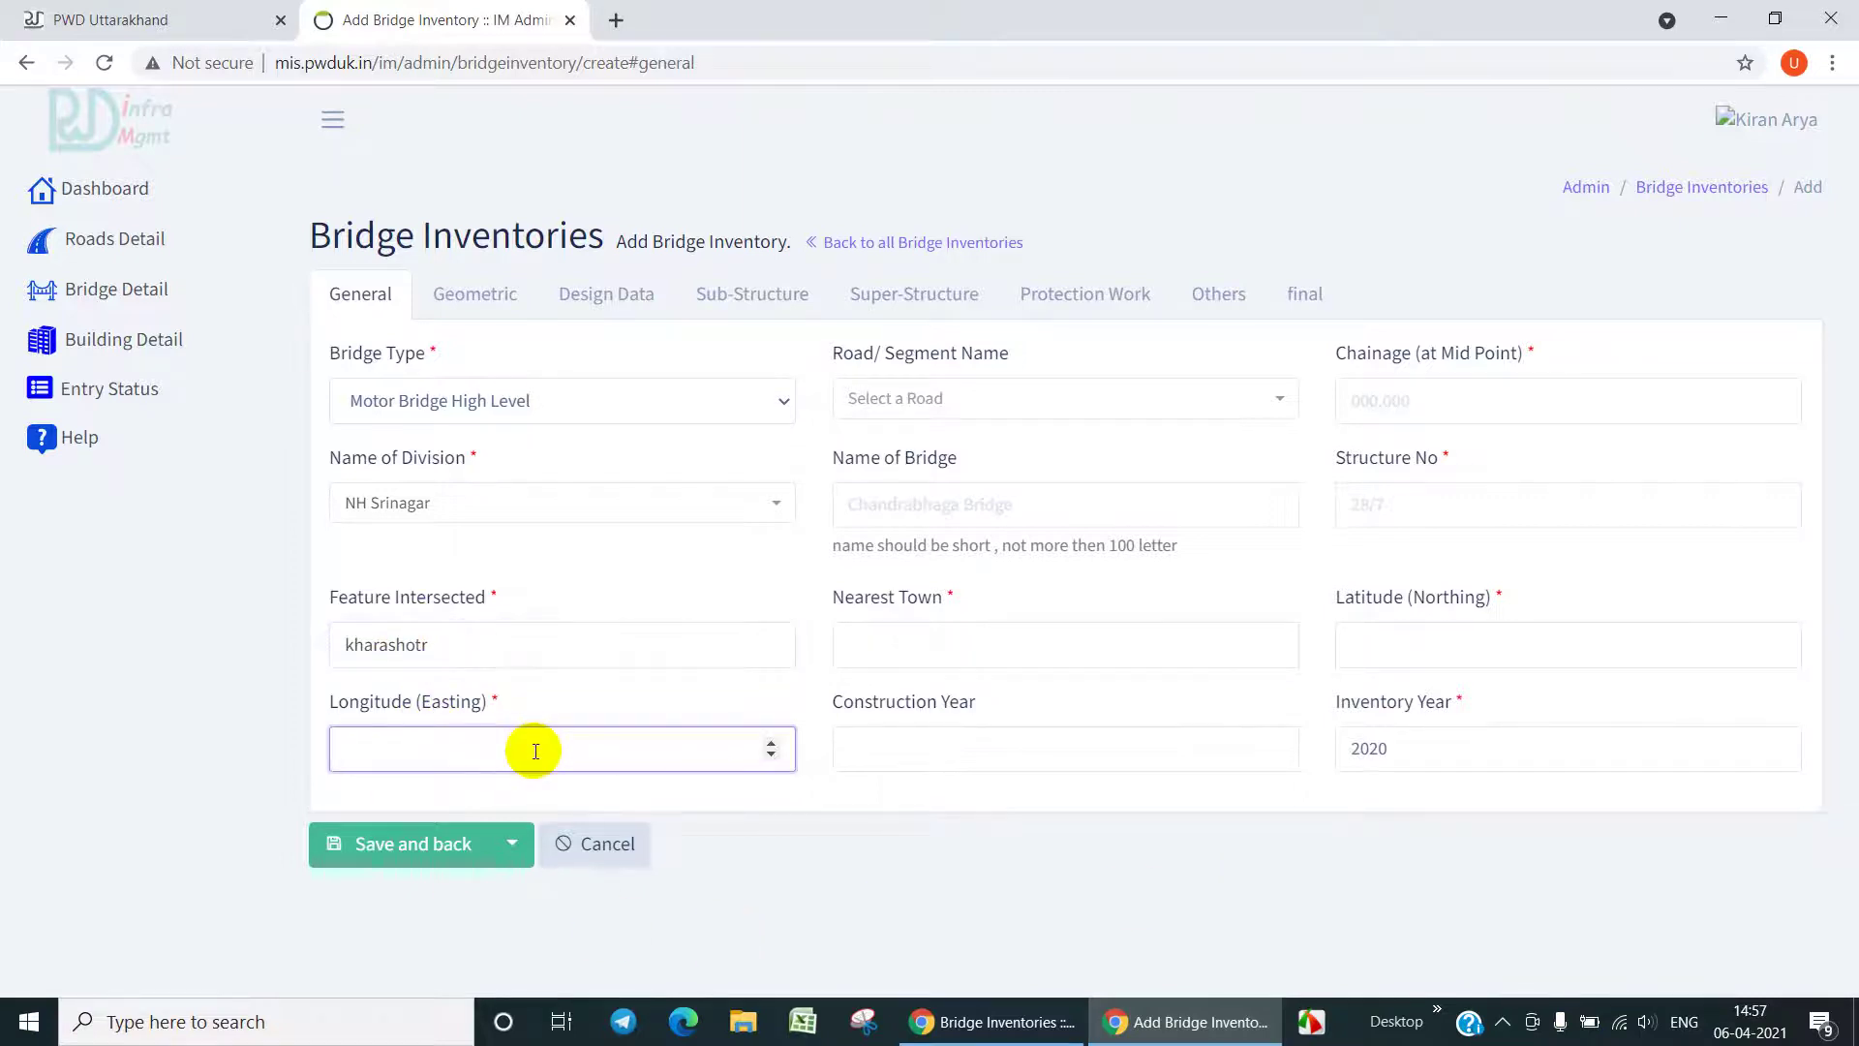
{"action": "type", "text": "78.307946"}
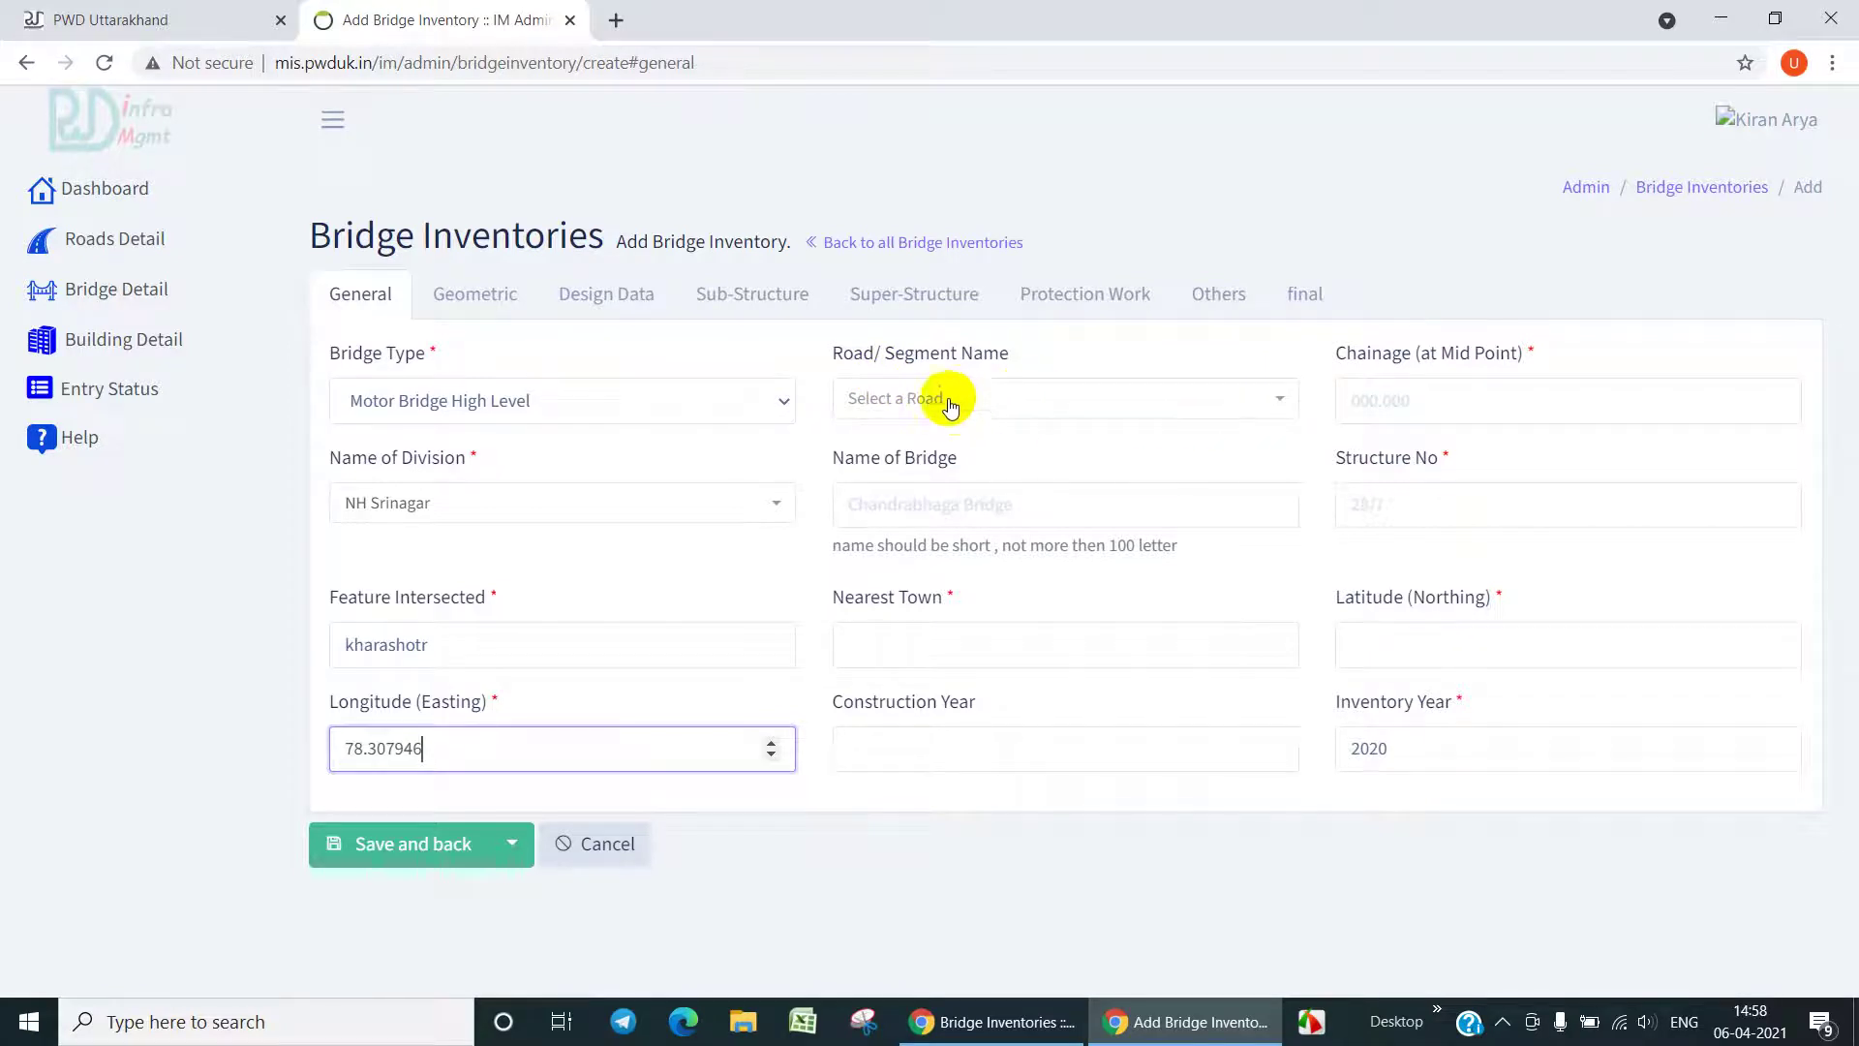
- Select Delhi -Badrinath-Mana National Highway as the road and enter kharasotr bridge demo 1 as the bridge name
{"action": "left_click", "coordinate": [1283, 402]}
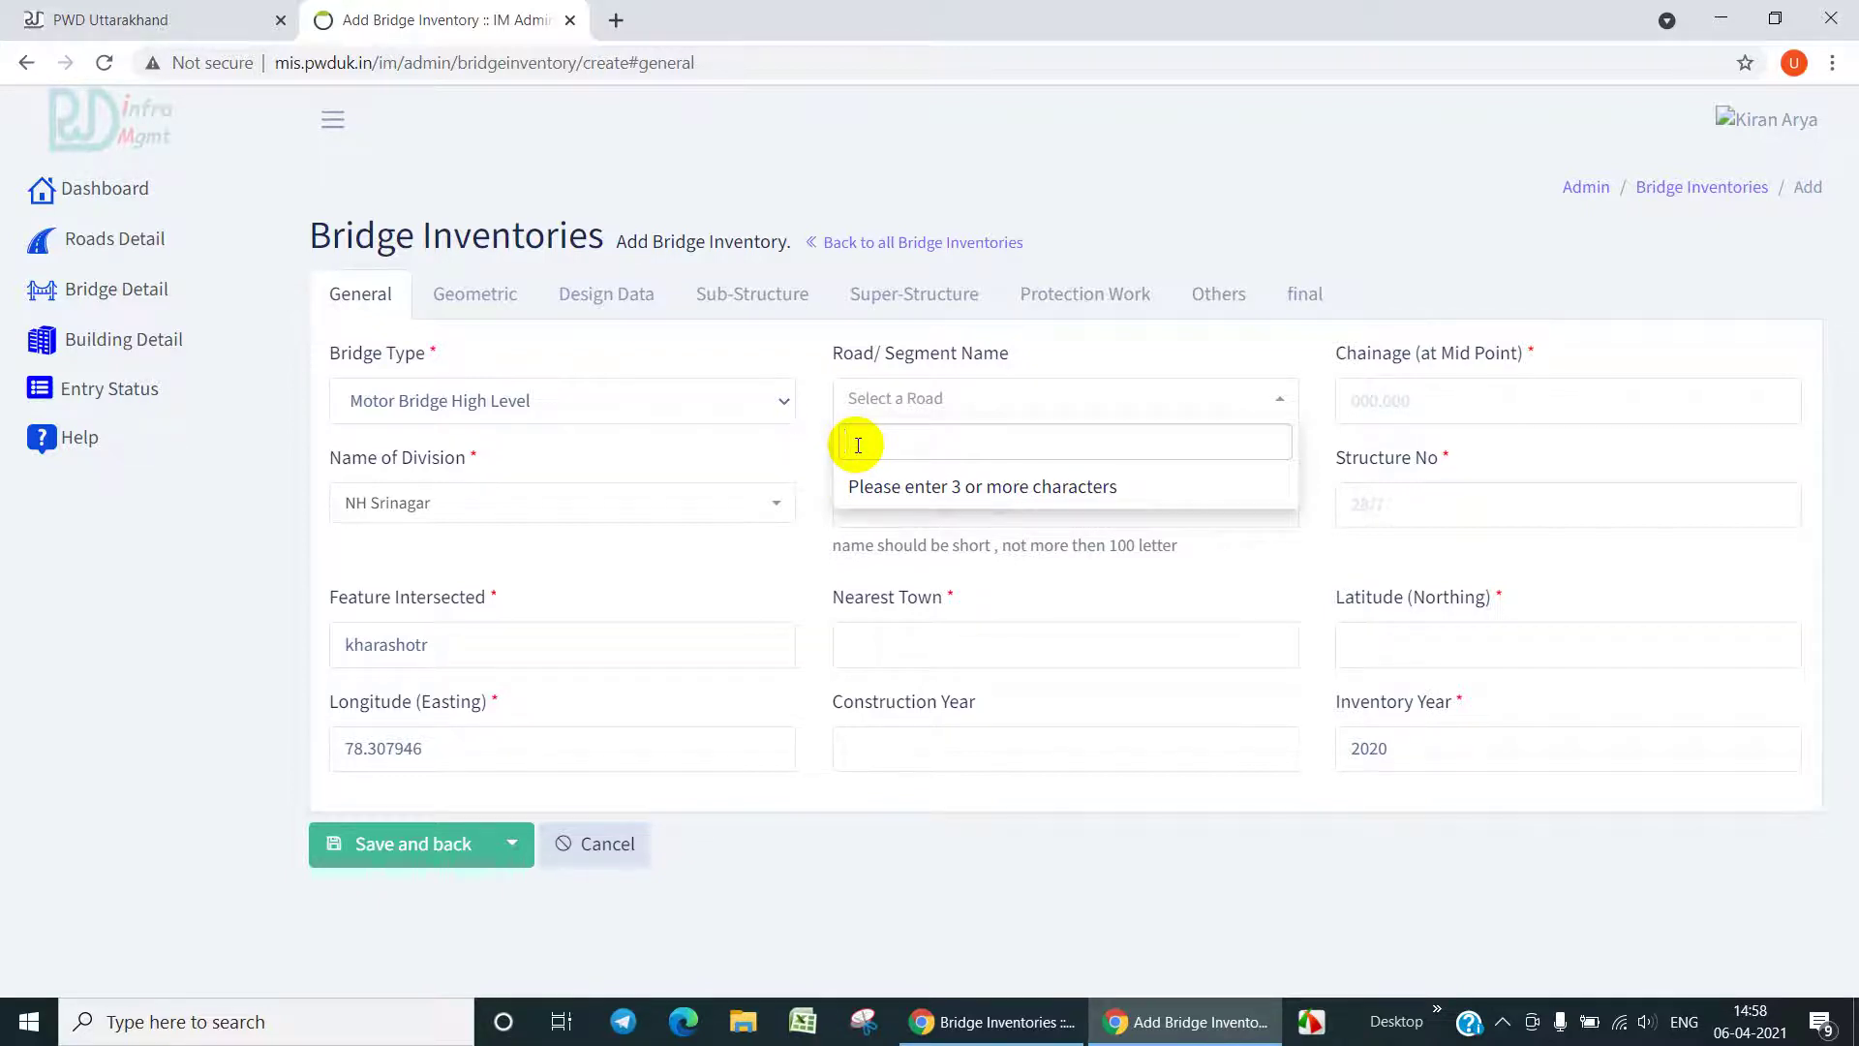
{"action": "type", "text": "del"}
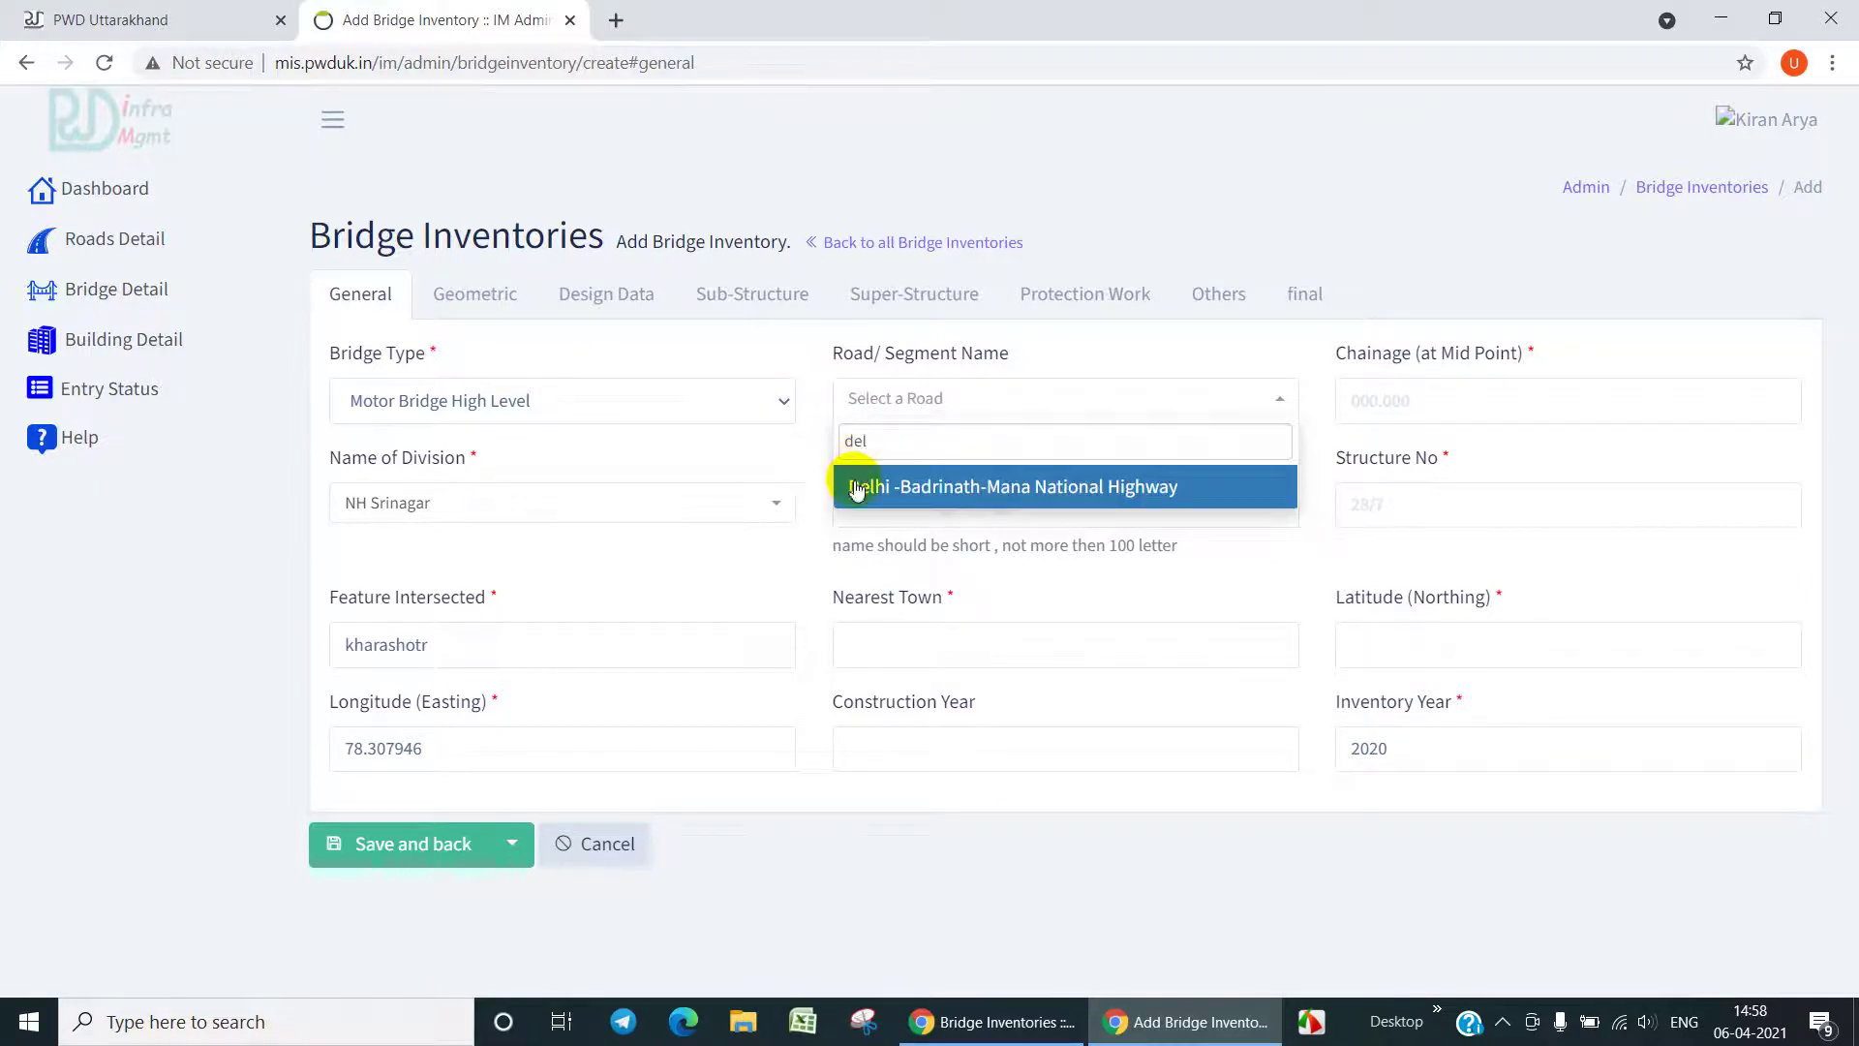
{"action": "left_click", "coordinate": [969, 500]}
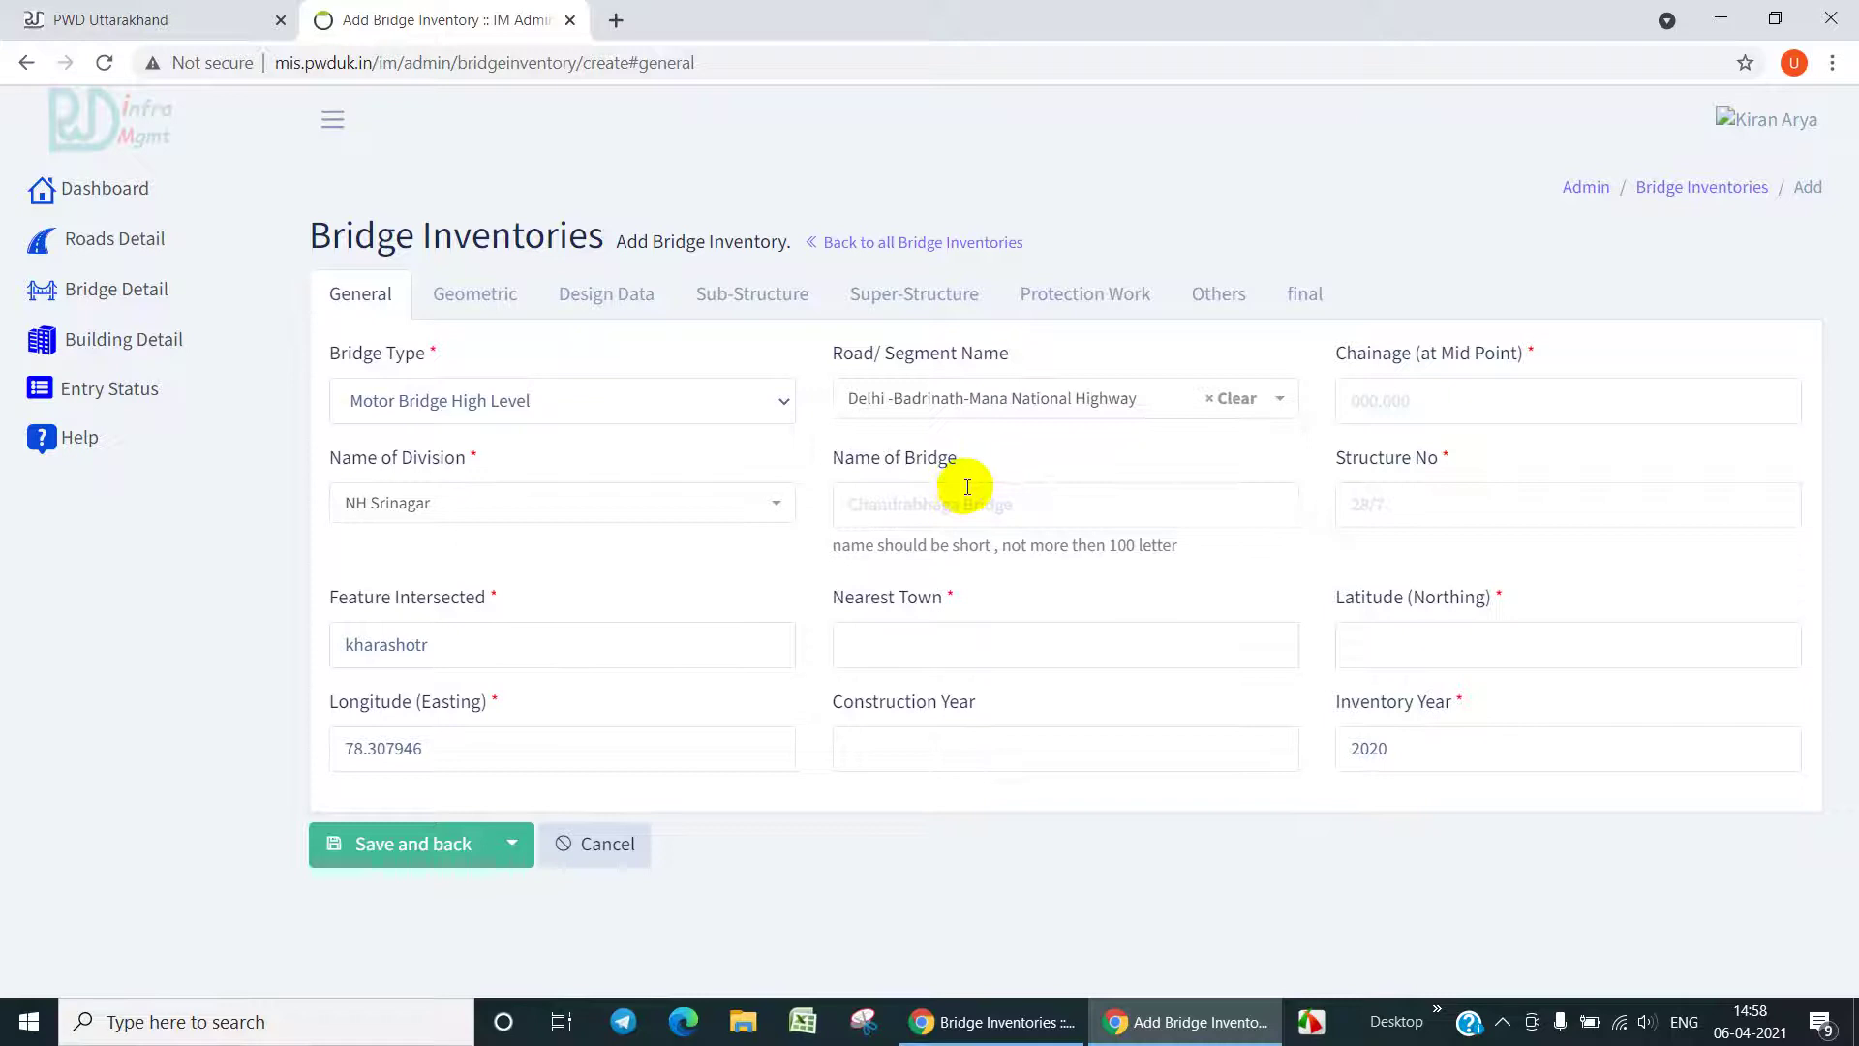
{"action": "left_click", "coordinate": [891, 517]}
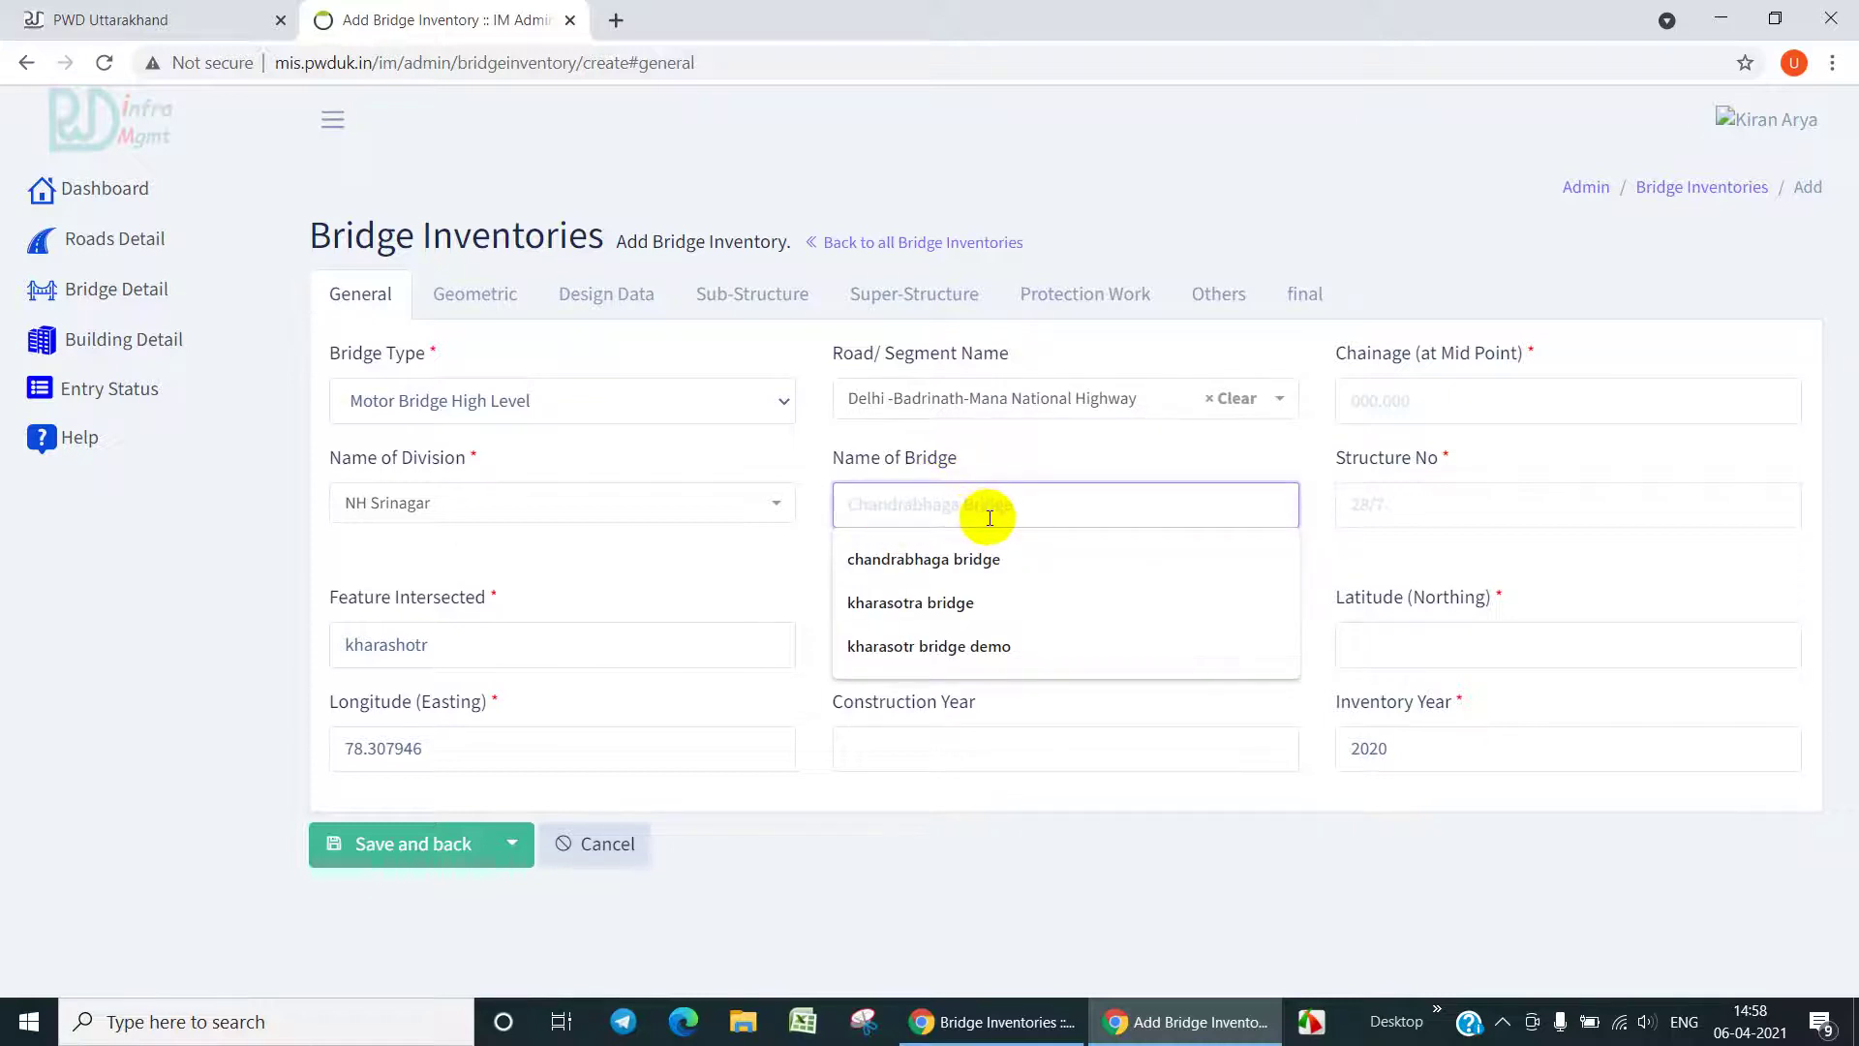
{"action": "left_click", "coordinate": [971, 647]}
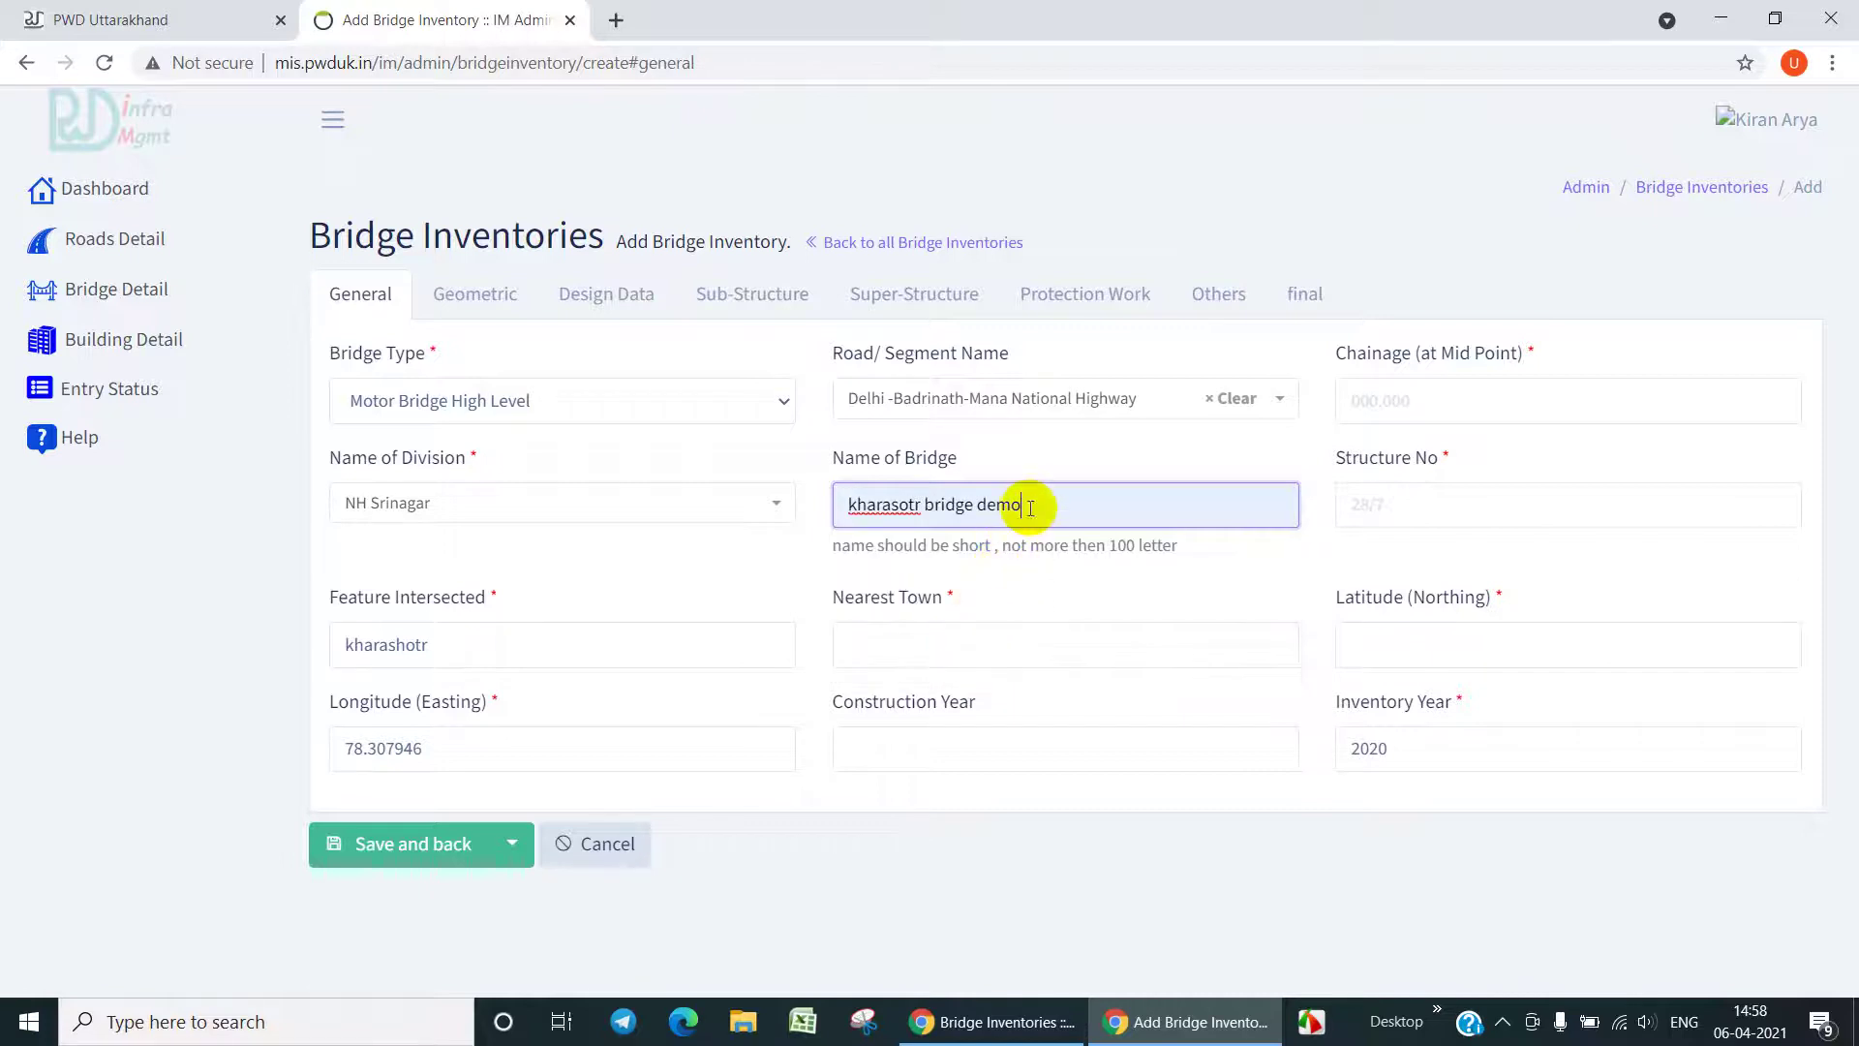
{"action": "type", "text": "1"}
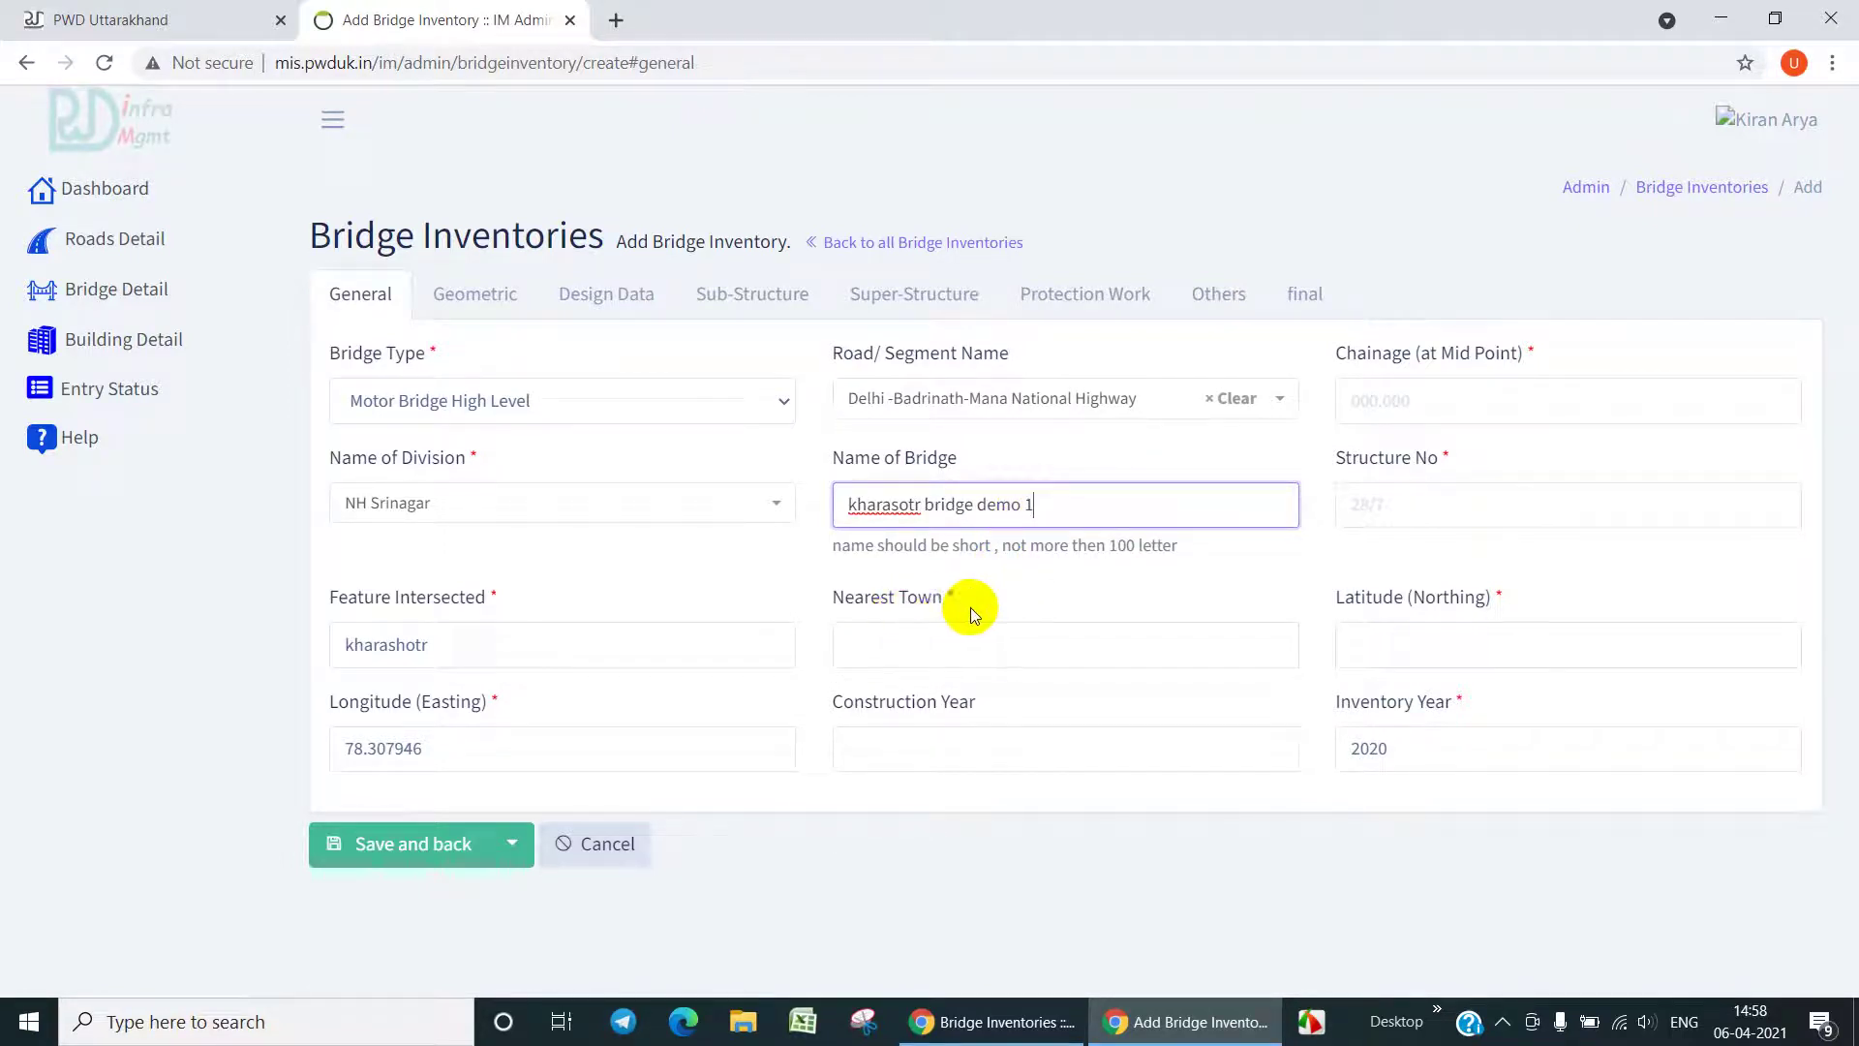
- Enter rishikesh as the nearest town and 2020 as the construction year
{"action": "left_click", "coordinate": [1026, 605]}
{"action": "left_click", "coordinate": [864, 641]}
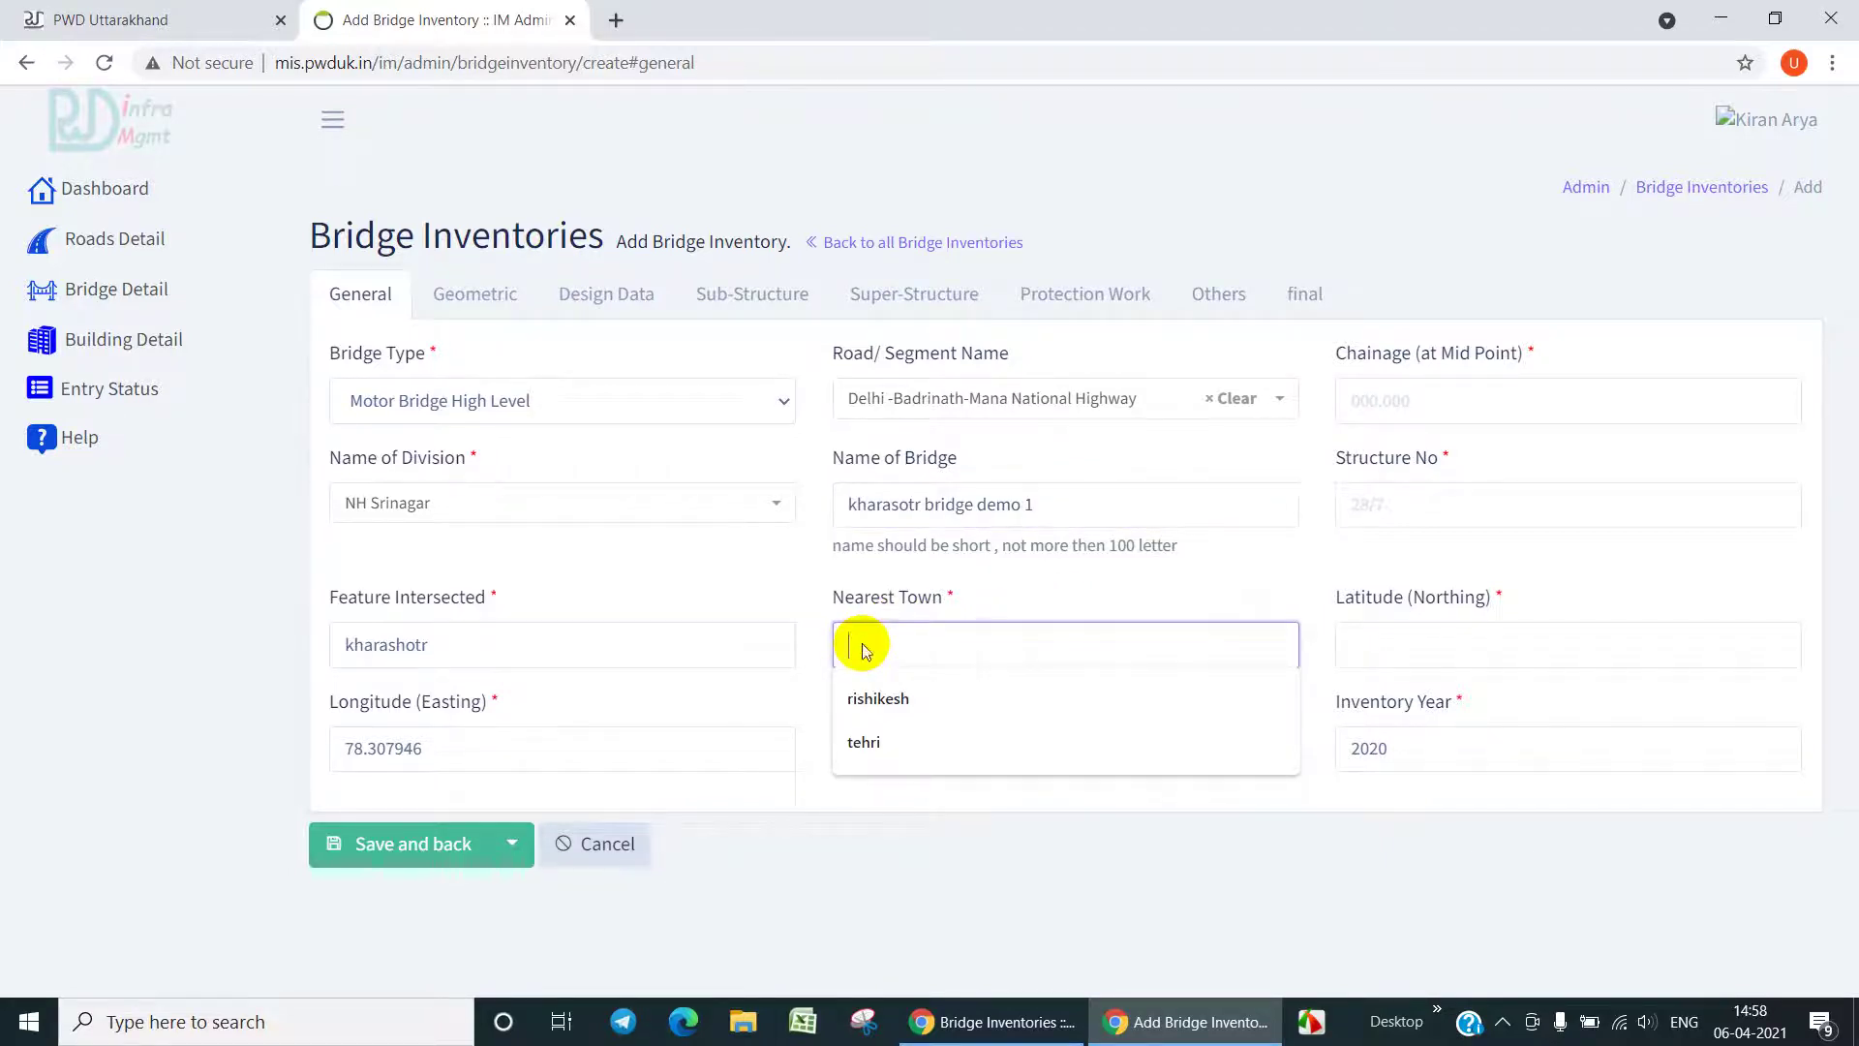
{"action": "left_click", "coordinate": [878, 698]}
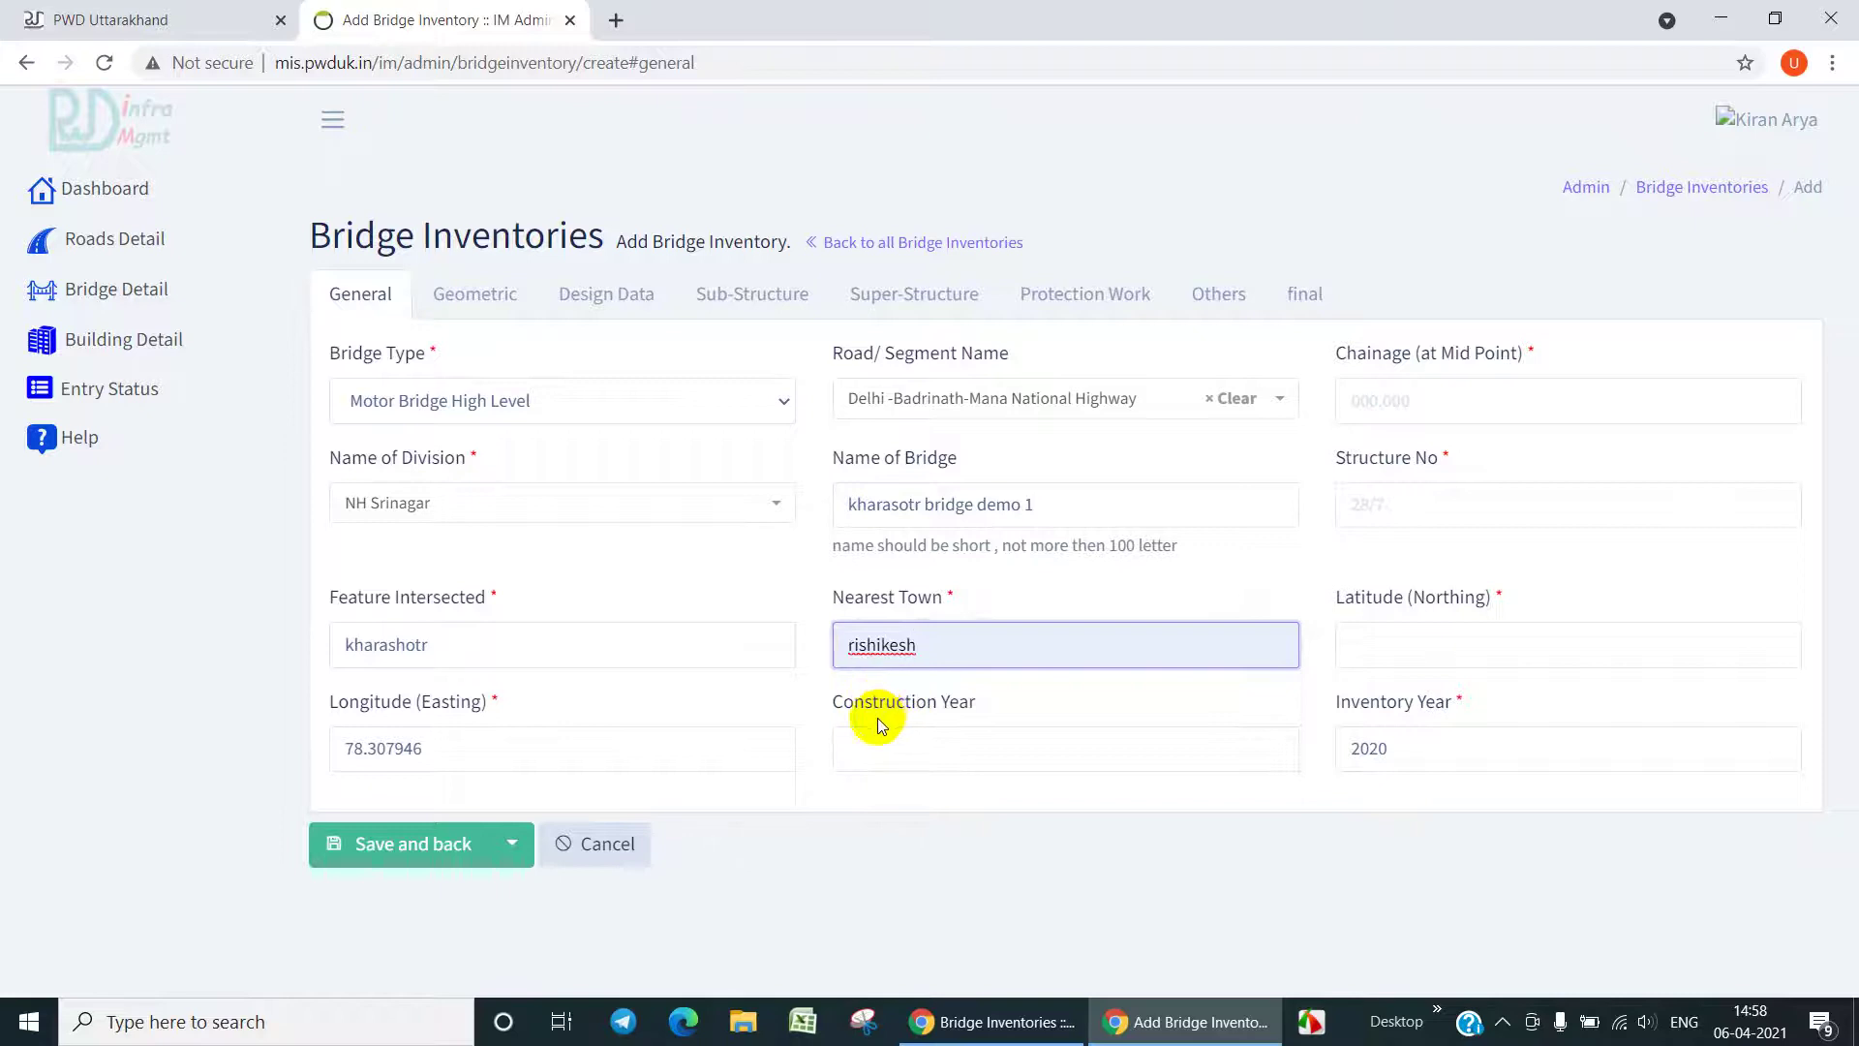
{"action": "left_click", "coordinate": [893, 746]}
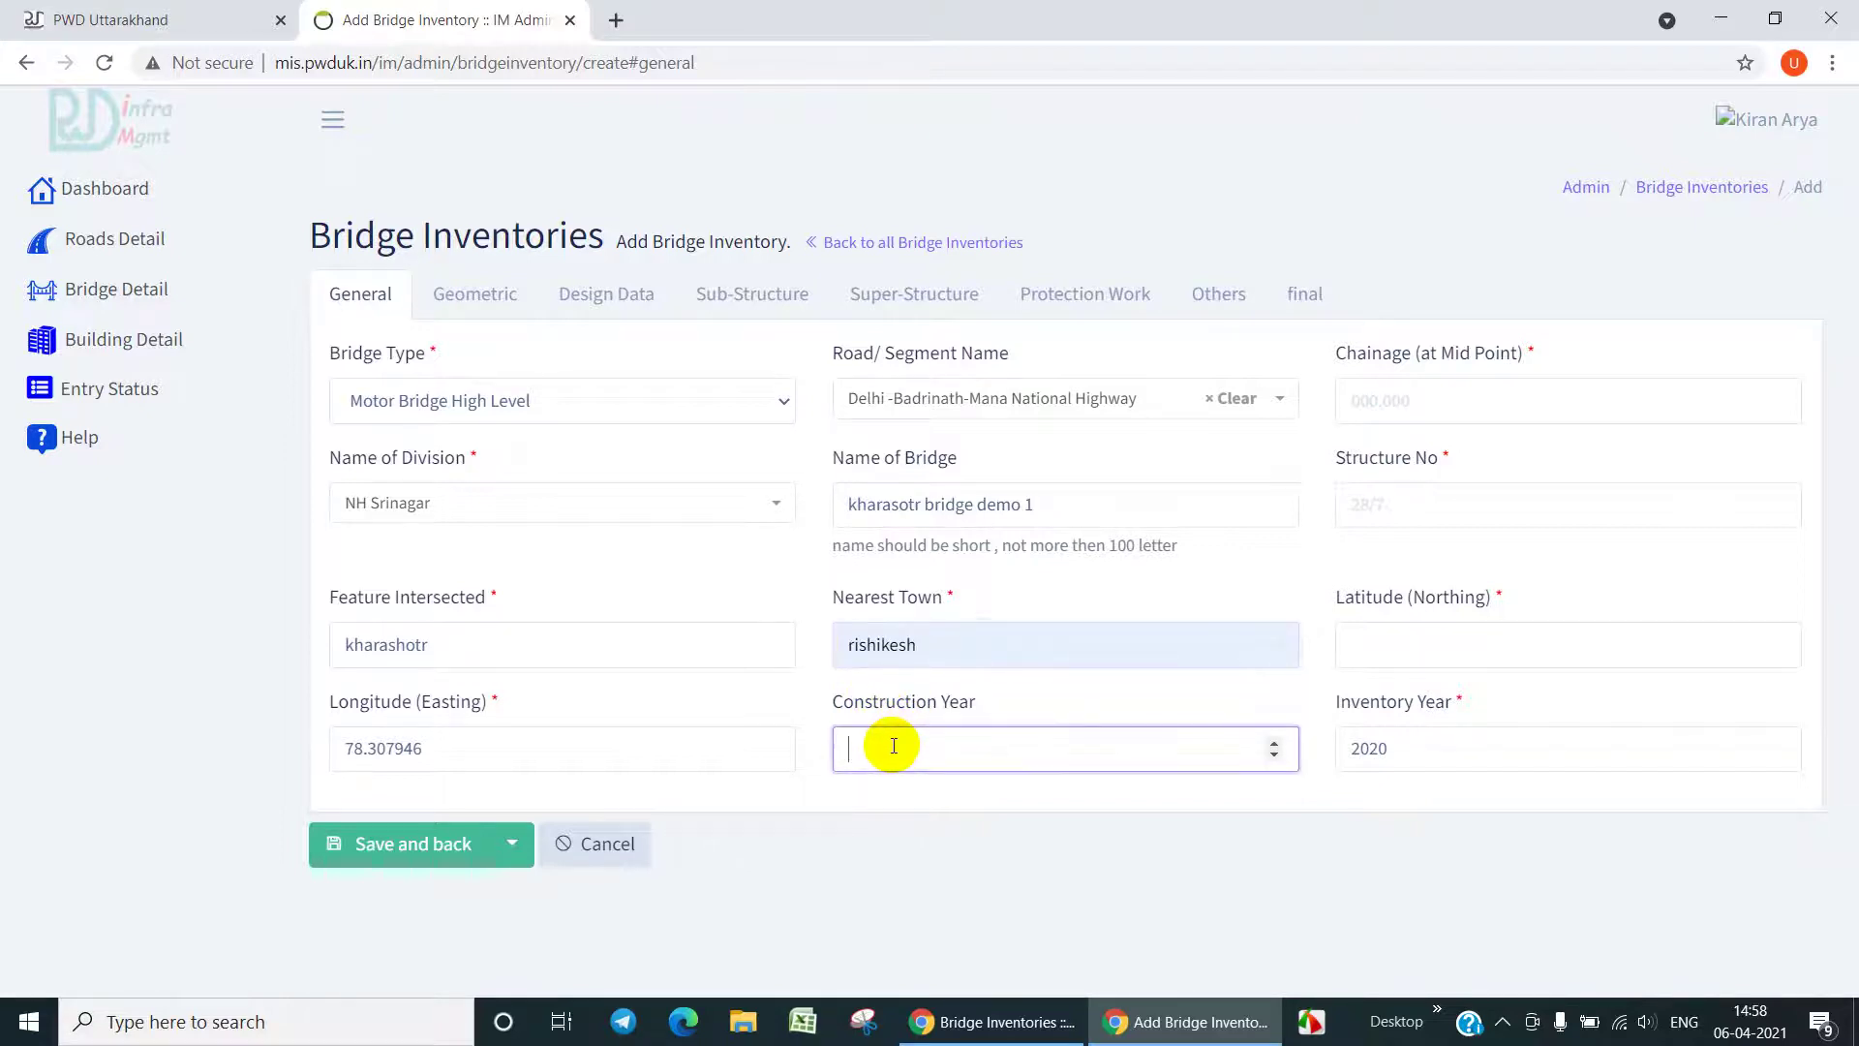
{"action": "type", "text": "2020"}
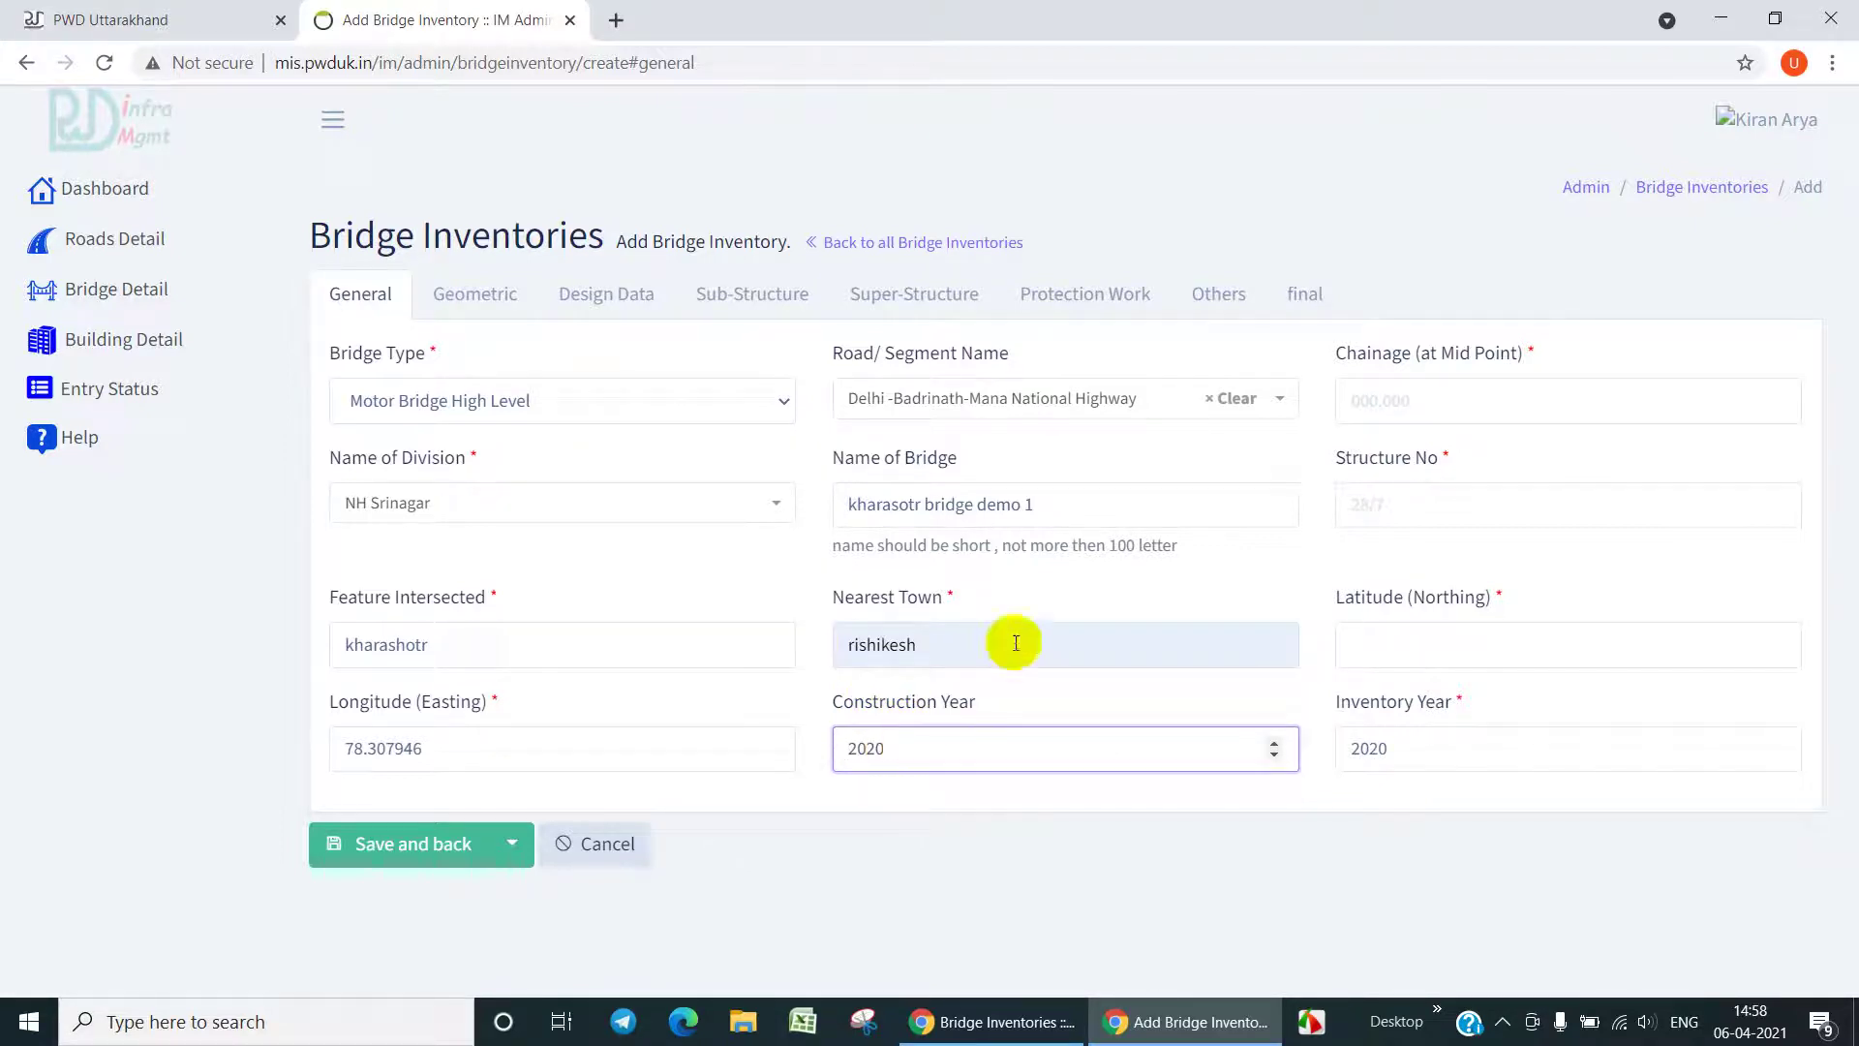
- Set the chainage at mid point to 230.100 and the structure number to 231/1
{"action": "left_click", "coordinate": [1392, 402]}
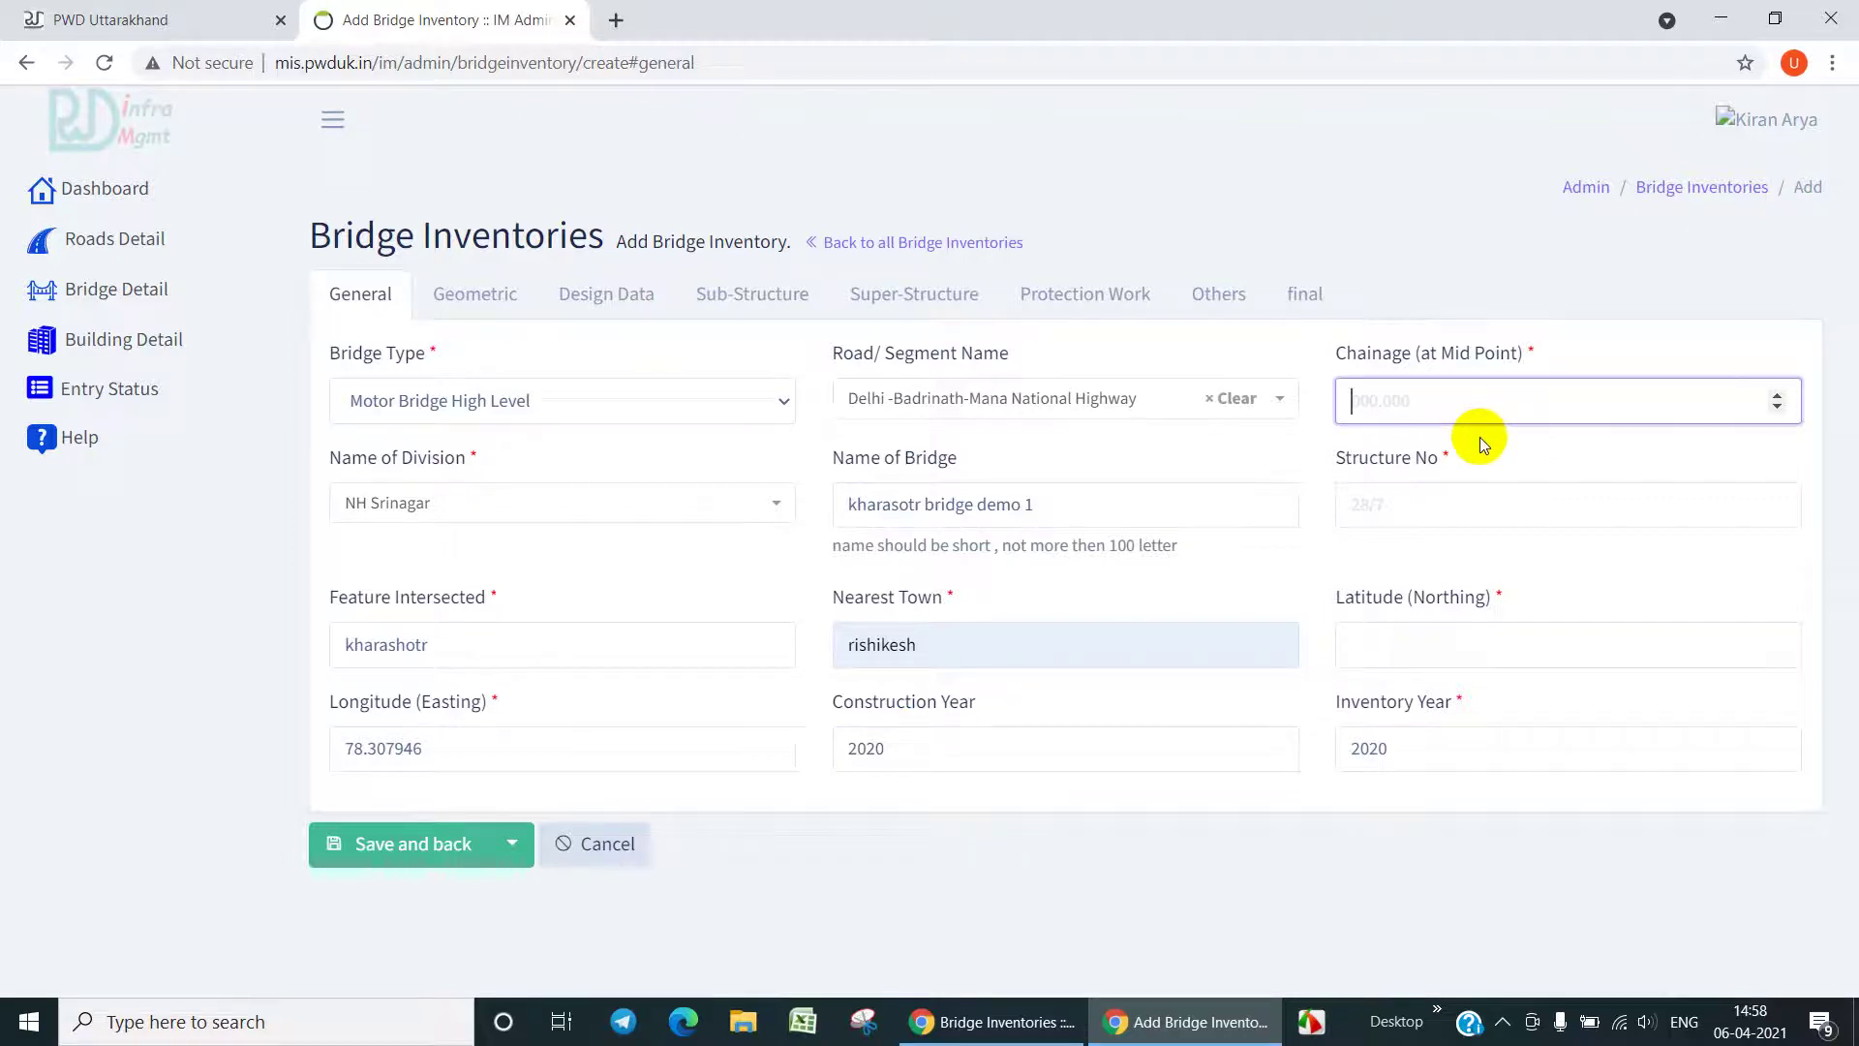
{"action": "type", "text": "230.100"}
{"action": "left_click", "coordinate": [1408, 511]}
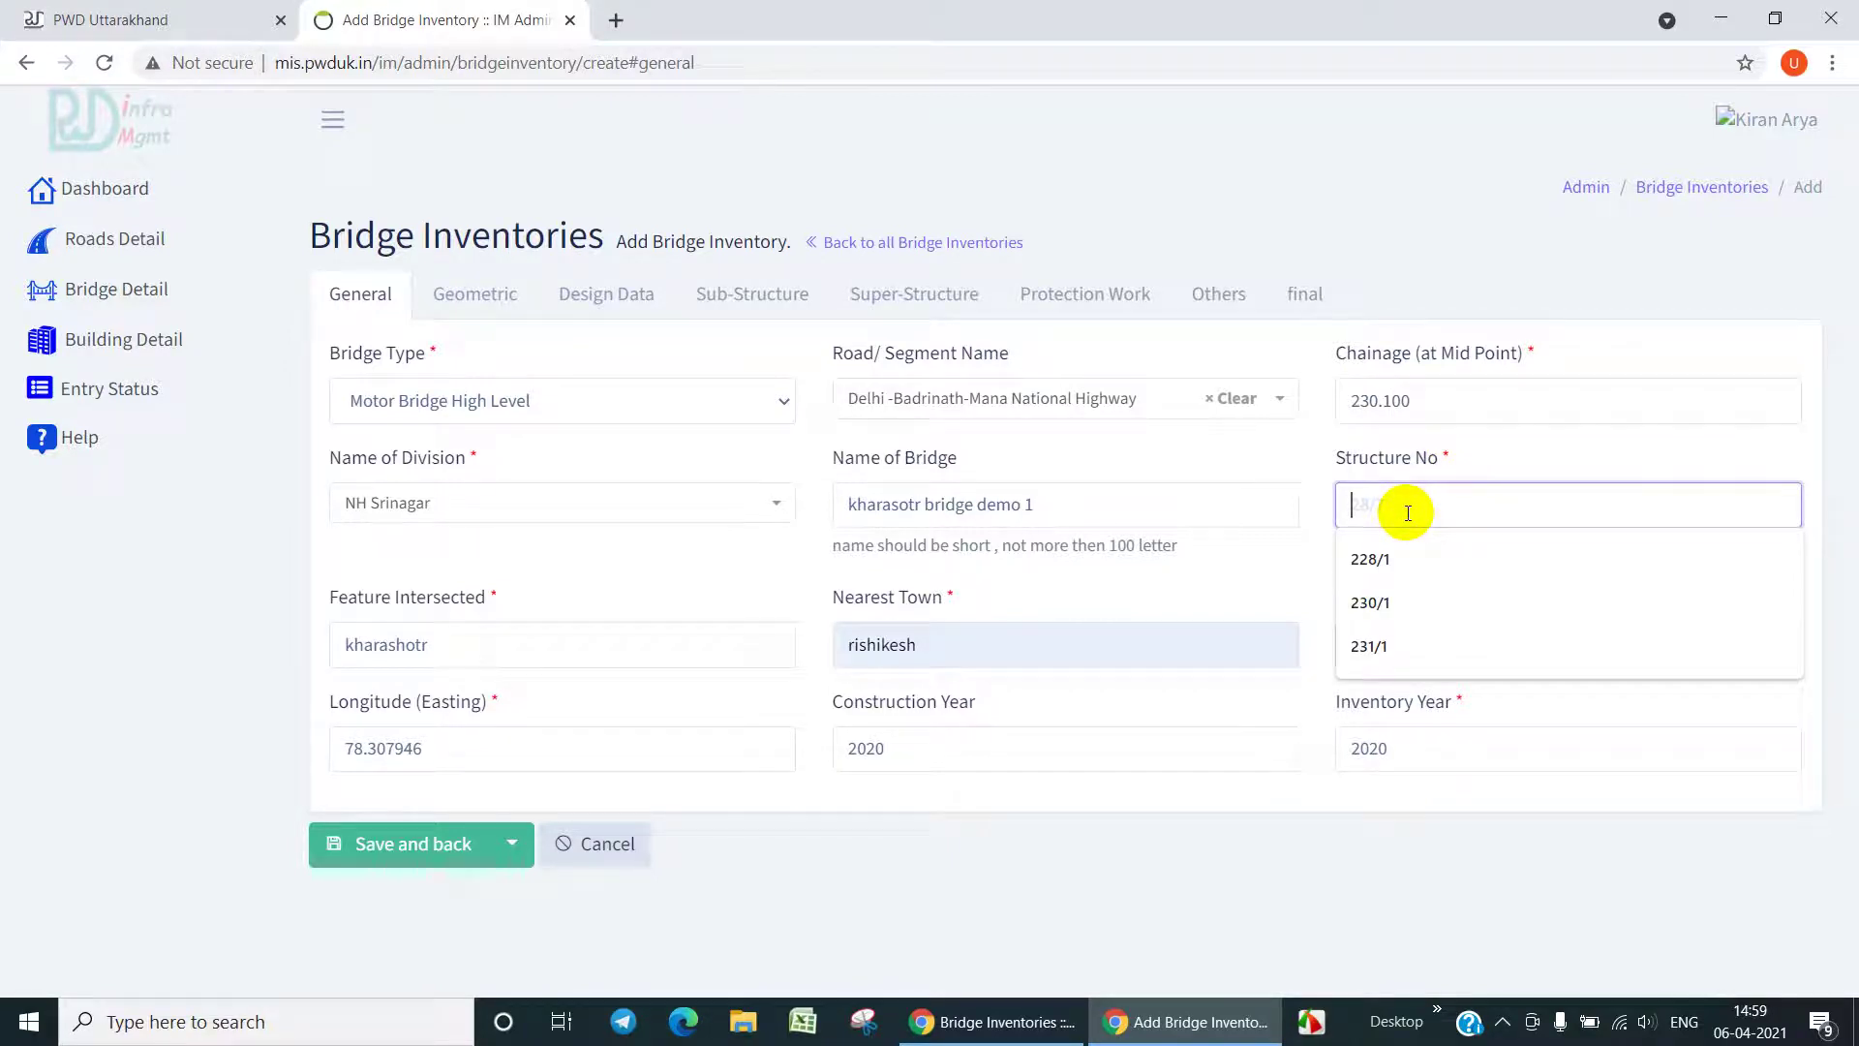
{"action": "type", "text": "231/1"}
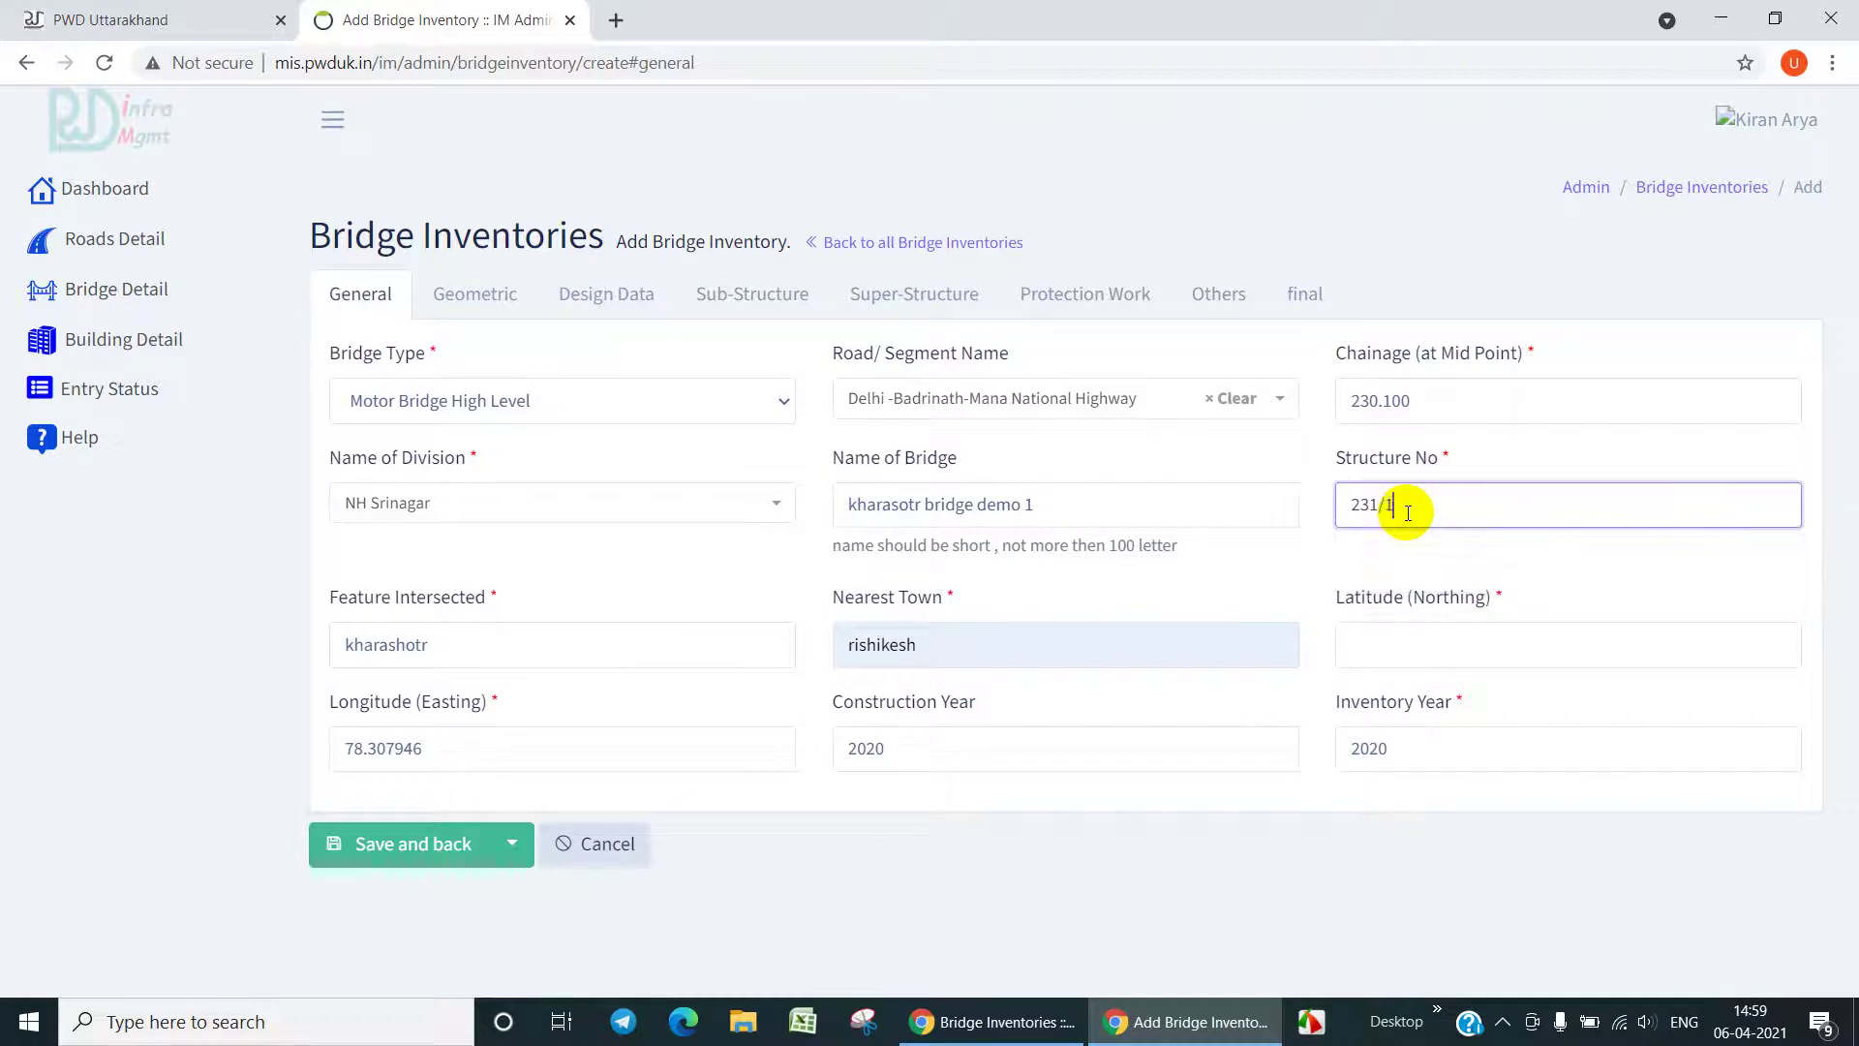
- Enter 30.120943 as the bridge's latitude (northing), keeping 2020 as the inventory year
{"action": "left_click", "coordinate": [1461, 642]}
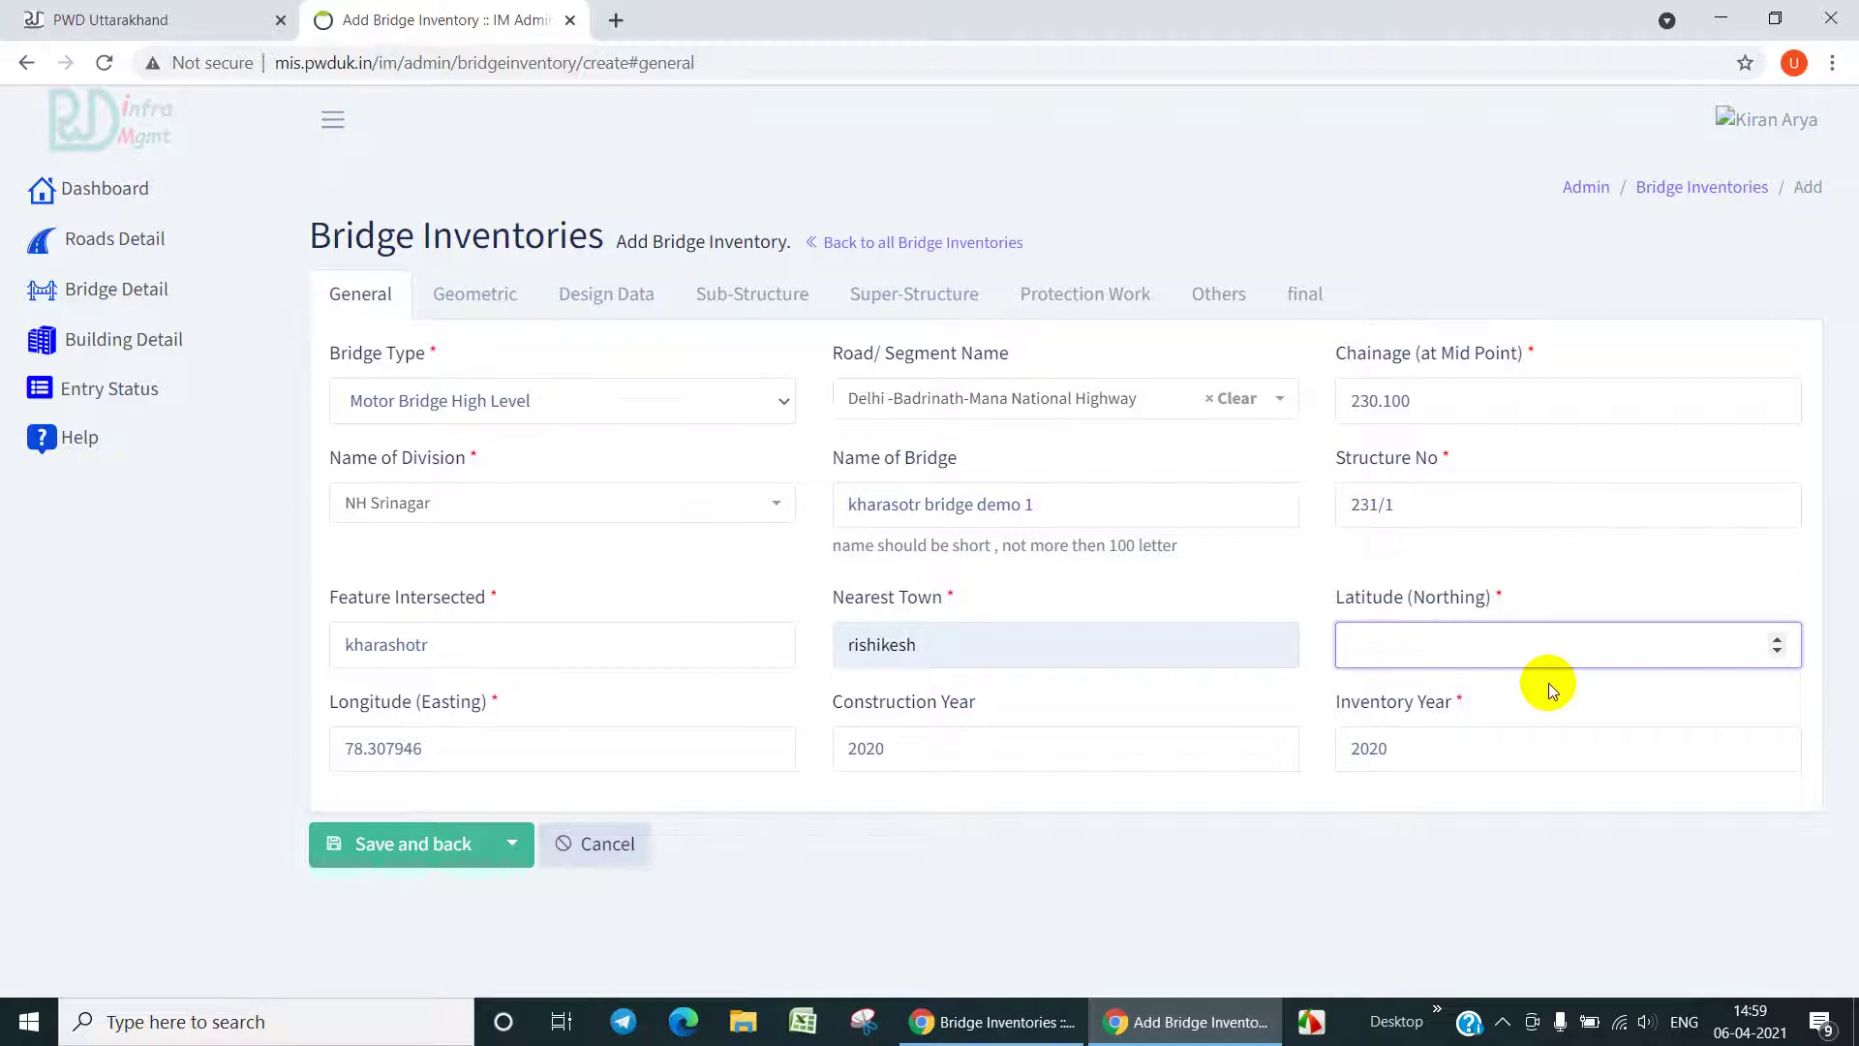
{"action": "type", "text": "30.120943"}
{"action": "left_click", "coordinate": [1434, 742]}
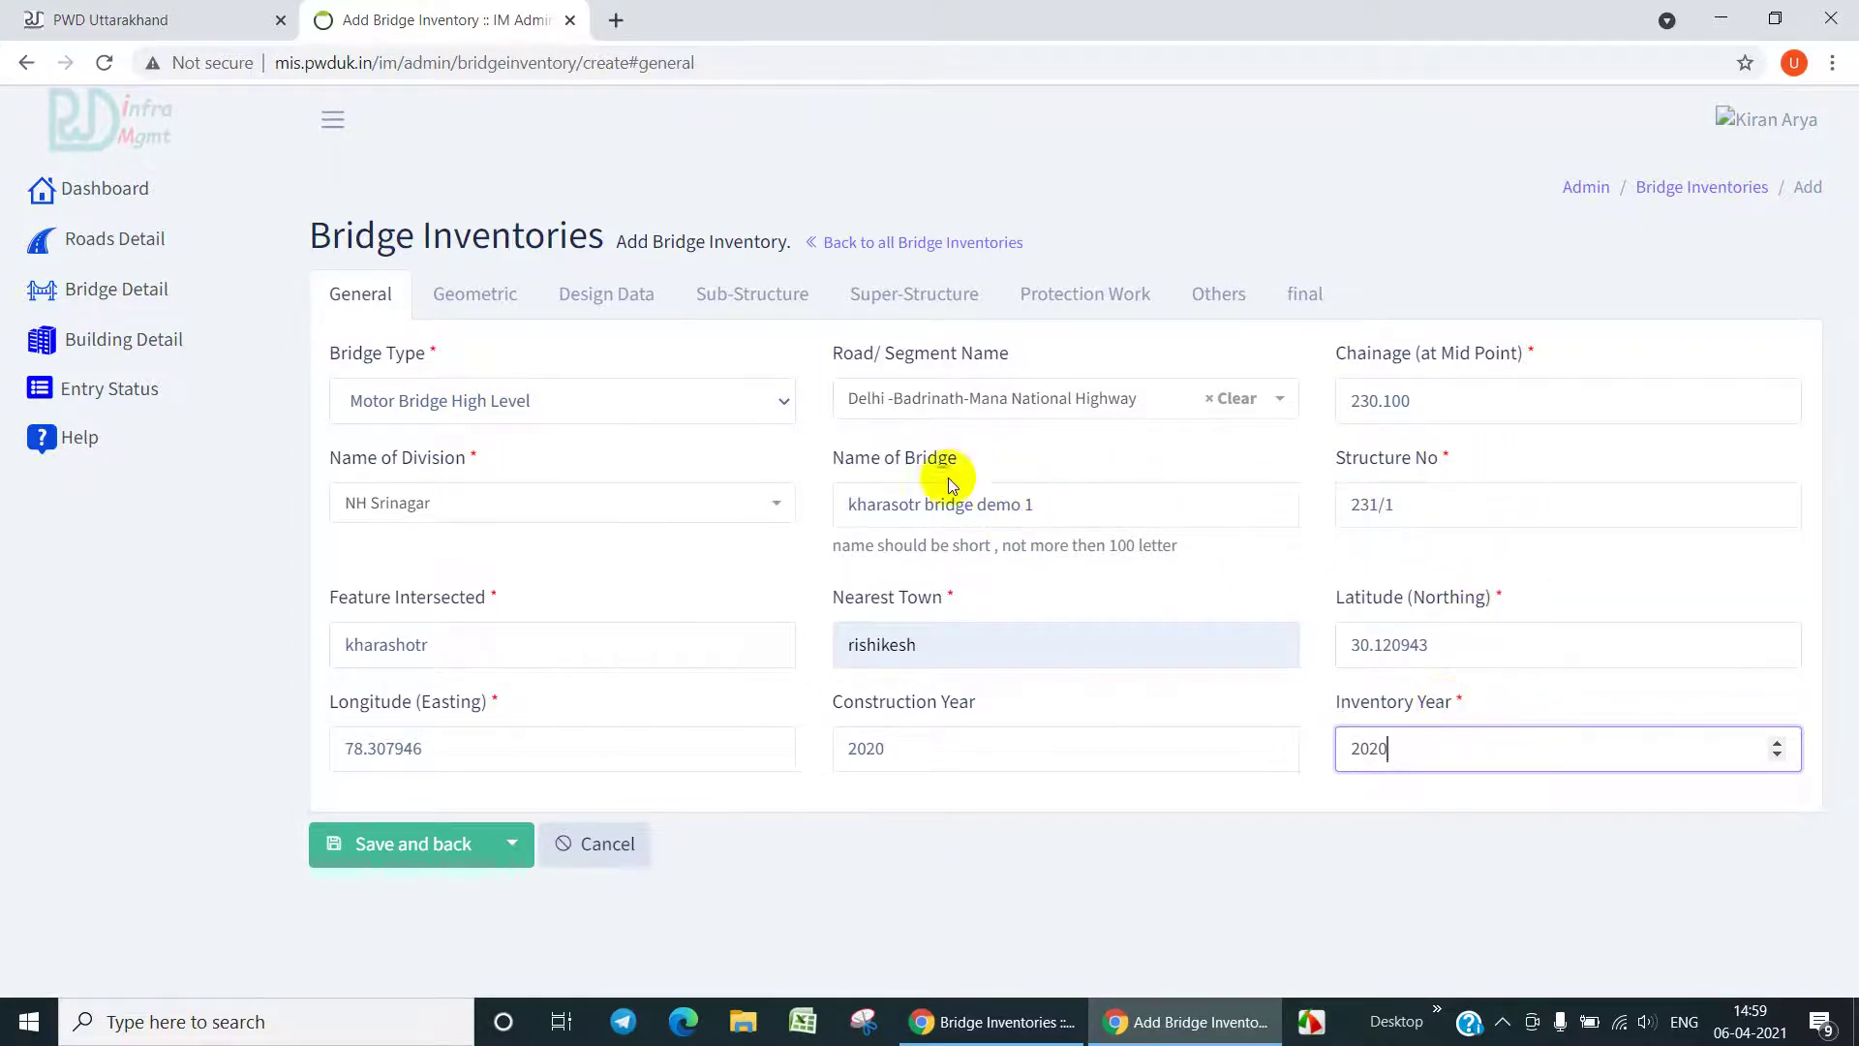
- Go to the bridge's Geometric section and set the overall length to 24 m
{"action": "left_click", "coordinate": [483, 302]}
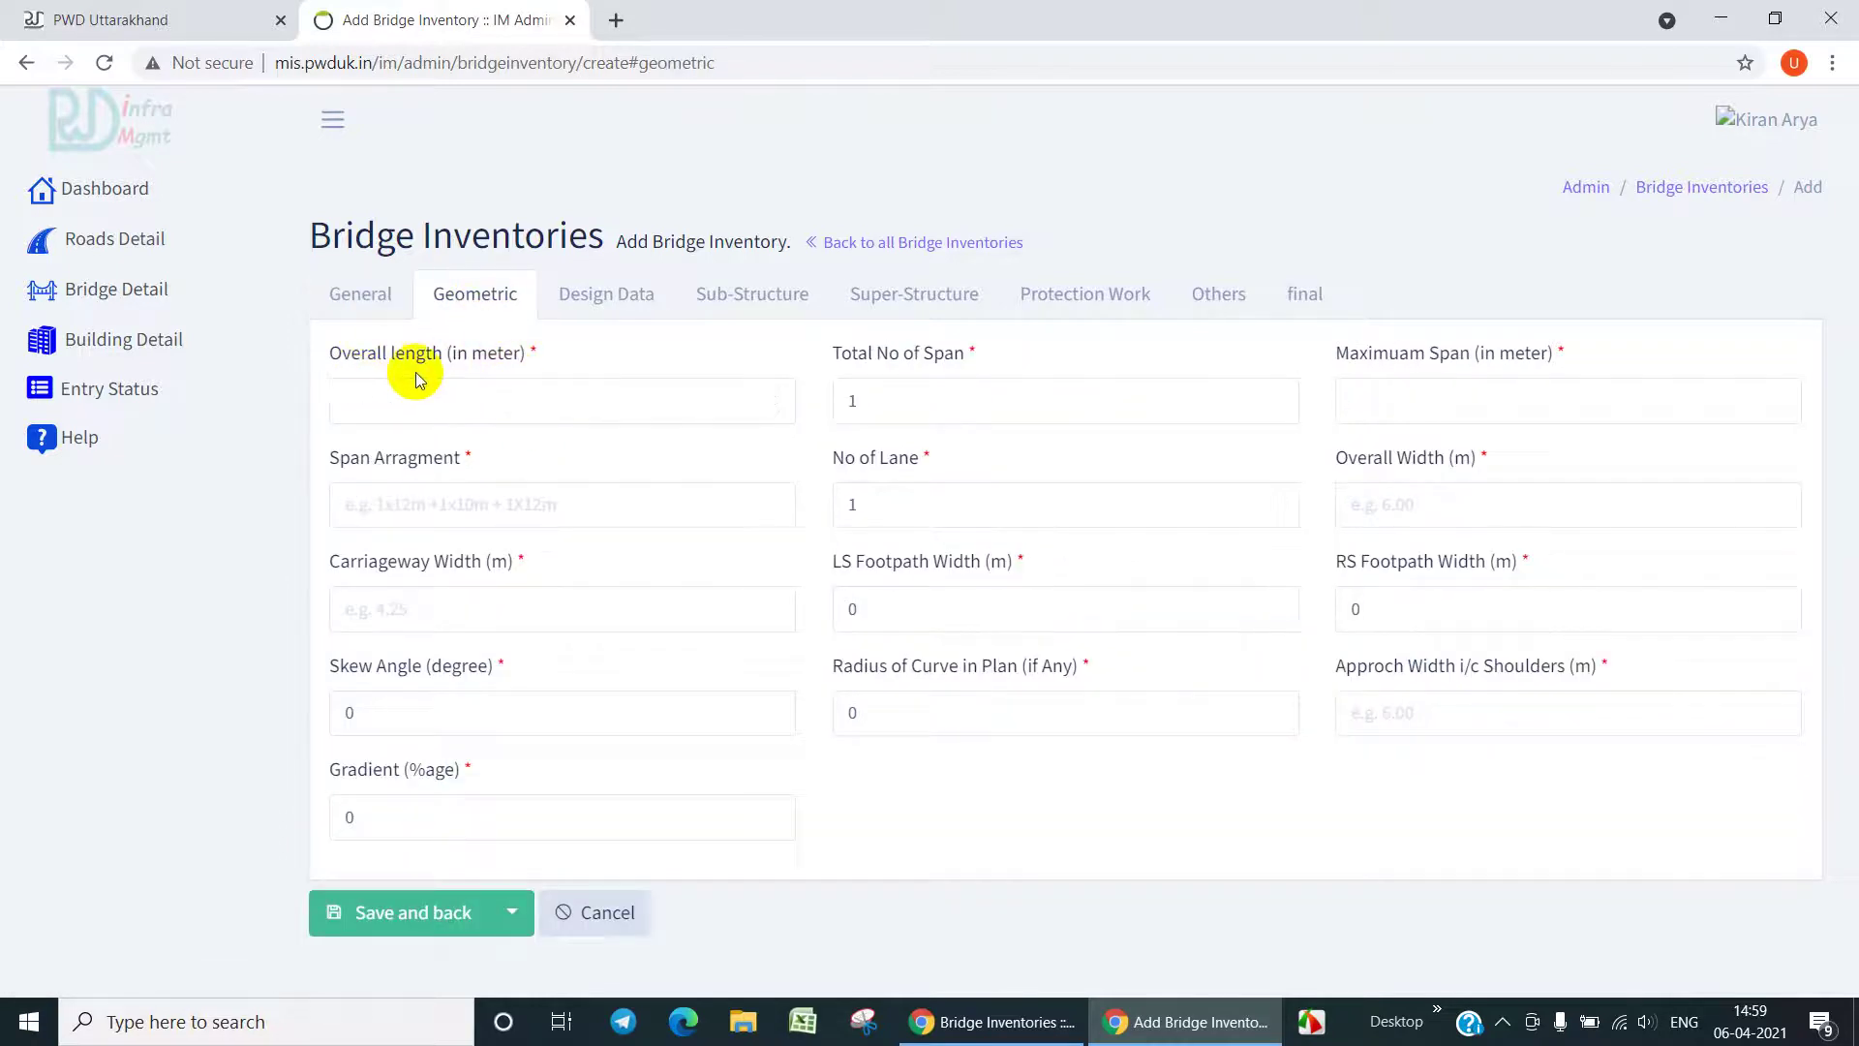
{"action": "left_click", "coordinate": [421, 404]}
{"action": "type", "text": "200"}
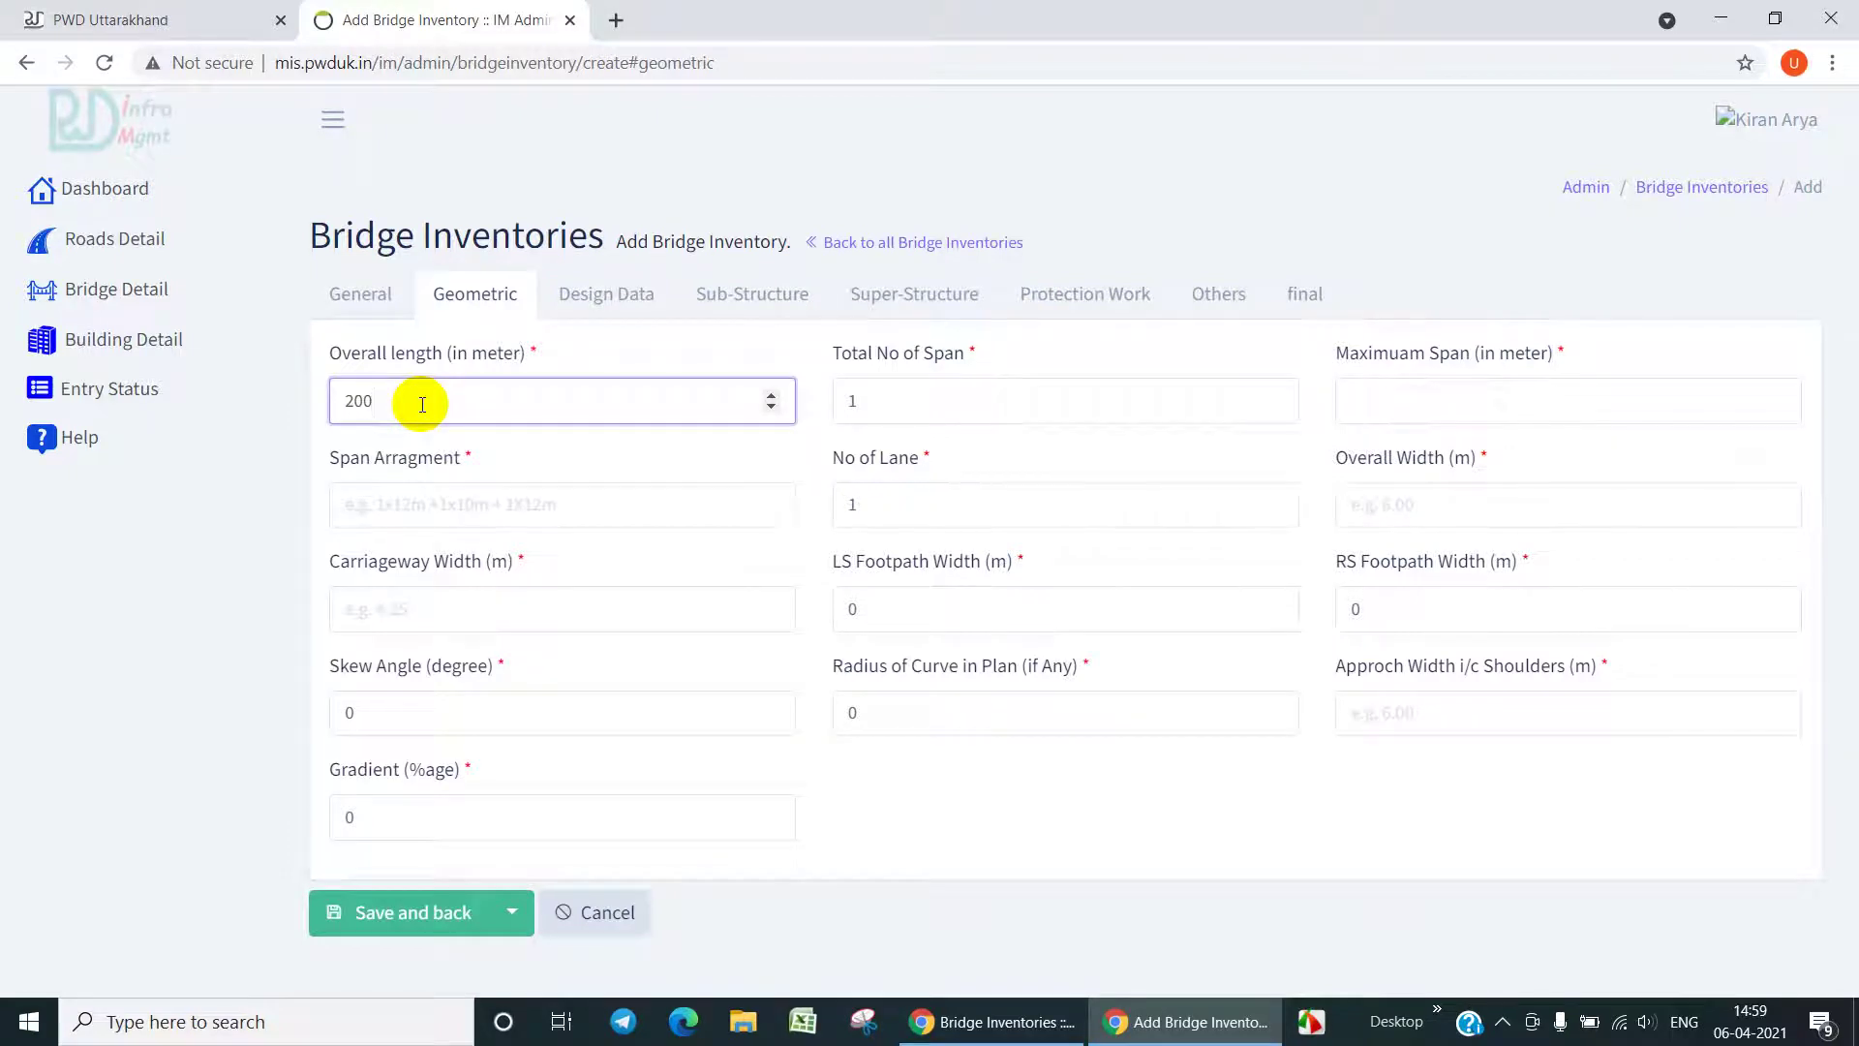
{"action": "key", "text": "BackSpace"}
{"action": "key", "text": "BackSpace"}
{"action": "key", "text": "BackSpace"}
{"action": "type", "text": "24"}
- Enter 1x8 as the span arrangement and set the carriageway width to 12 m
{"action": "left_click", "coordinate": [405, 505]}
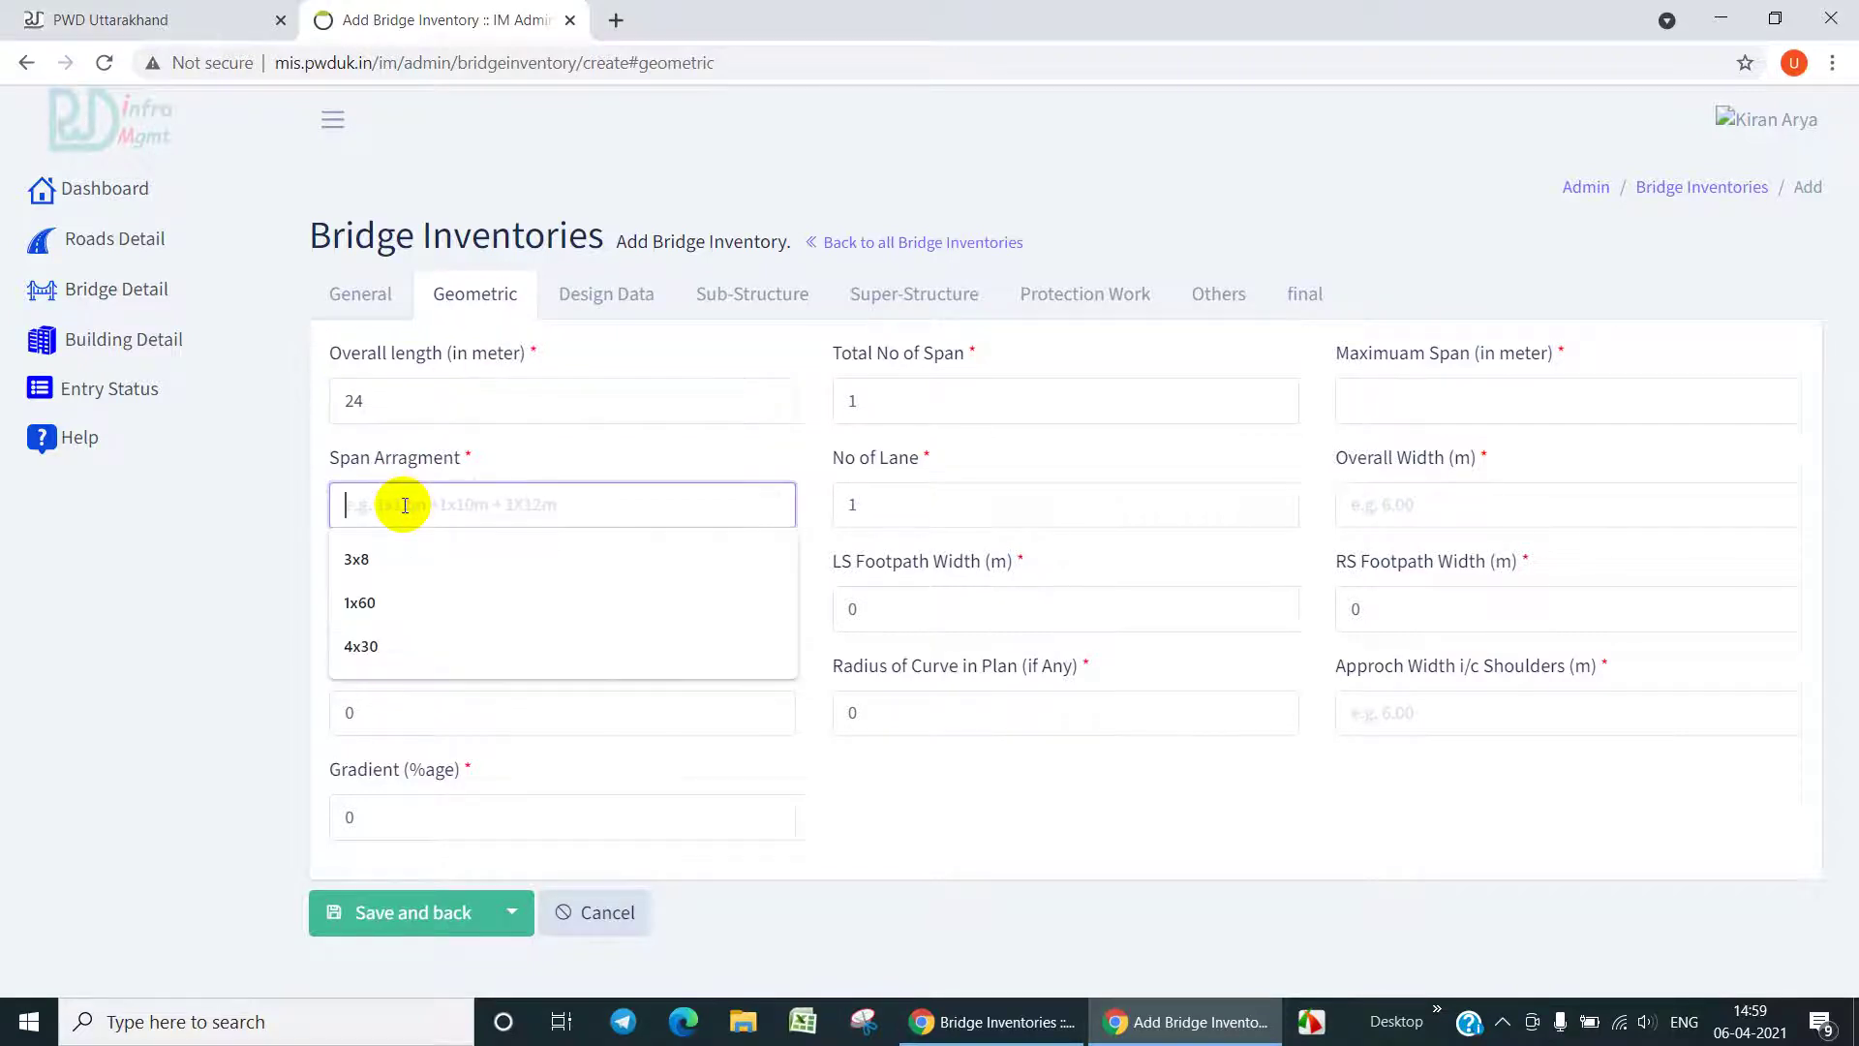
{"action": "type", "text": "1"}
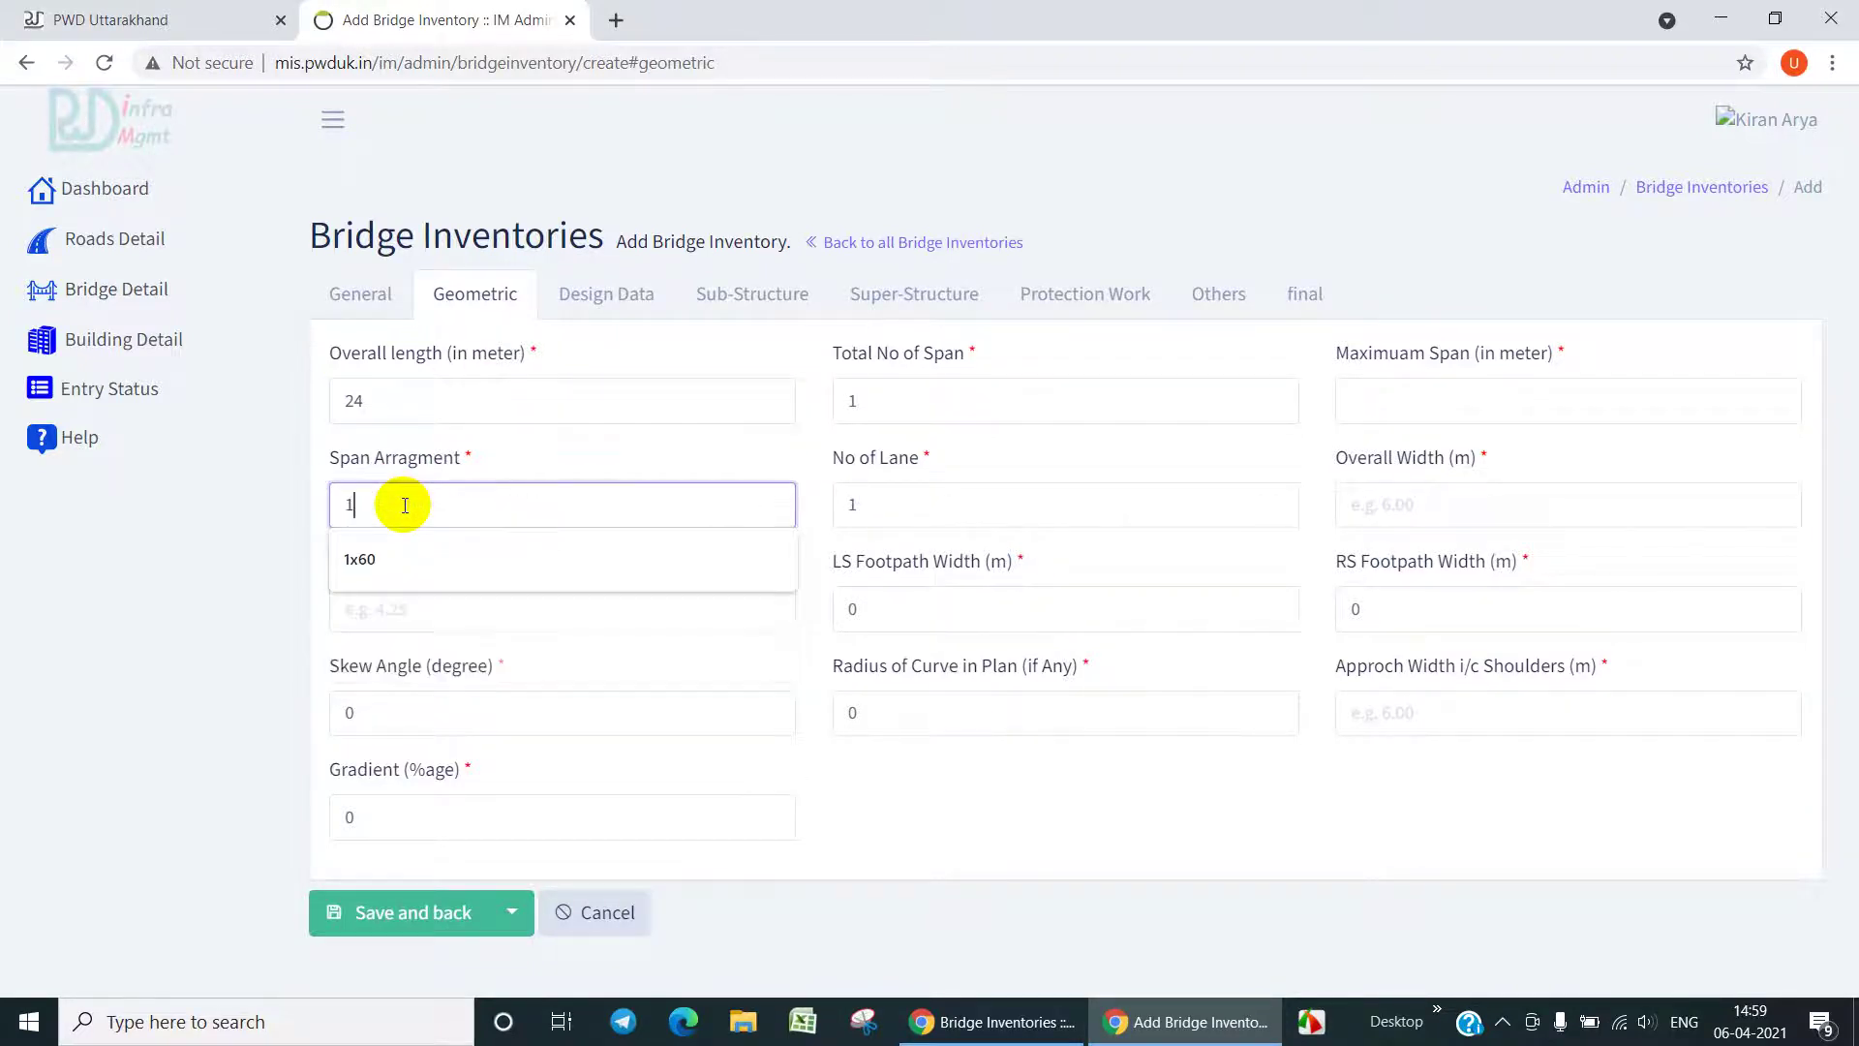
{"action": "type", "text": "x8"}
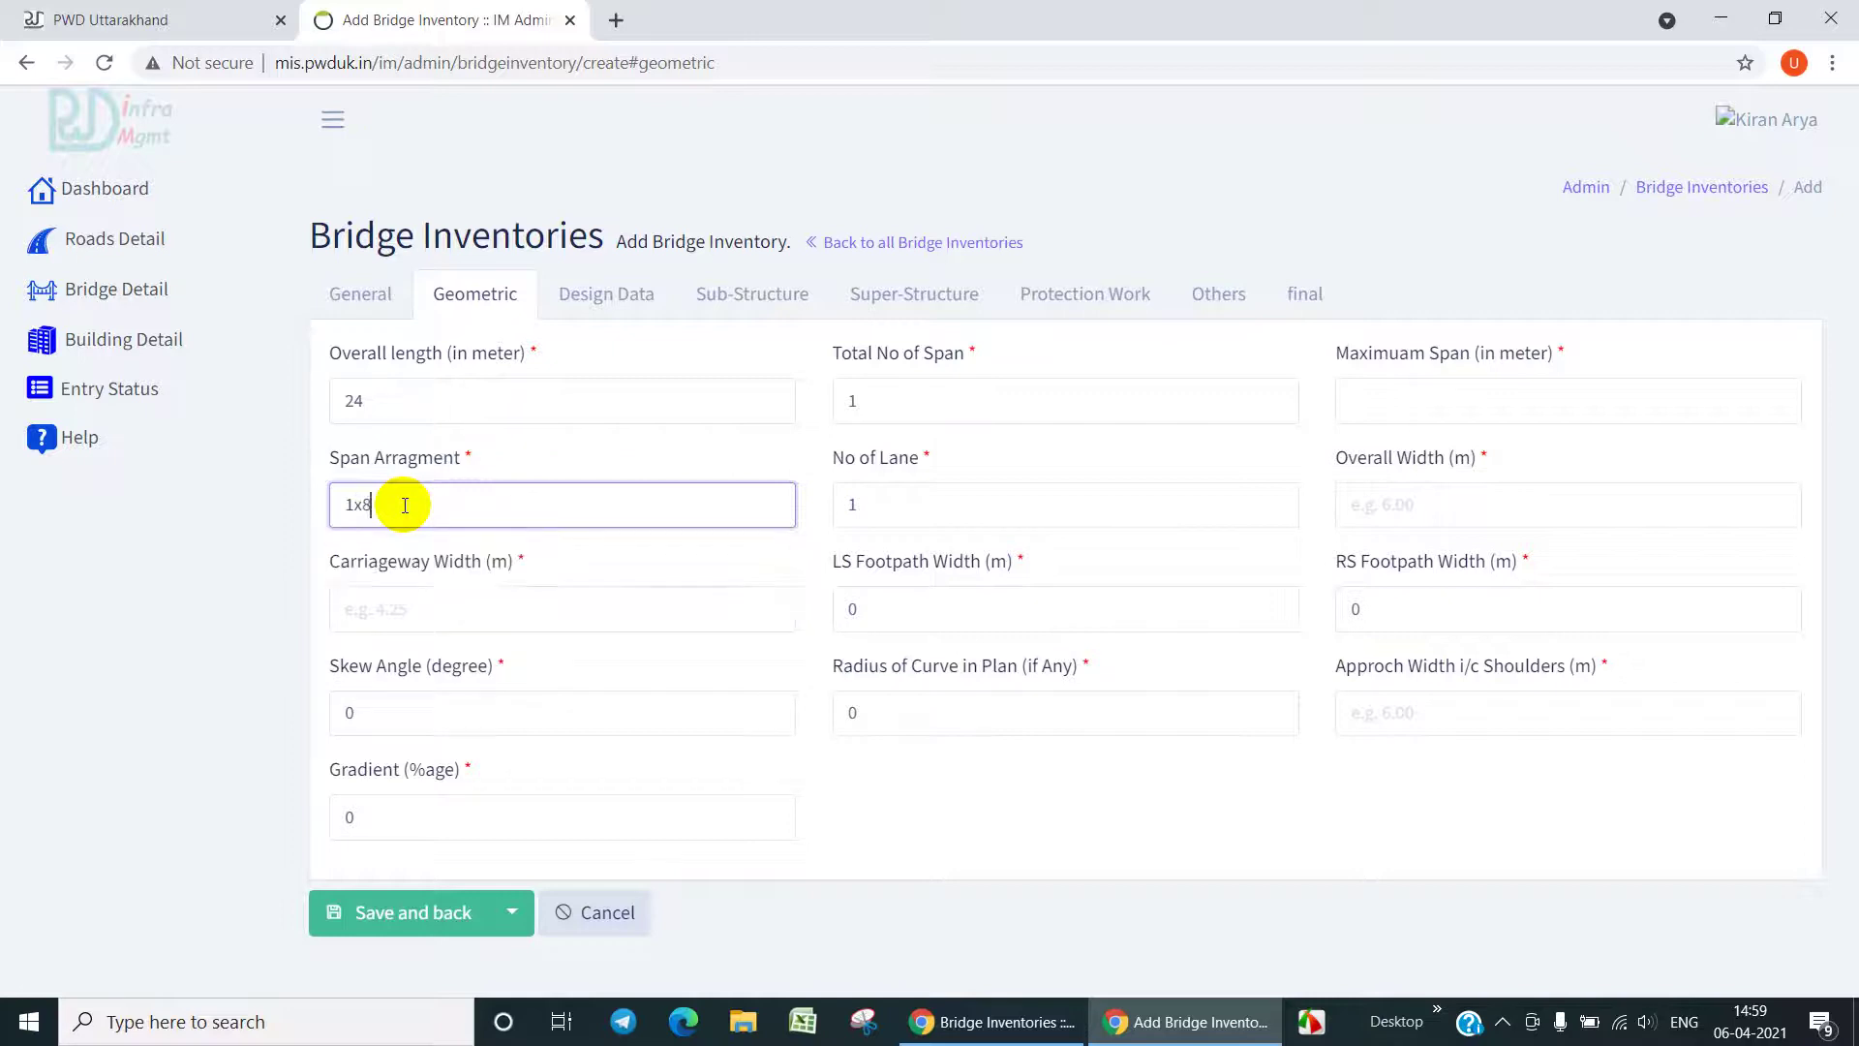
{"action": "left_click", "coordinate": [382, 612]}
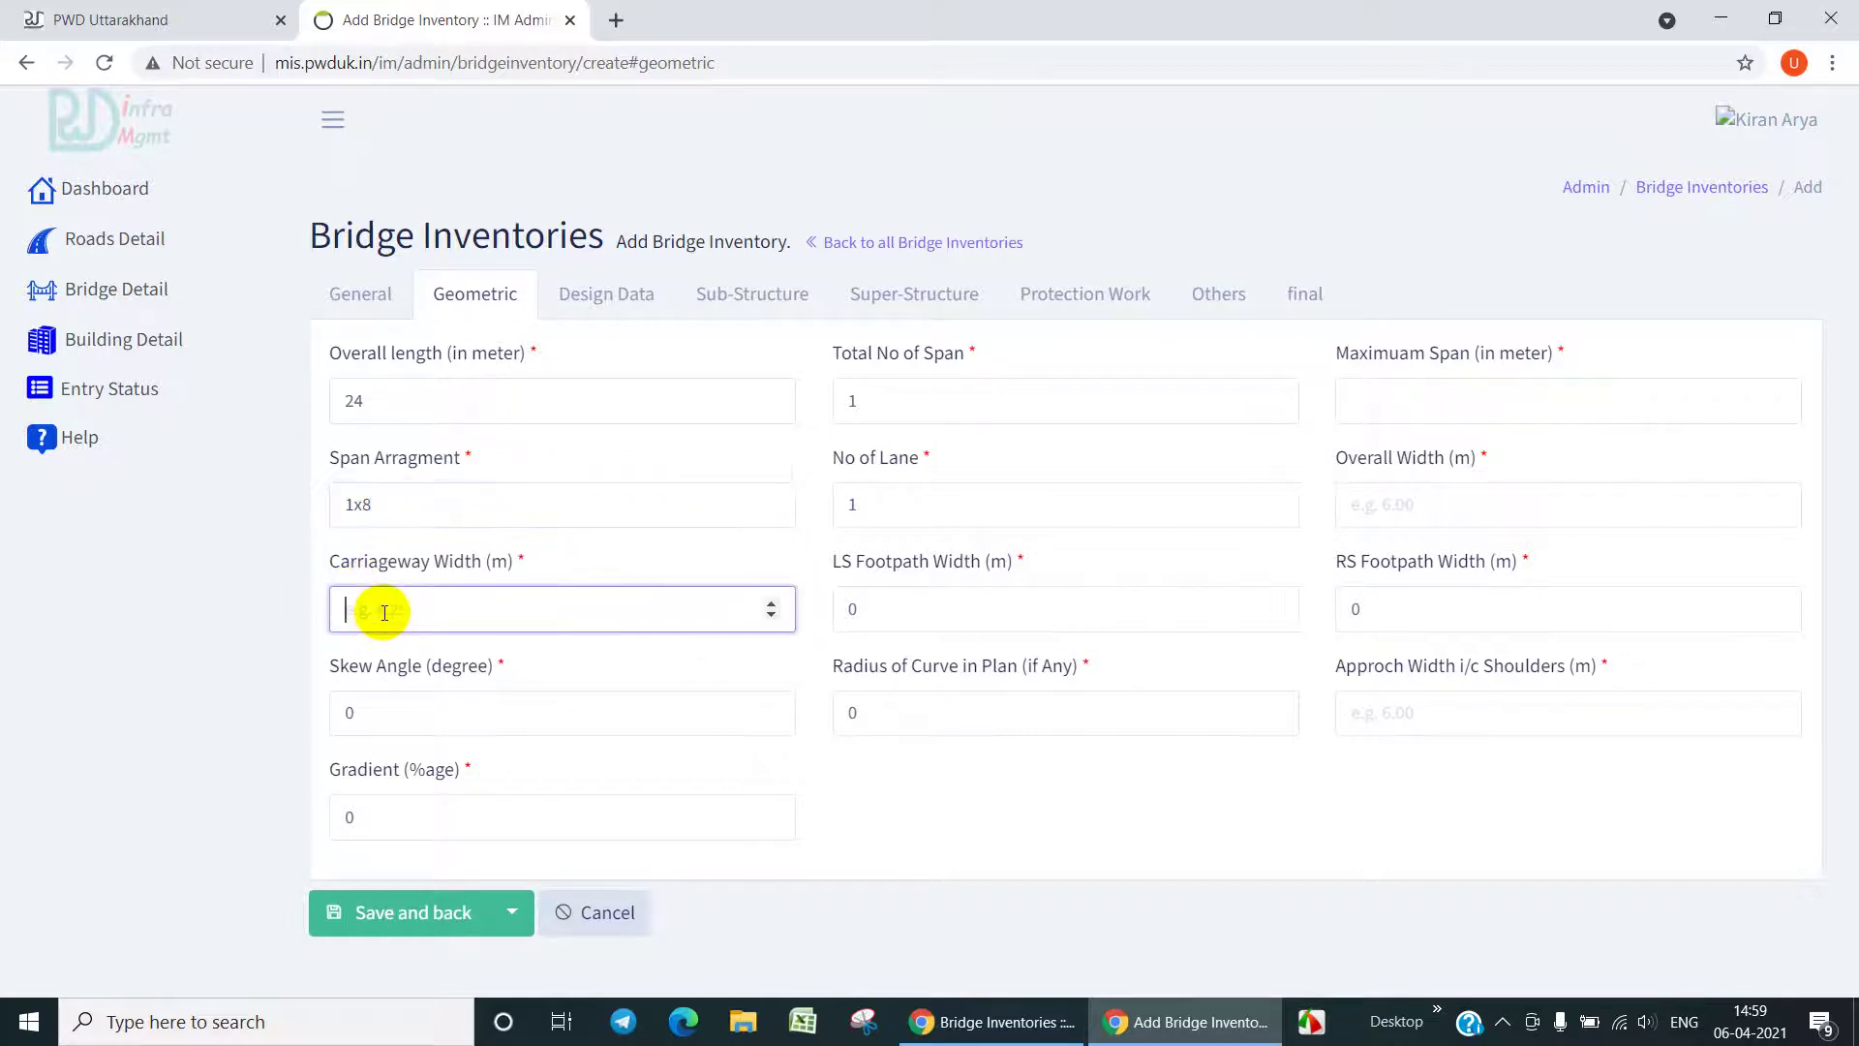
{"action": "type", "text": "12"}
- Set the bridge's skew angle to 20 degrees
{"action": "left_click", "coordinate": [393, 716]}
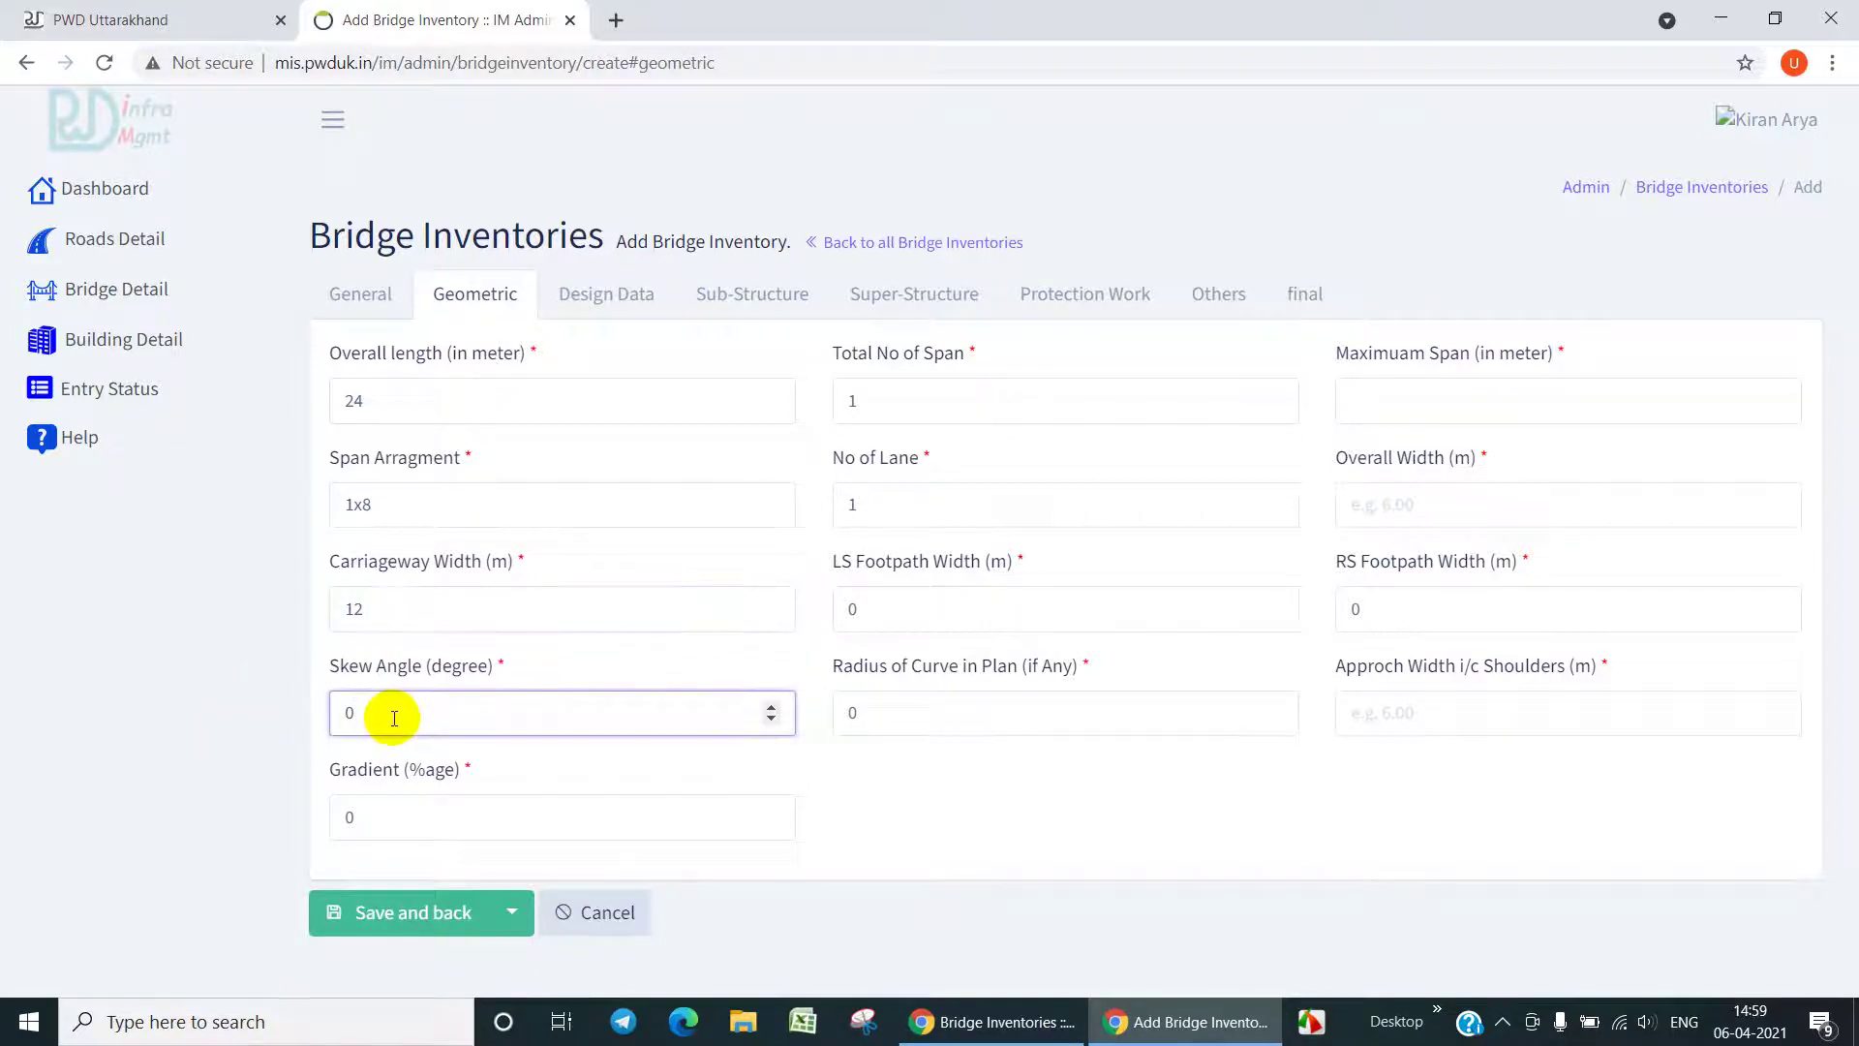
{"action": "type", "text": "20"}
{"action": "key", "text": "BackSpace"}
{"action": "key", "text": "BackSpace"}
{"action": "type", "text": "20"}
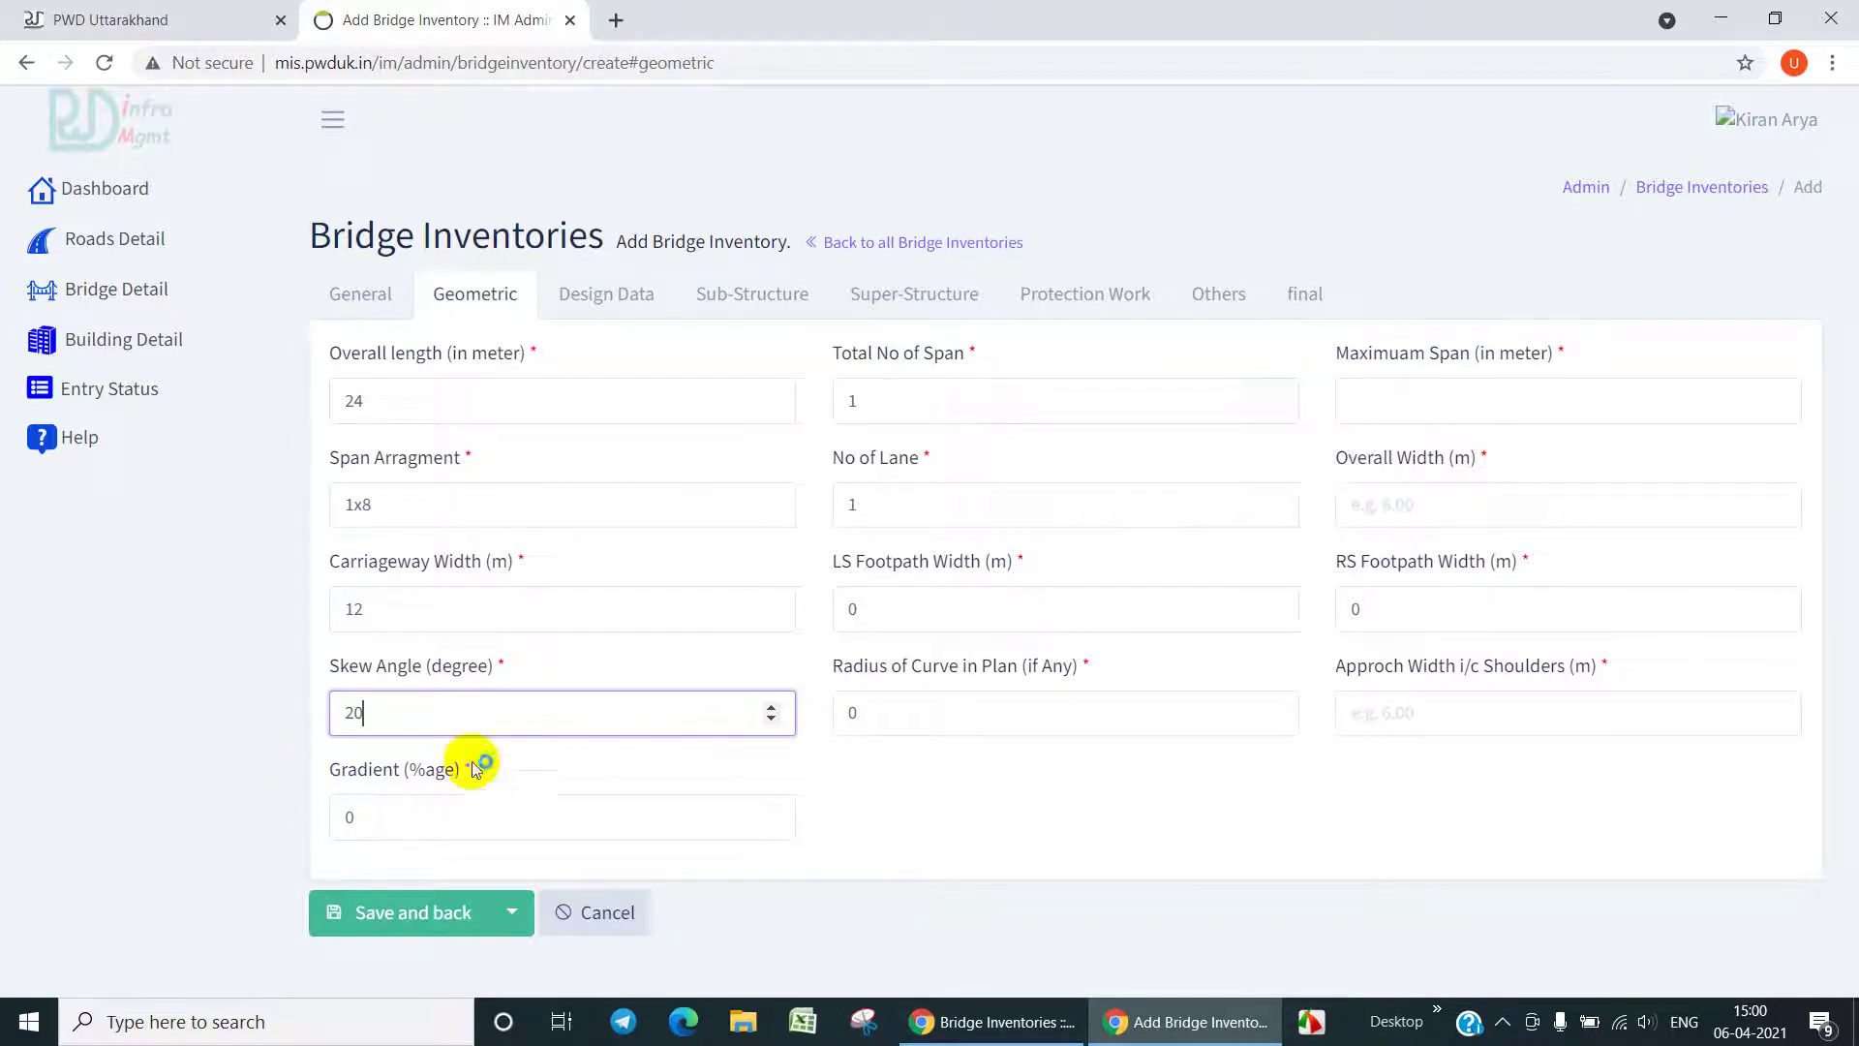
- Set the total number of spans to 3 and the number of lanes to 2
{"action": "left_click", "coordinate": [851, 397]}
{"action": "left_click_drag", "start_coordinate": [853, 396], "coordinate": [893, 396]}
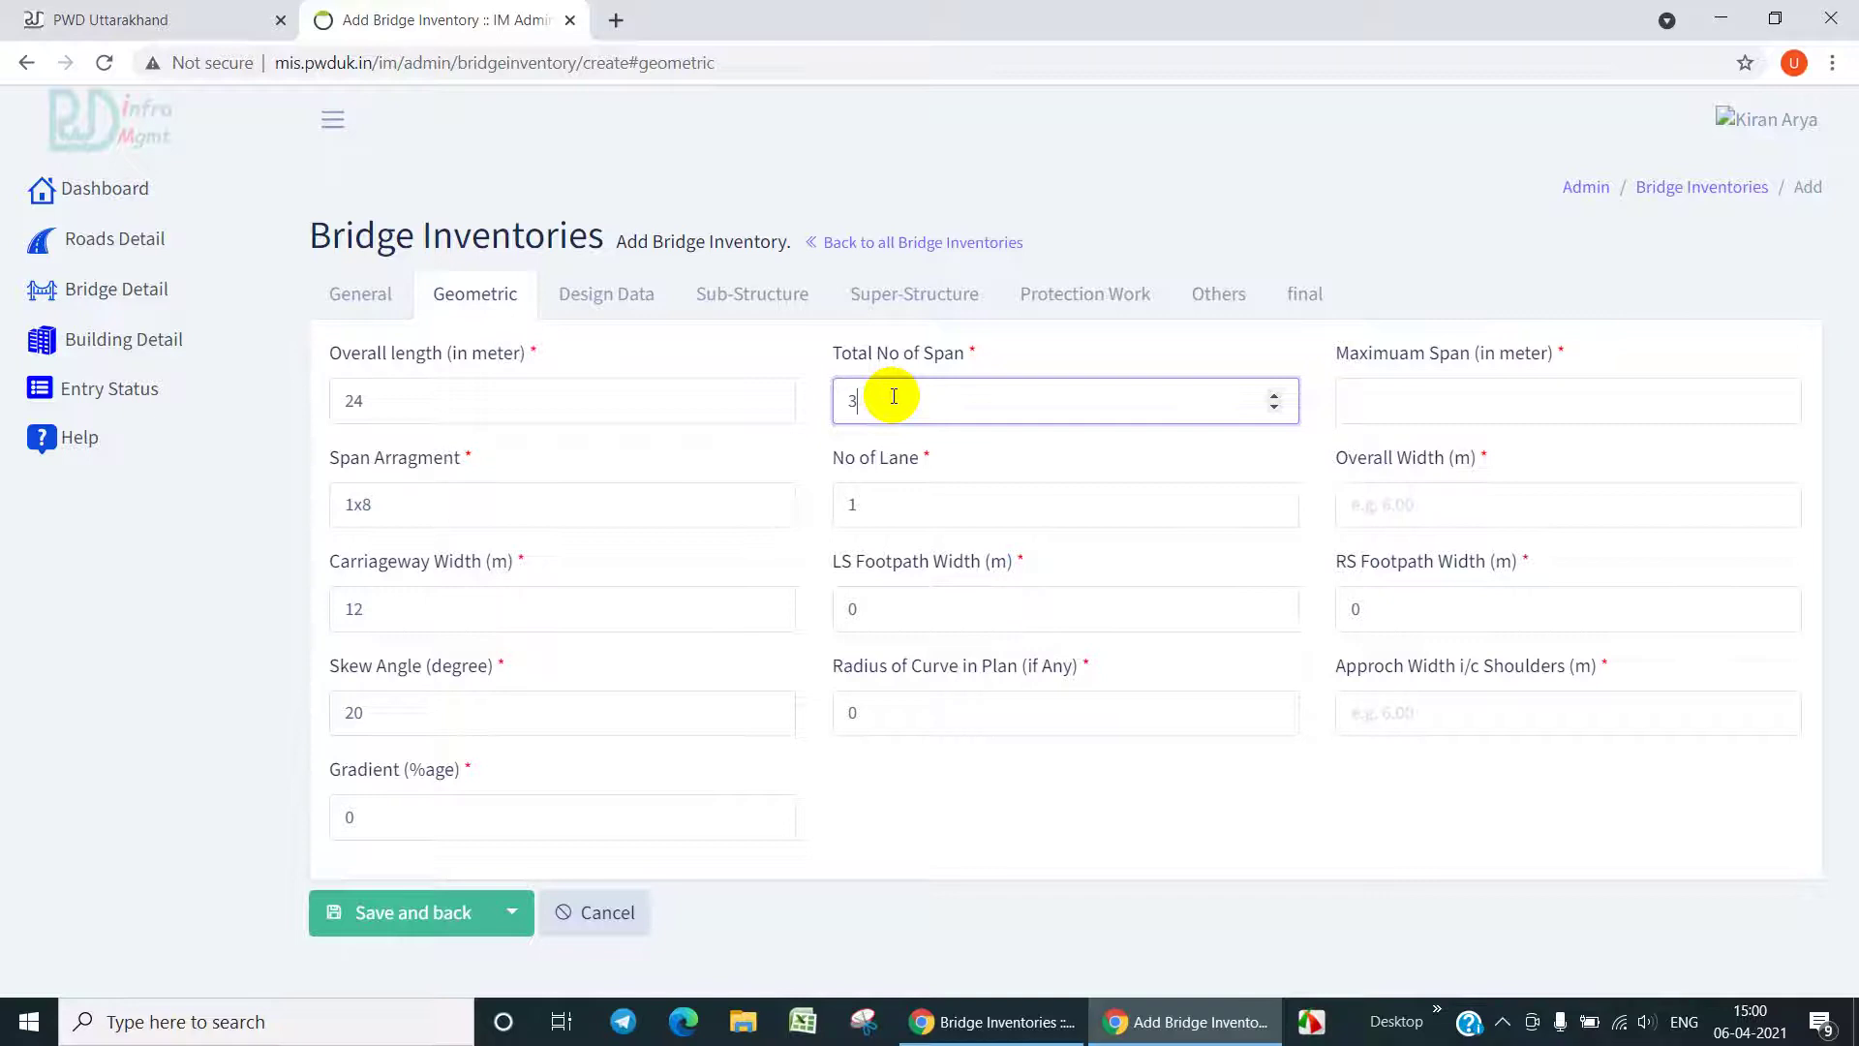
{"action": "double_click", "coordinate": [876, 506]}
{"action": "type", "text": "2"}
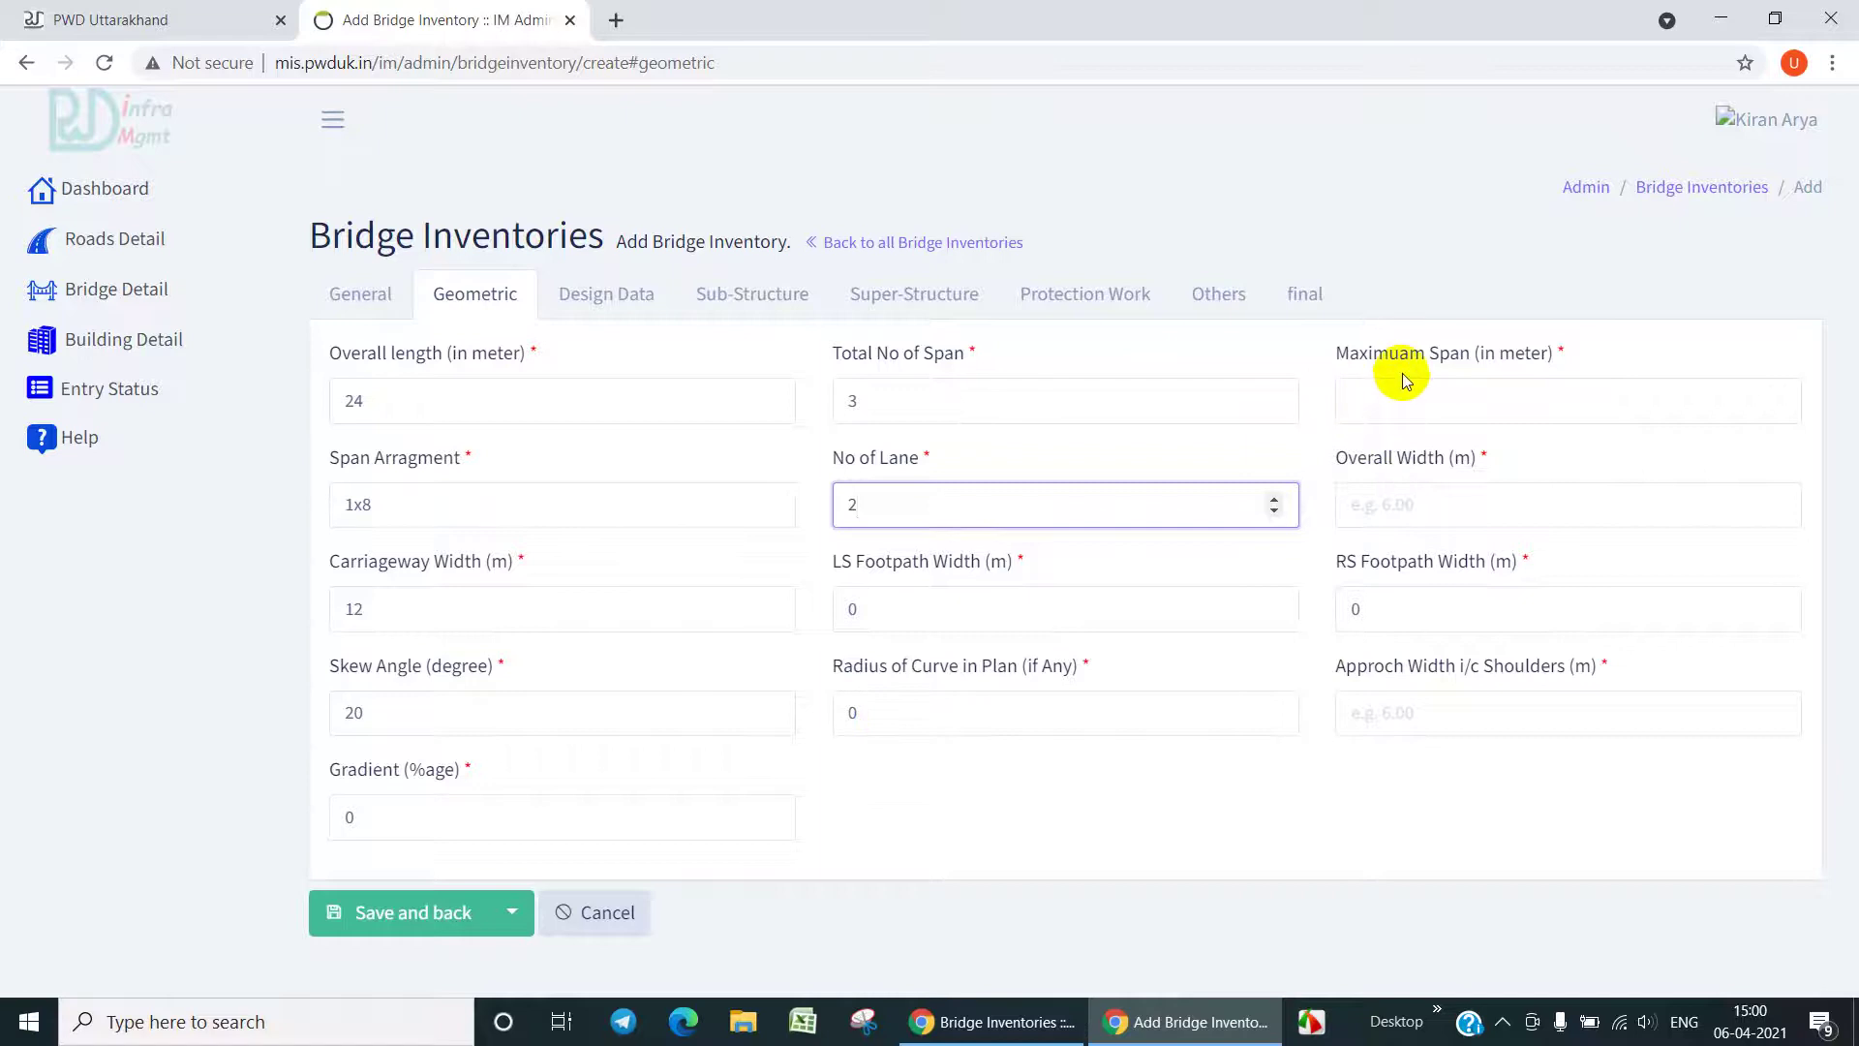
- Set the maximum span to 24 m, the overall width to 13.20 m and the approach width including shoulders to 12 m
{"action": "left_click", "coordinate": [1395, 398]}
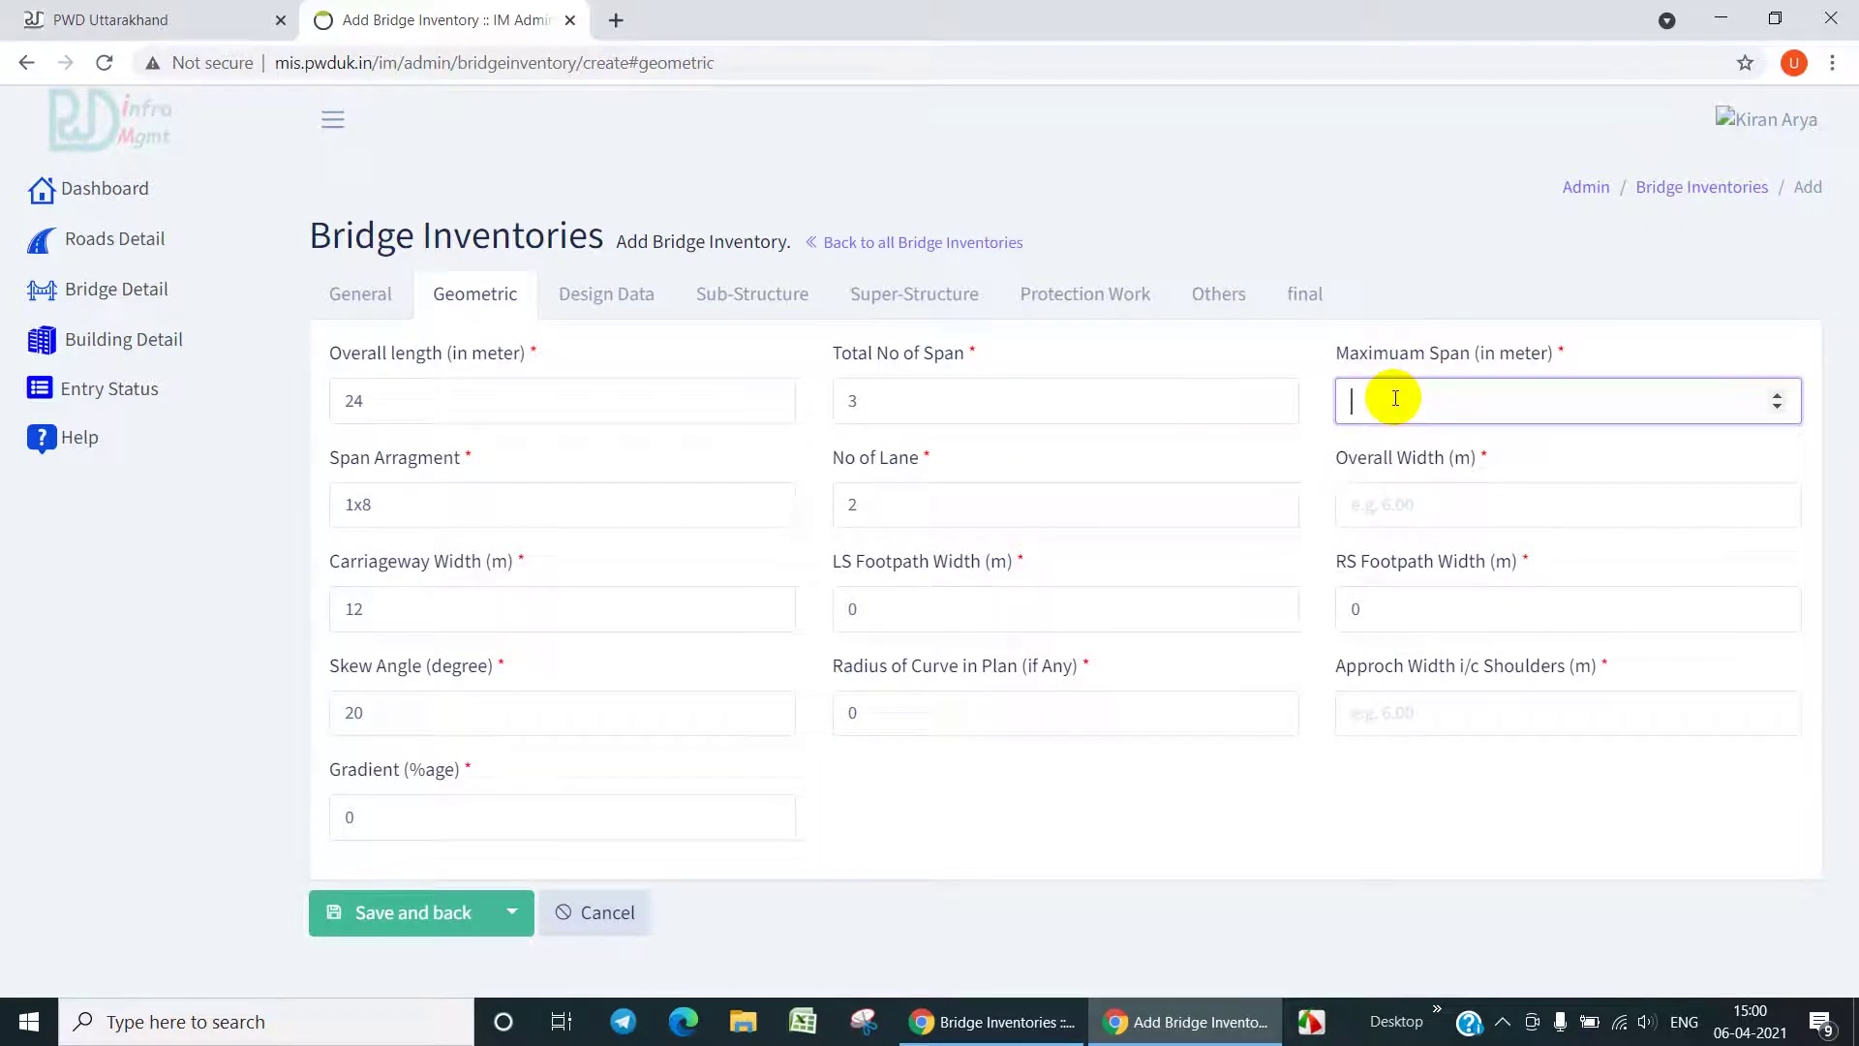
{"action": "type", "text": "24"}
{"action": "left_click", "coordinate": [1404, 503]}
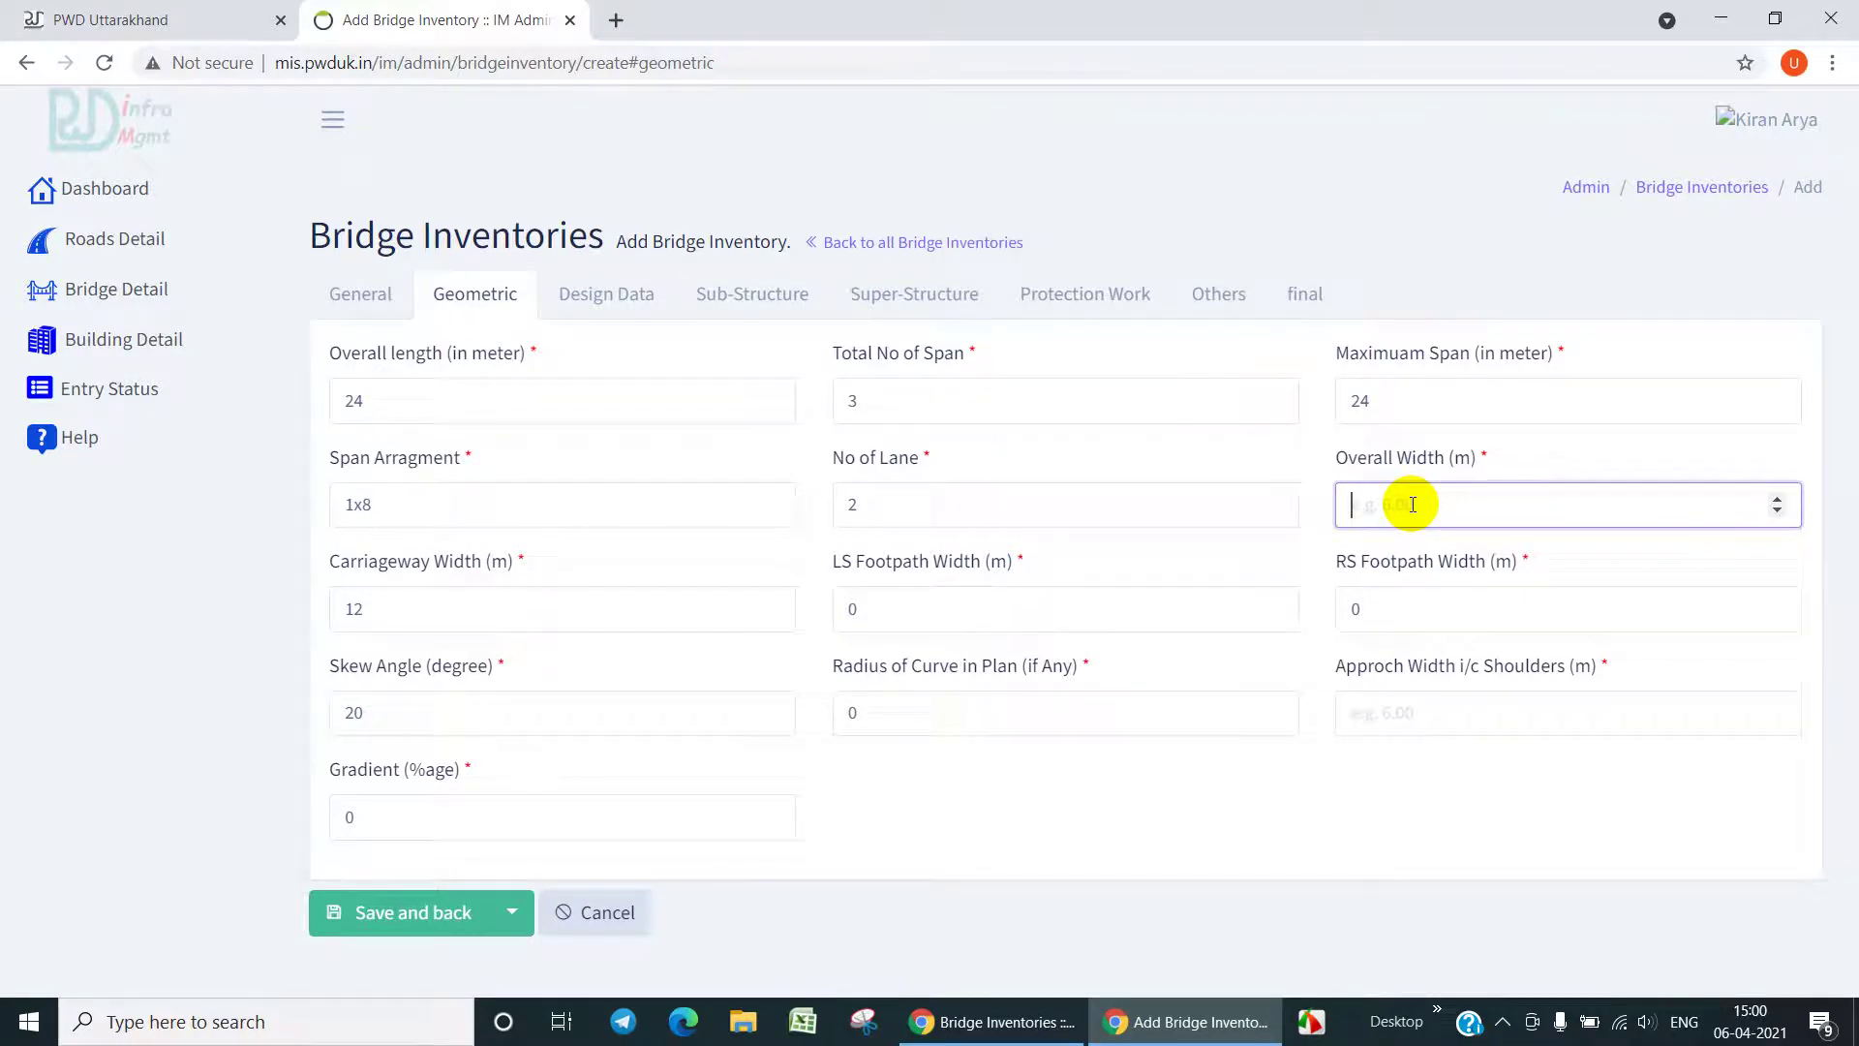
{"action": "type", "text": "13.20"}
{"action": "left_click", "coordinate": [1394, 717]}
{"action": "type", "text": "12"}
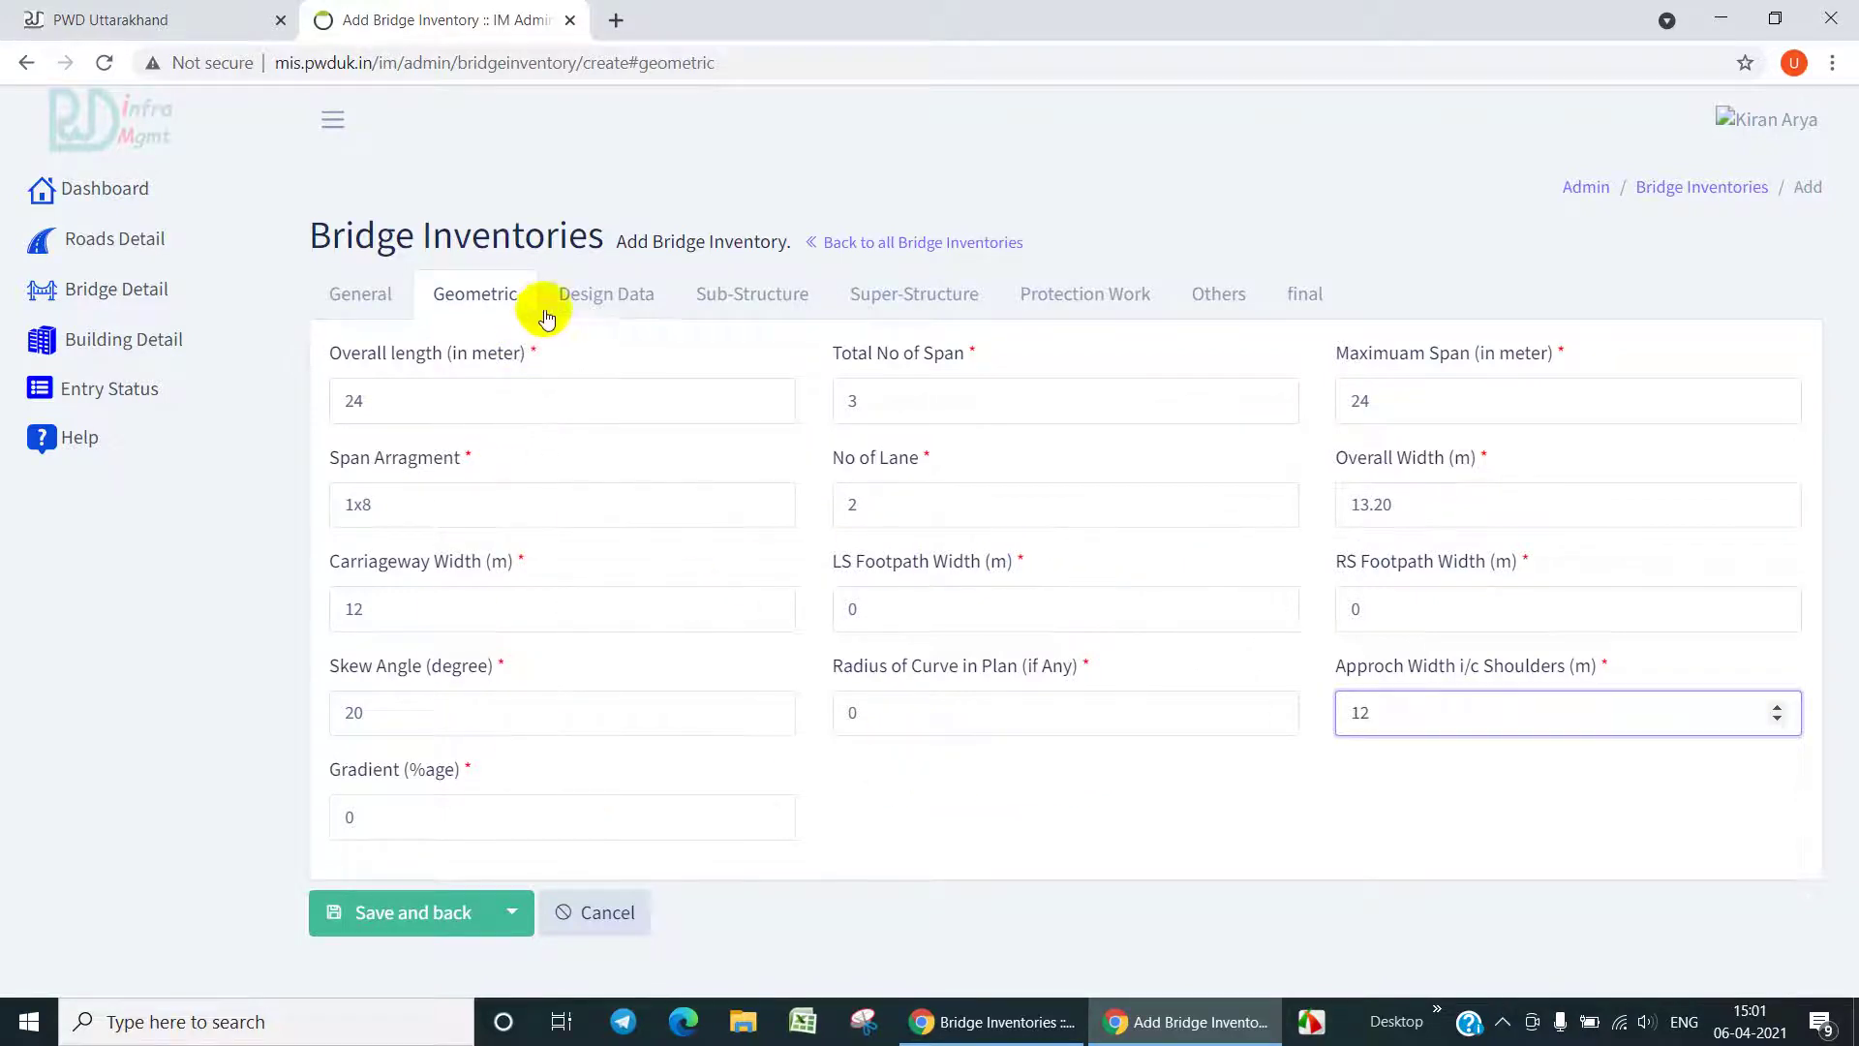
- In the Design Data section, keep Moderate exposure and Class A load rating, and set the seismic importance factor to 1.2 - Important
{"action": "left_click", "coordinate": [608, 306]}
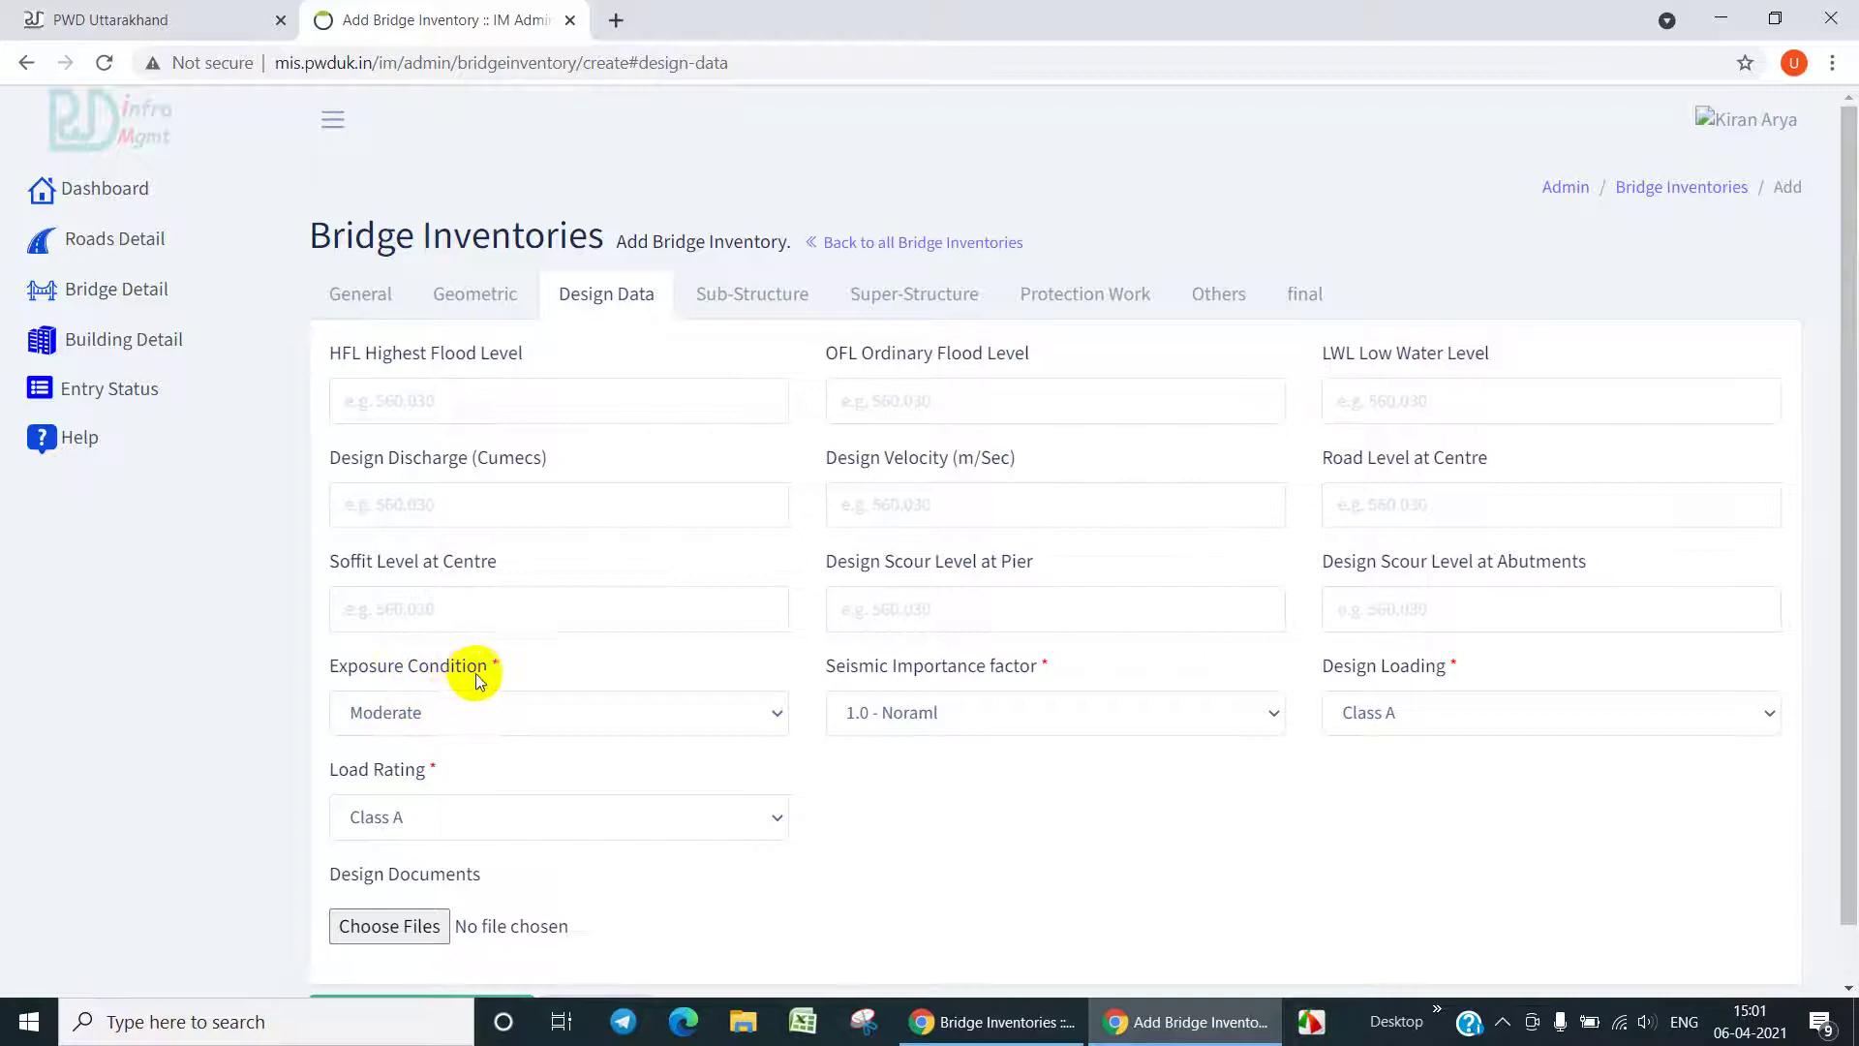
{"action": "left_click", "coordinate": [782, 716]}
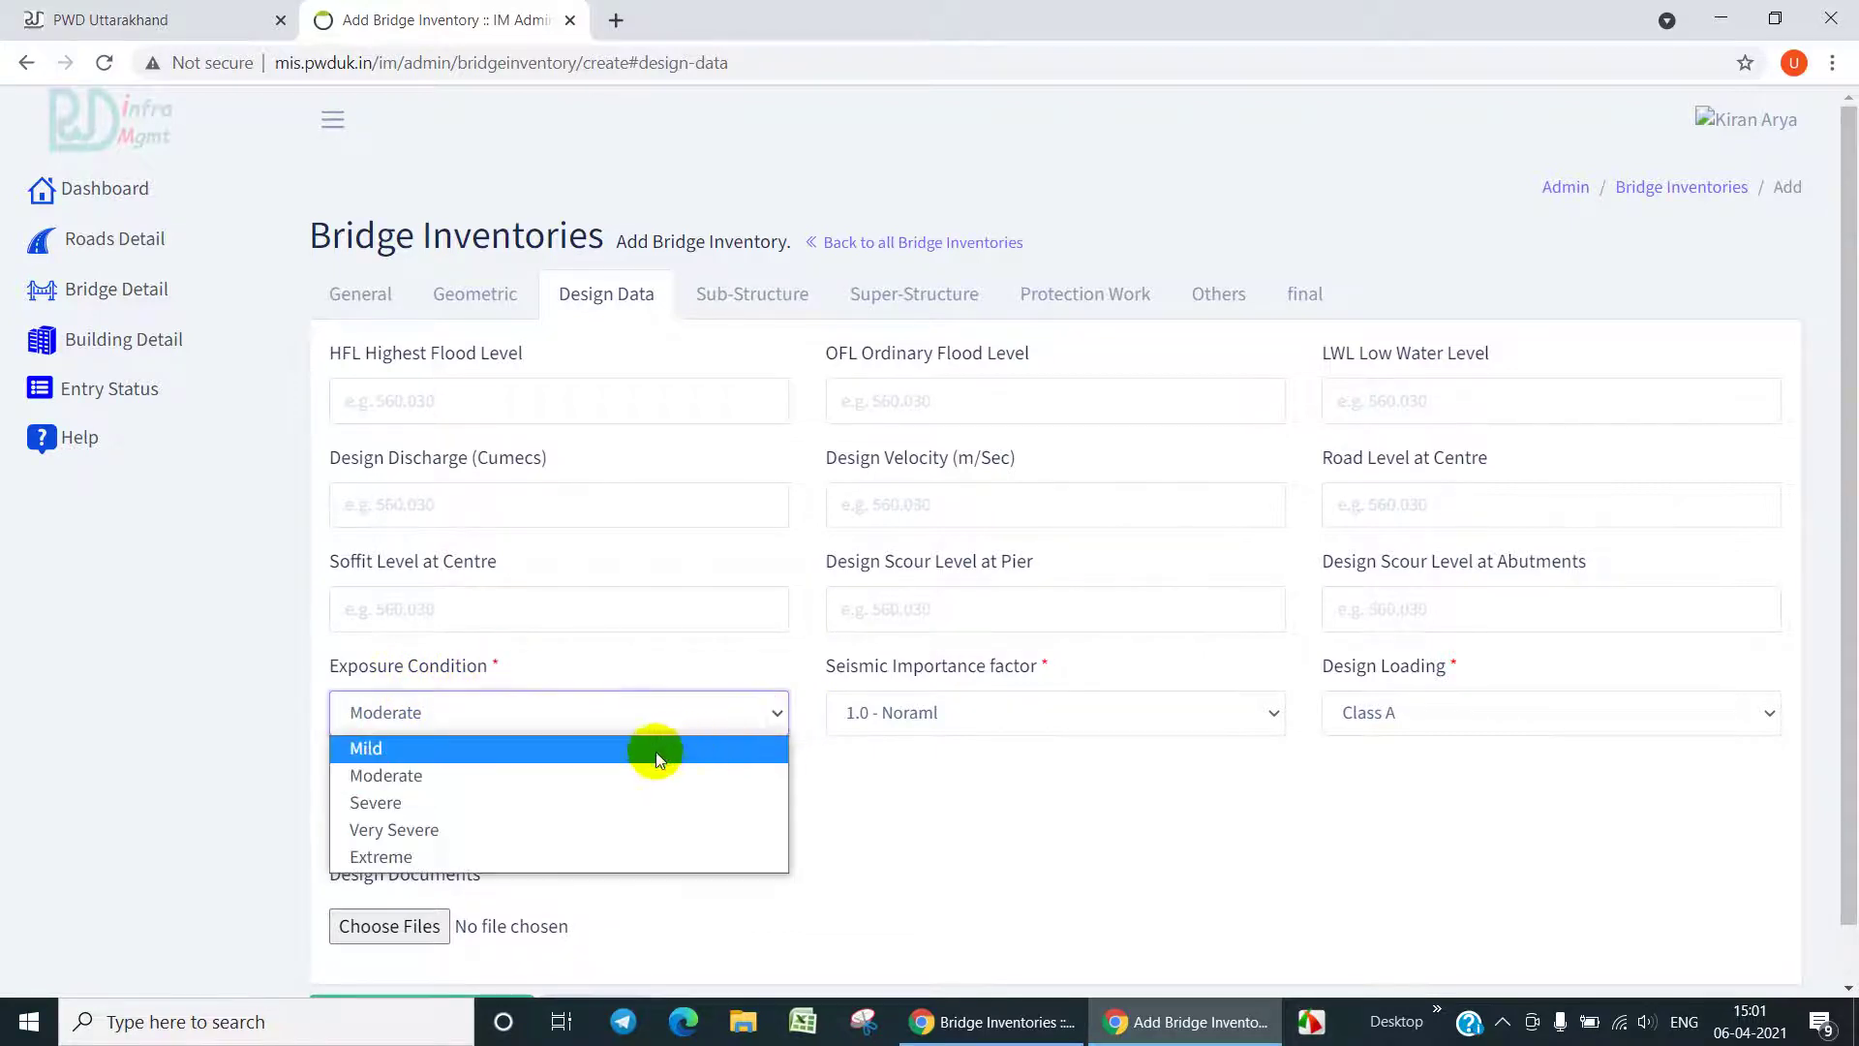
{"action": "left_click", "coordinate": [543, 779]}
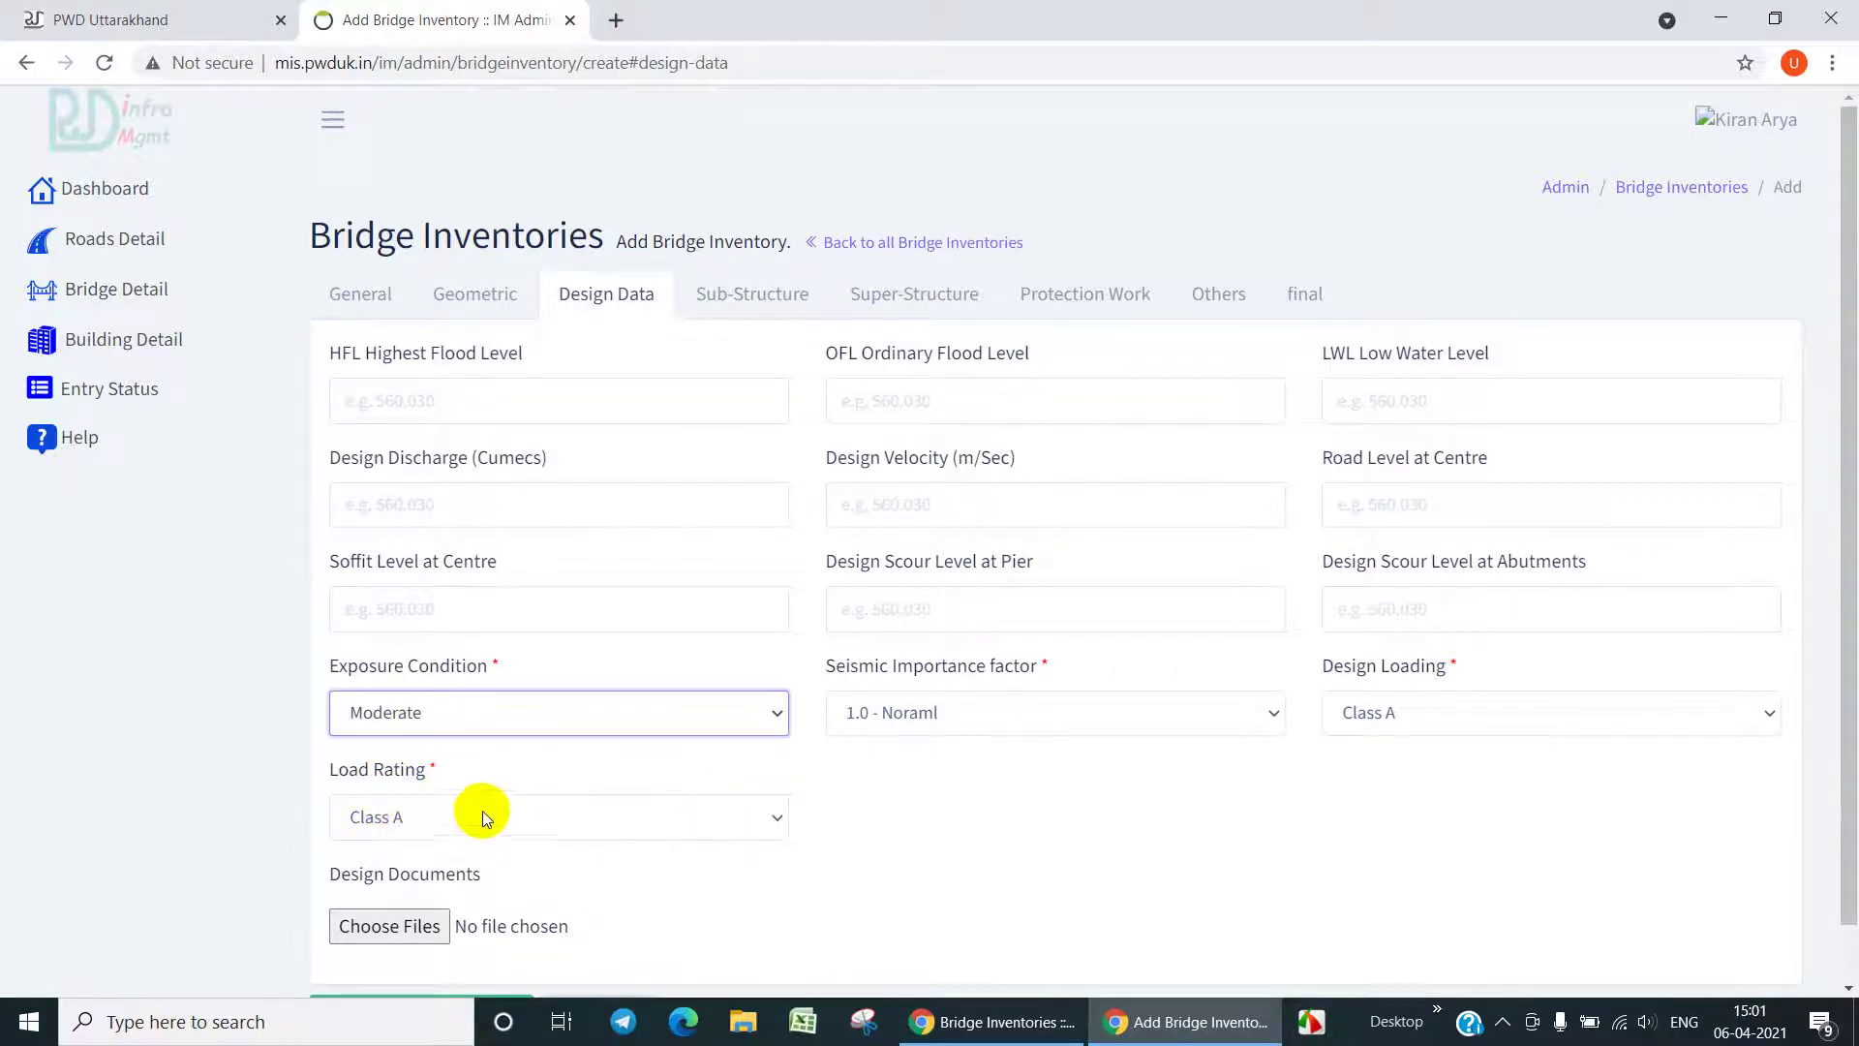
{"action": "left_click", "coordinate": [779, 835]}
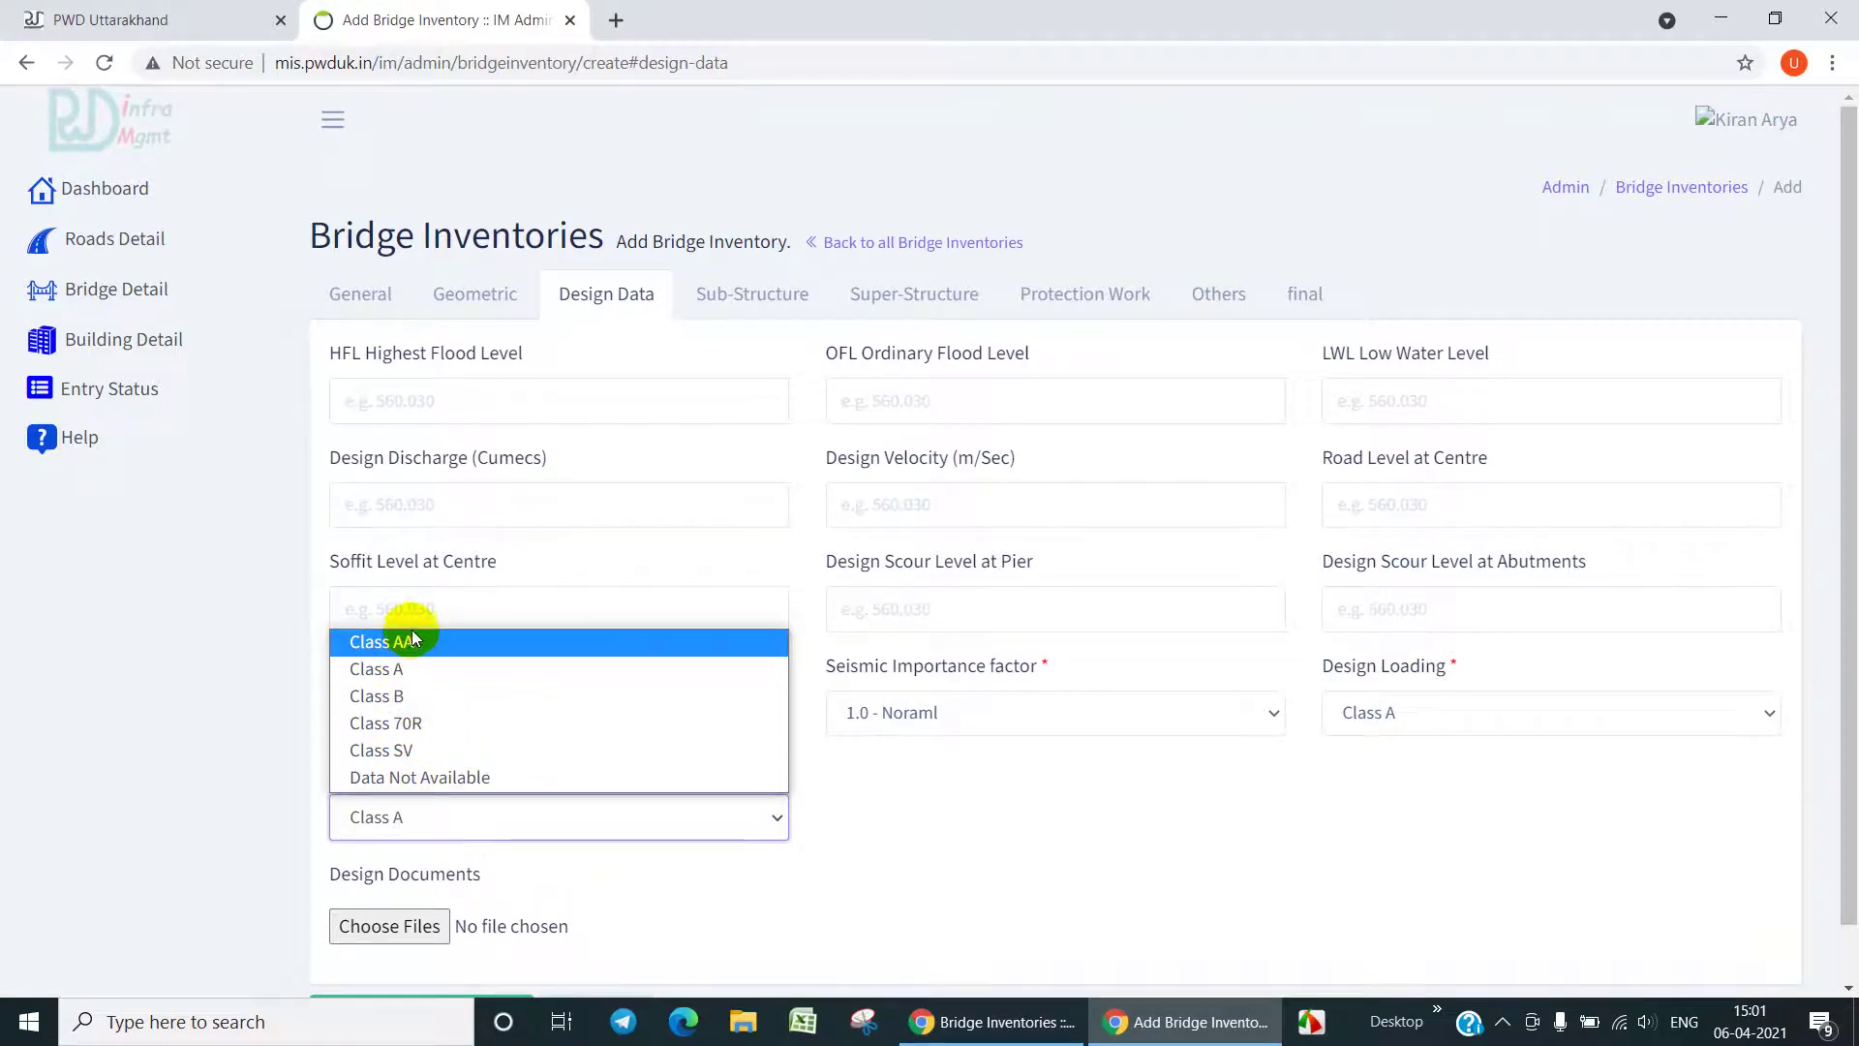
{"action": "left_click", "coordinate": [647, 811]}
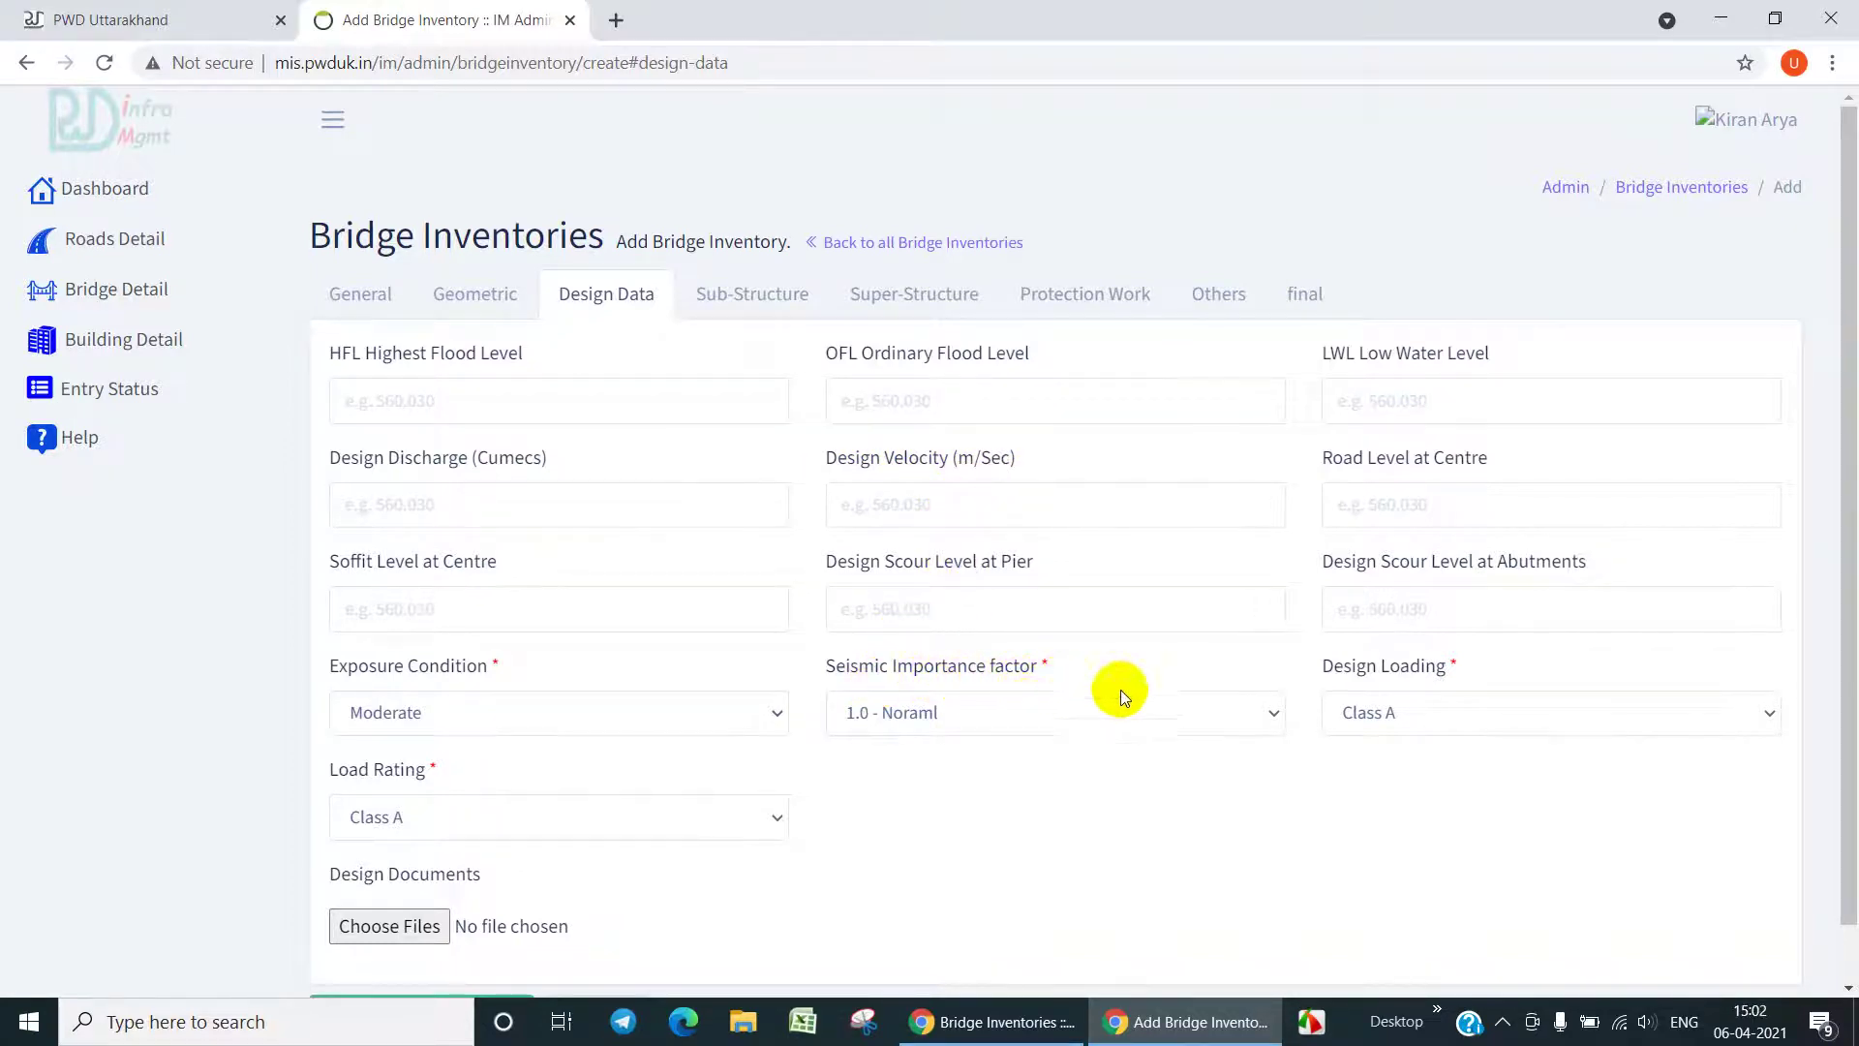
{"action": "left_click", "coordinate": [1275, 719]}
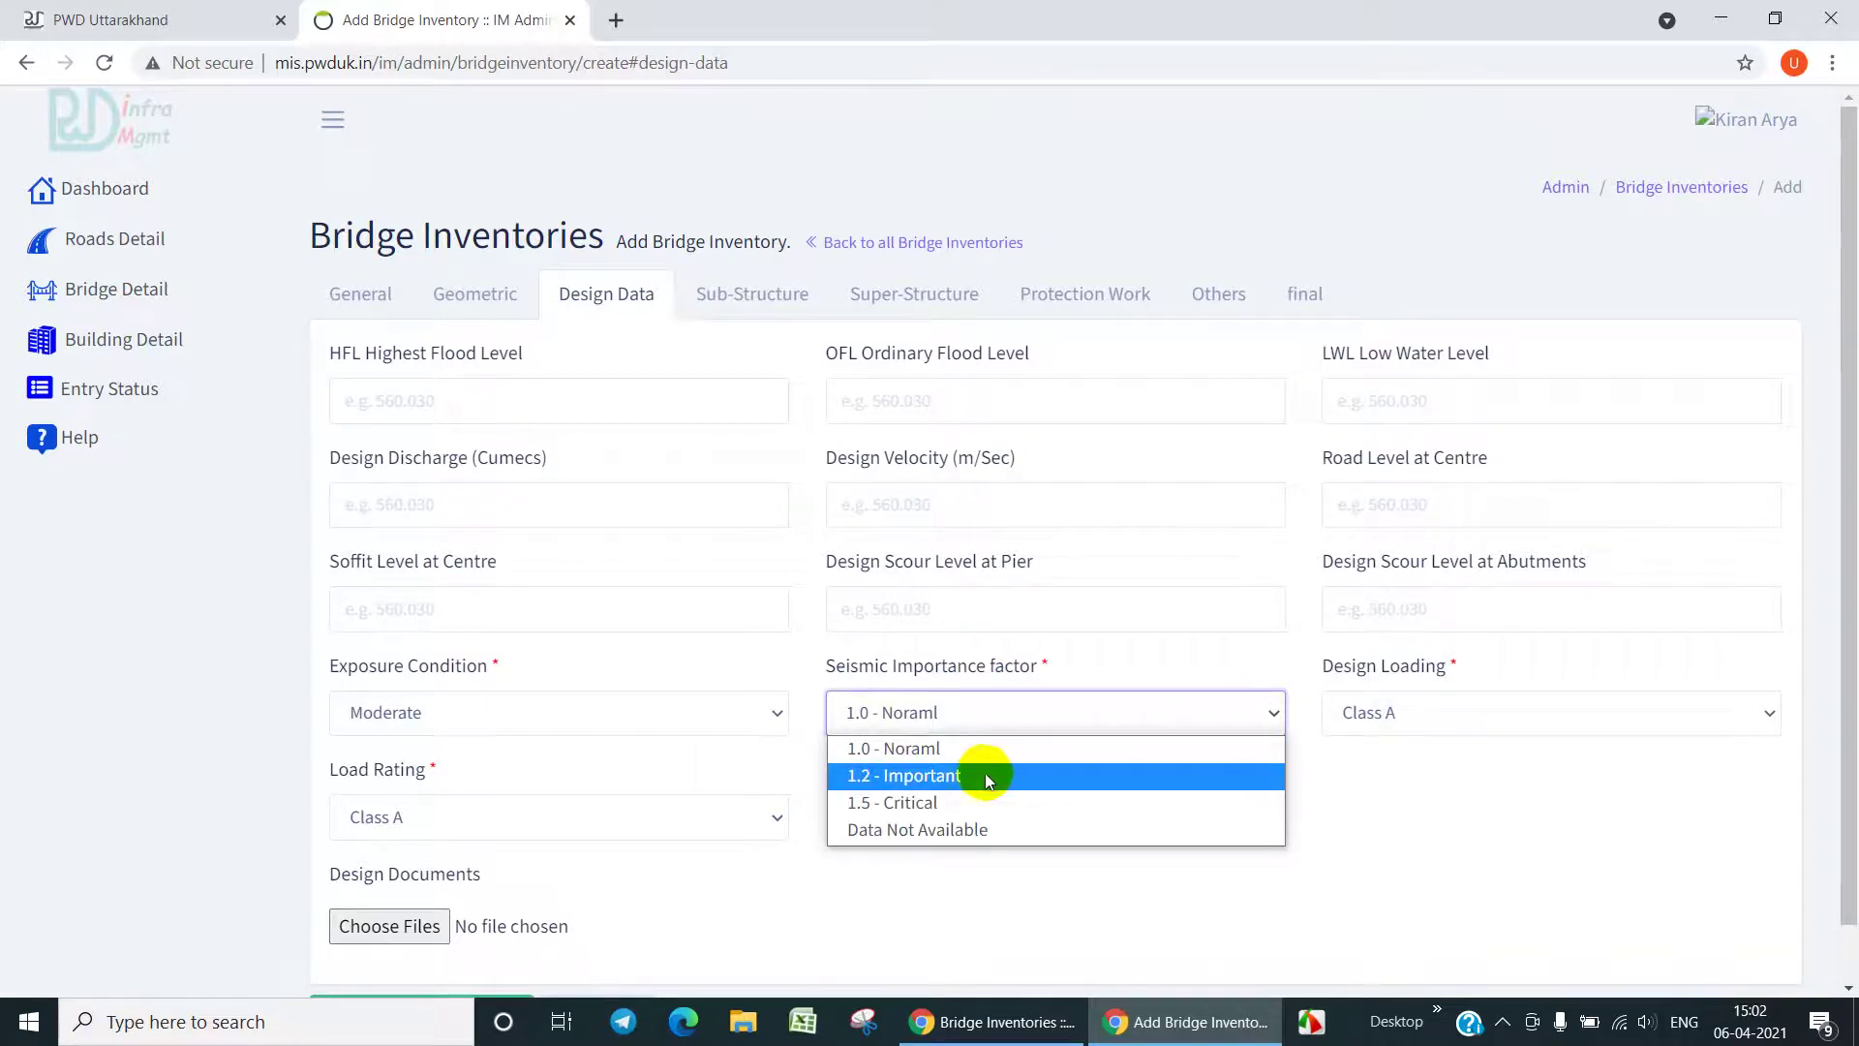
{"action": "left_click", "coordinate": [927, 780]}
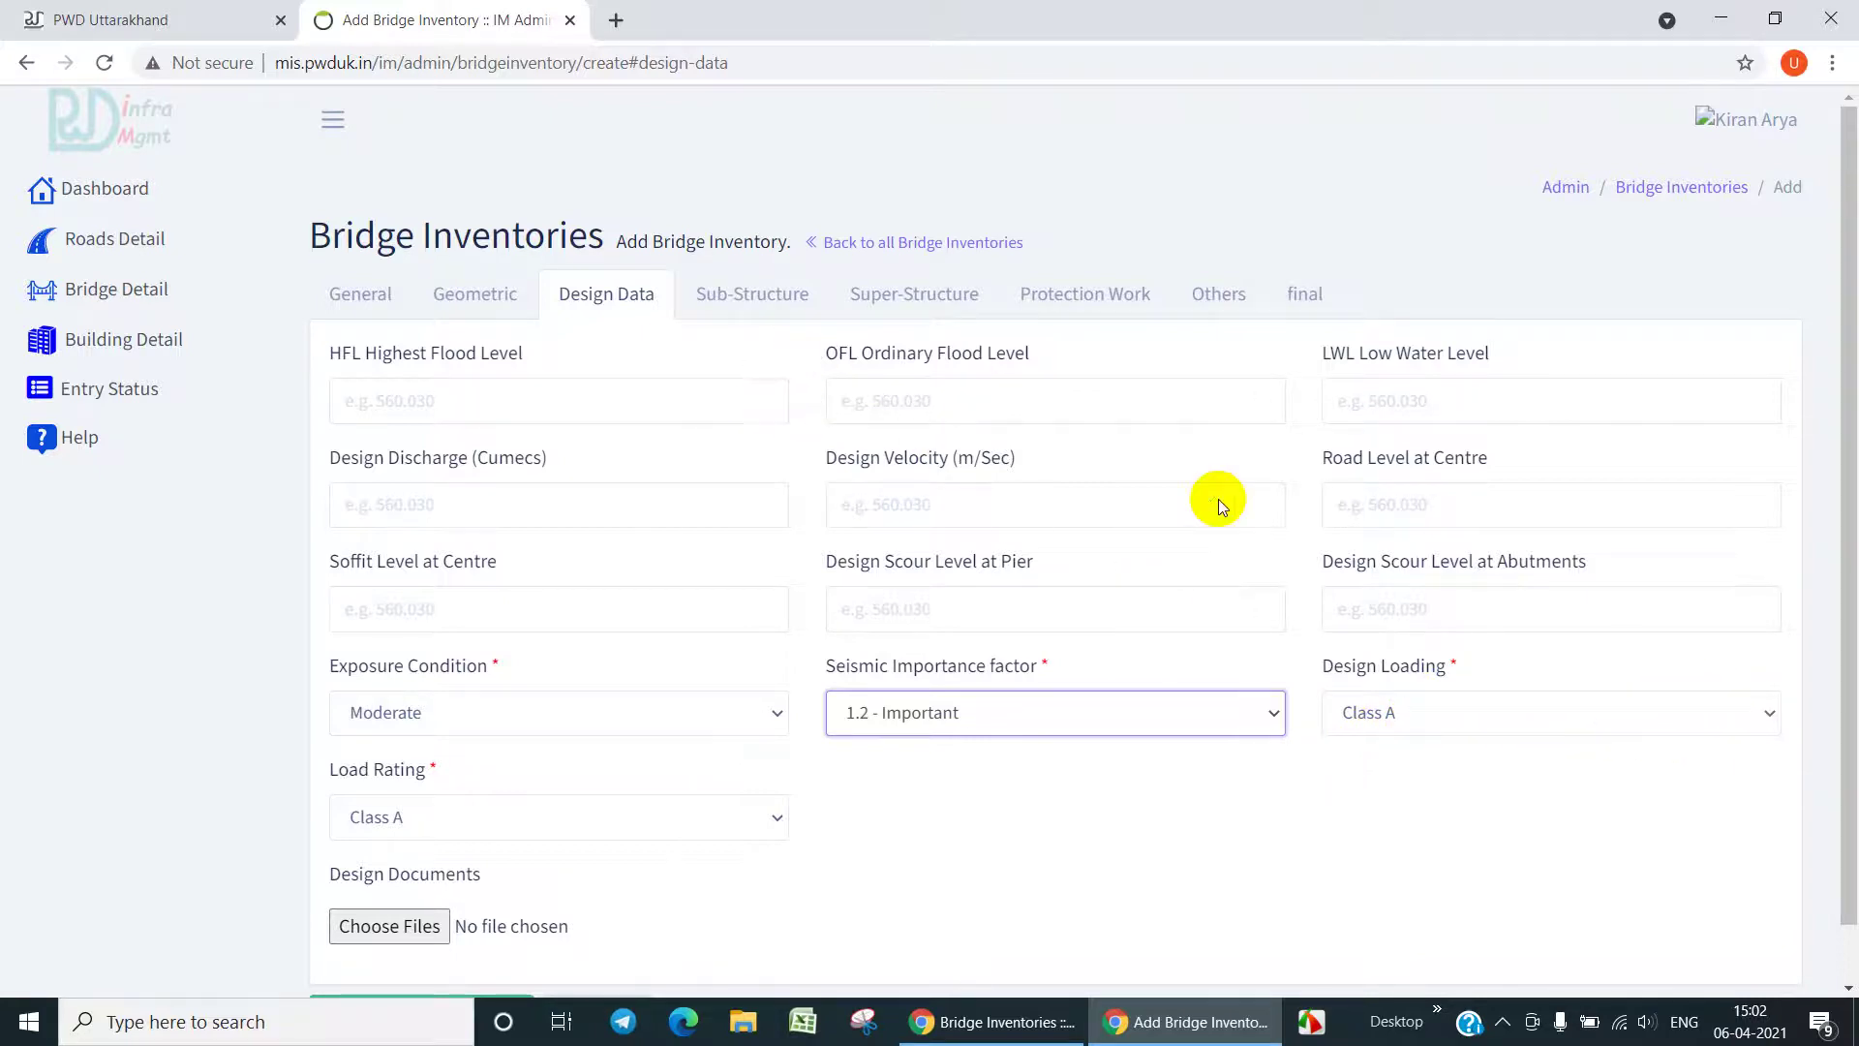
- Keep Class A as the design loading, and keep Rocky as the founding strata in the Sub-Structure section
{"action": "left_click", "coordinate": [1772, 715]}
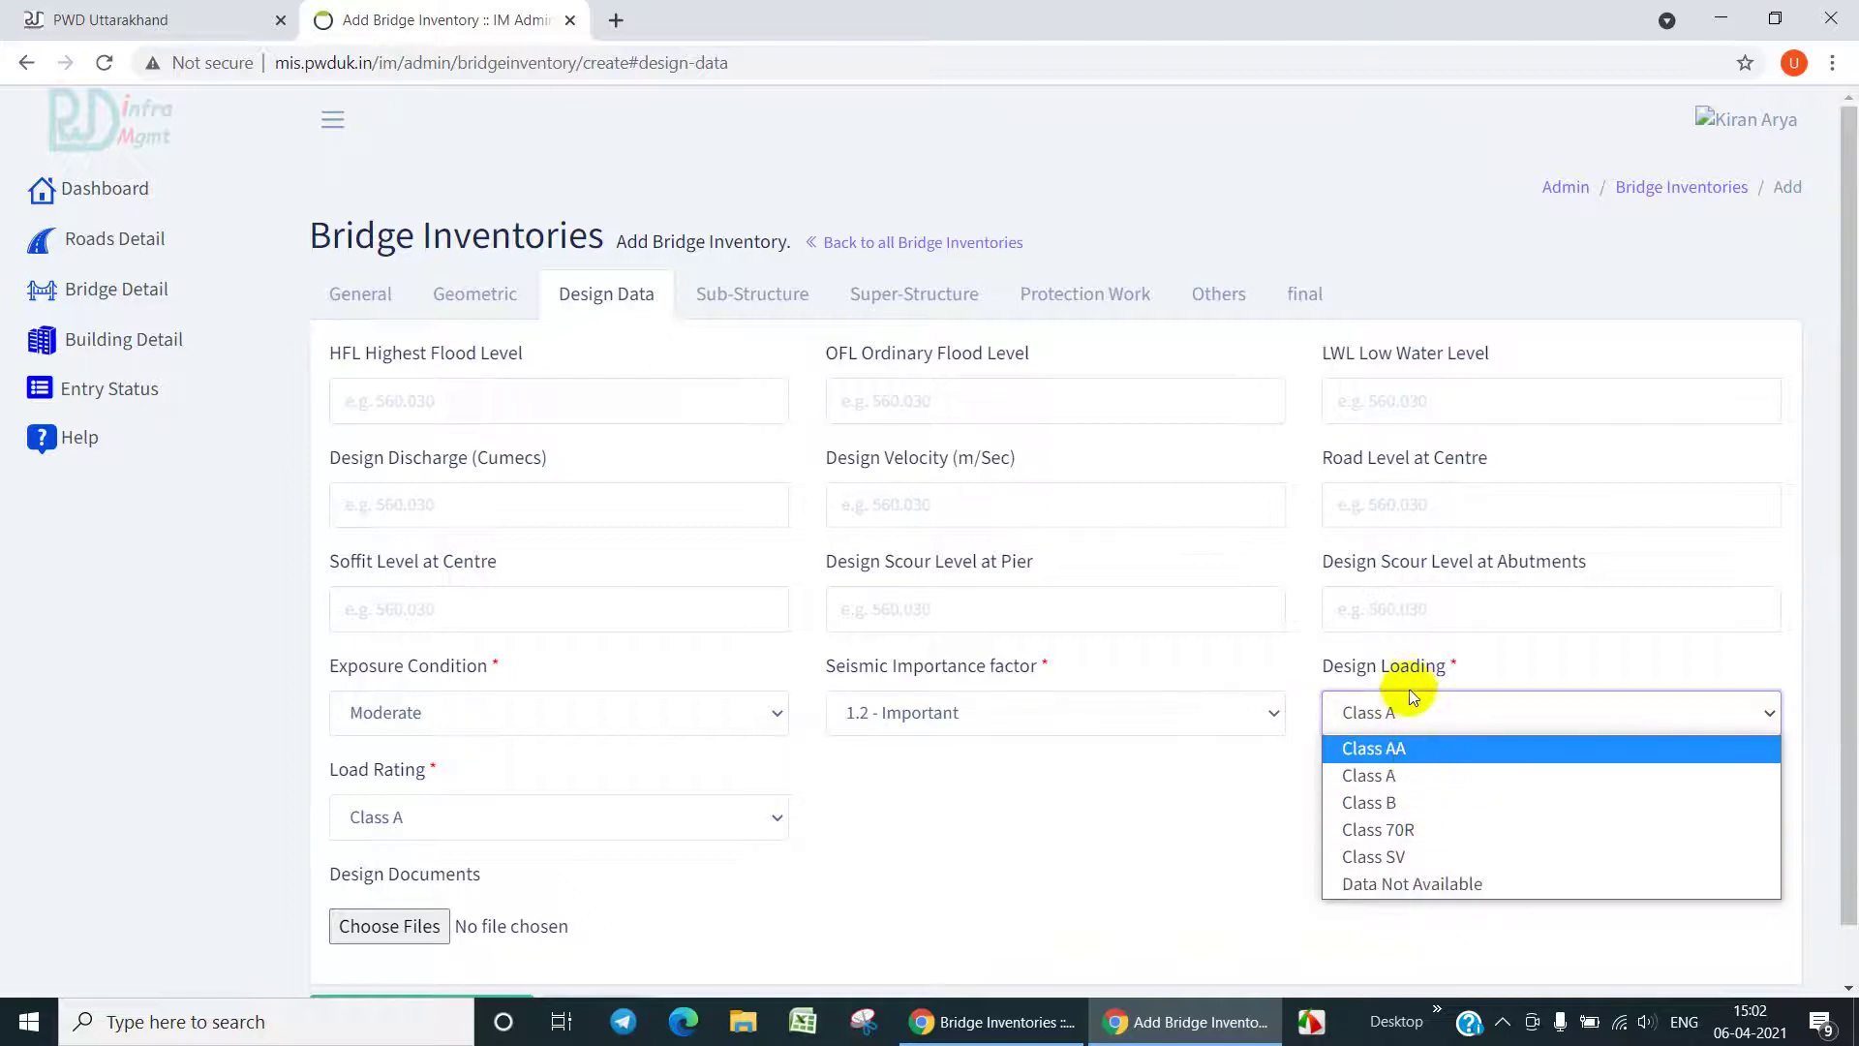
{"action": "left_click", "coordinate": [1407, 714]}
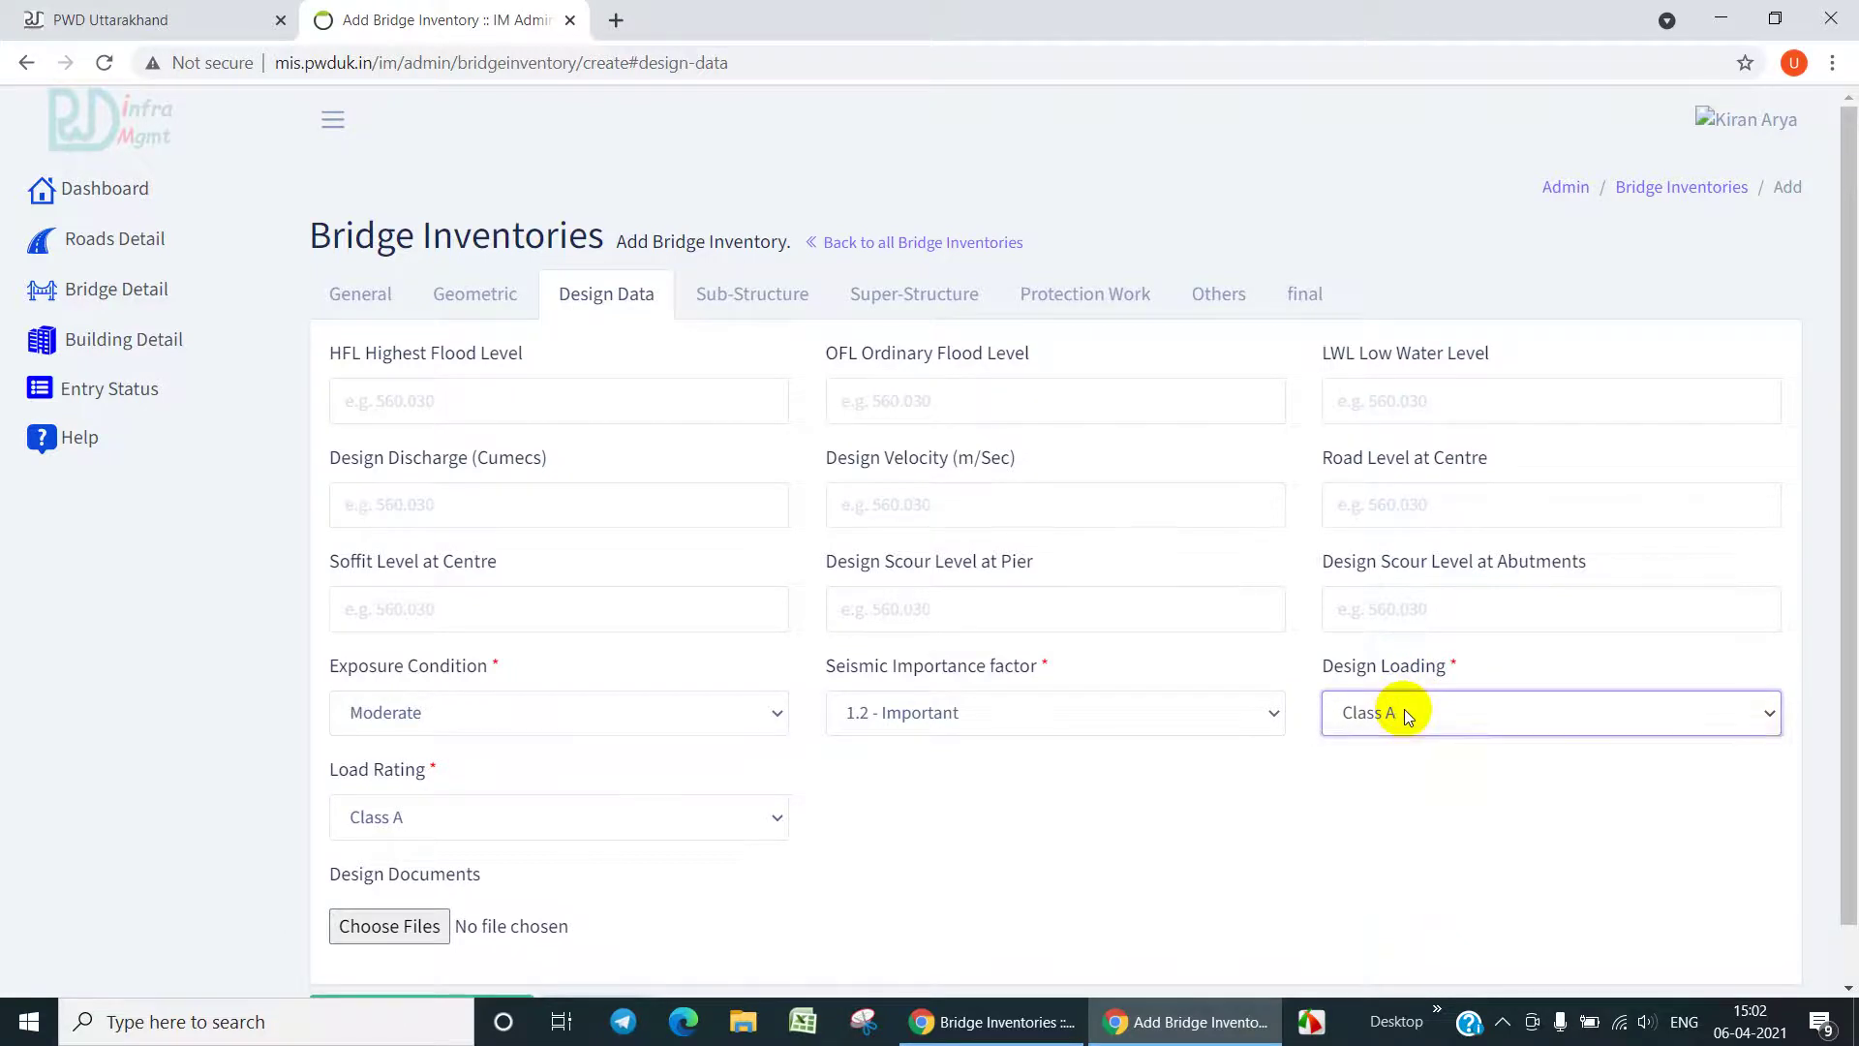
{"action": "left_click", "coordinate": [762, 299]}
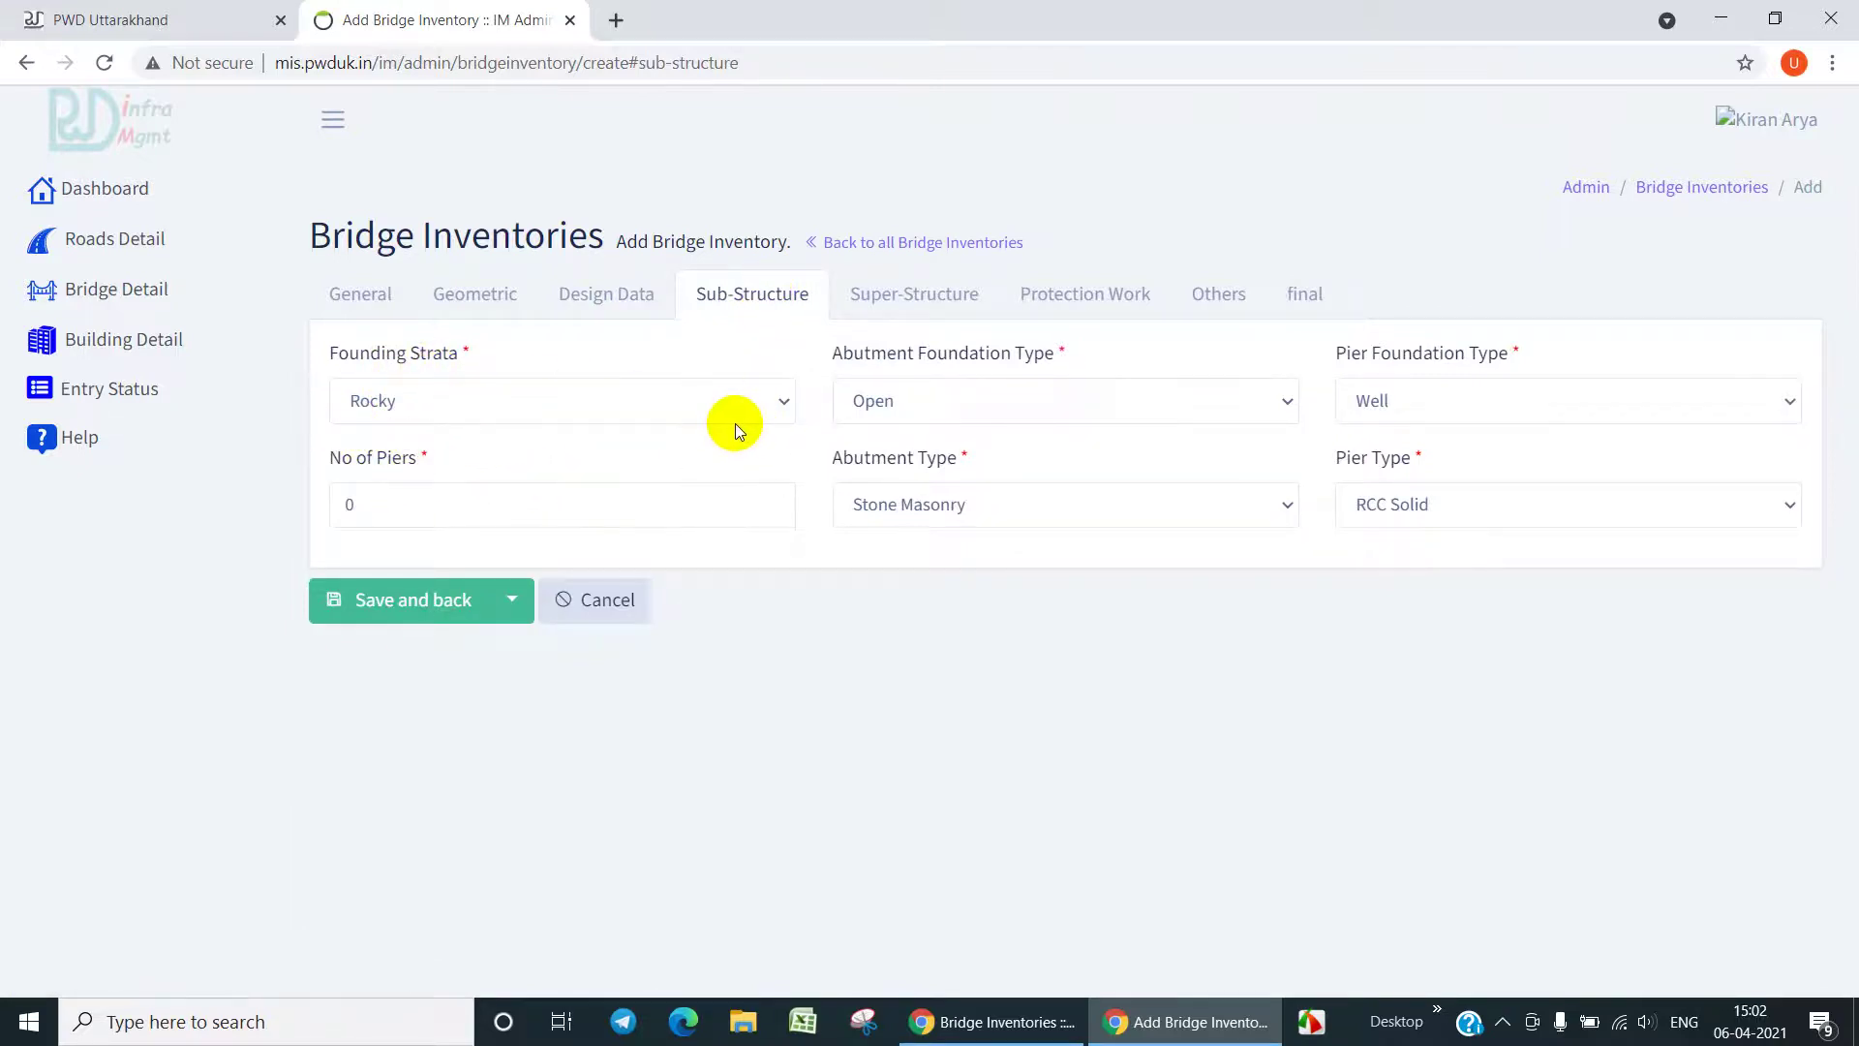
{"action": "left_click", "coordinate": [782, 403]}
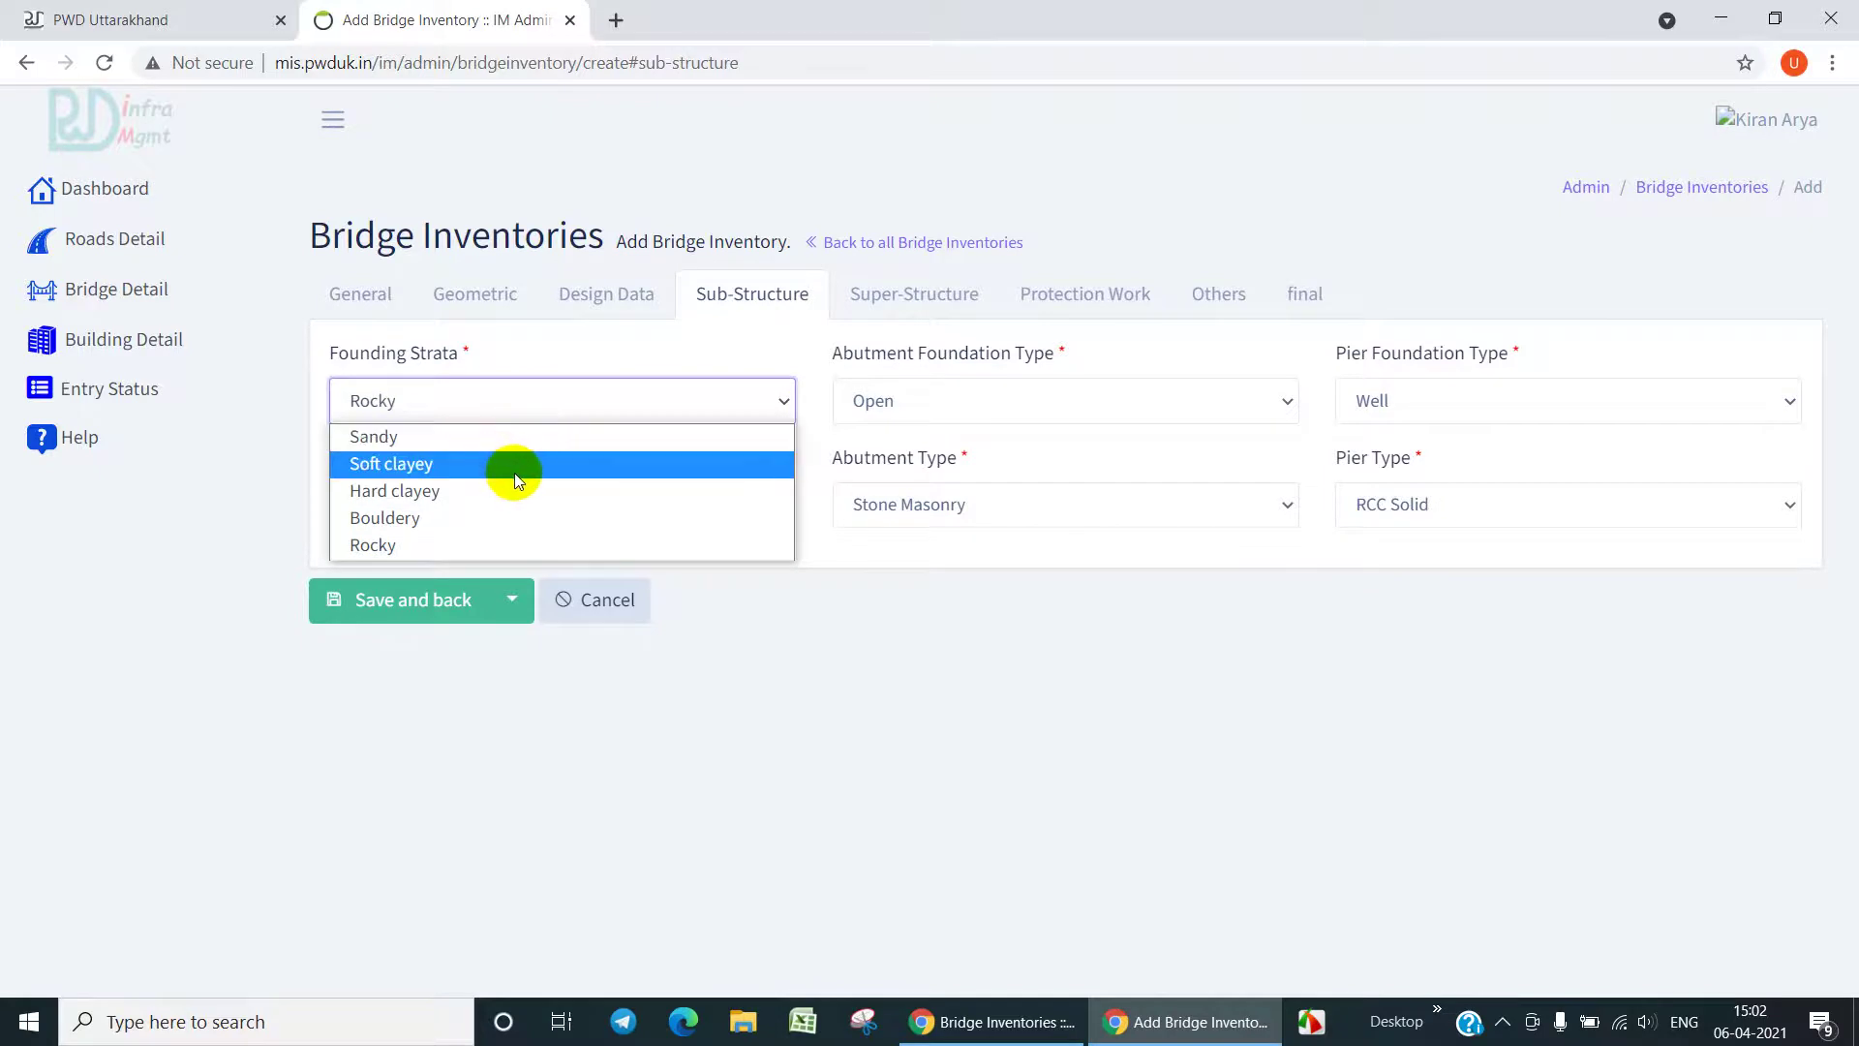
{"action": "left_click", "coordinate": [472, 544]}
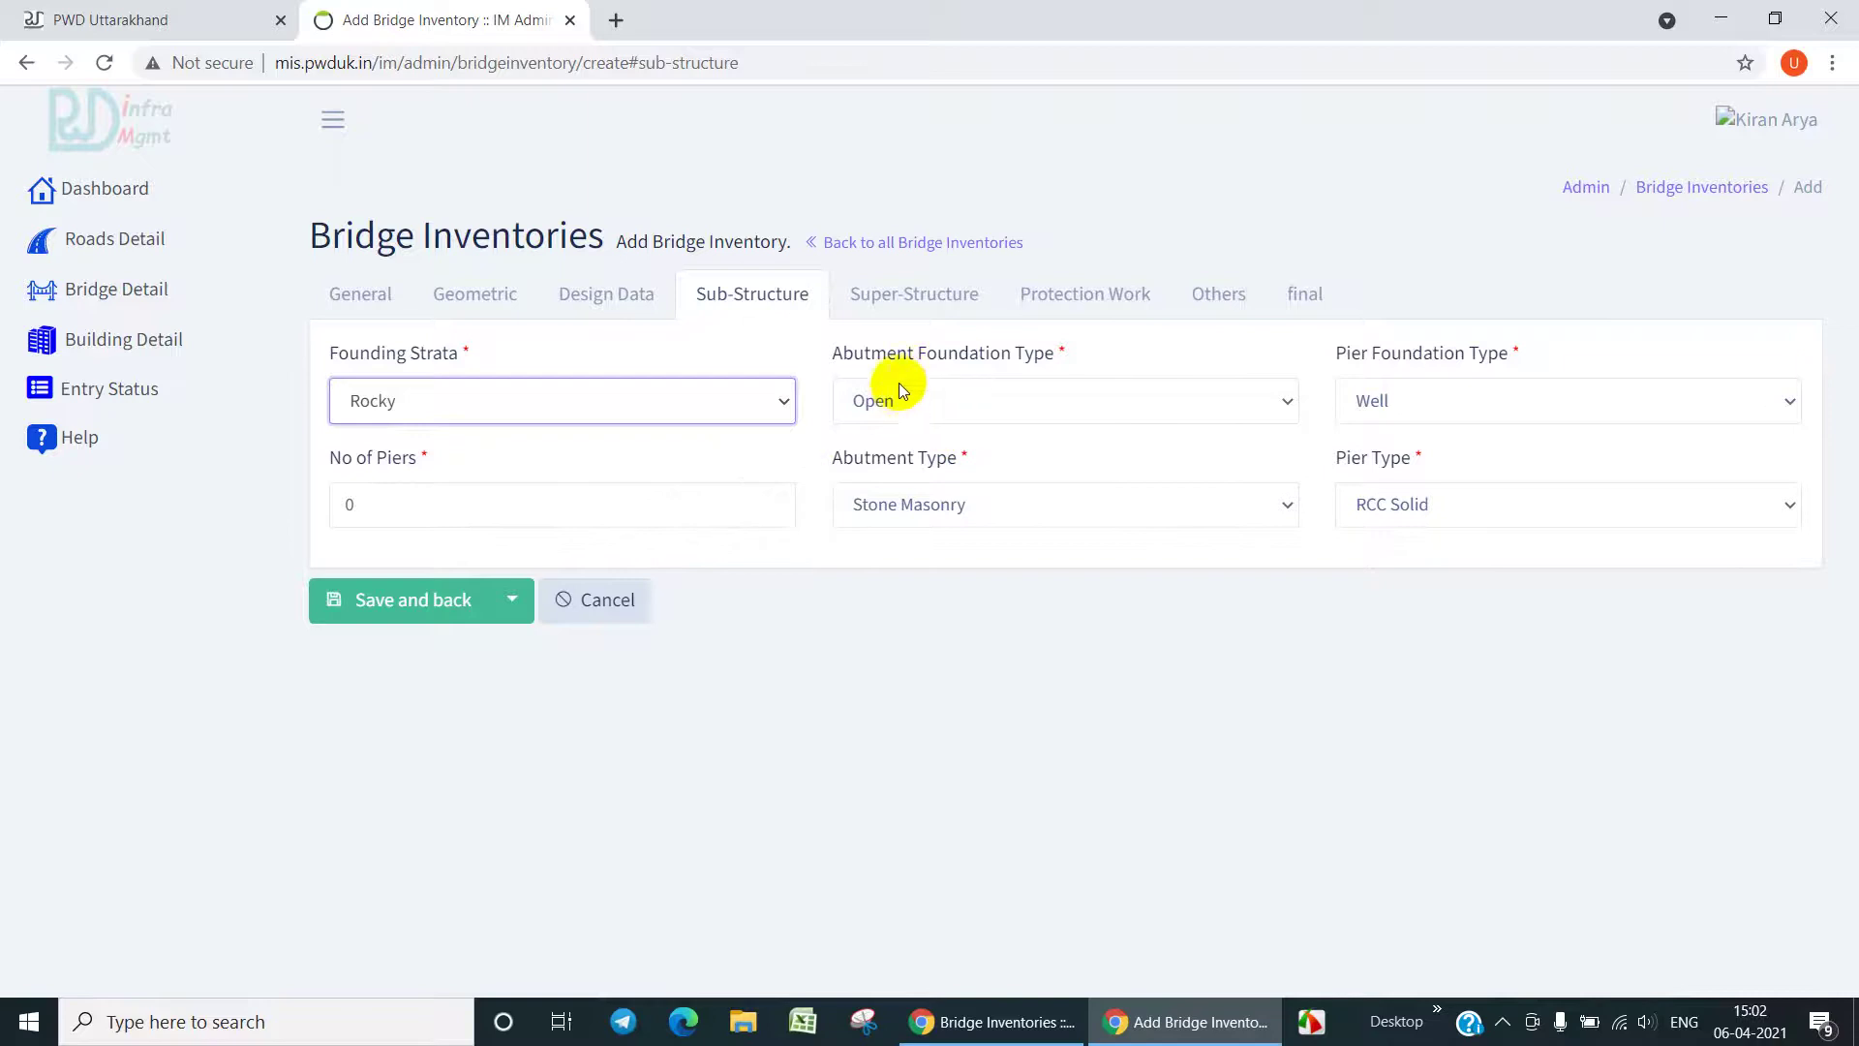
- Set the abutment foundation type to Raft and the abutment type to other
{"action": "left_click", "coordinate": [1288, 403]}
{"action": "left_click", "coordinate": [955, 469]}
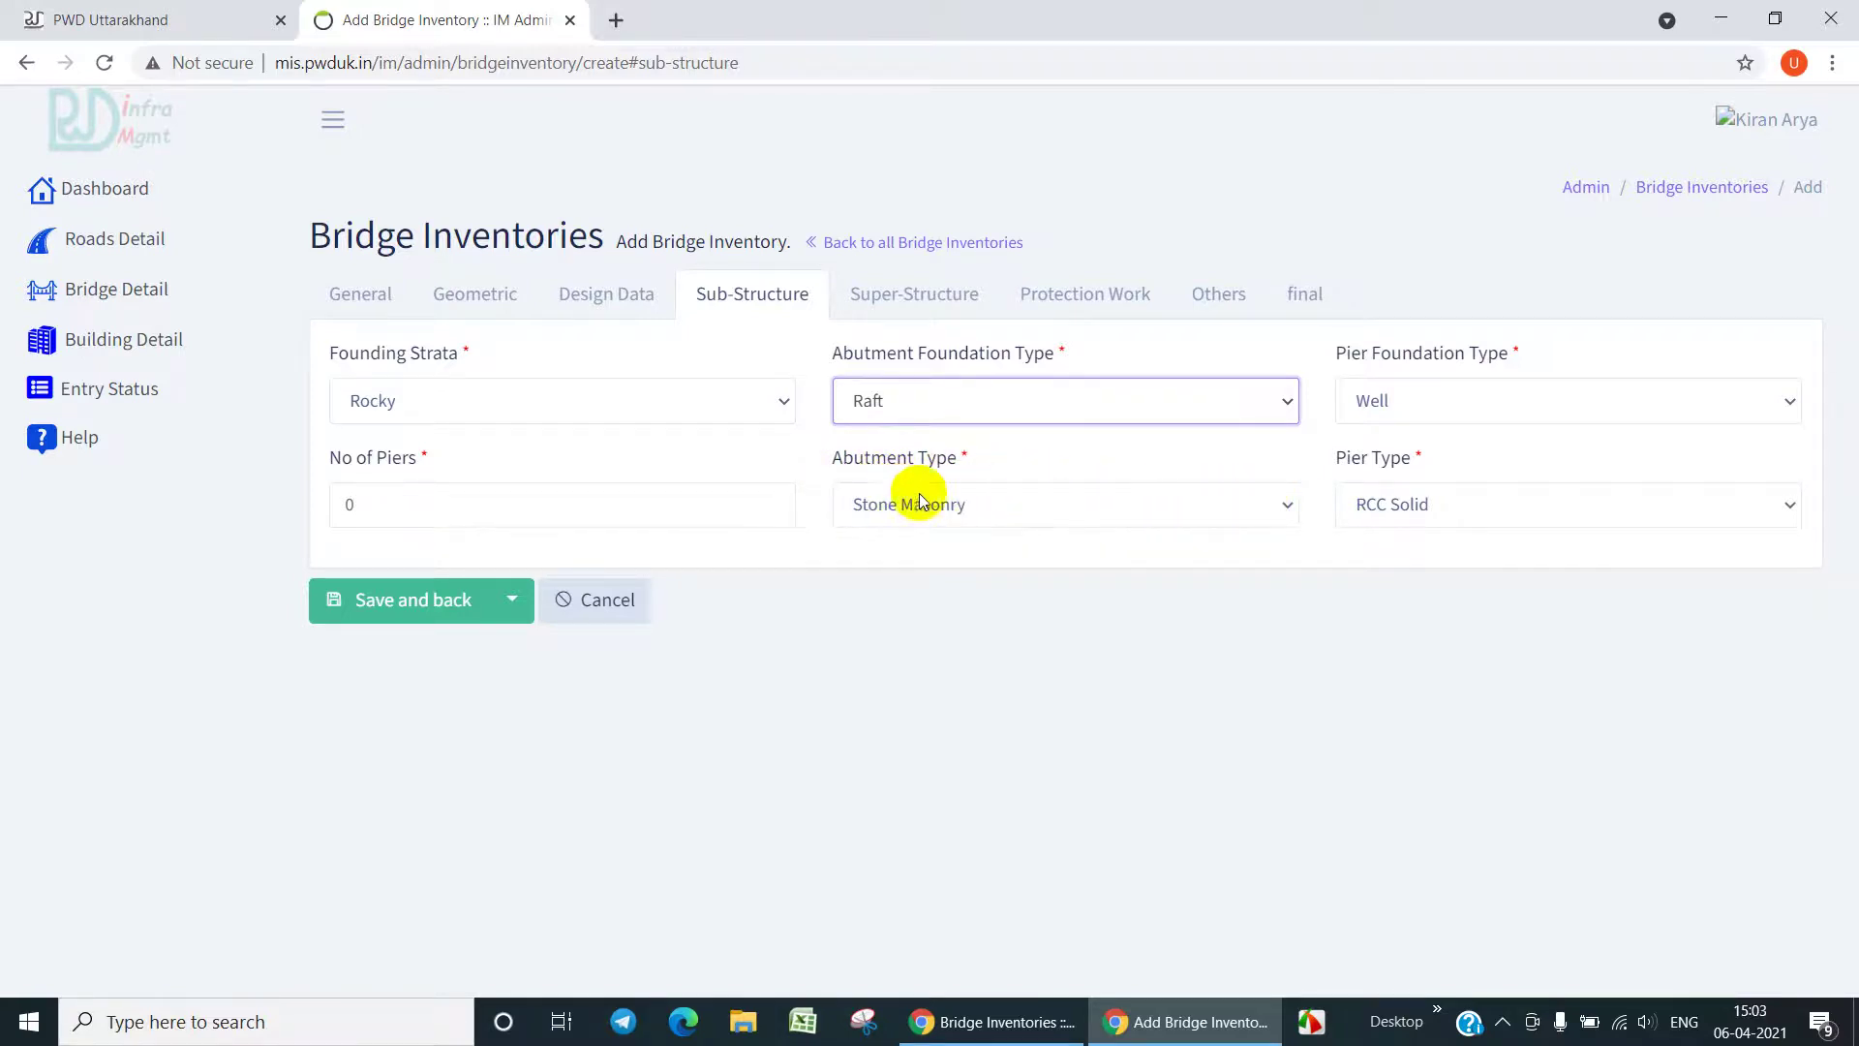
{"action": "left_click", "coordinate": [1287, 503]}
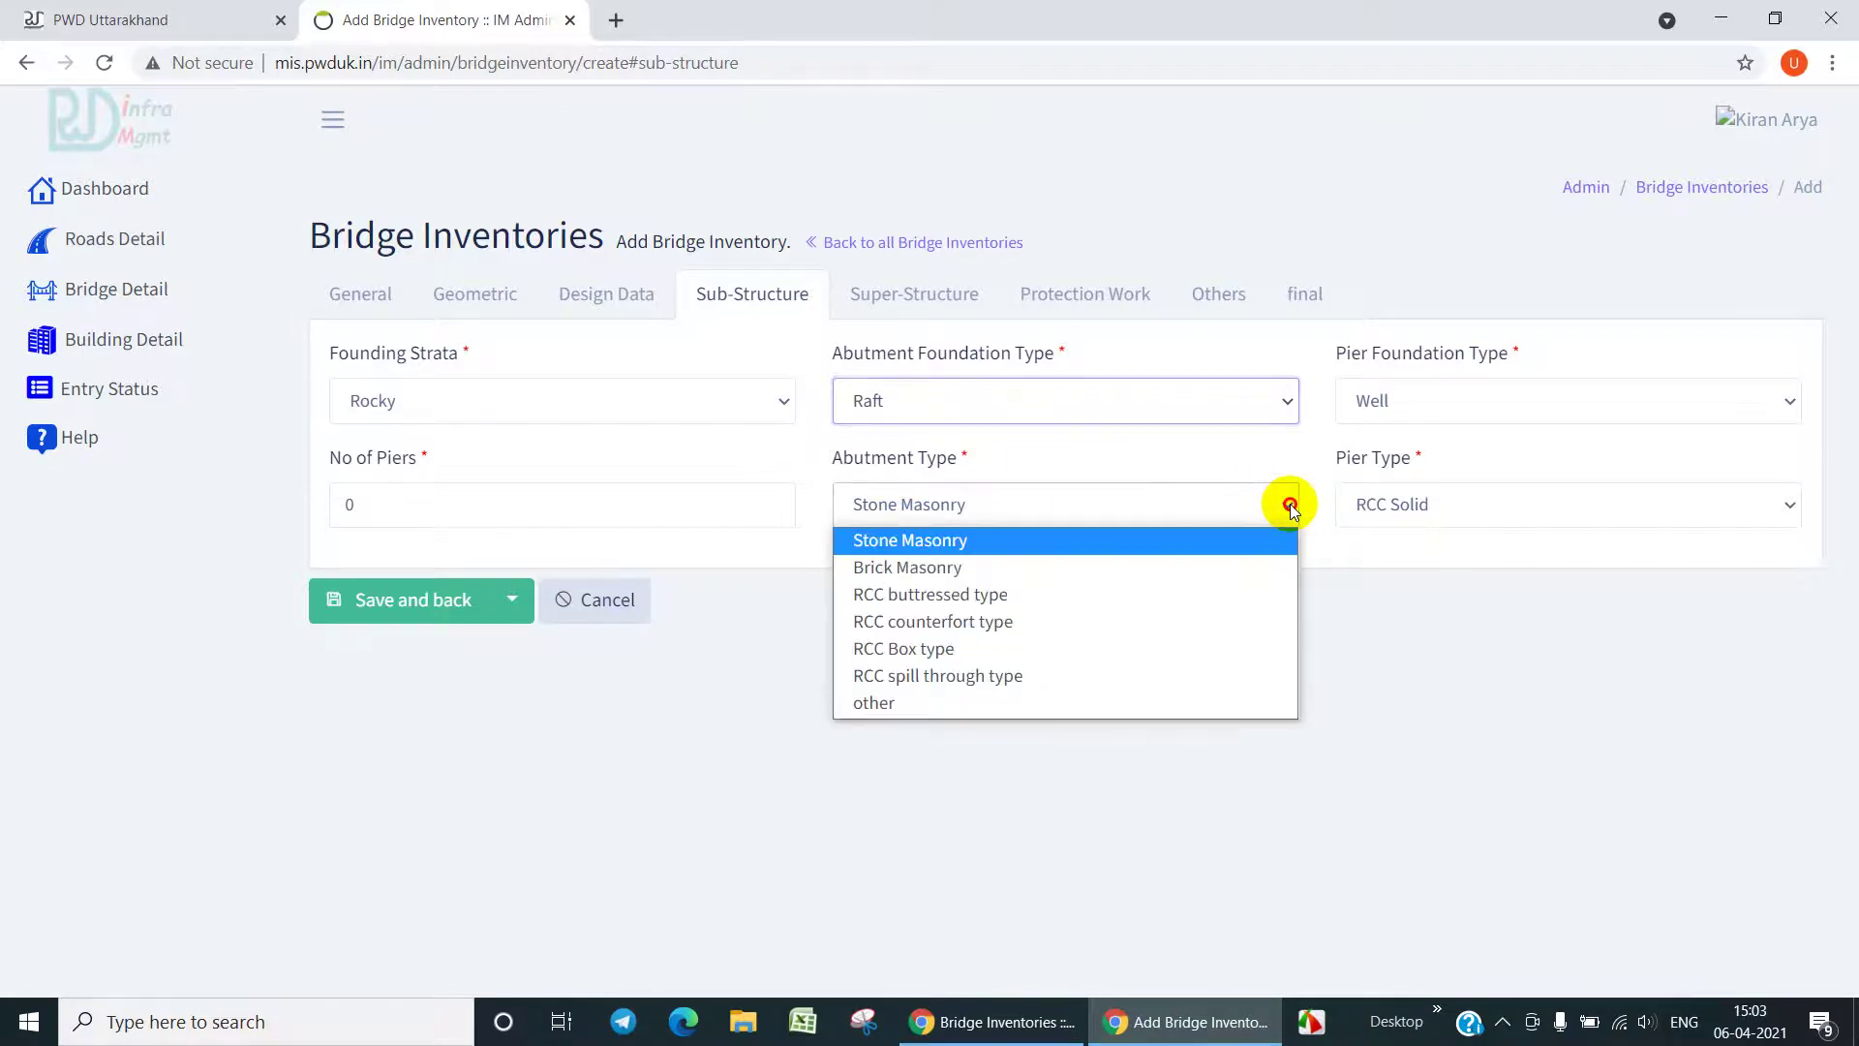
{"action": "left_click", "coordinate": [975, 703]}
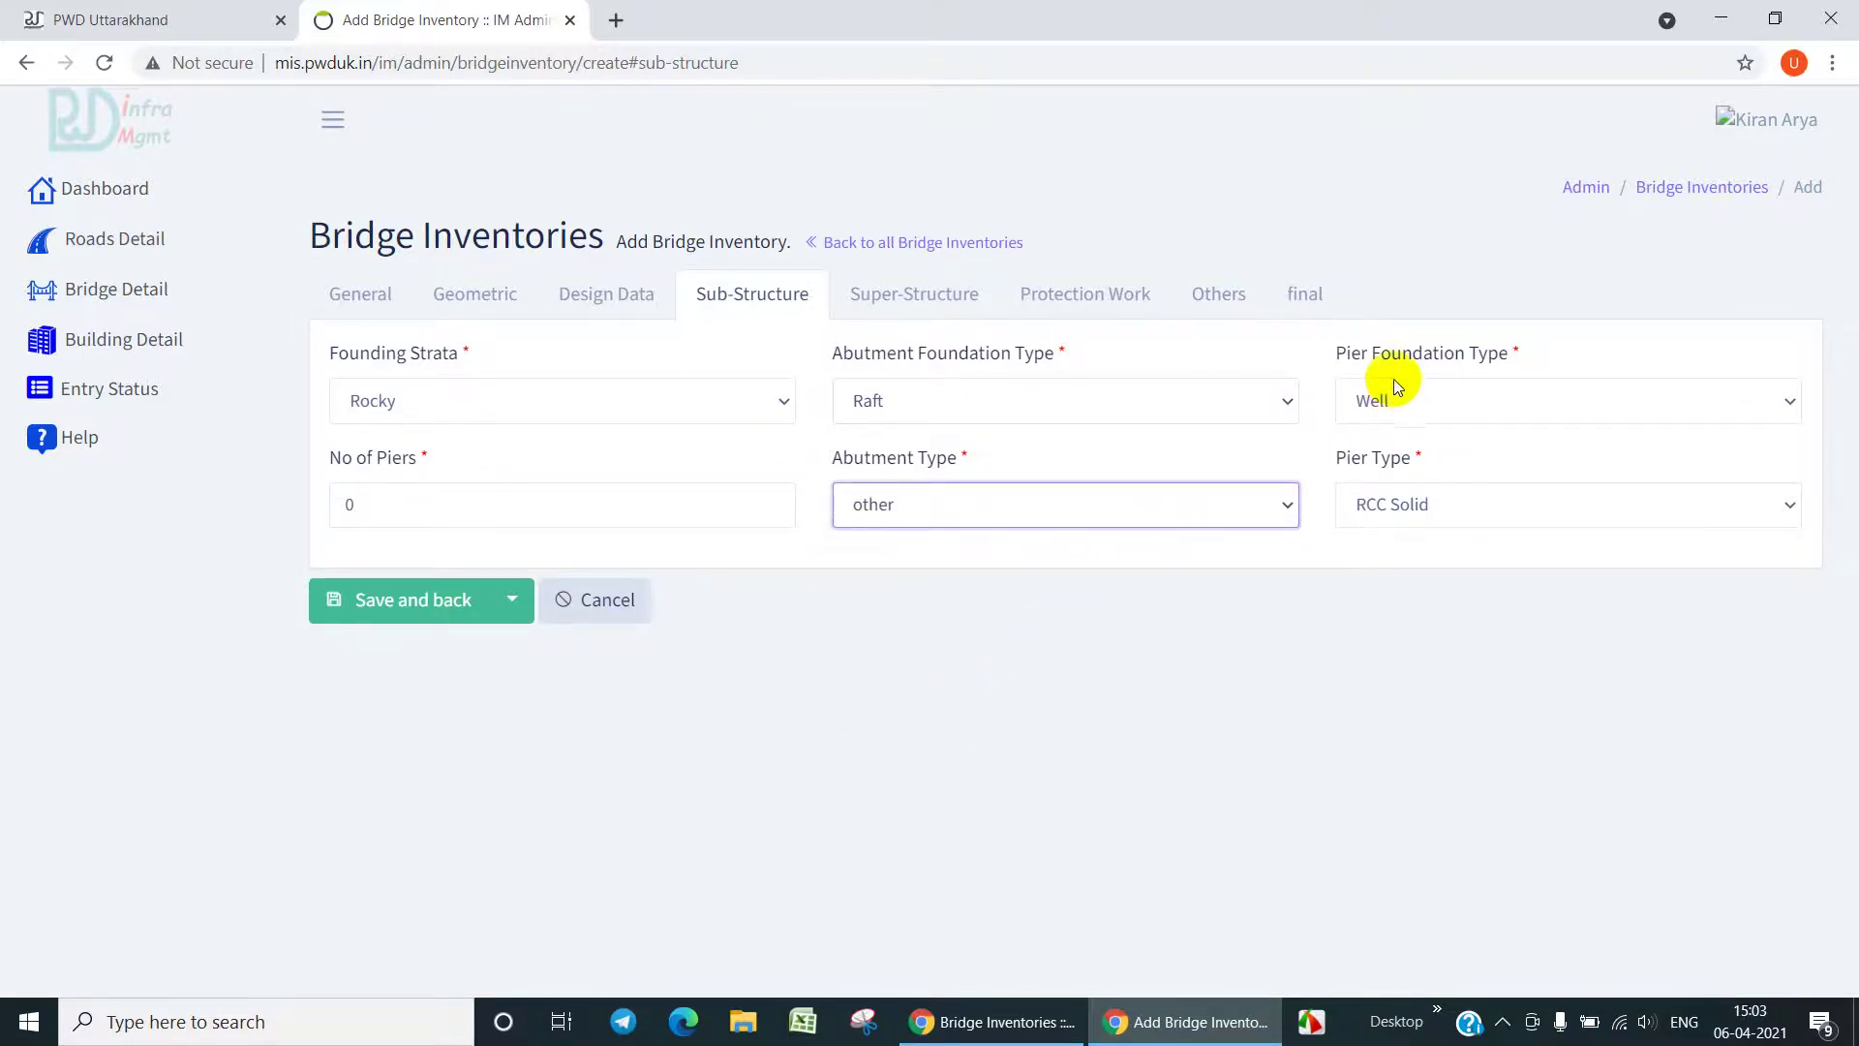
- Set both the pier foundation type and the pier type to Not Applicable
{"action": "left_click", "coordinate": [1793, 401]}
{"action": "left_click", "coordinate": [1465, 573]}
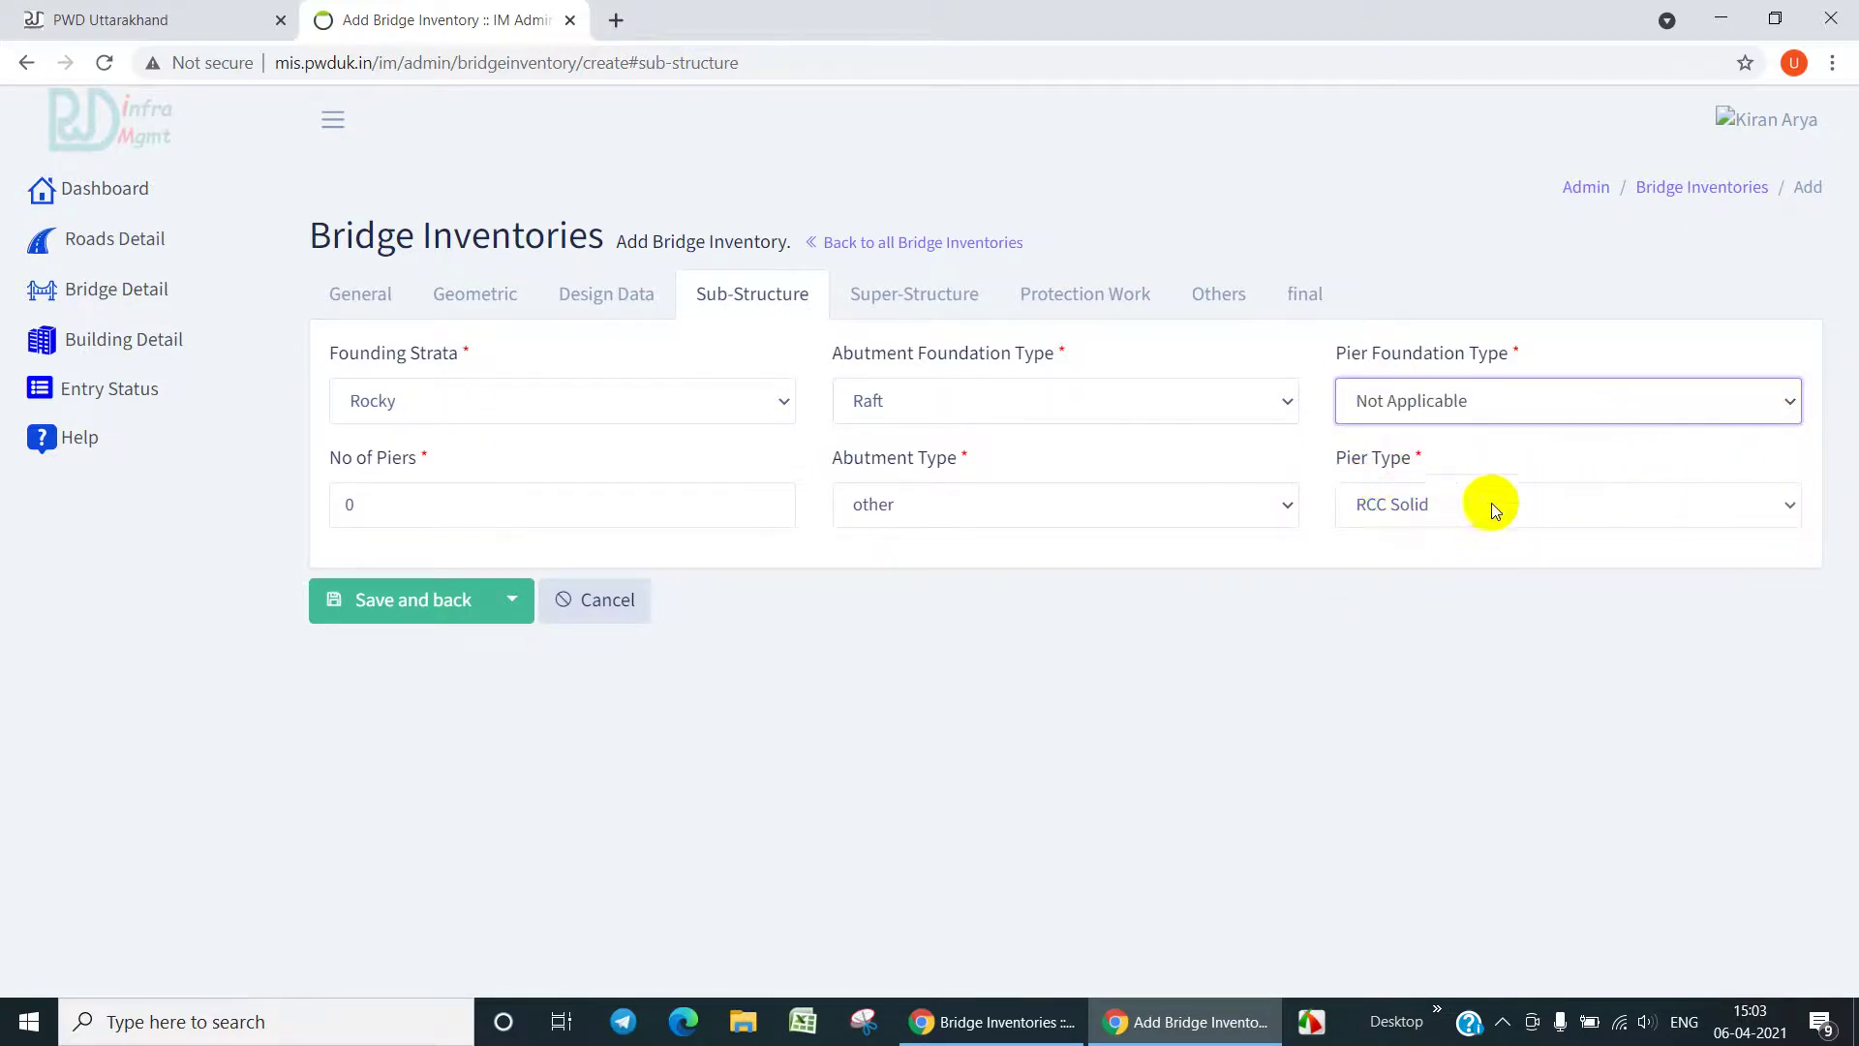
{"action": "left_click", "coordinate": [1792, 502]}
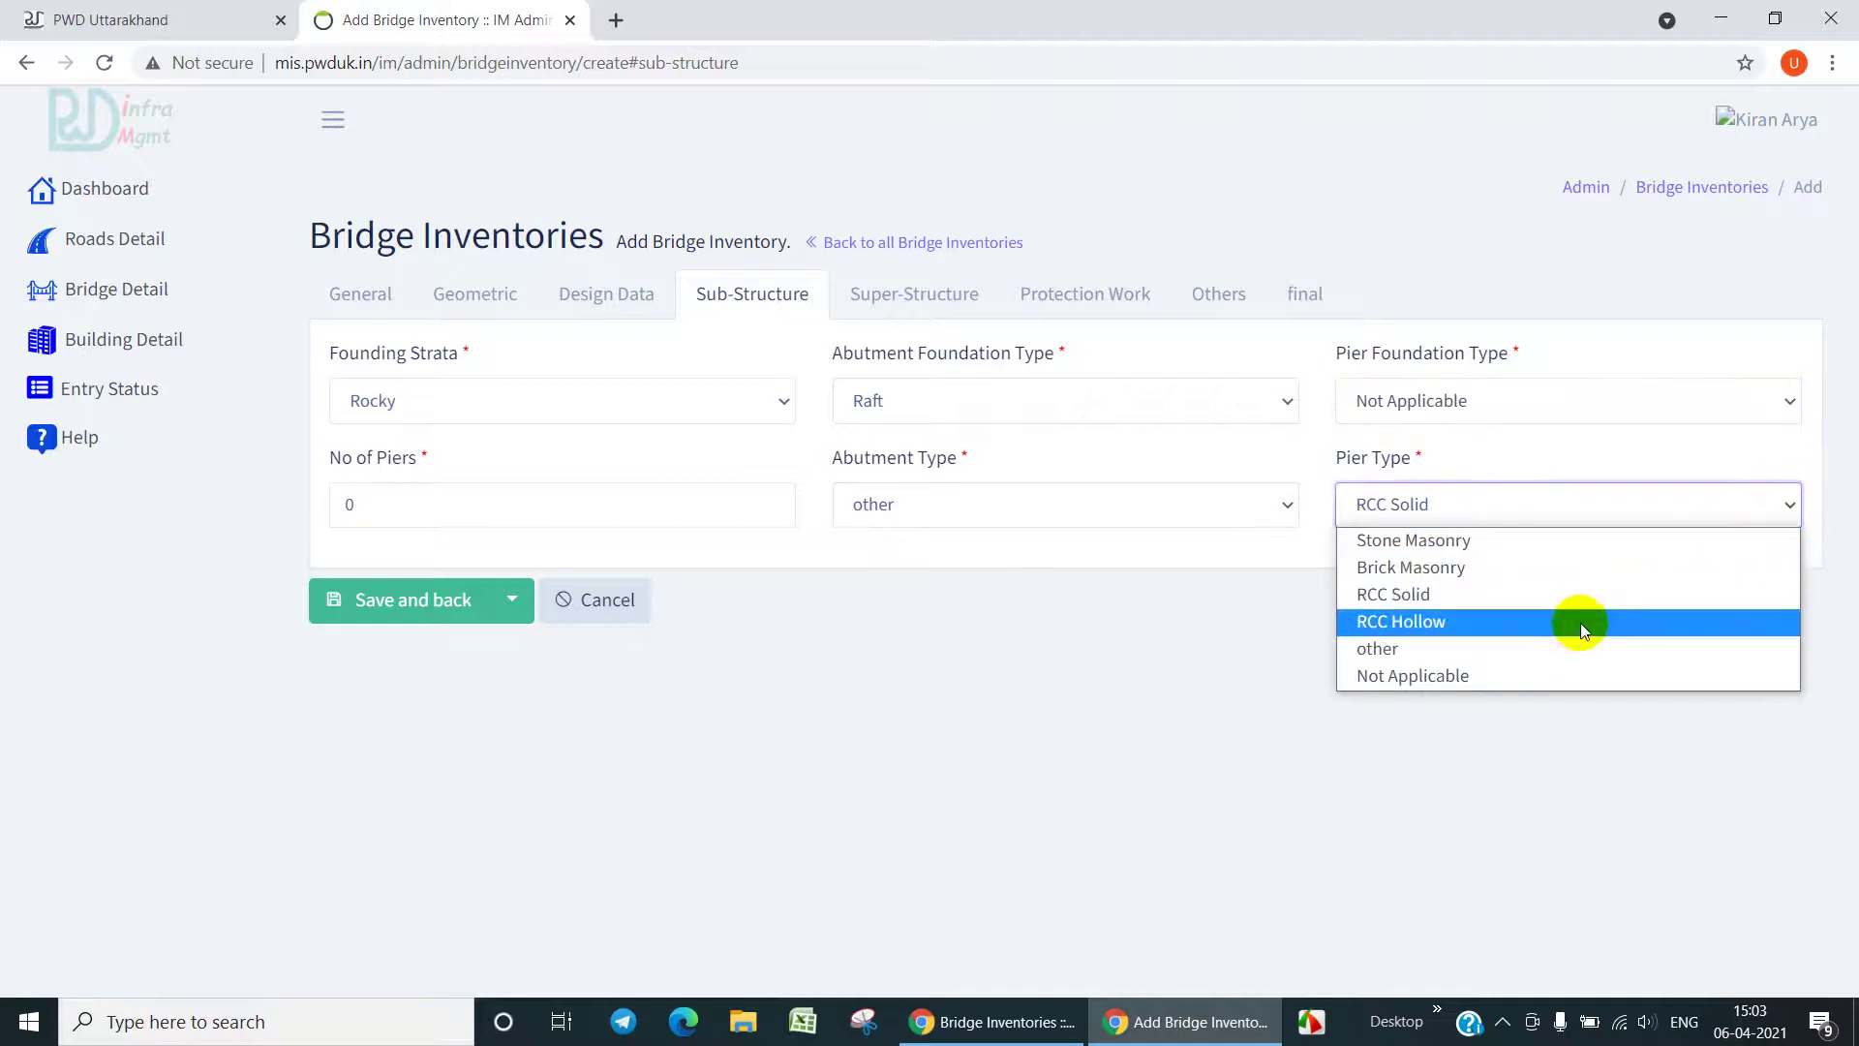
{"action": "left_click", "coordinate": [1526, 671]}
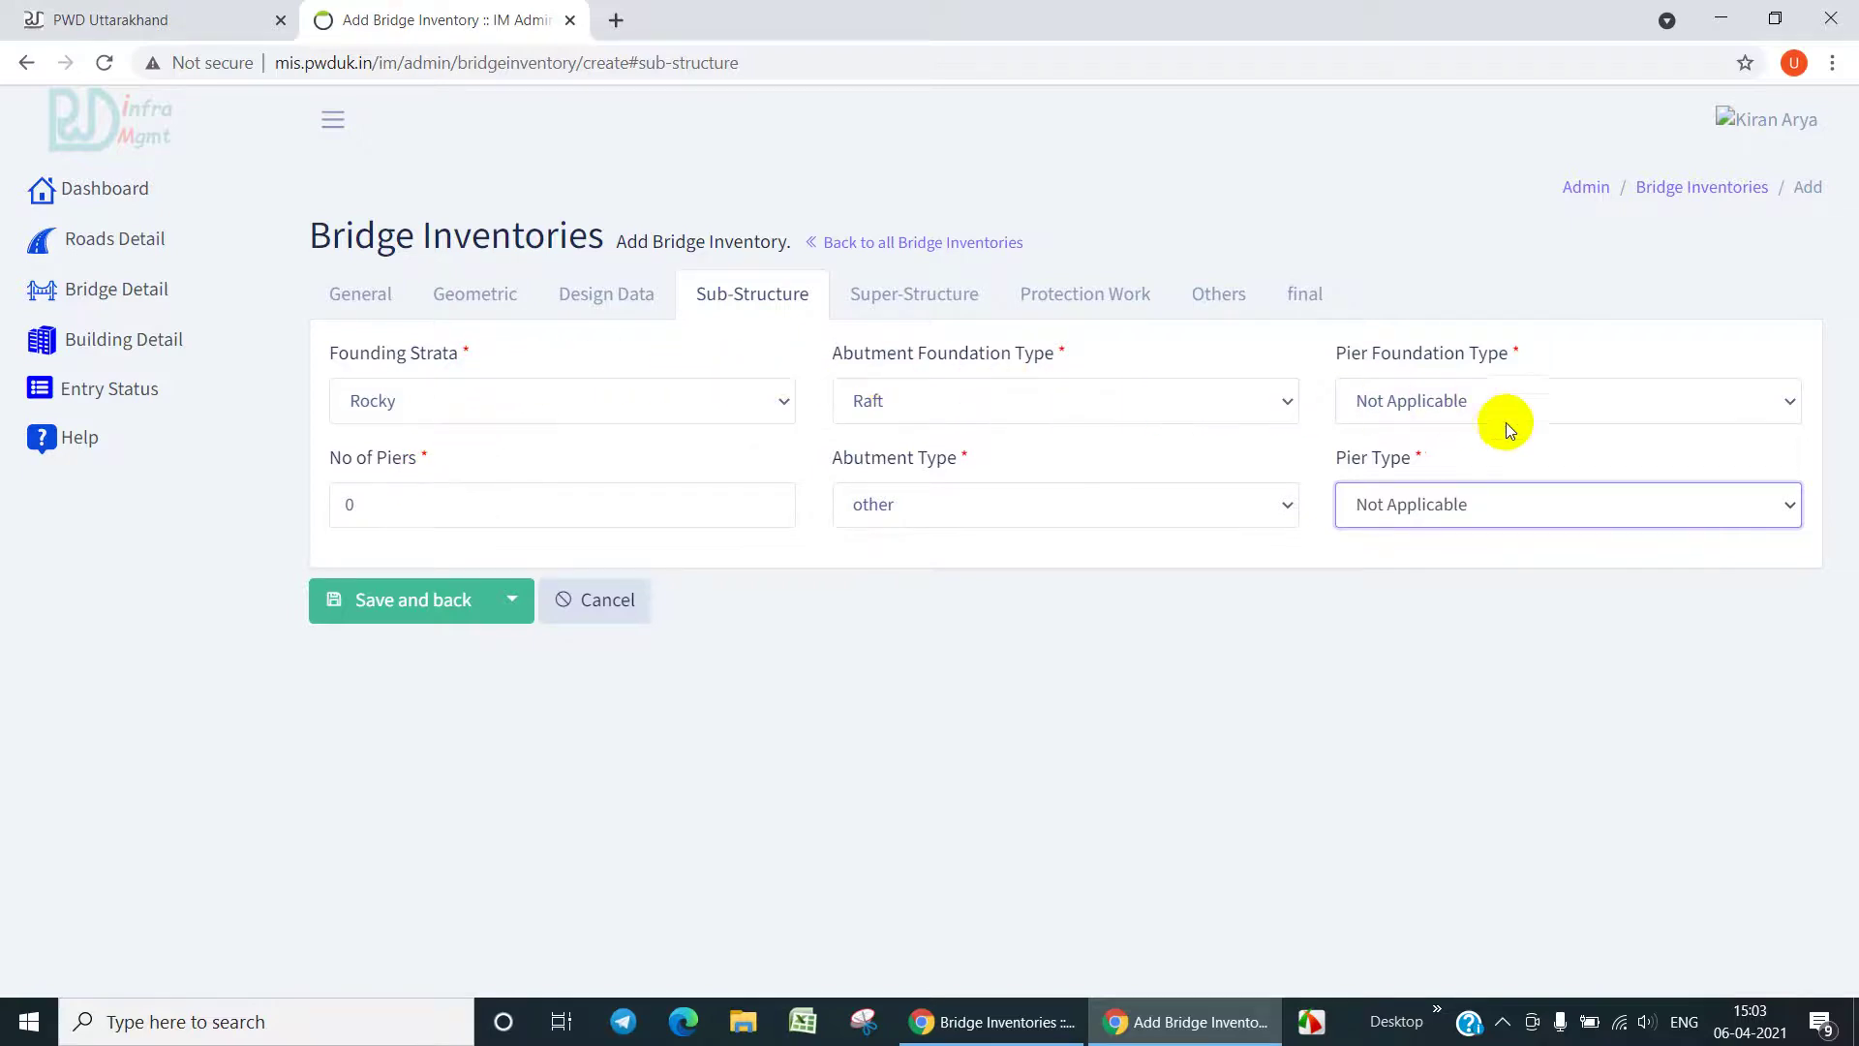
- In the Super-Structure section, set the superstructure type to Single/Multi-cell Box and the expansion joint type to Not Provided
{"action": "left_click", "coordinate": [870, 293]}
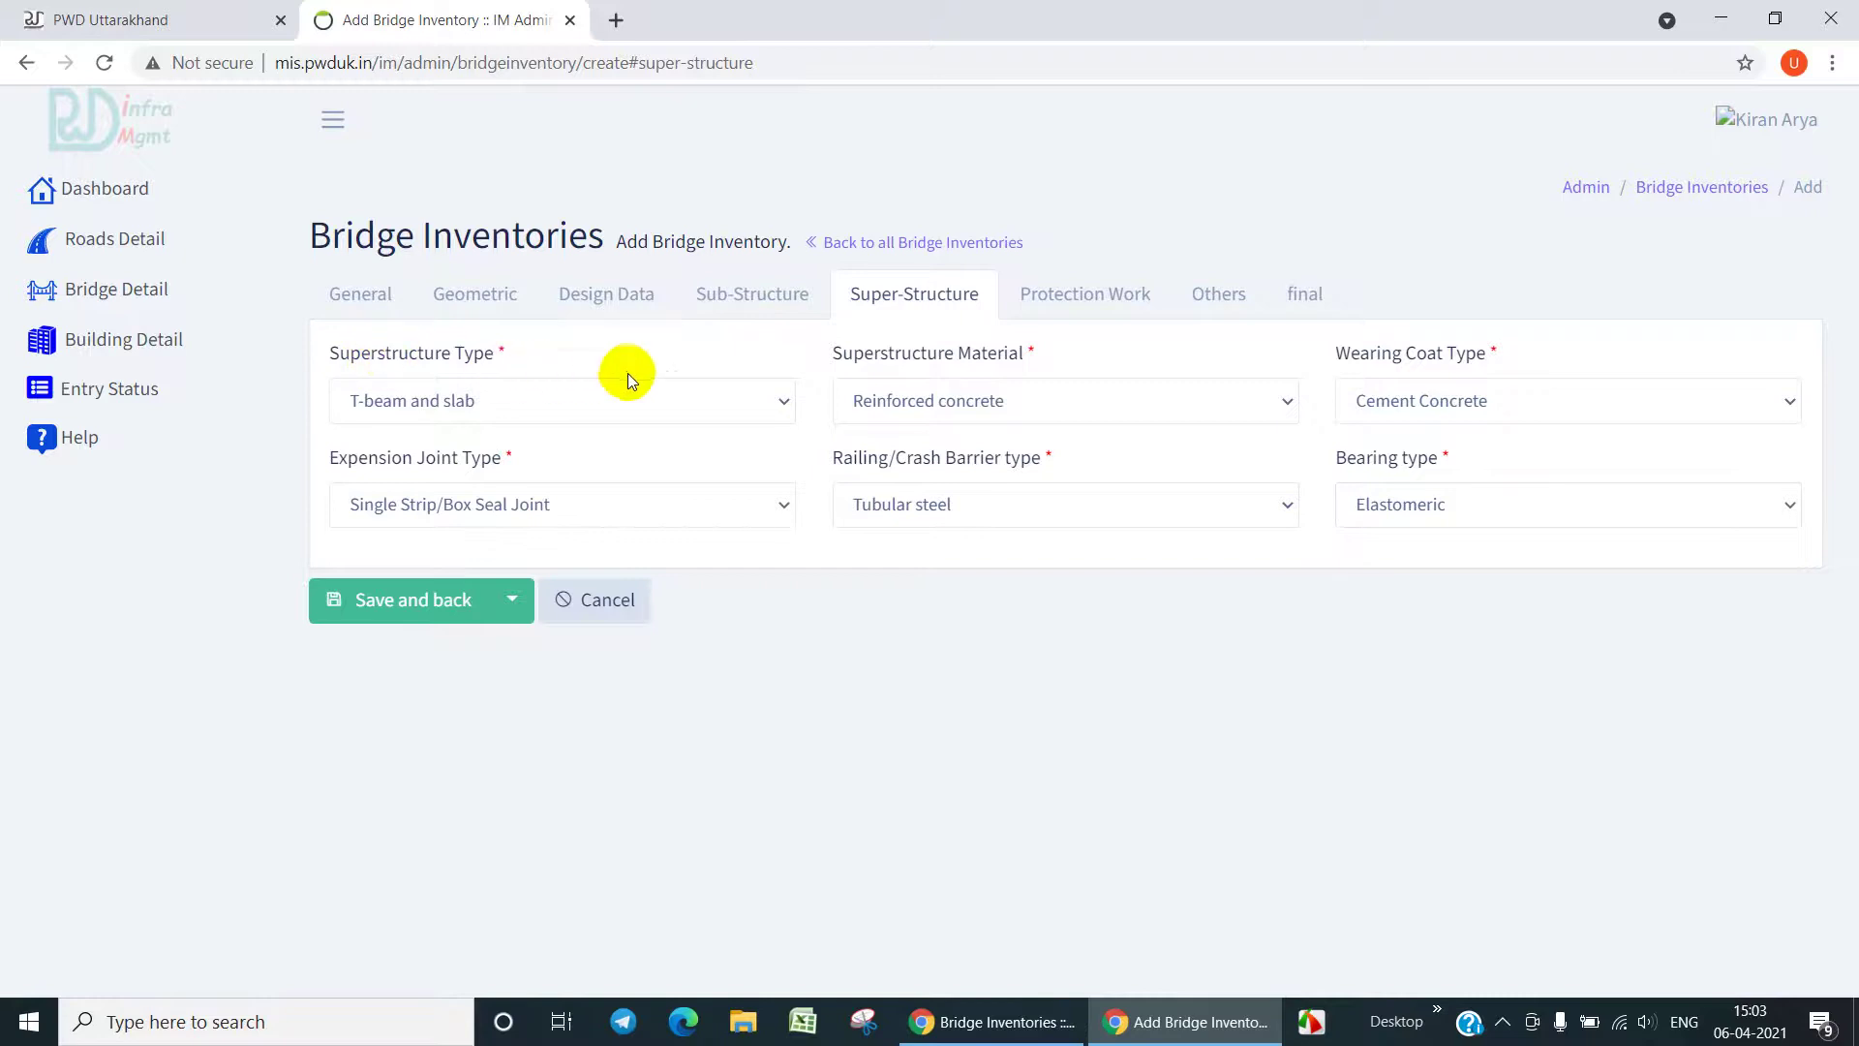
{"action": "left_click", "coordinate": [784, 401]}
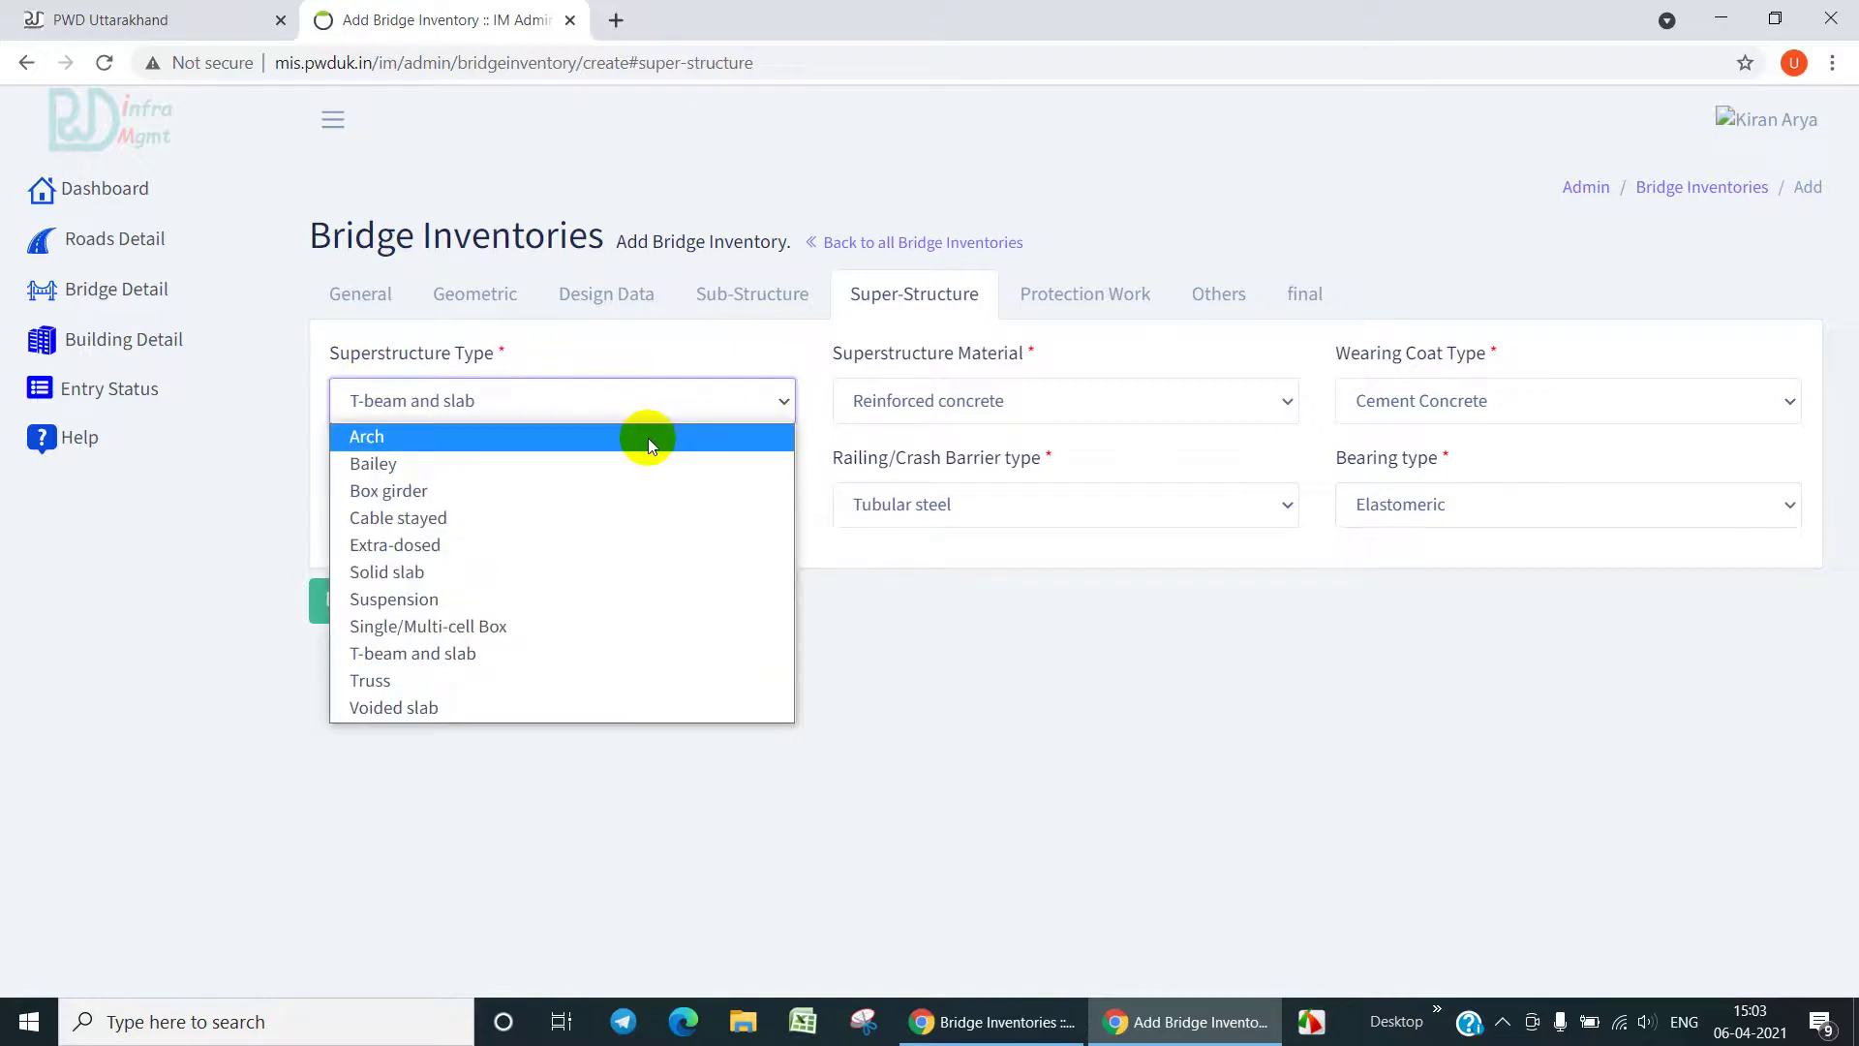
{"action": "left_click", "coordinate": [459, 631]}
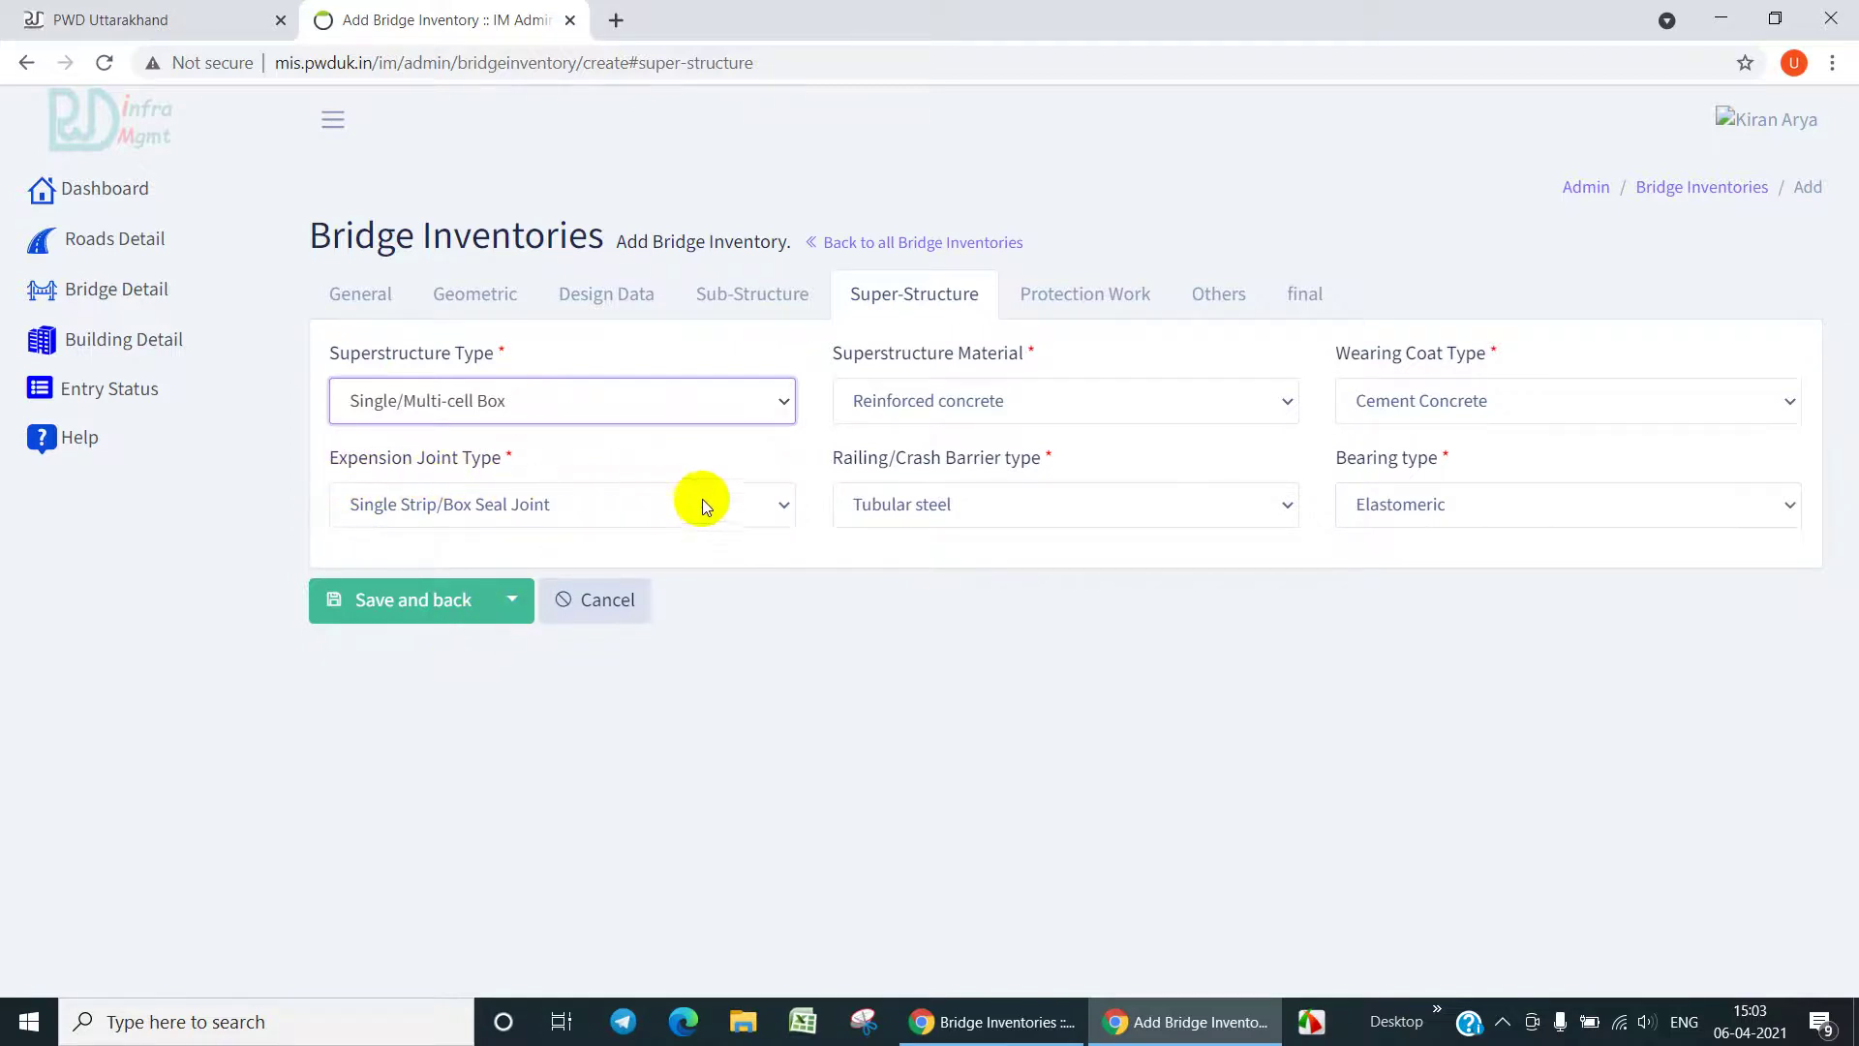
{"action": "left_click", "coordinate": [782, 505]}
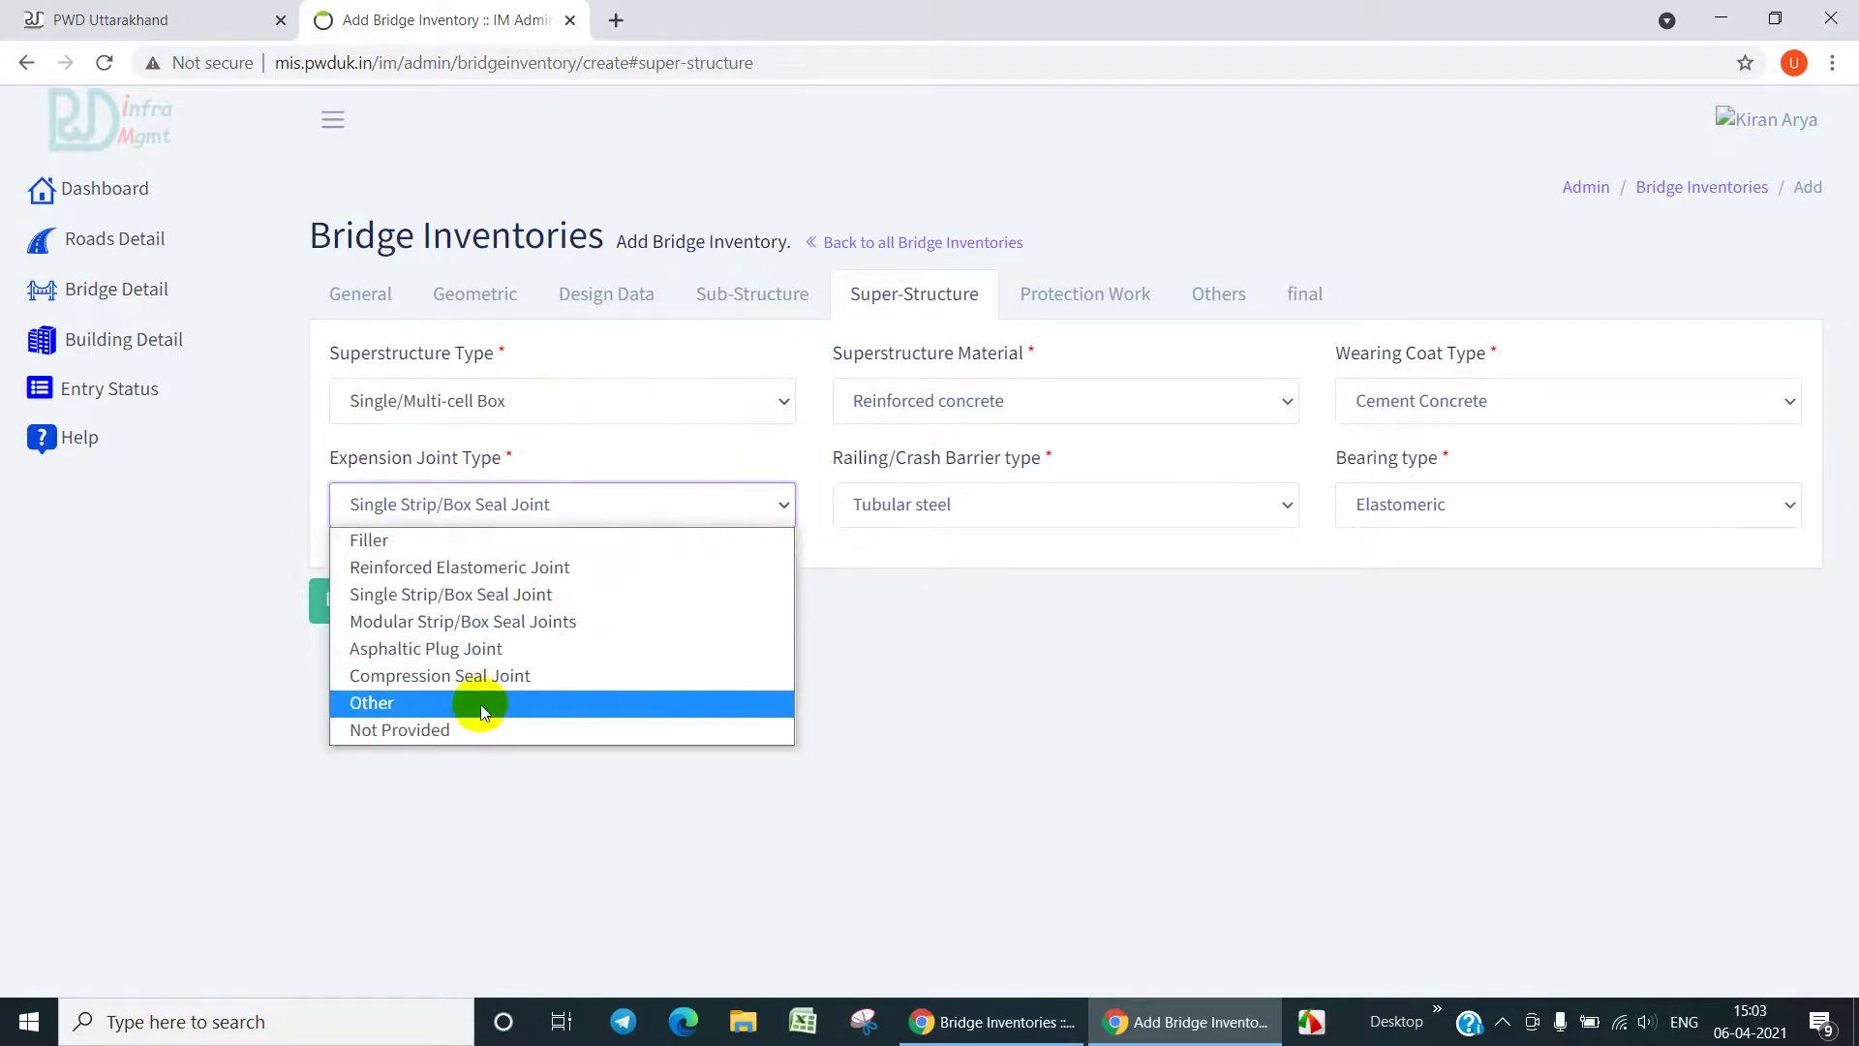
{"action": "left_click", "coordinate": [479, 732]}
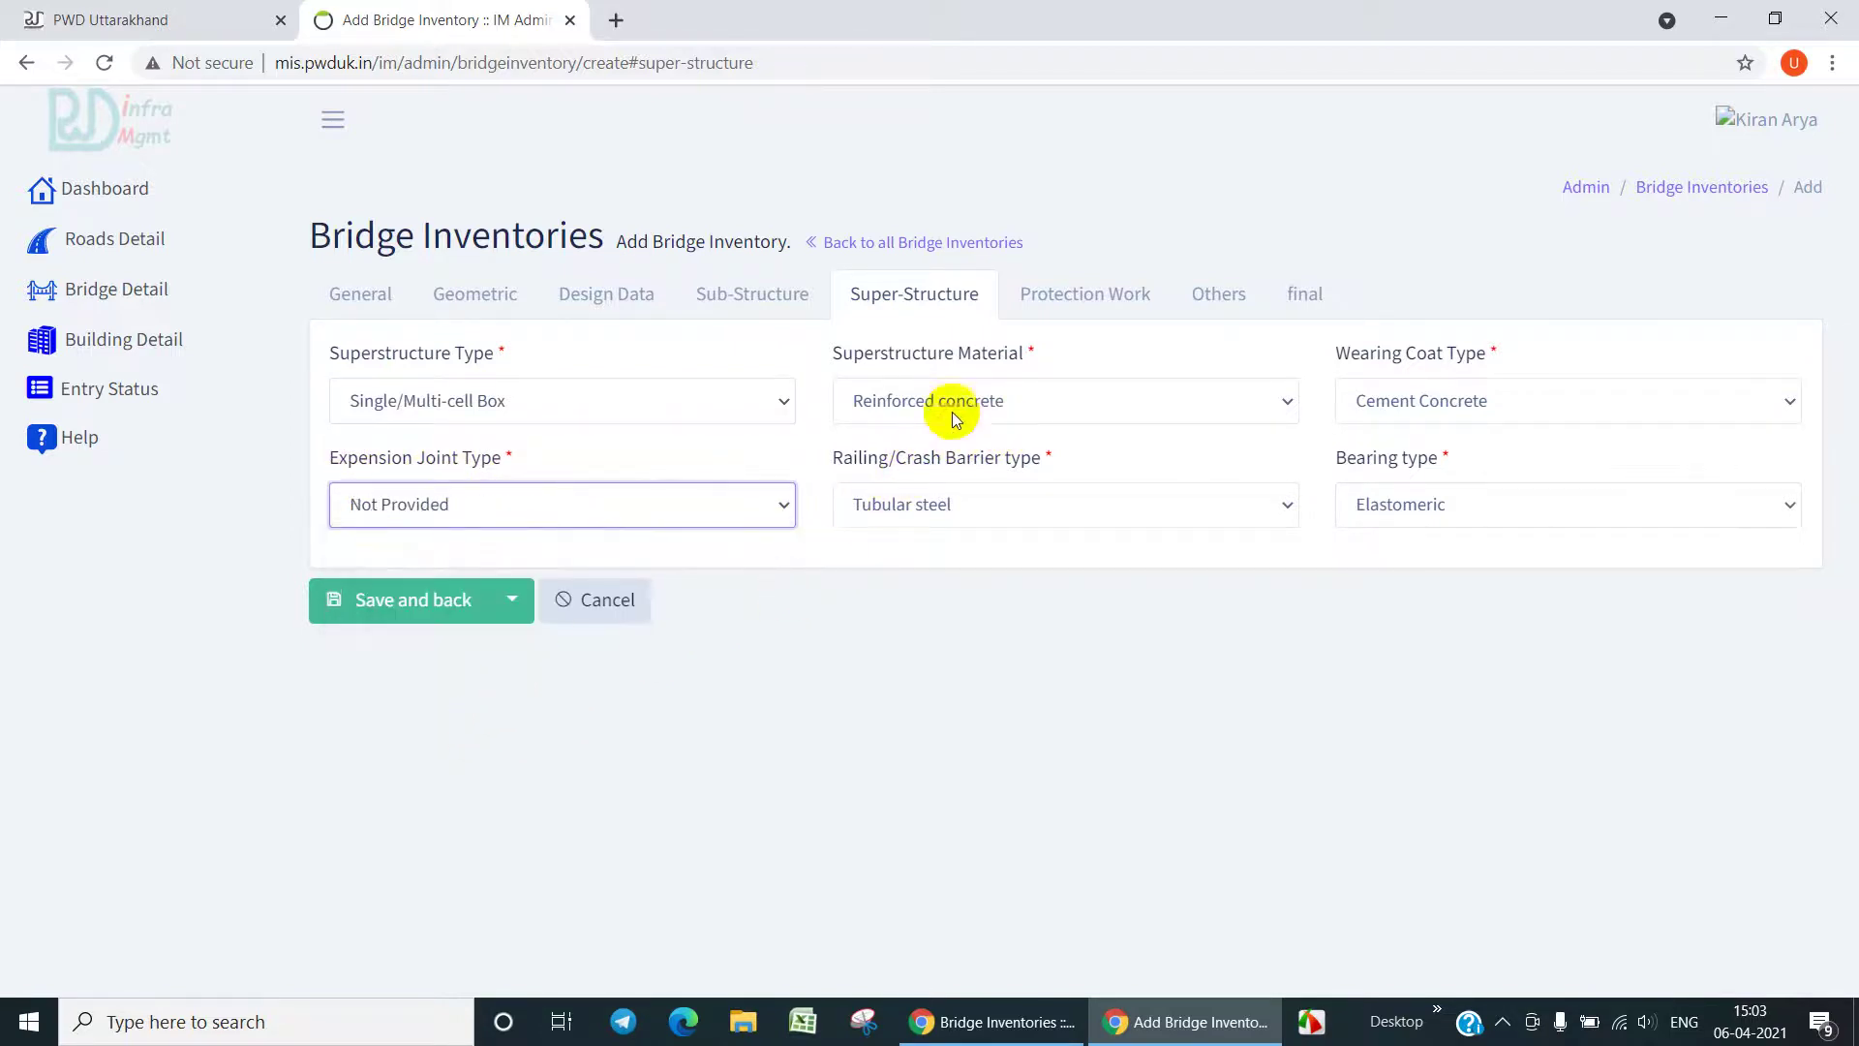
- Keep Reinforced concrete as the superstructure material and set the railing/crash barrier type to Cast-in-situ concrete
{"action": "left_click", "coordinate": [1288, 407]}
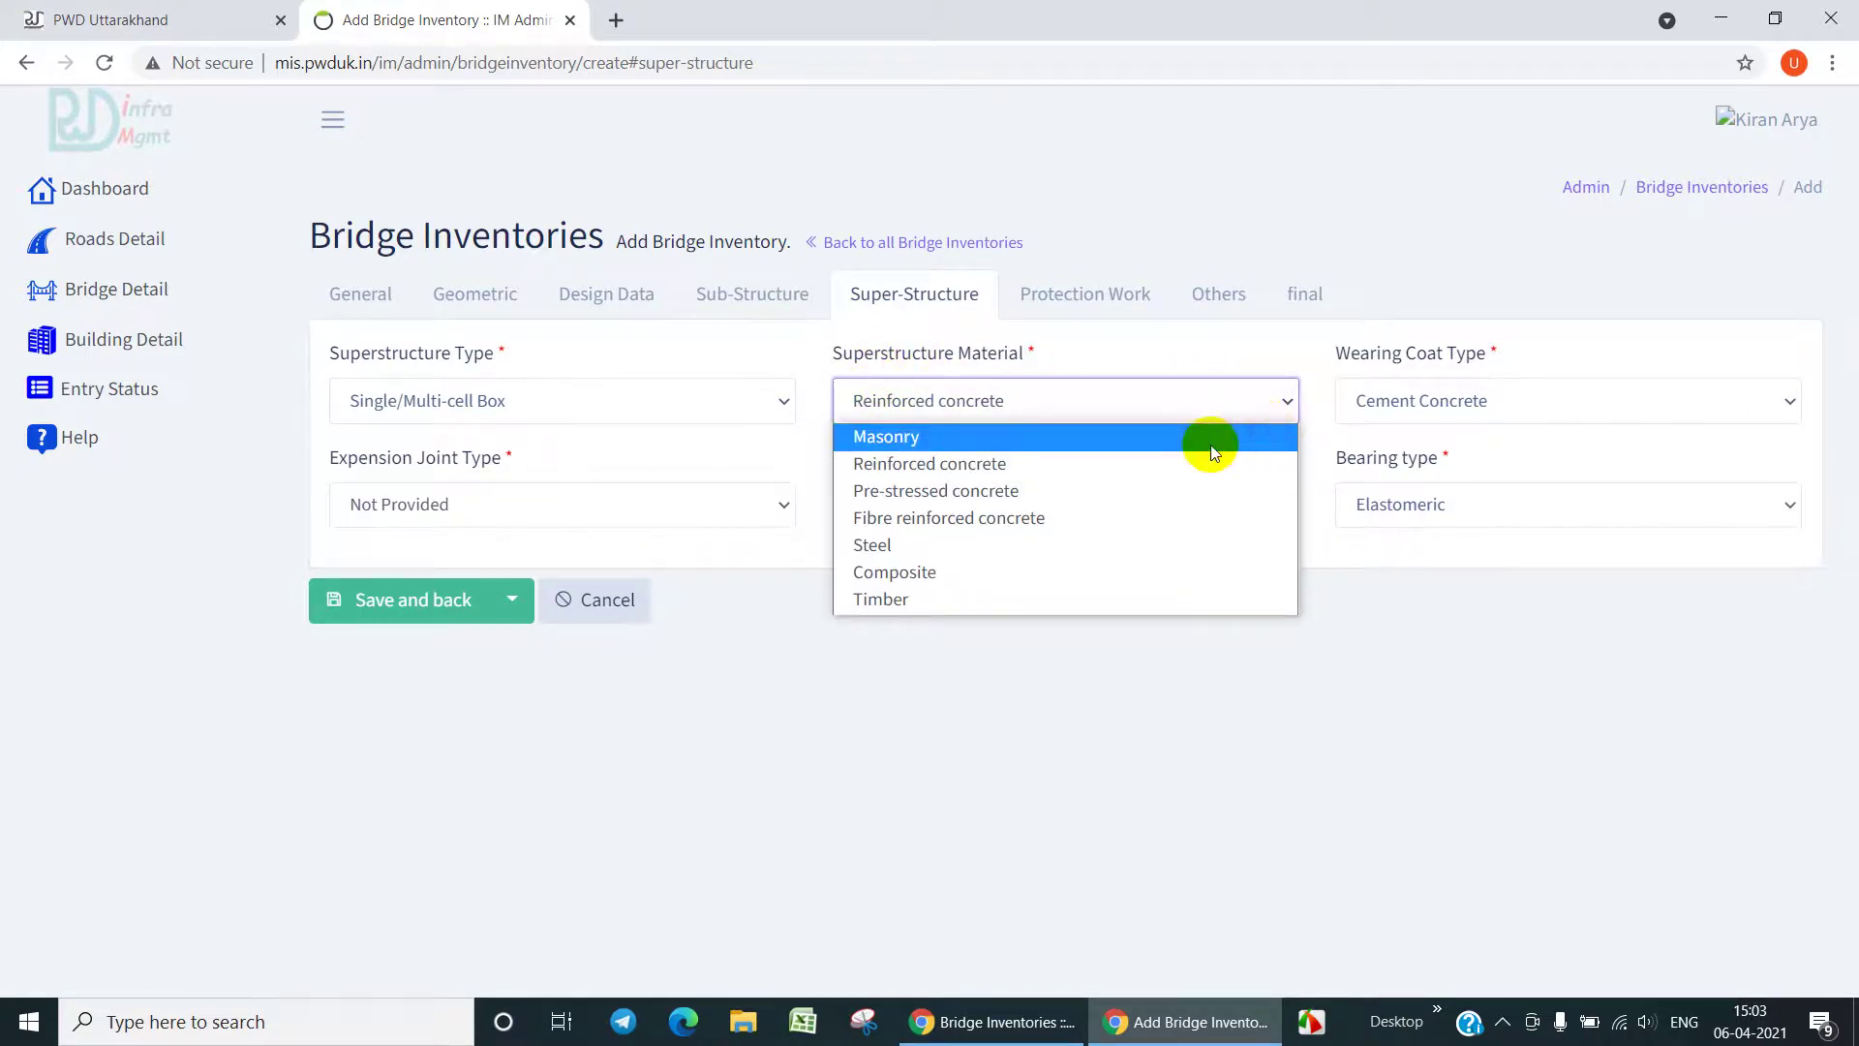
{"action": "left_click", "coordinate": [1017, 463]}
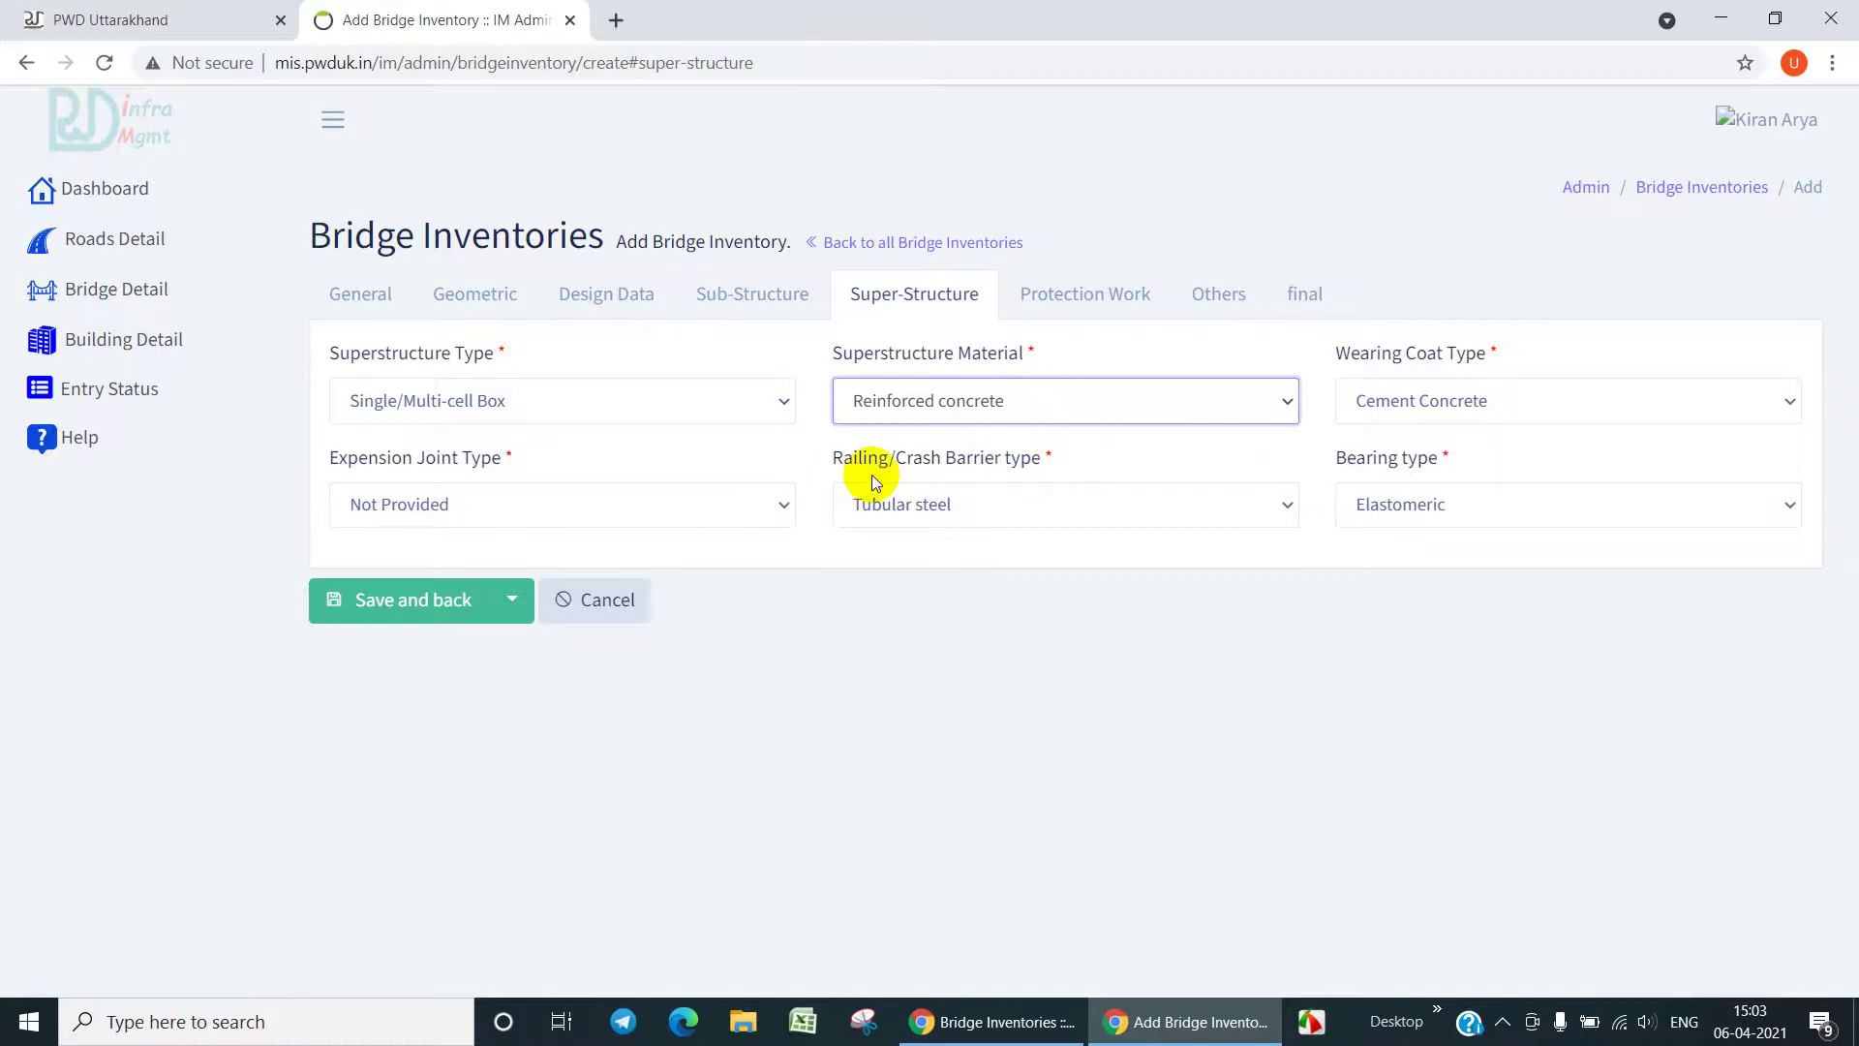
{"action": "left_click", "coordinate": [1284, 505]}
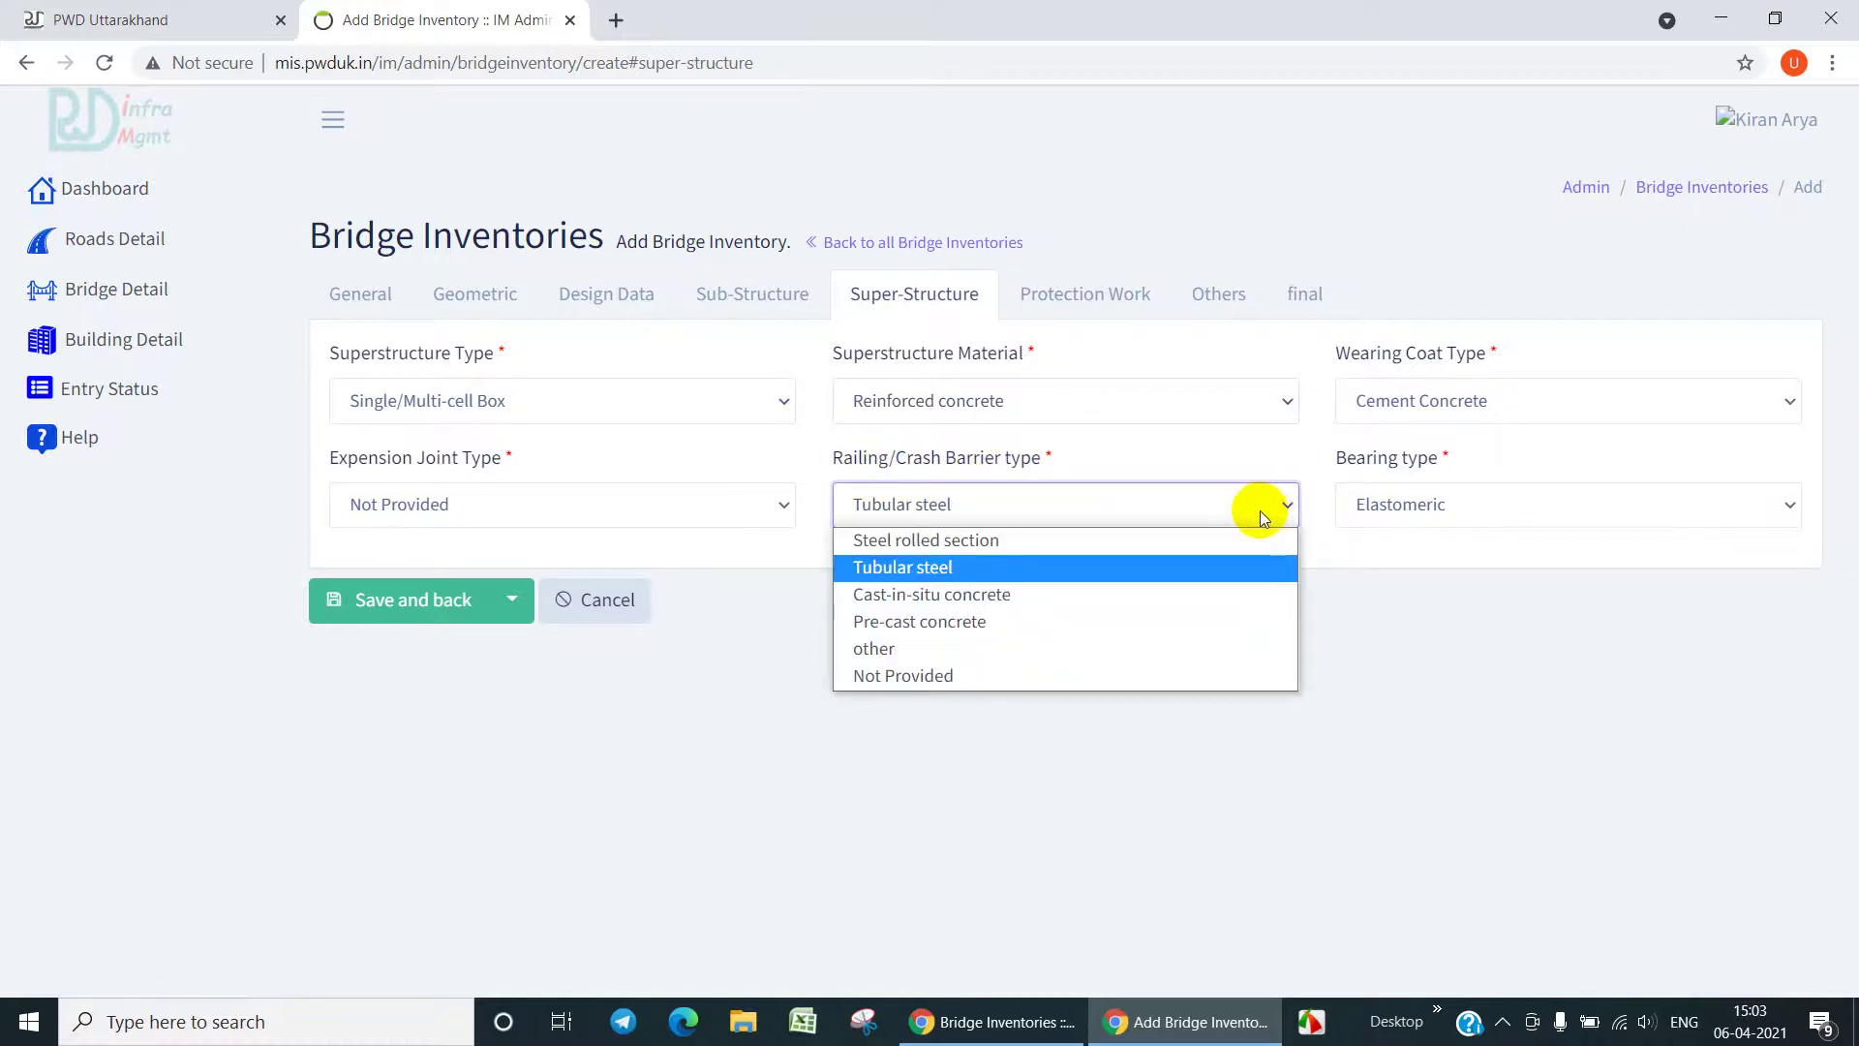
{"action": "left_click", "coordinate": [1059, 595]}
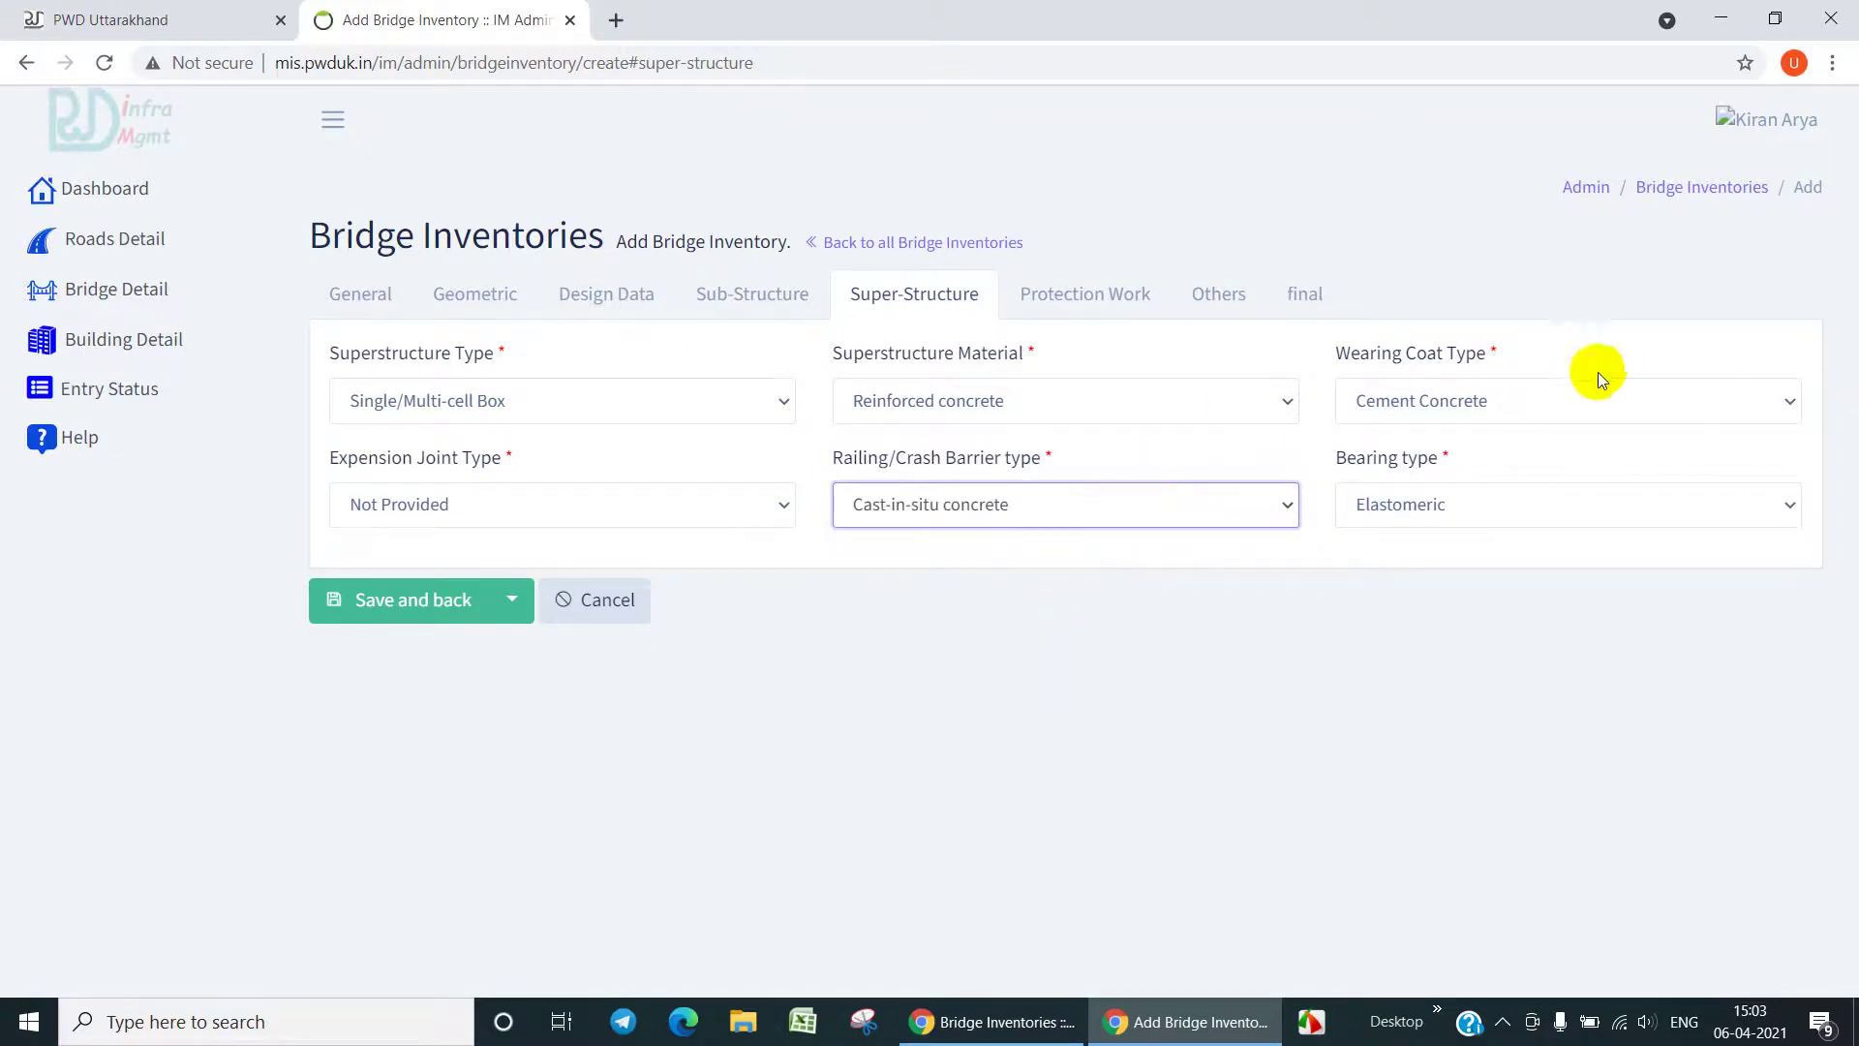
- Set the wearing coat type to Bituminous Concrete and the bearing type to Not Provided
{"action": "left_click", "coordinate": [1791, 406]}
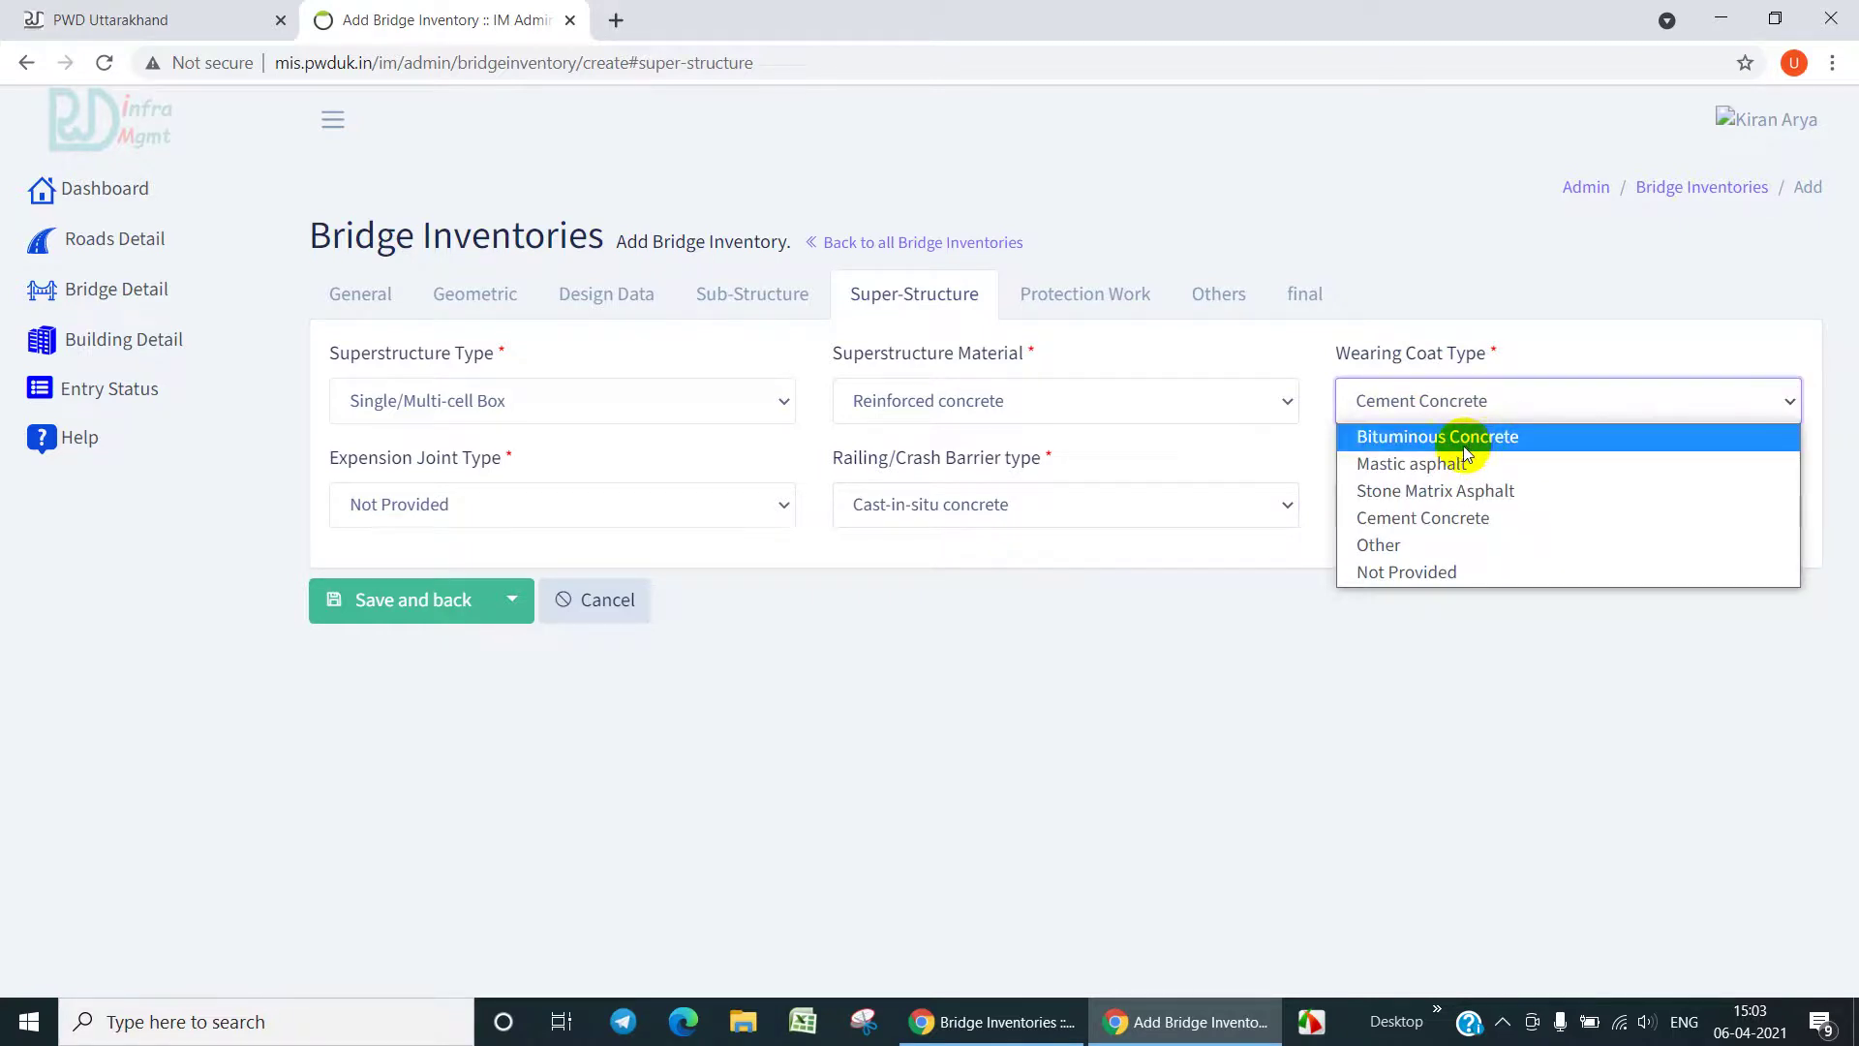
{"action": "left_click", "coordinate": [1413, 437]}
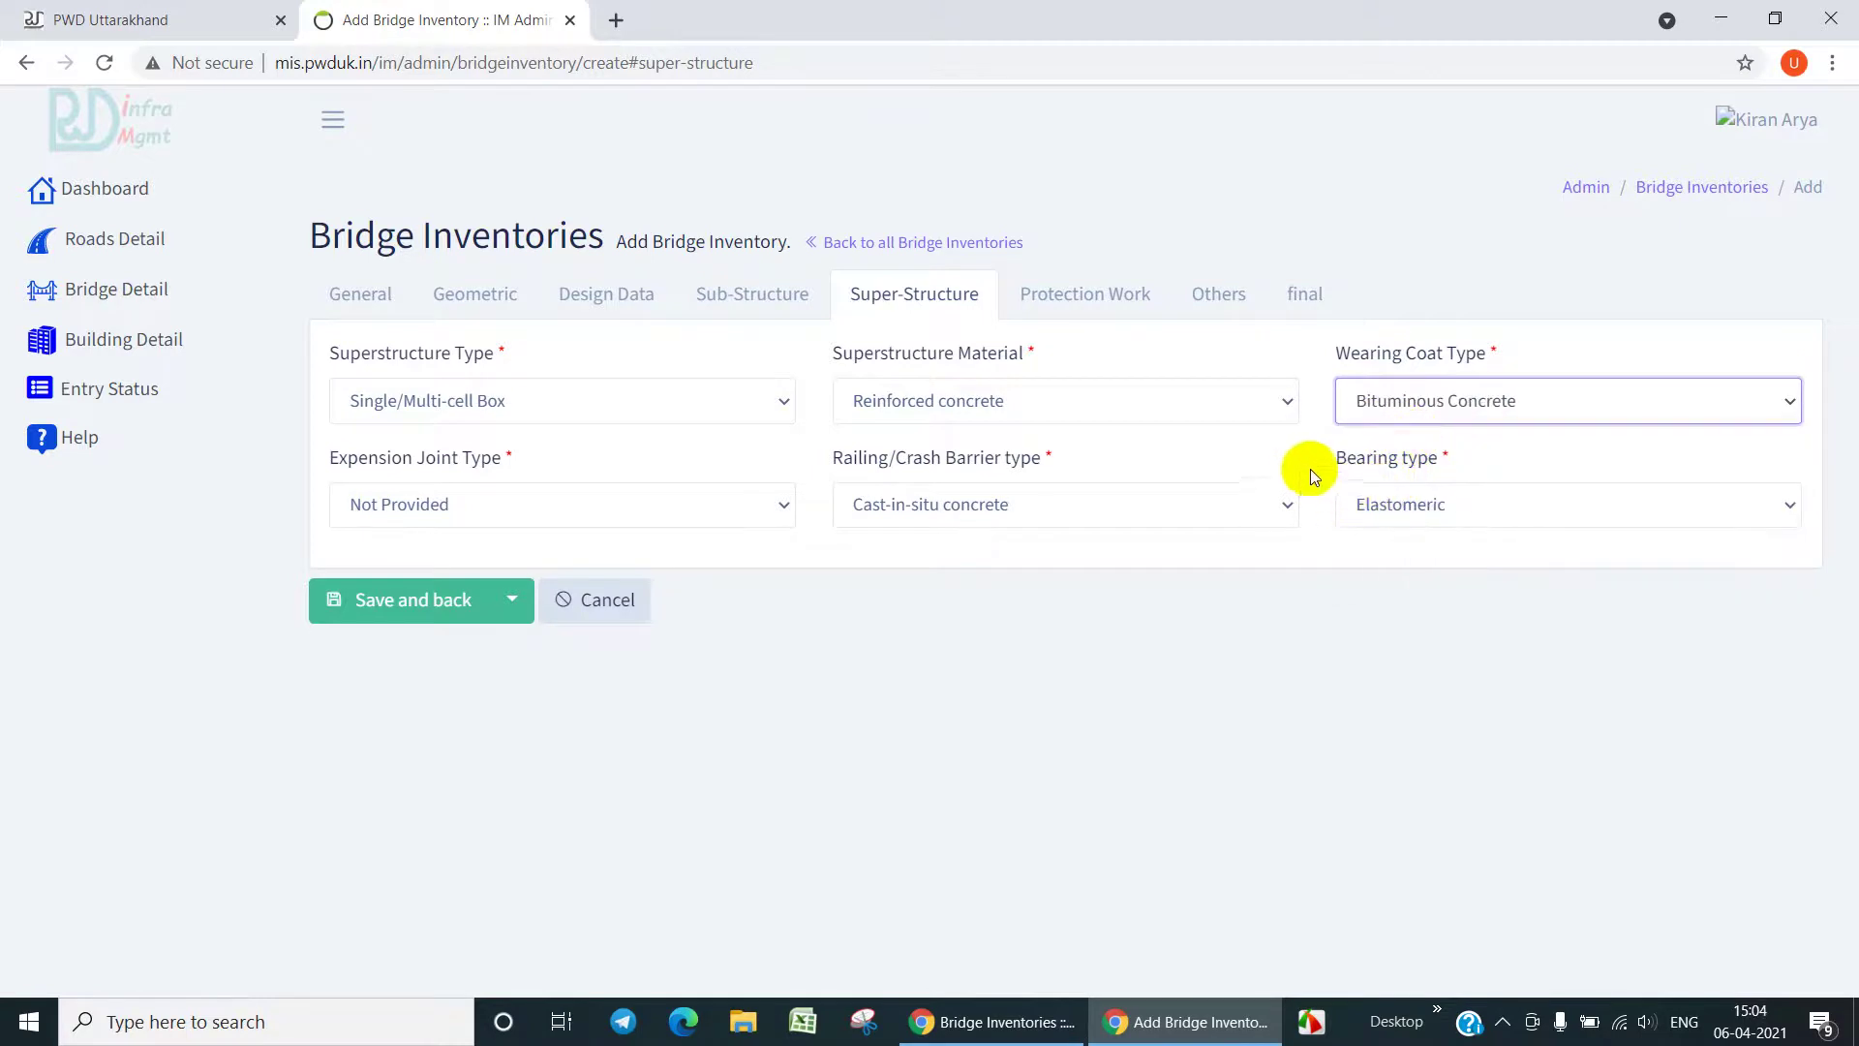
{"action": "left_click", "coordinate": [1788, 508]}
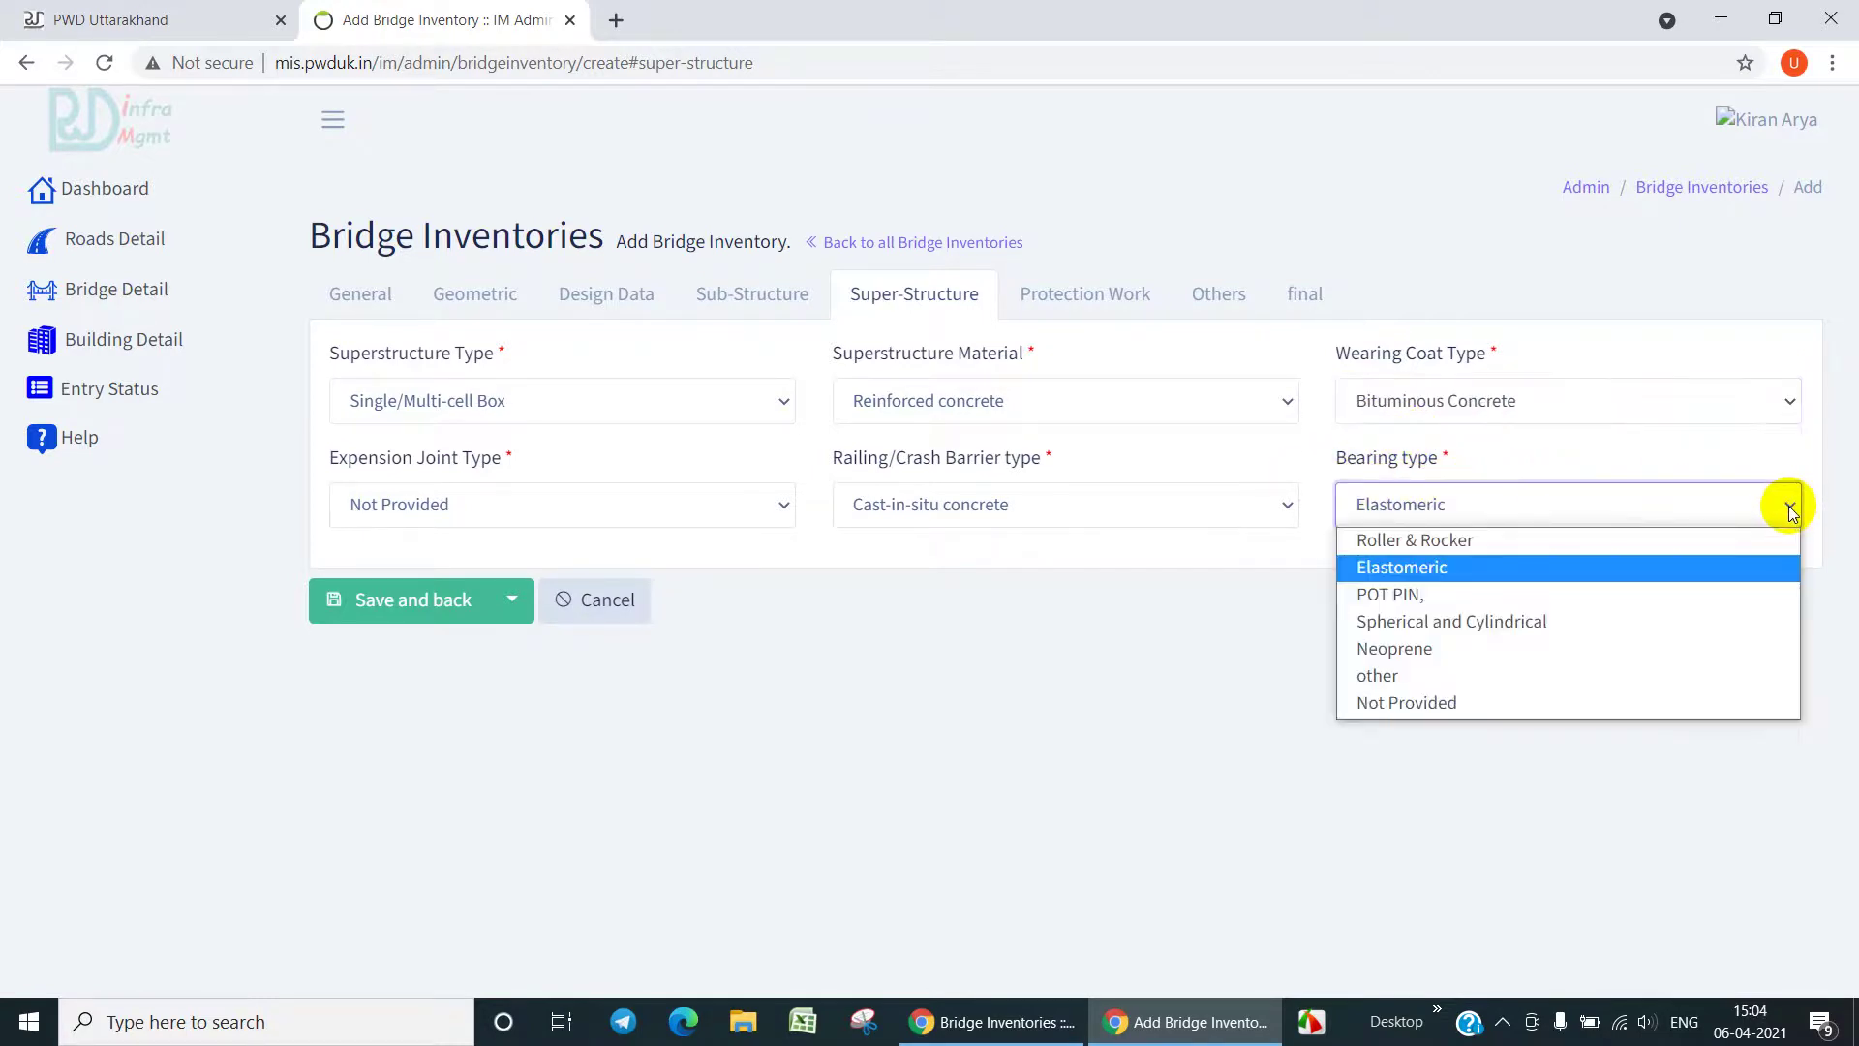
{"action": "left_click", "coordinate": [1449, 705]}
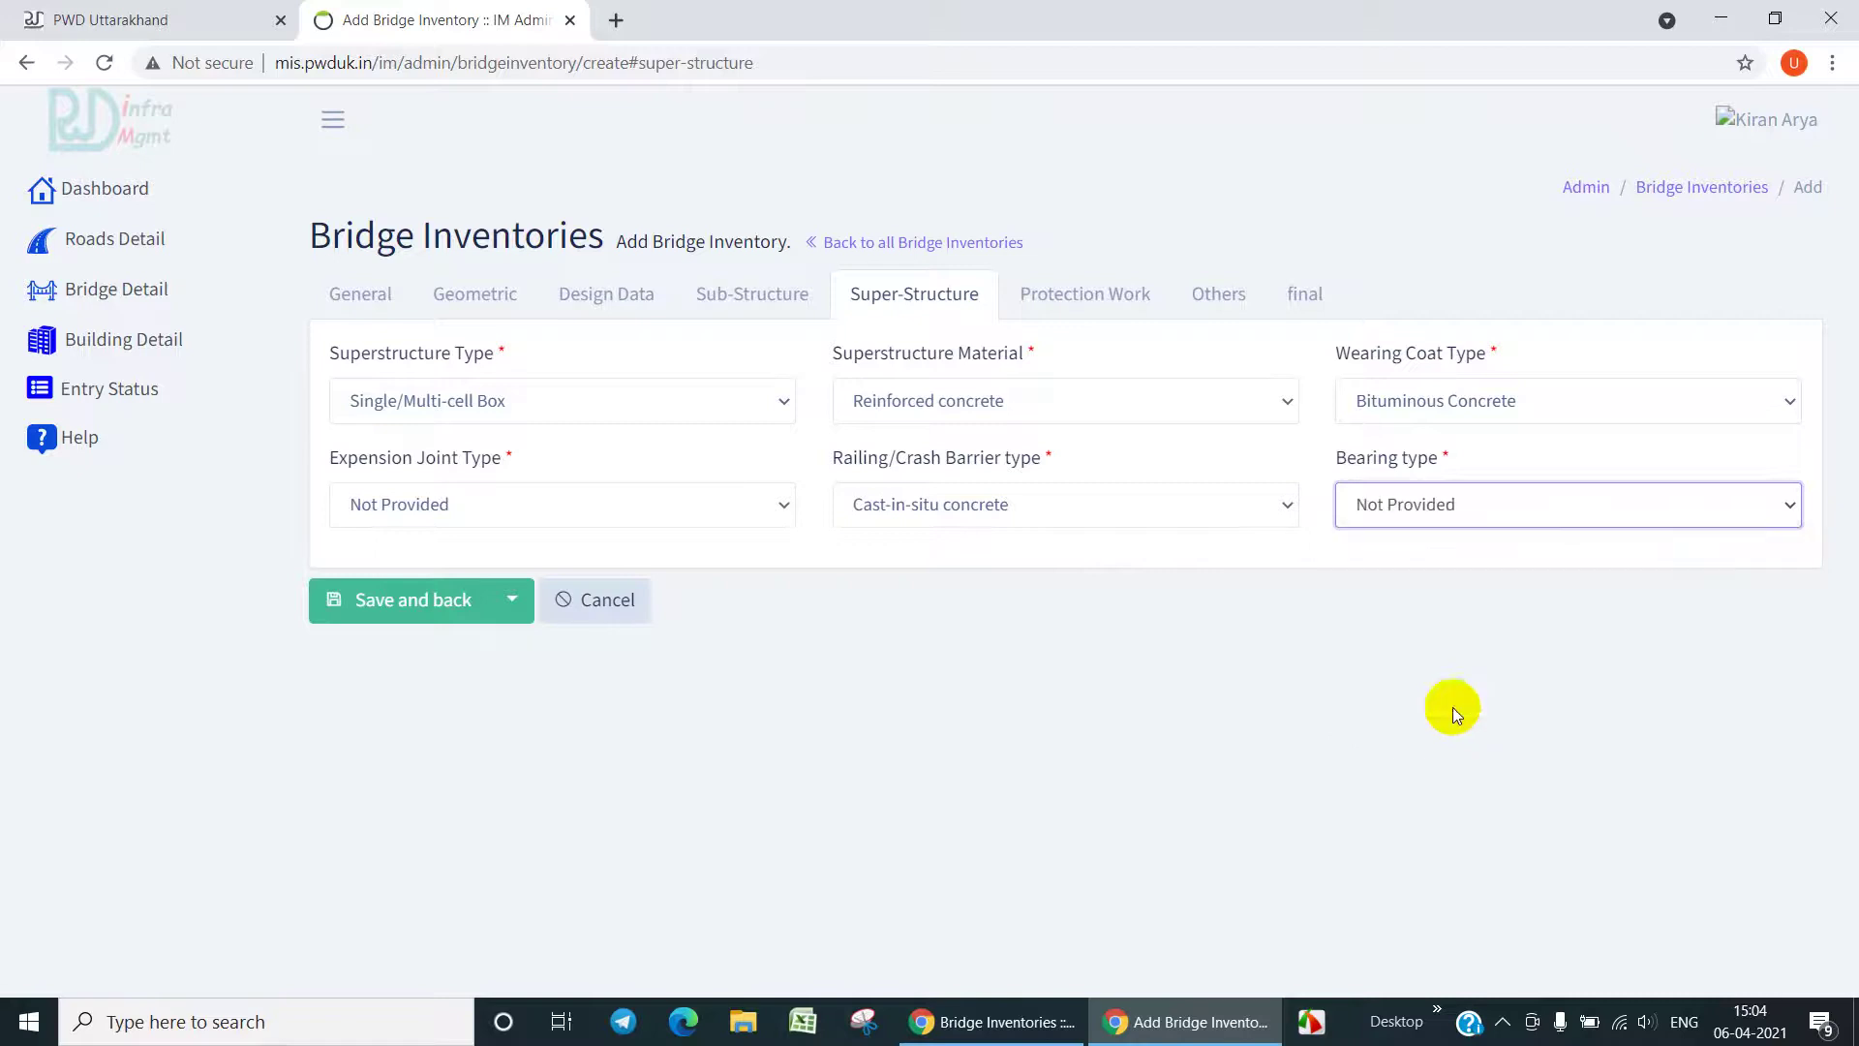
- Go through the Protection Work, Others and final sections, leaving their defaults, and save the bridge entry with the preview option
{"action": "left_click", "coordinate": [1075, 304]}
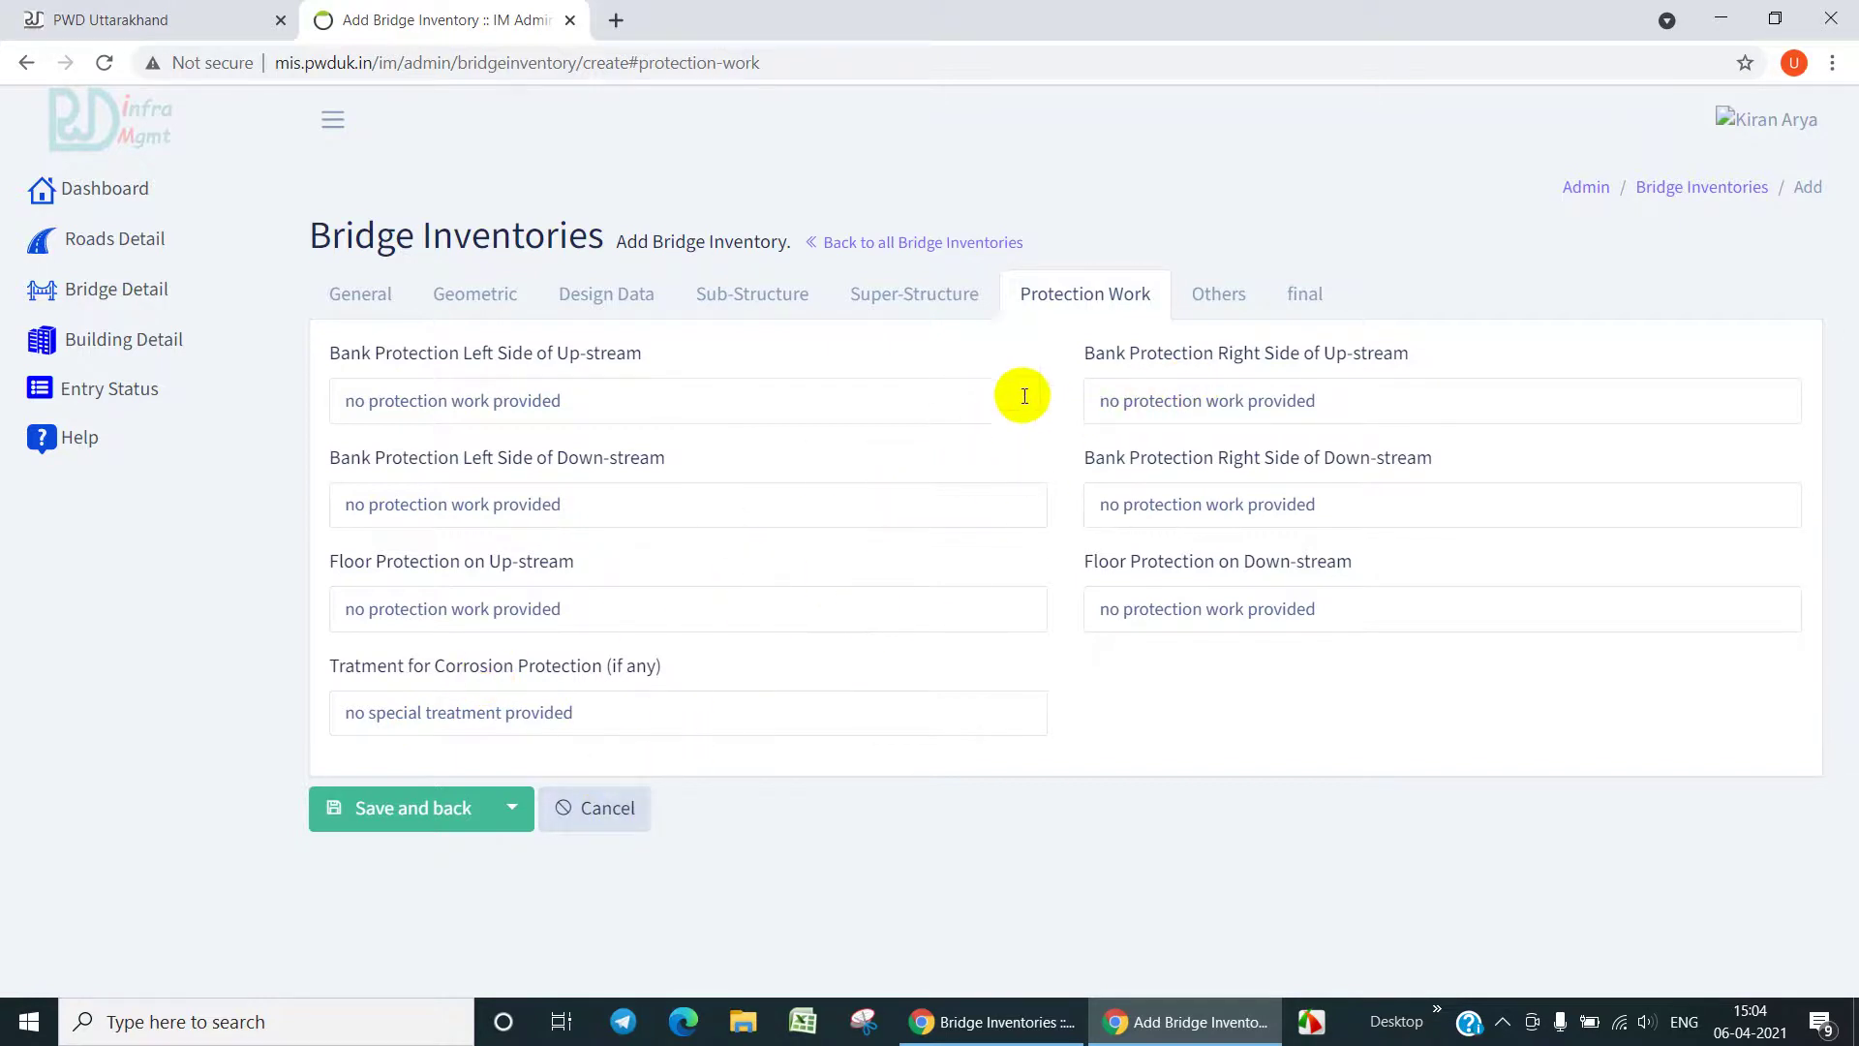
{"action": "left_click", "coordinate": [1212, 295]}
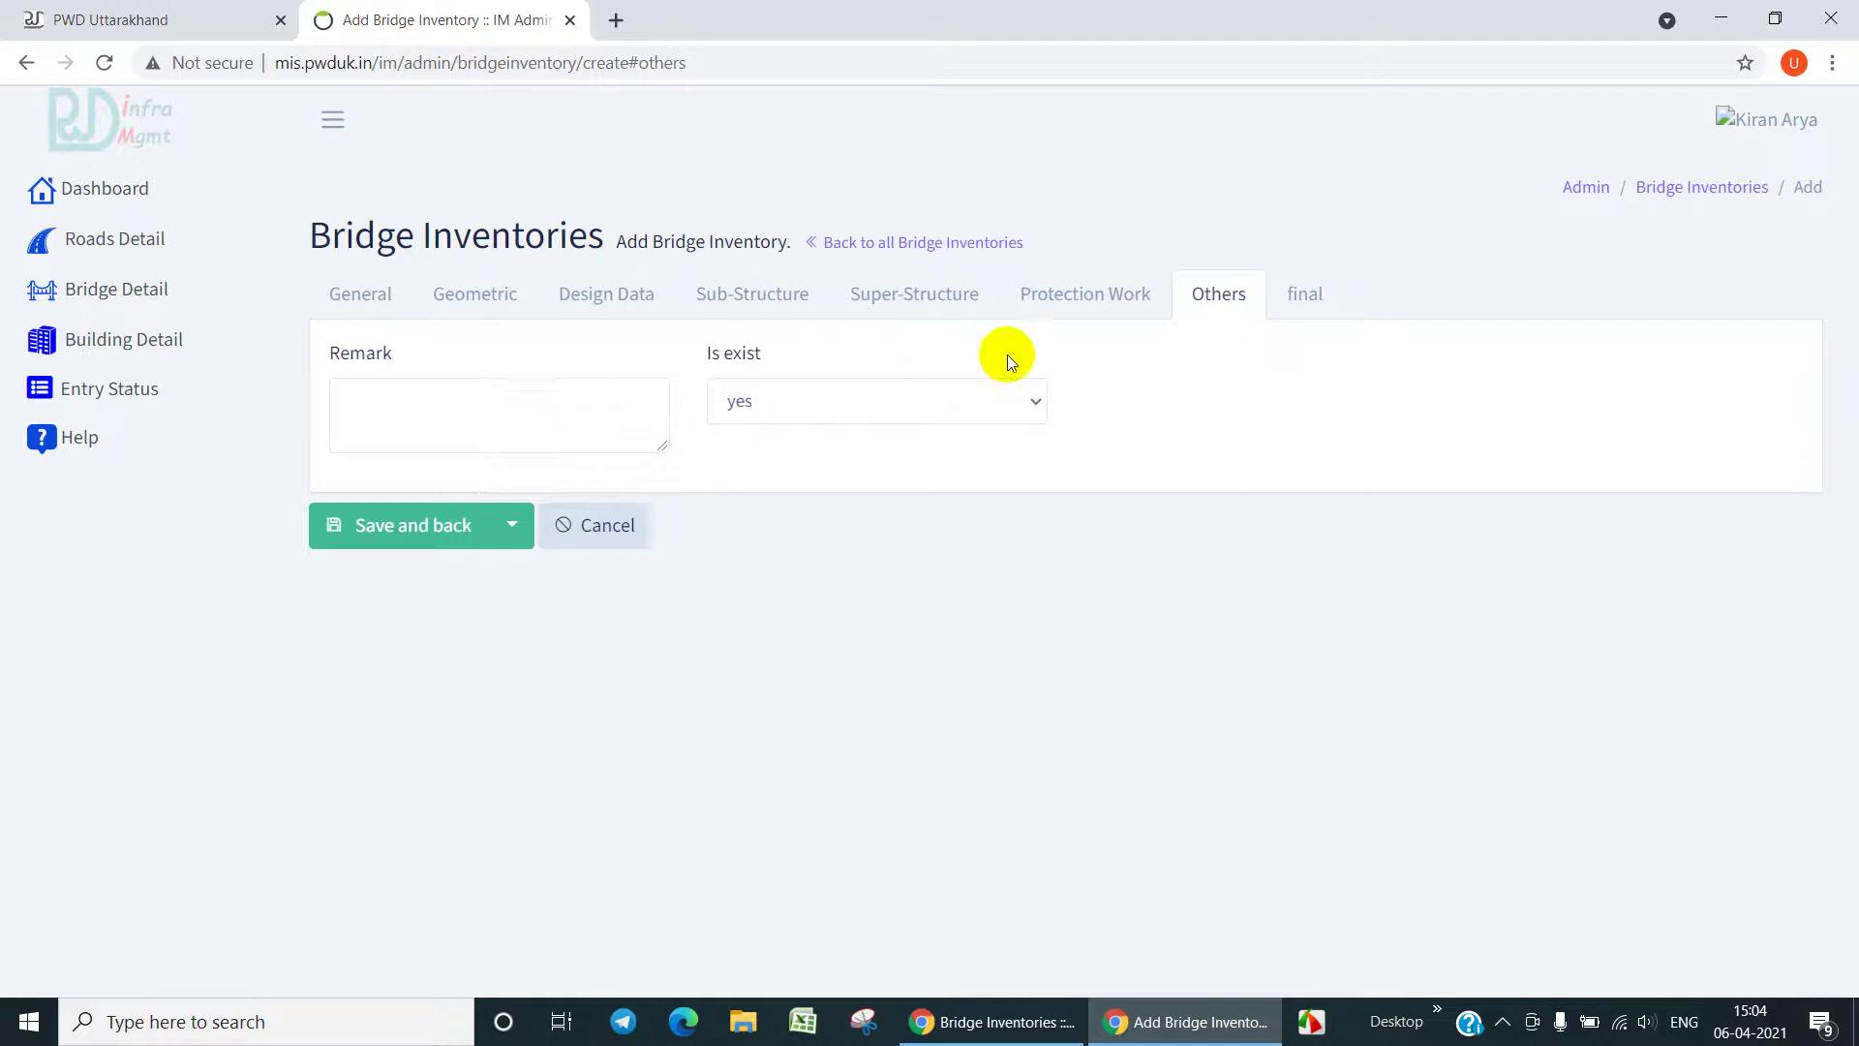
{"action": "left_click", "coordinate": [1313, 308]}
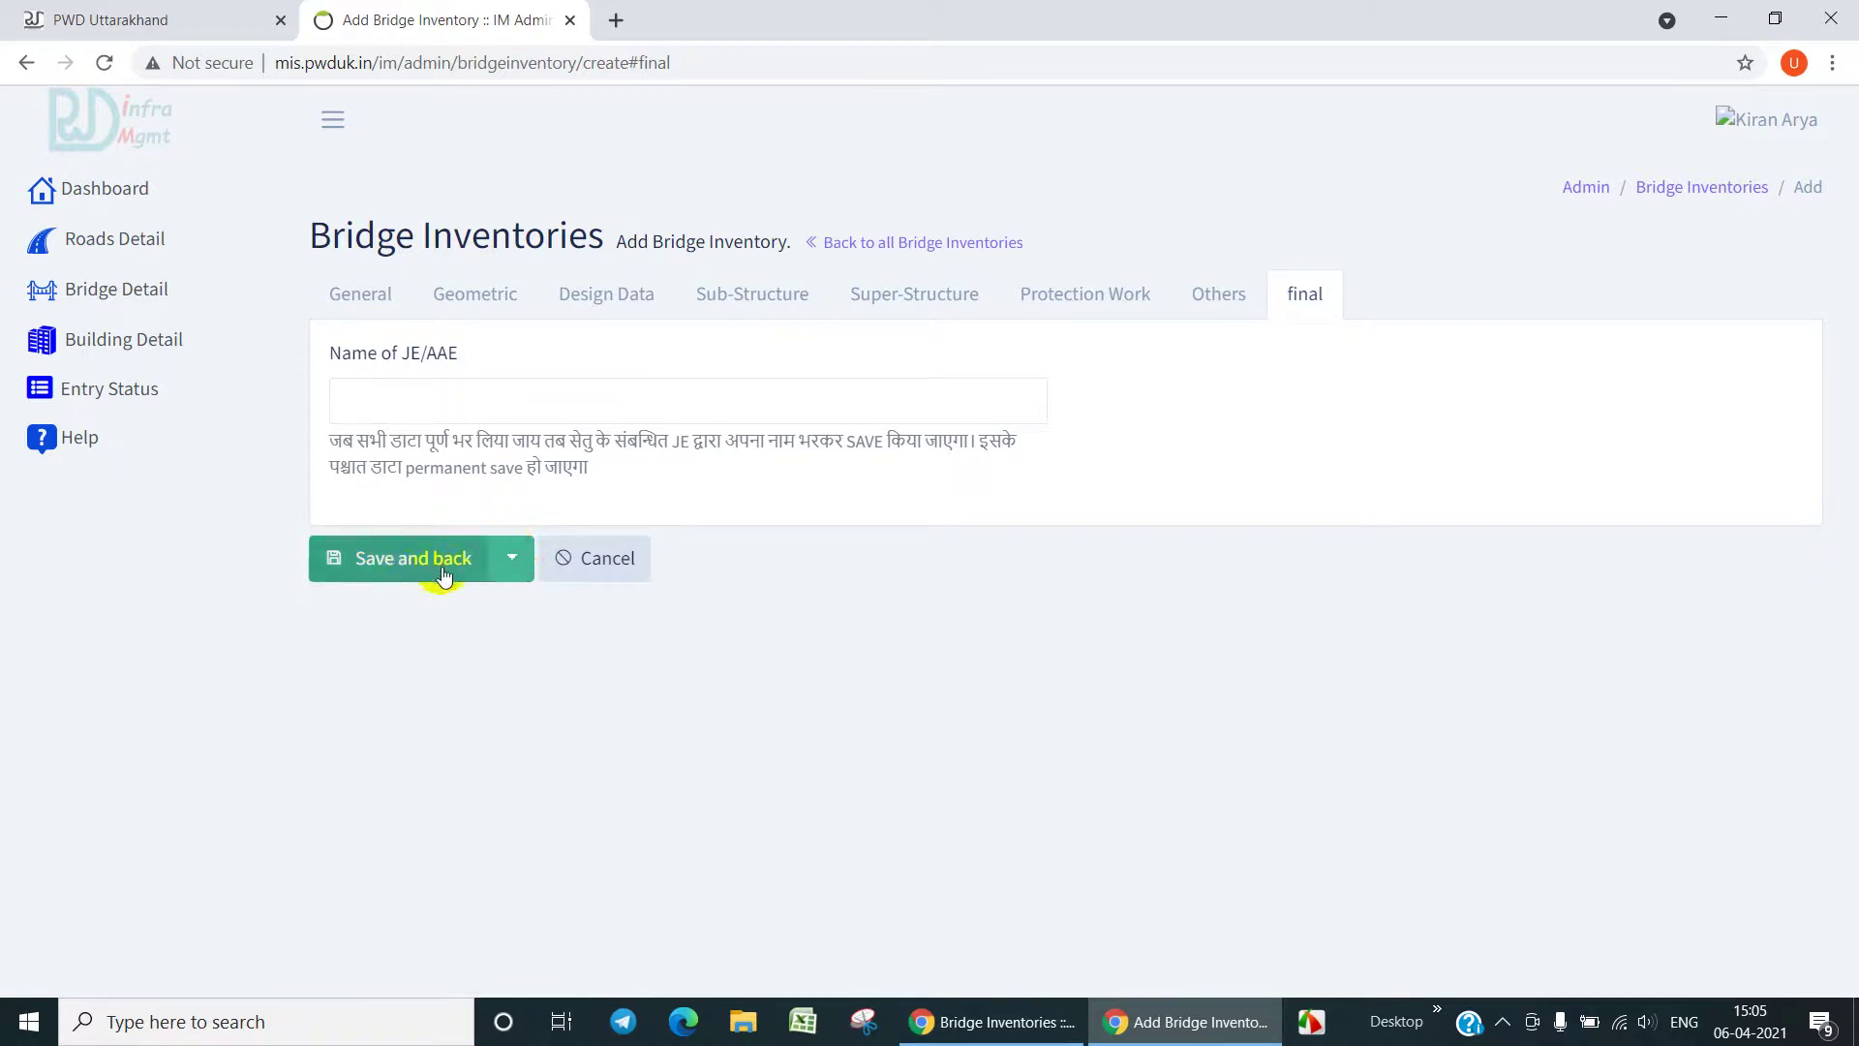
{"action": "left_click", "coordinate": [515, 562]}
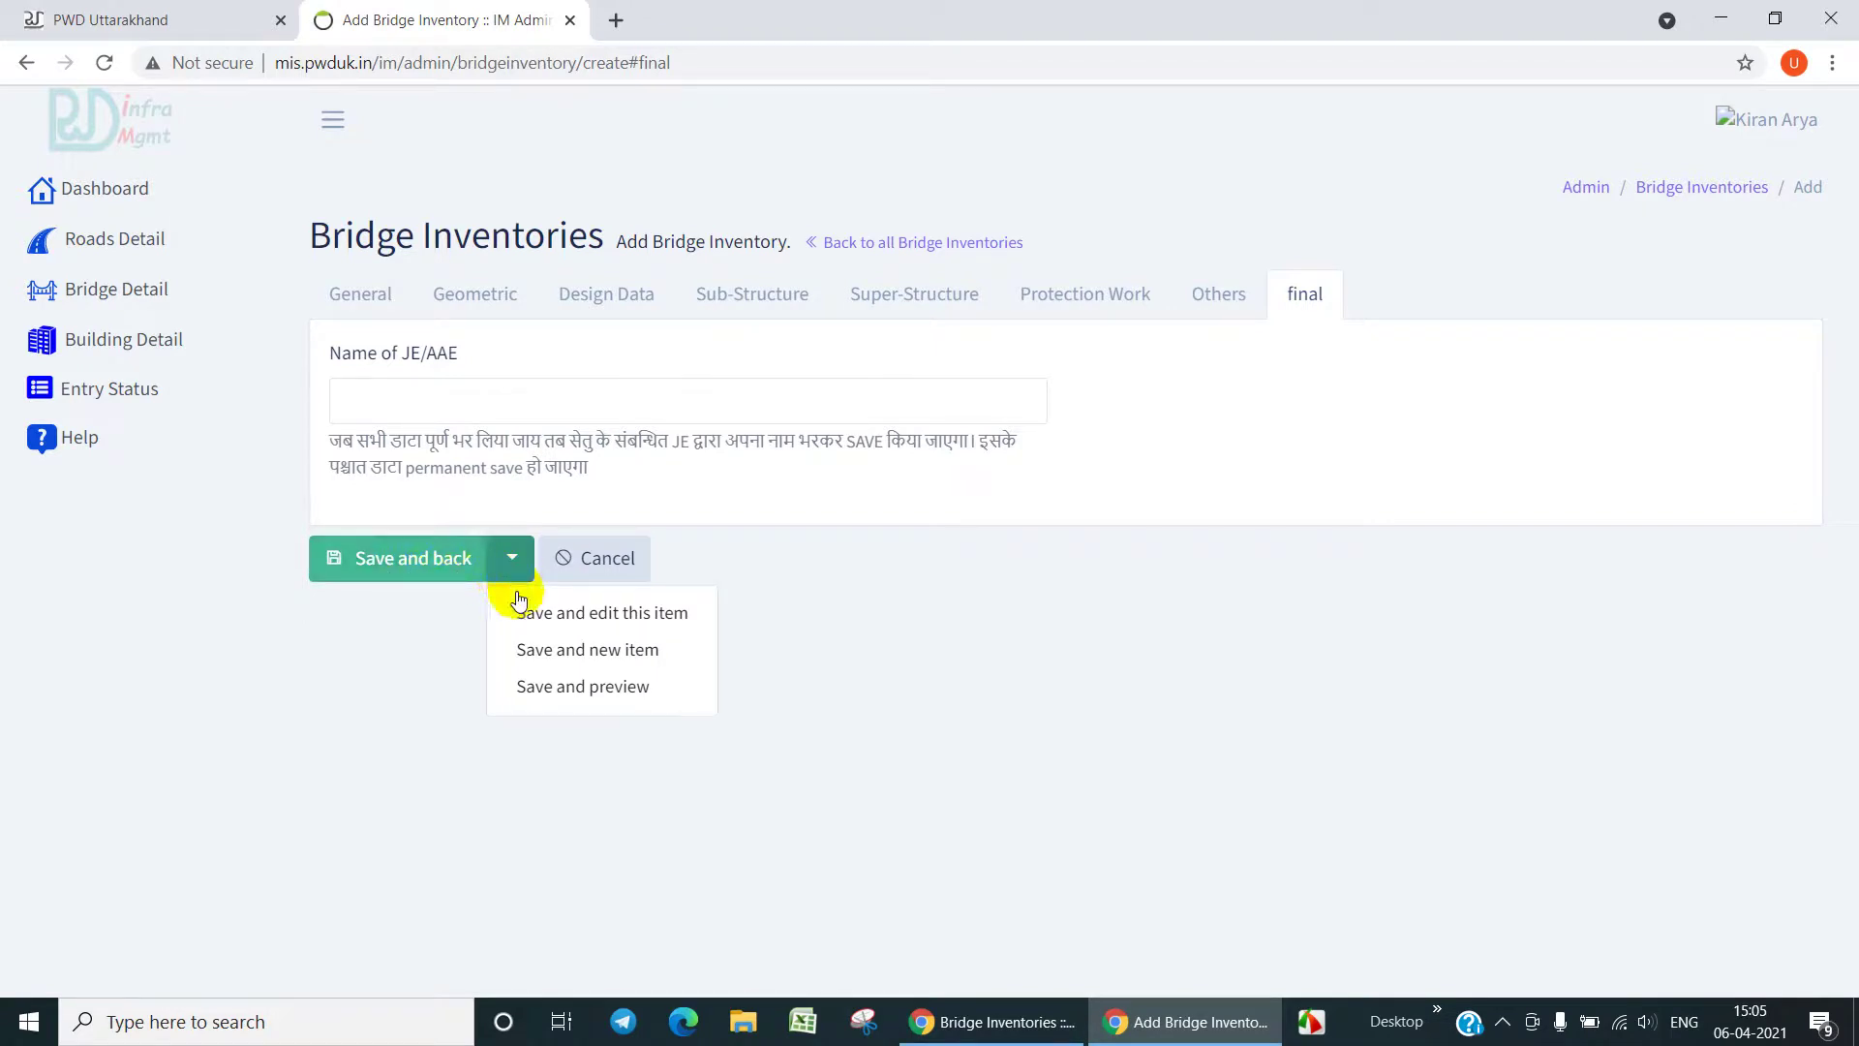
{"action": "left_click", "coordinate": [556, 685]}
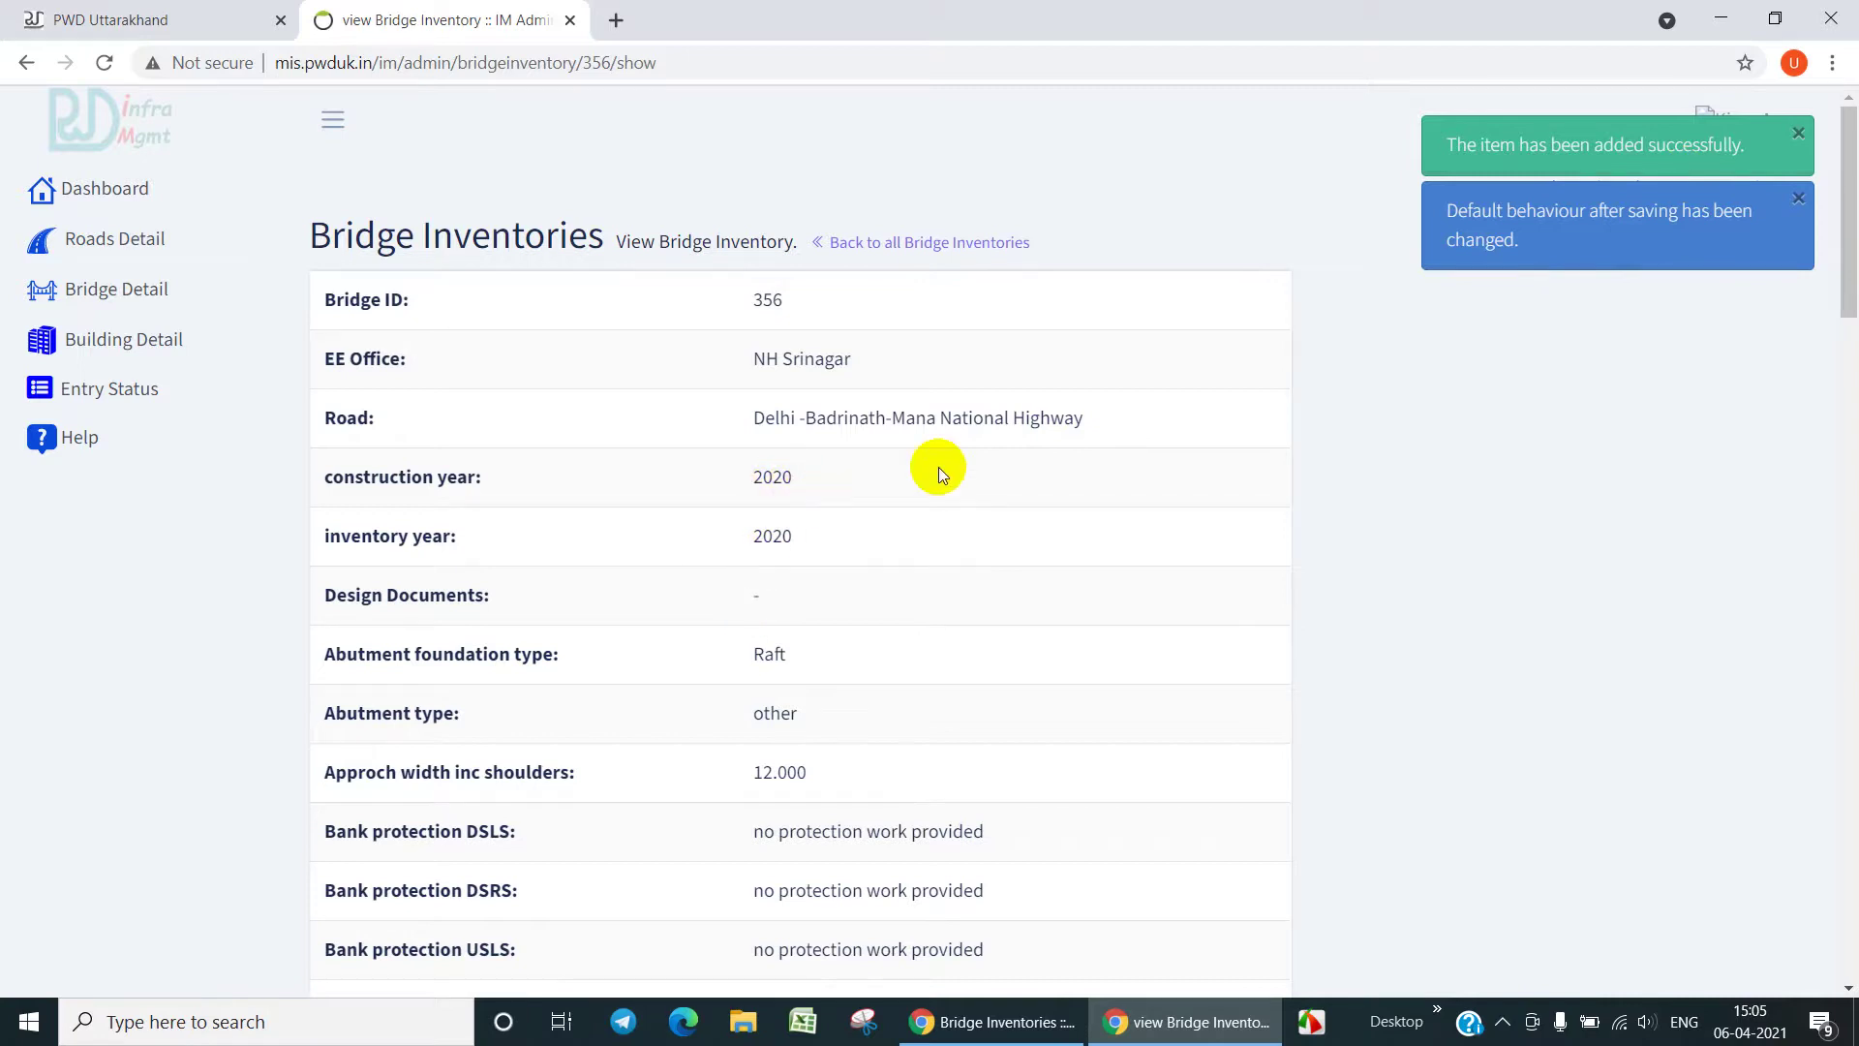
- Review the saved bridge record from its general details through the design, pier, railing and span fields
{"action": "scroll", "coordinate": [1427, 432], "scroll_direction": "down", "scroll_amount": 6}
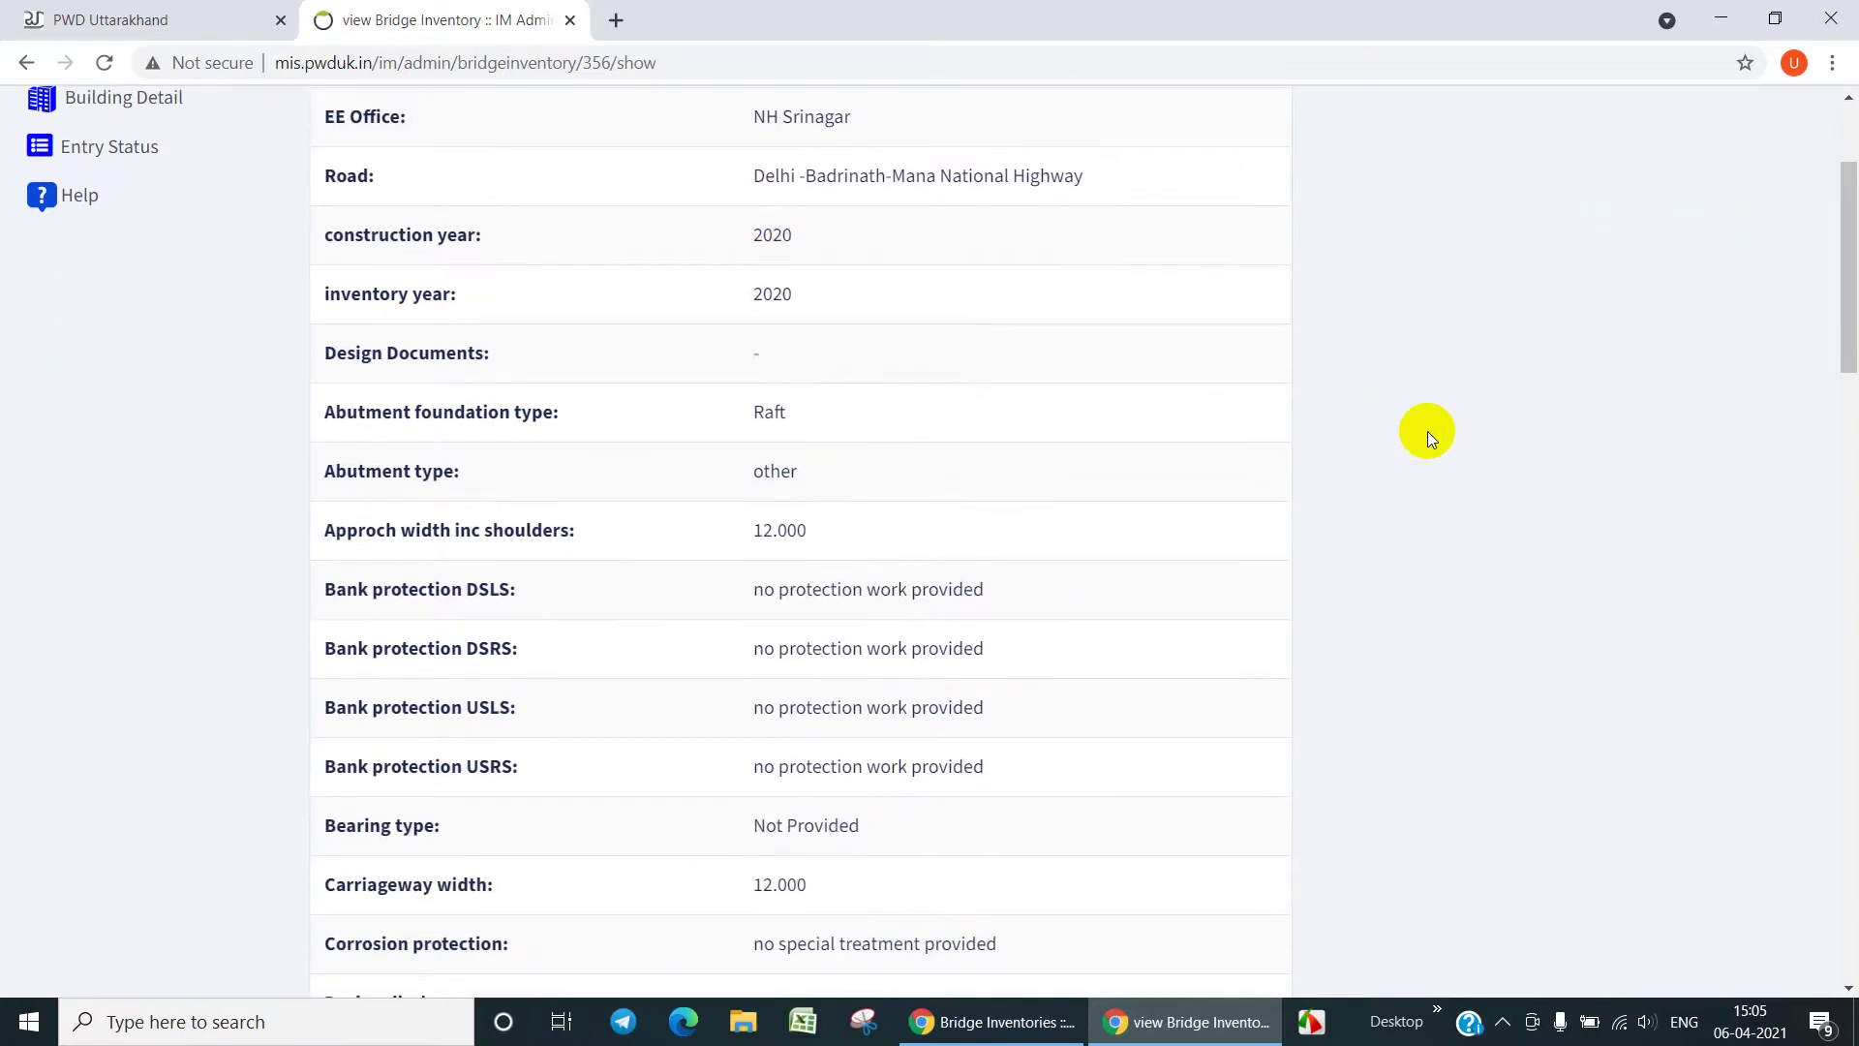
{"action": "scroll", "coordinate": [1426, 432], "scroll_direction": "down", "scroll_amount": 6}
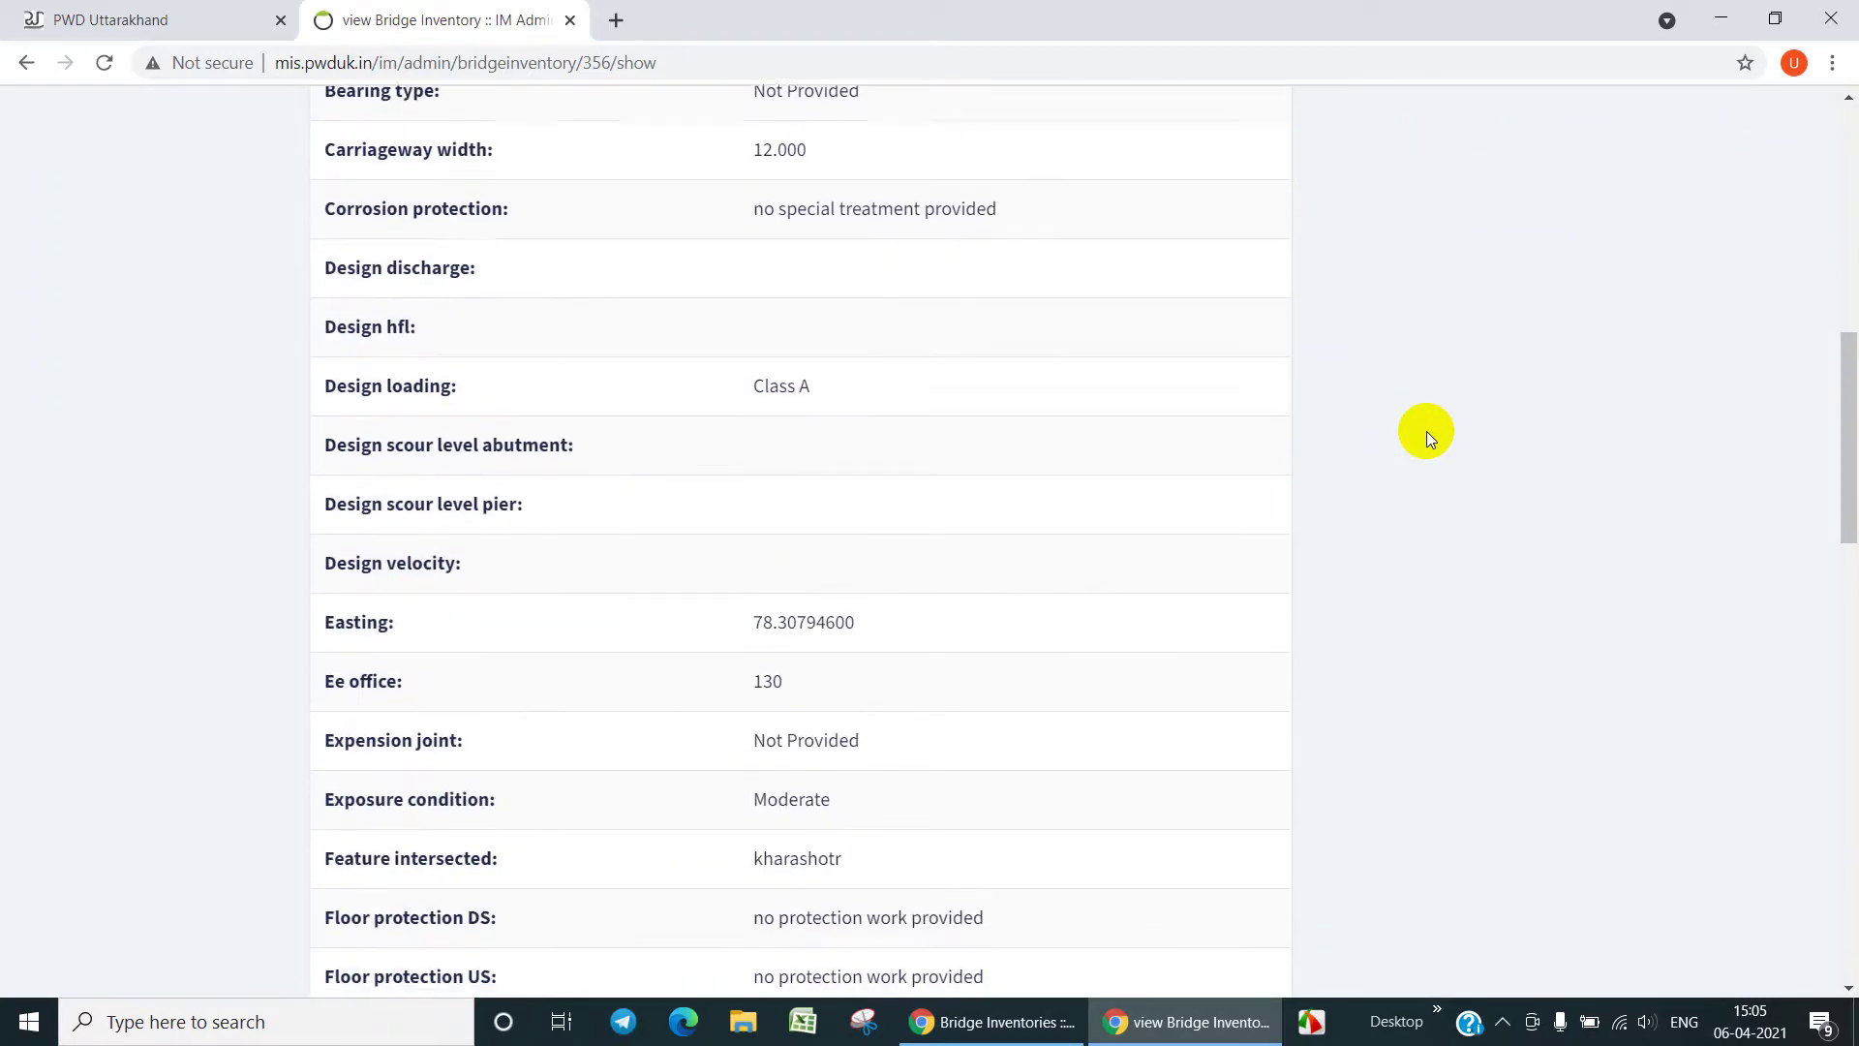
{"action": "scroll", "coordinate": [1426, 431], "scroll_direction": "down", "scroll_amount": 9}
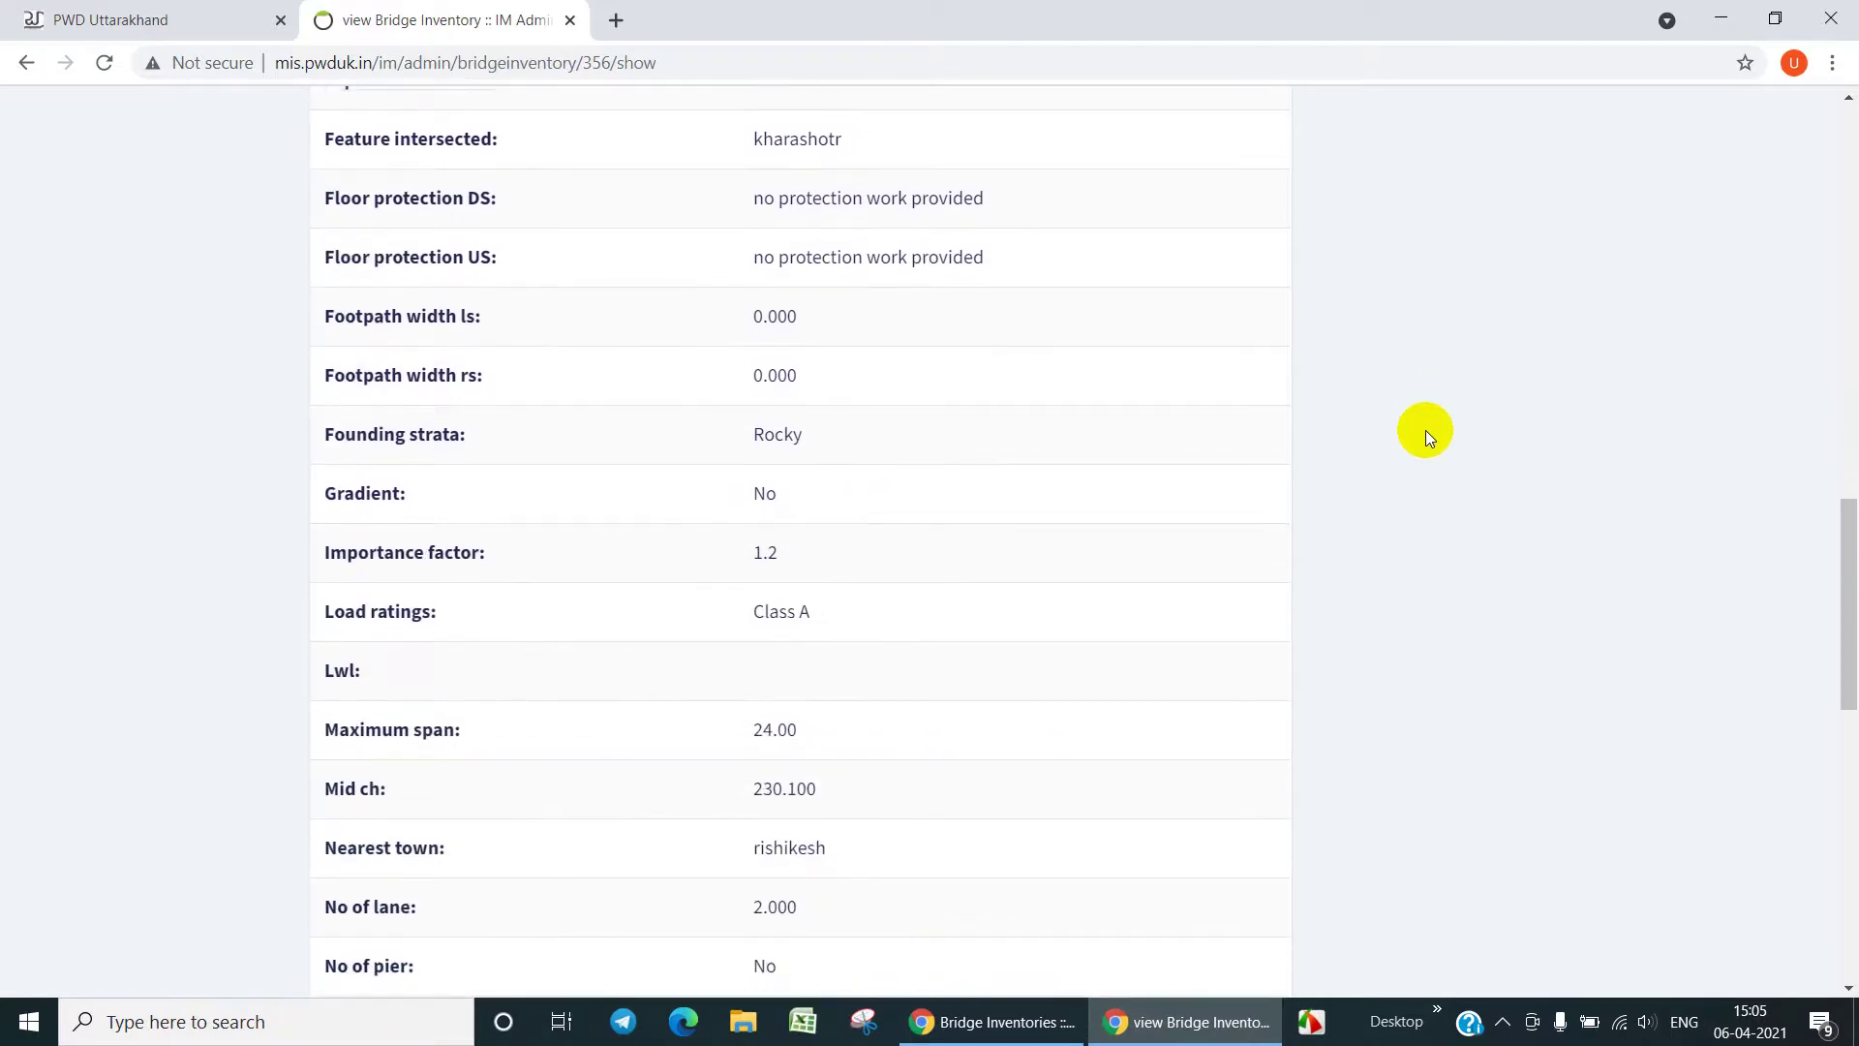
{"action": "scroll", "coordinate": [1425, 430], "scroll_direction": "down", "scroll_amount": 4}
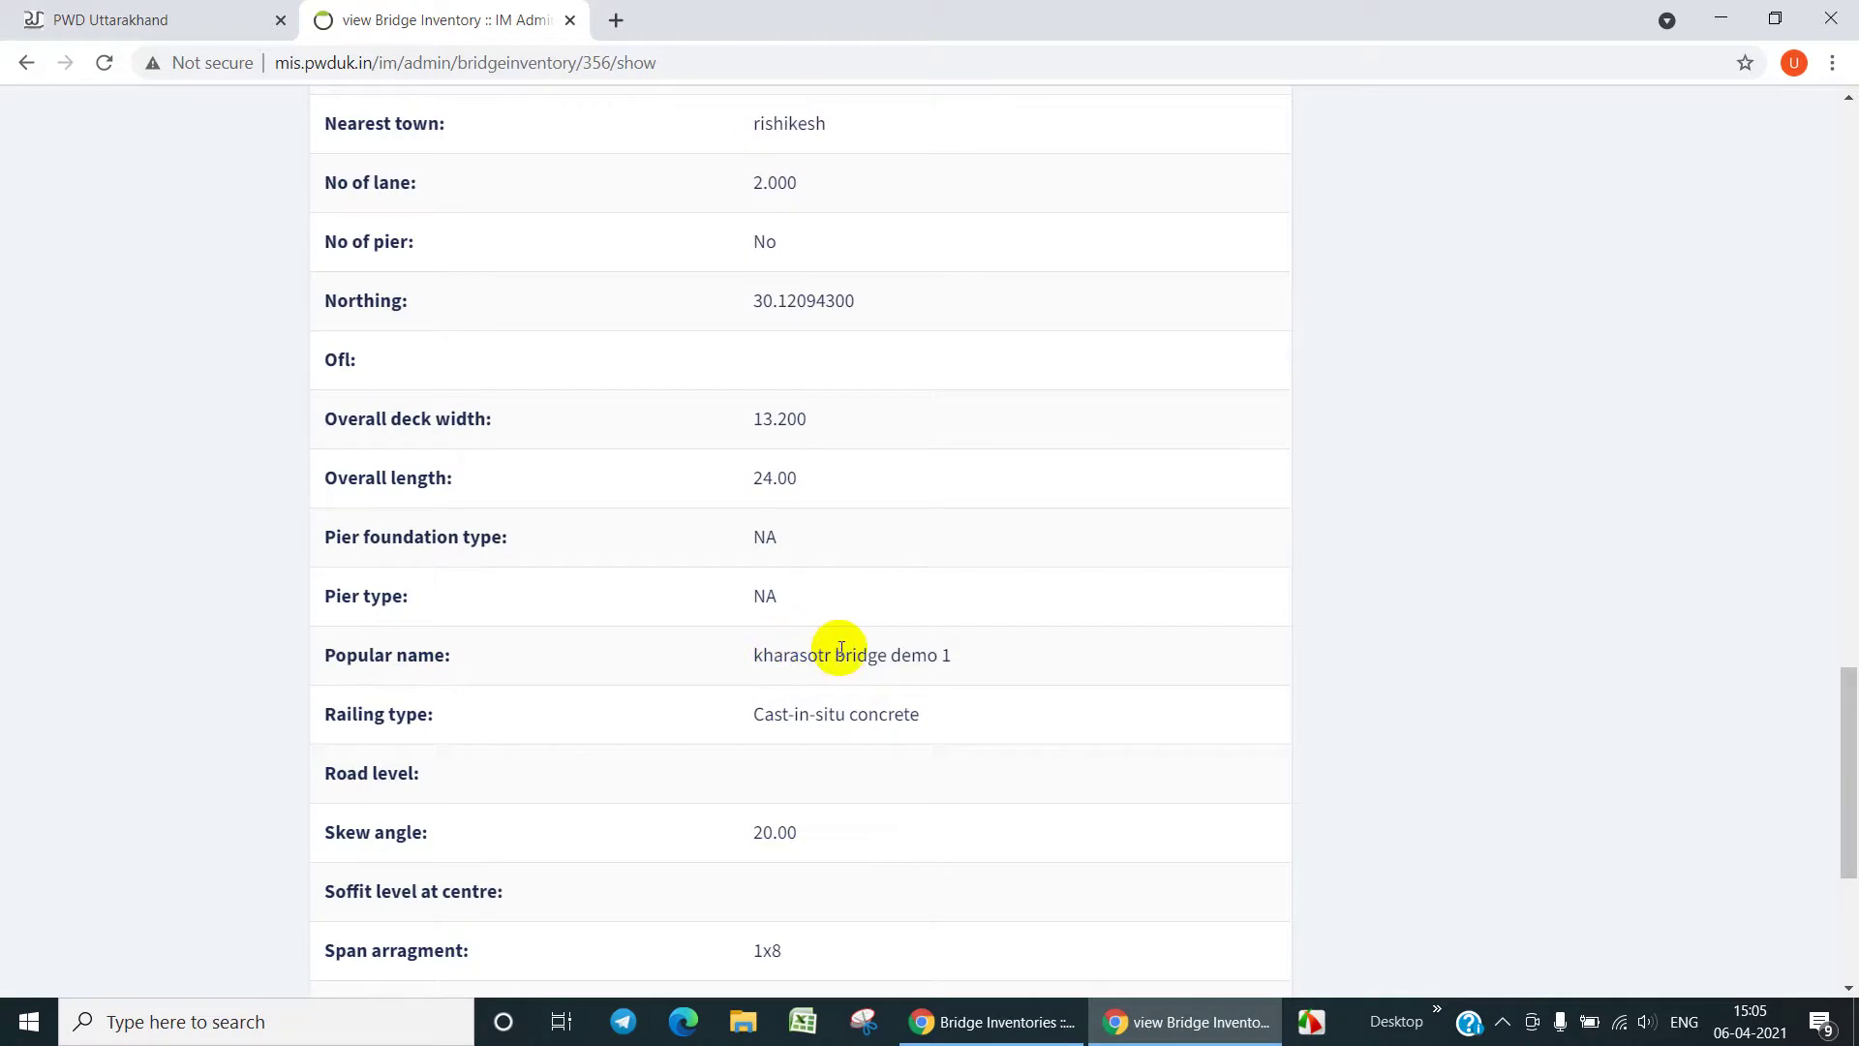
{"action": "scroll", "coordinate": [929, 680], "scroll_direction": "up", "scroll_amount": 15}
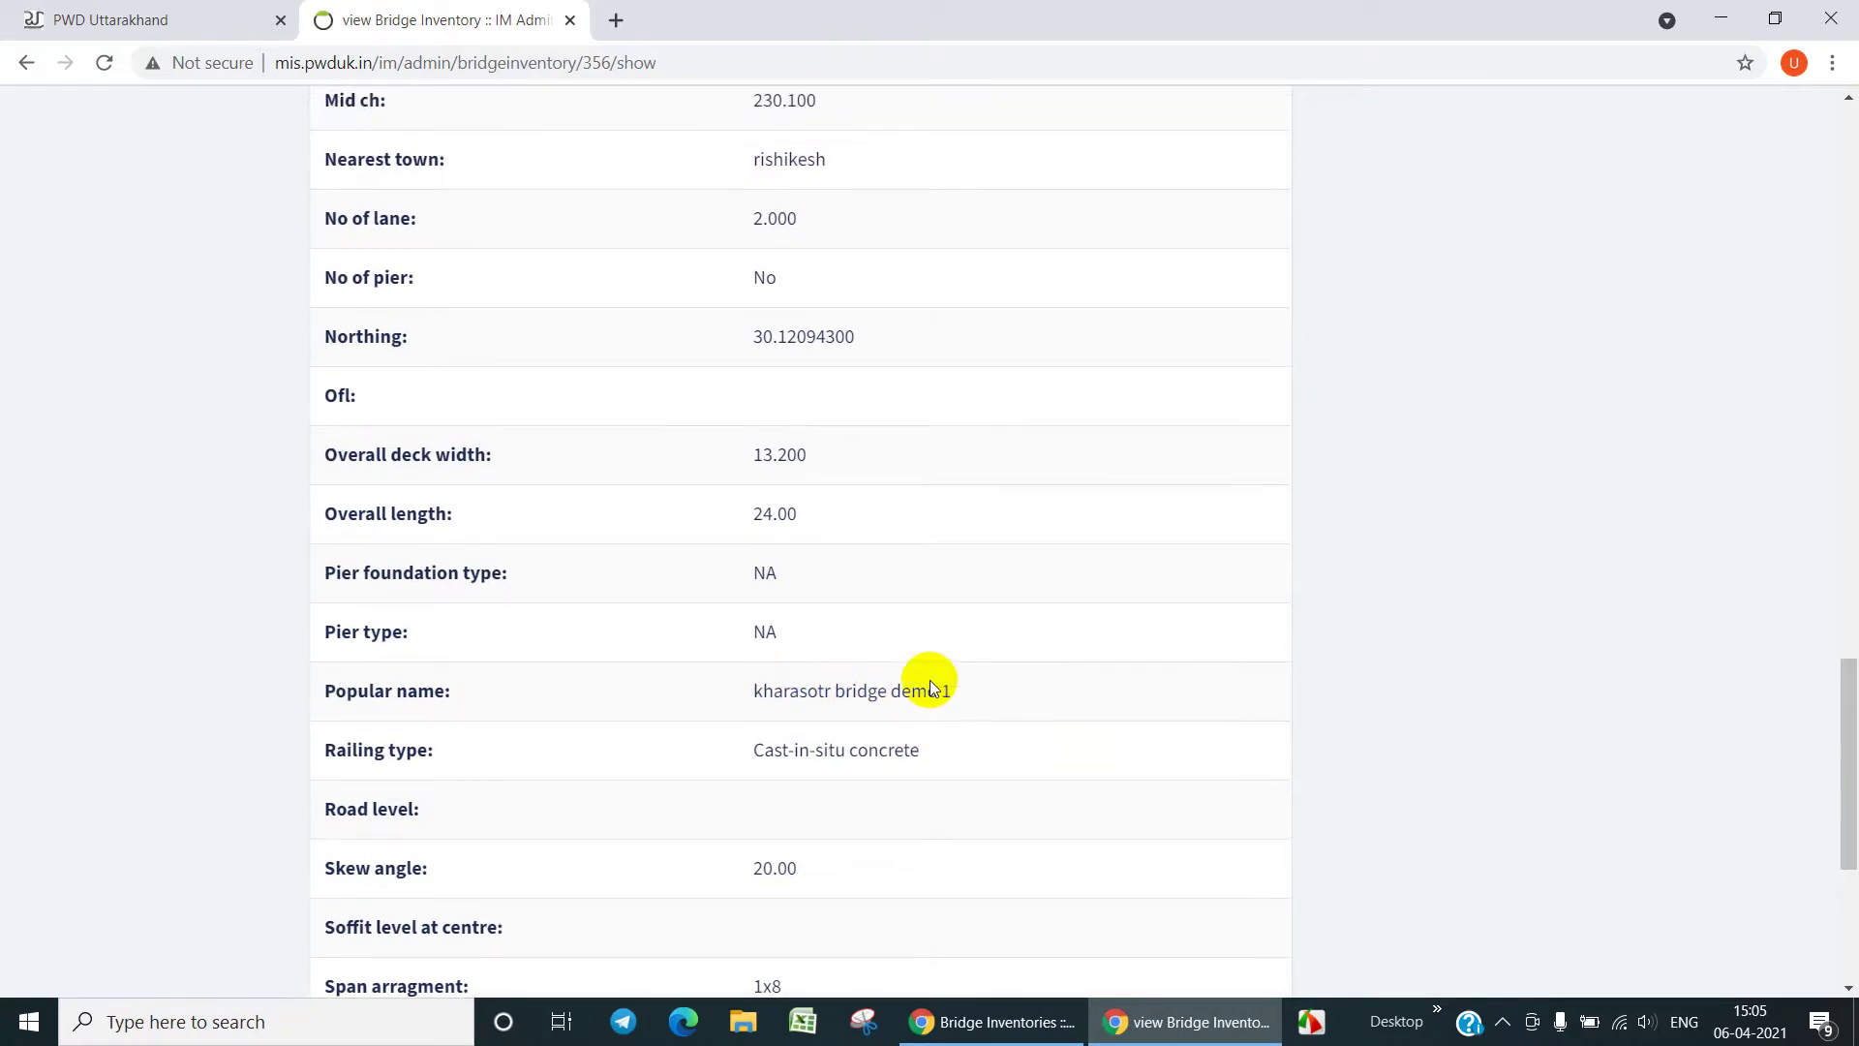
{"action": "scroll", "coordinate": [924, 668], "scroll_direction": "up", "scroll_amount": 6}
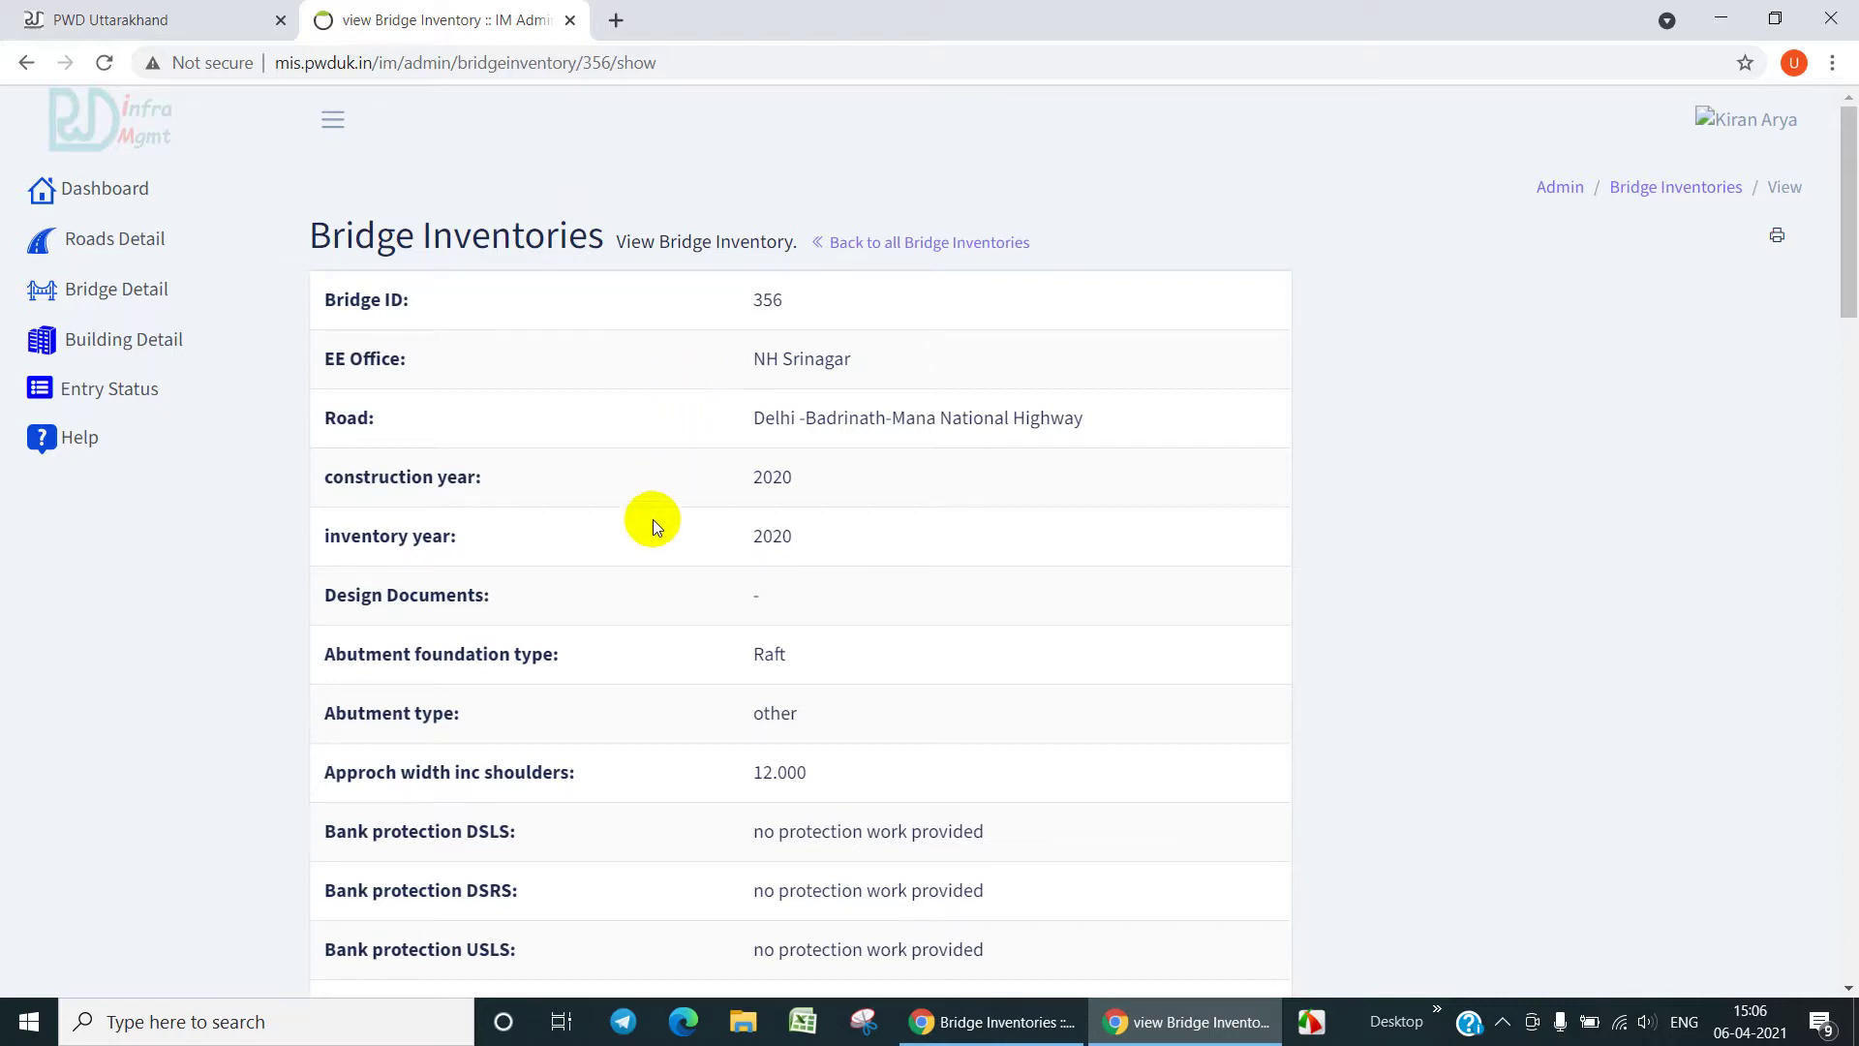
- Open the saved bridge record for editing from the end of its details and check its Design Data and Sub-Structure sections
{"action": "scroll", "coordinate": [651, 522], "scroll_direction": "down", "scroll_amount": 15}
{"action": "scroll", "coordinate": [649, 522], "scroll_direction": "down", "scroll_amount": 13}
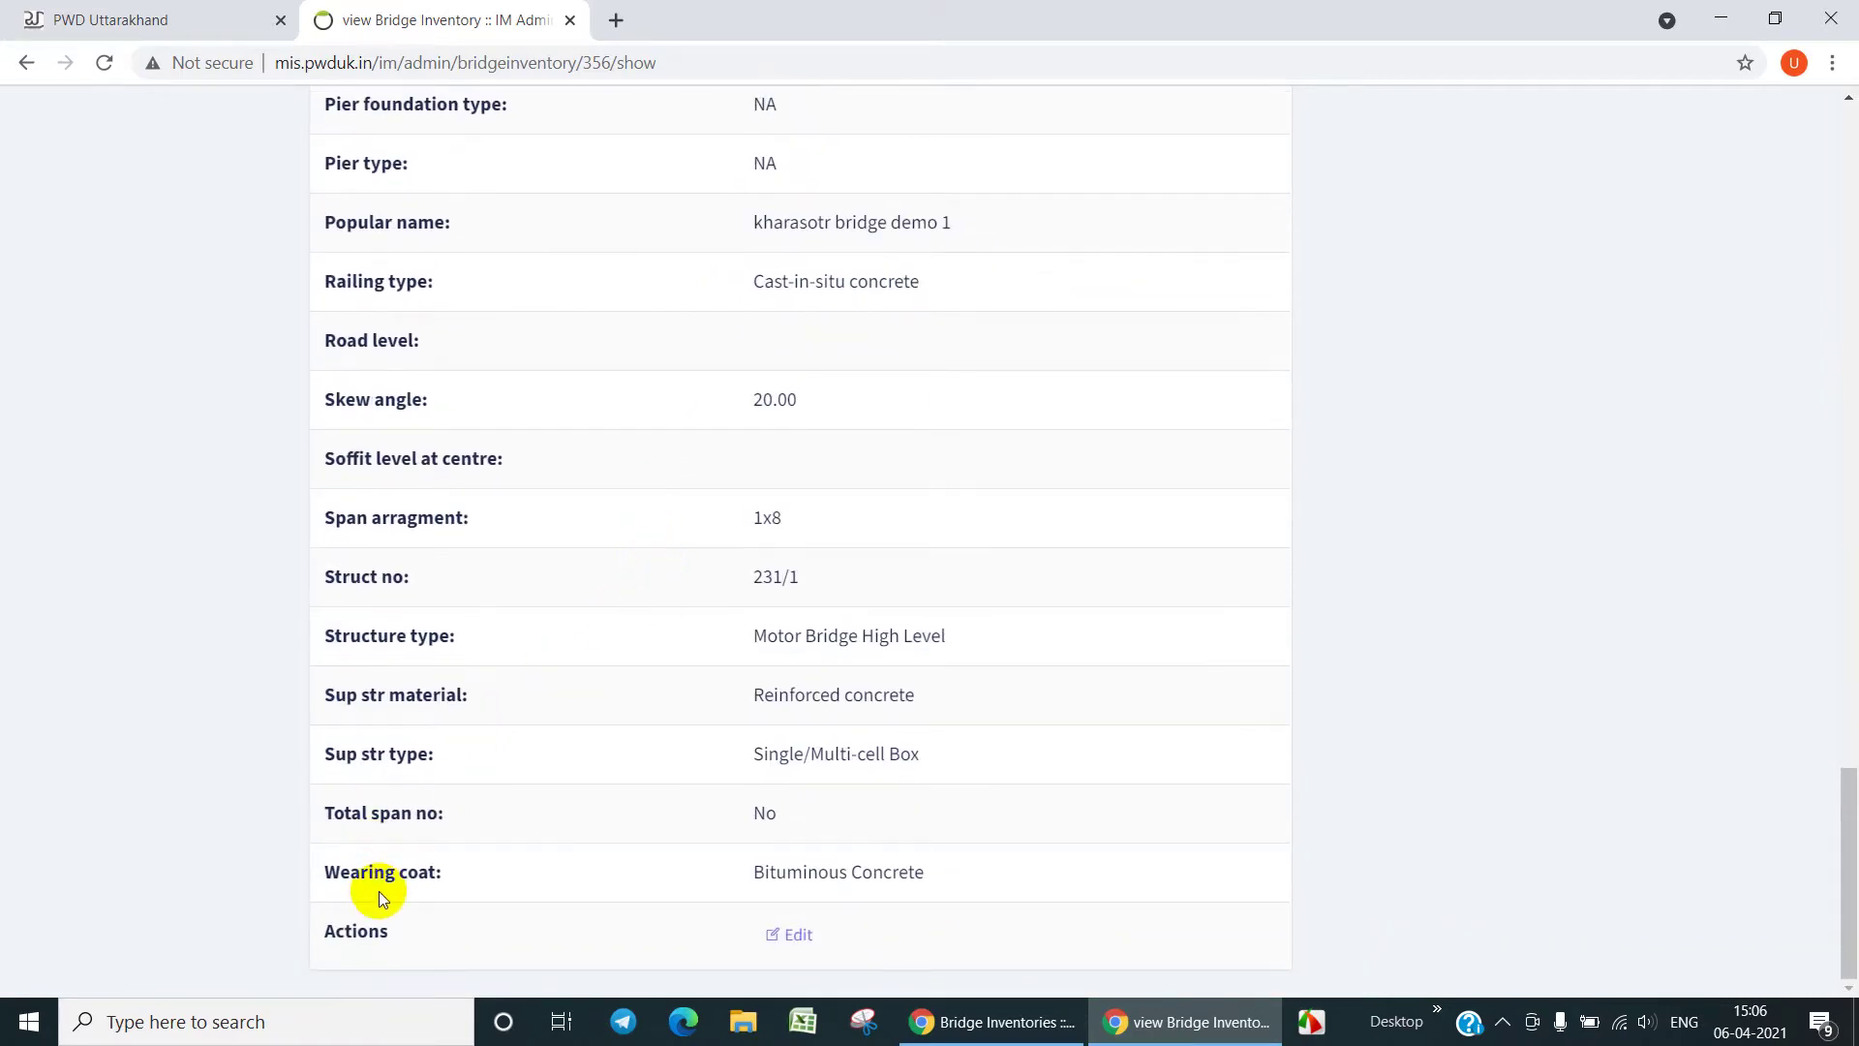
{"action": "left_click", "coordinate": [790, 937]}
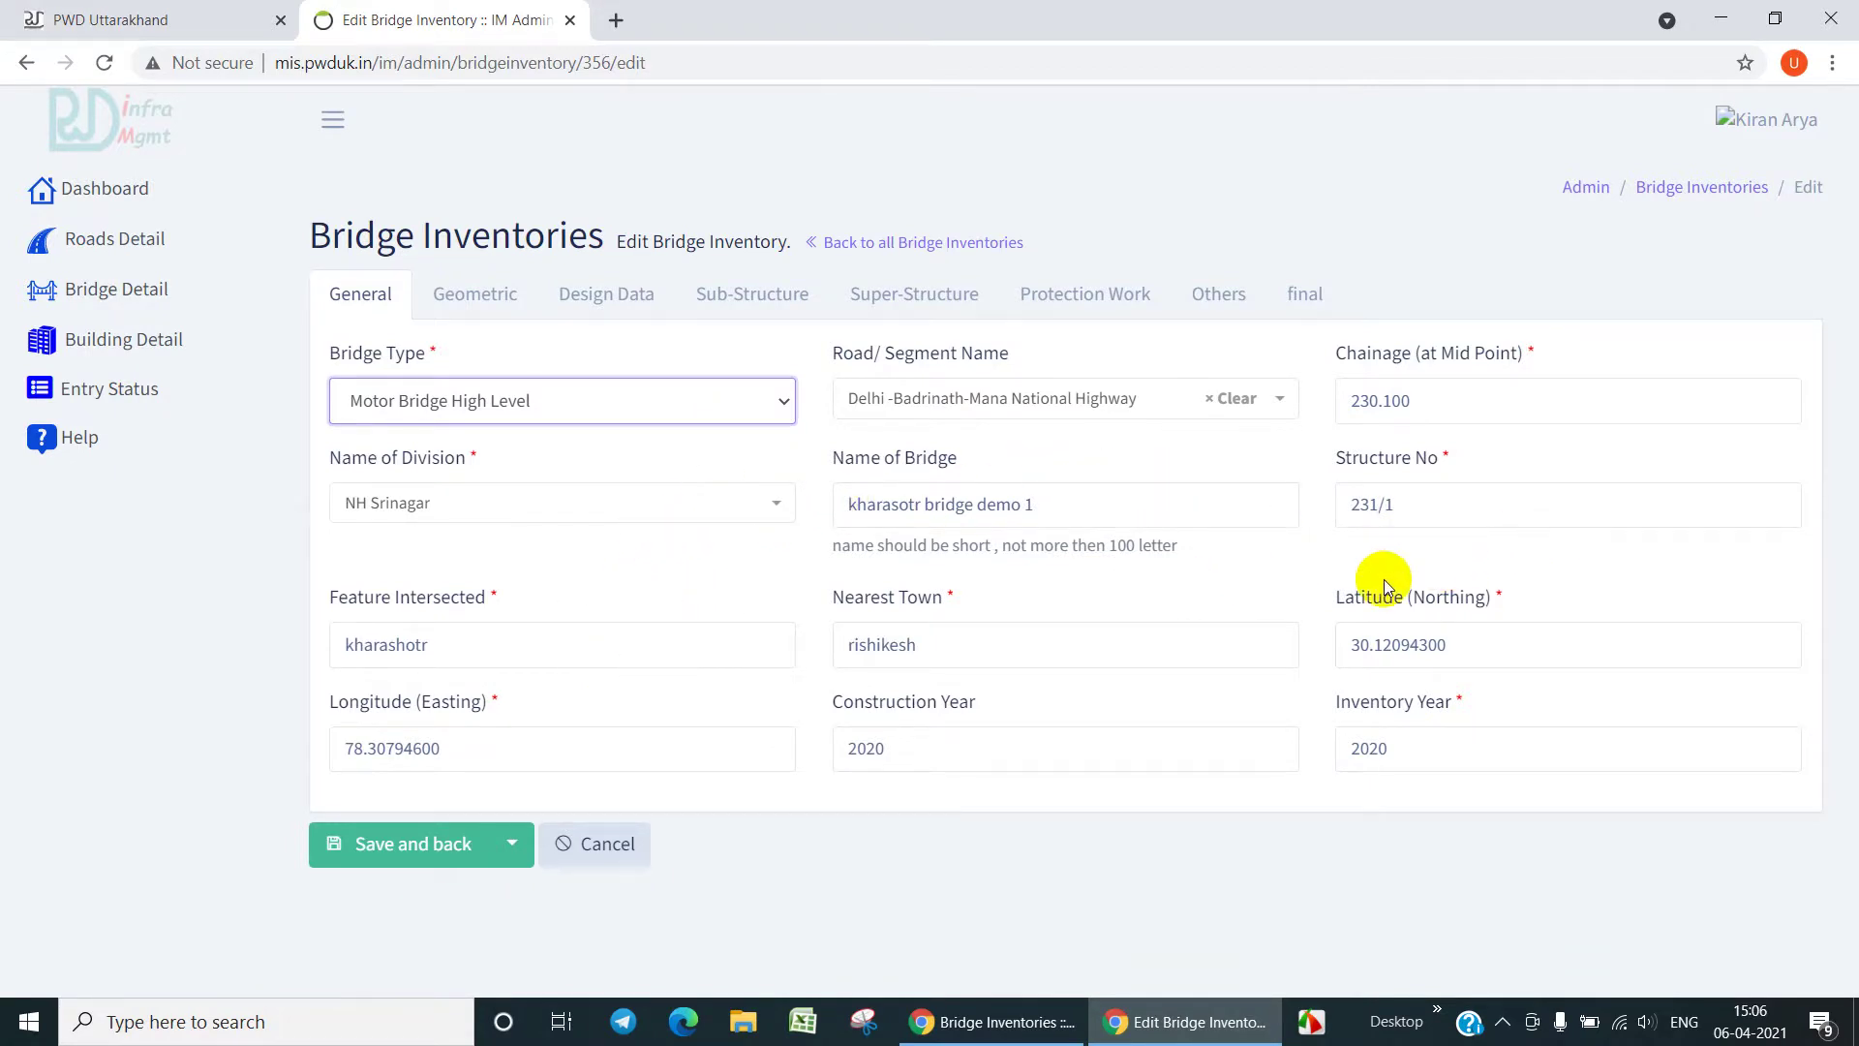
{"action": "left_click", "coordinate": [587, 295]}
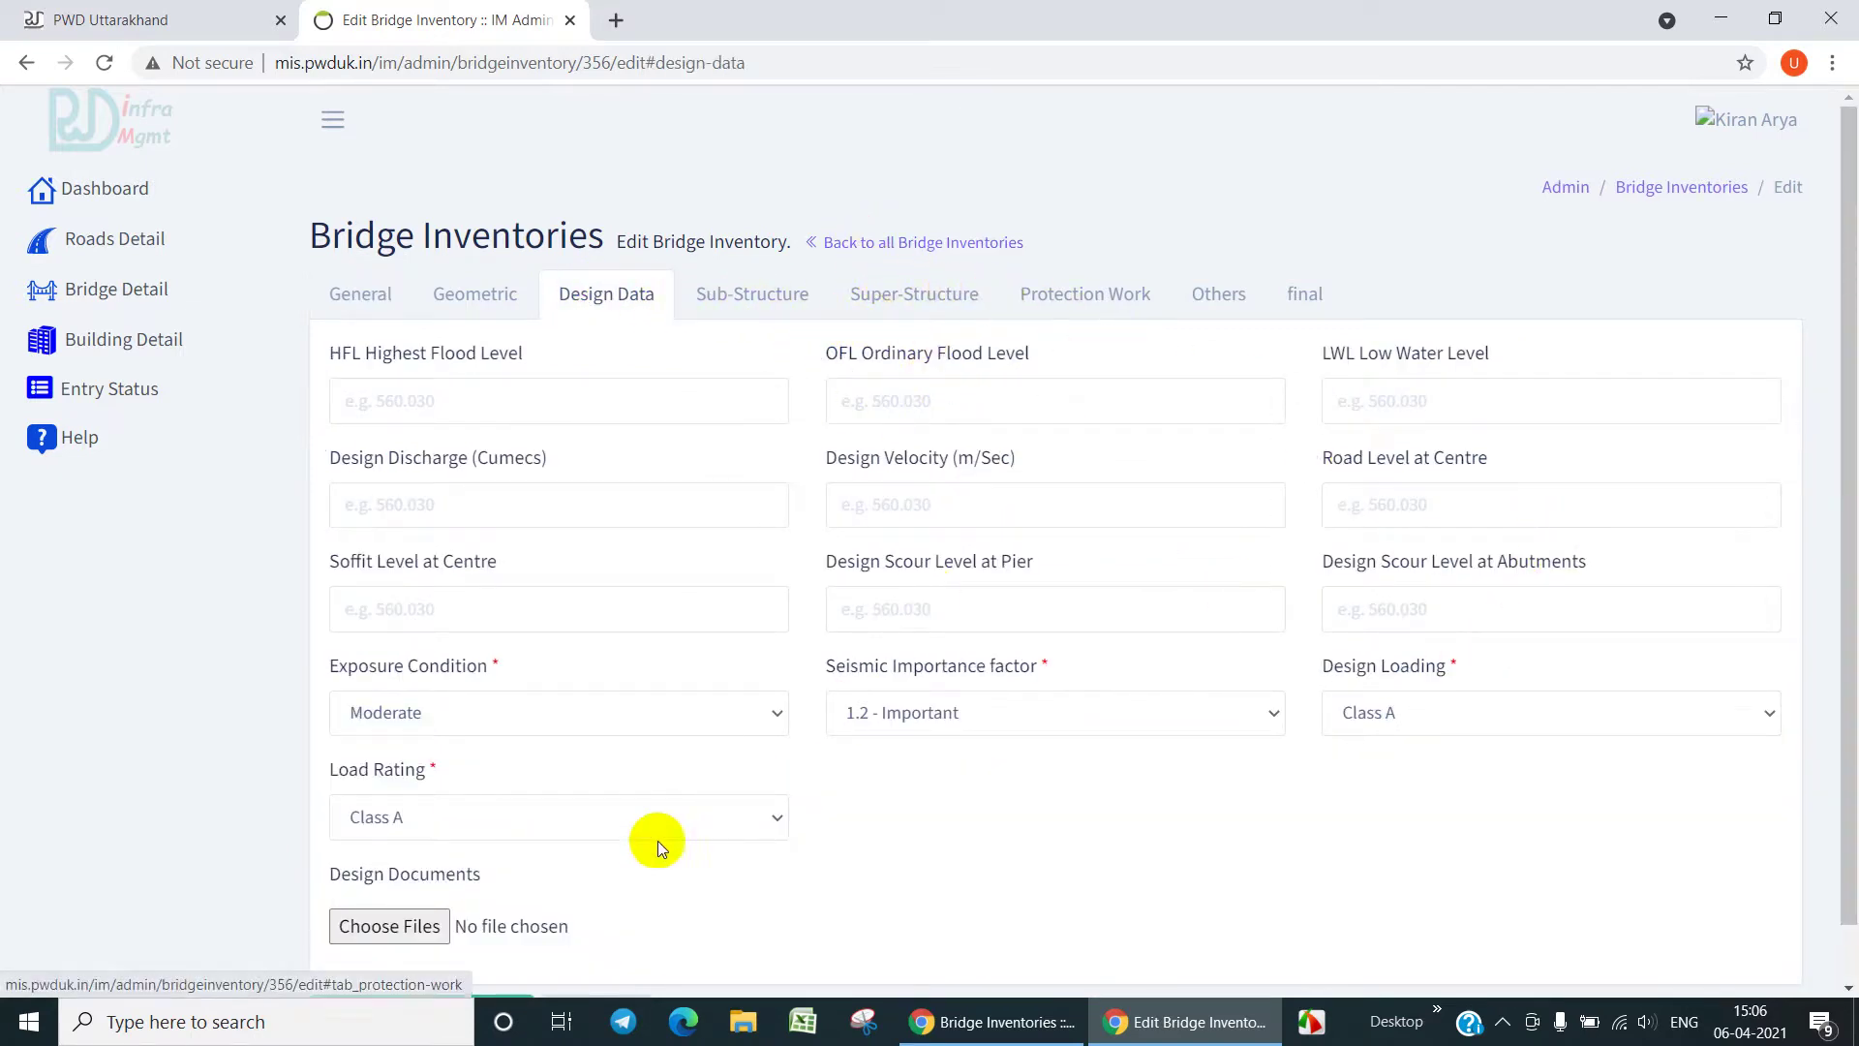
{"action": "left_click", "coordinate": [754, 296]}
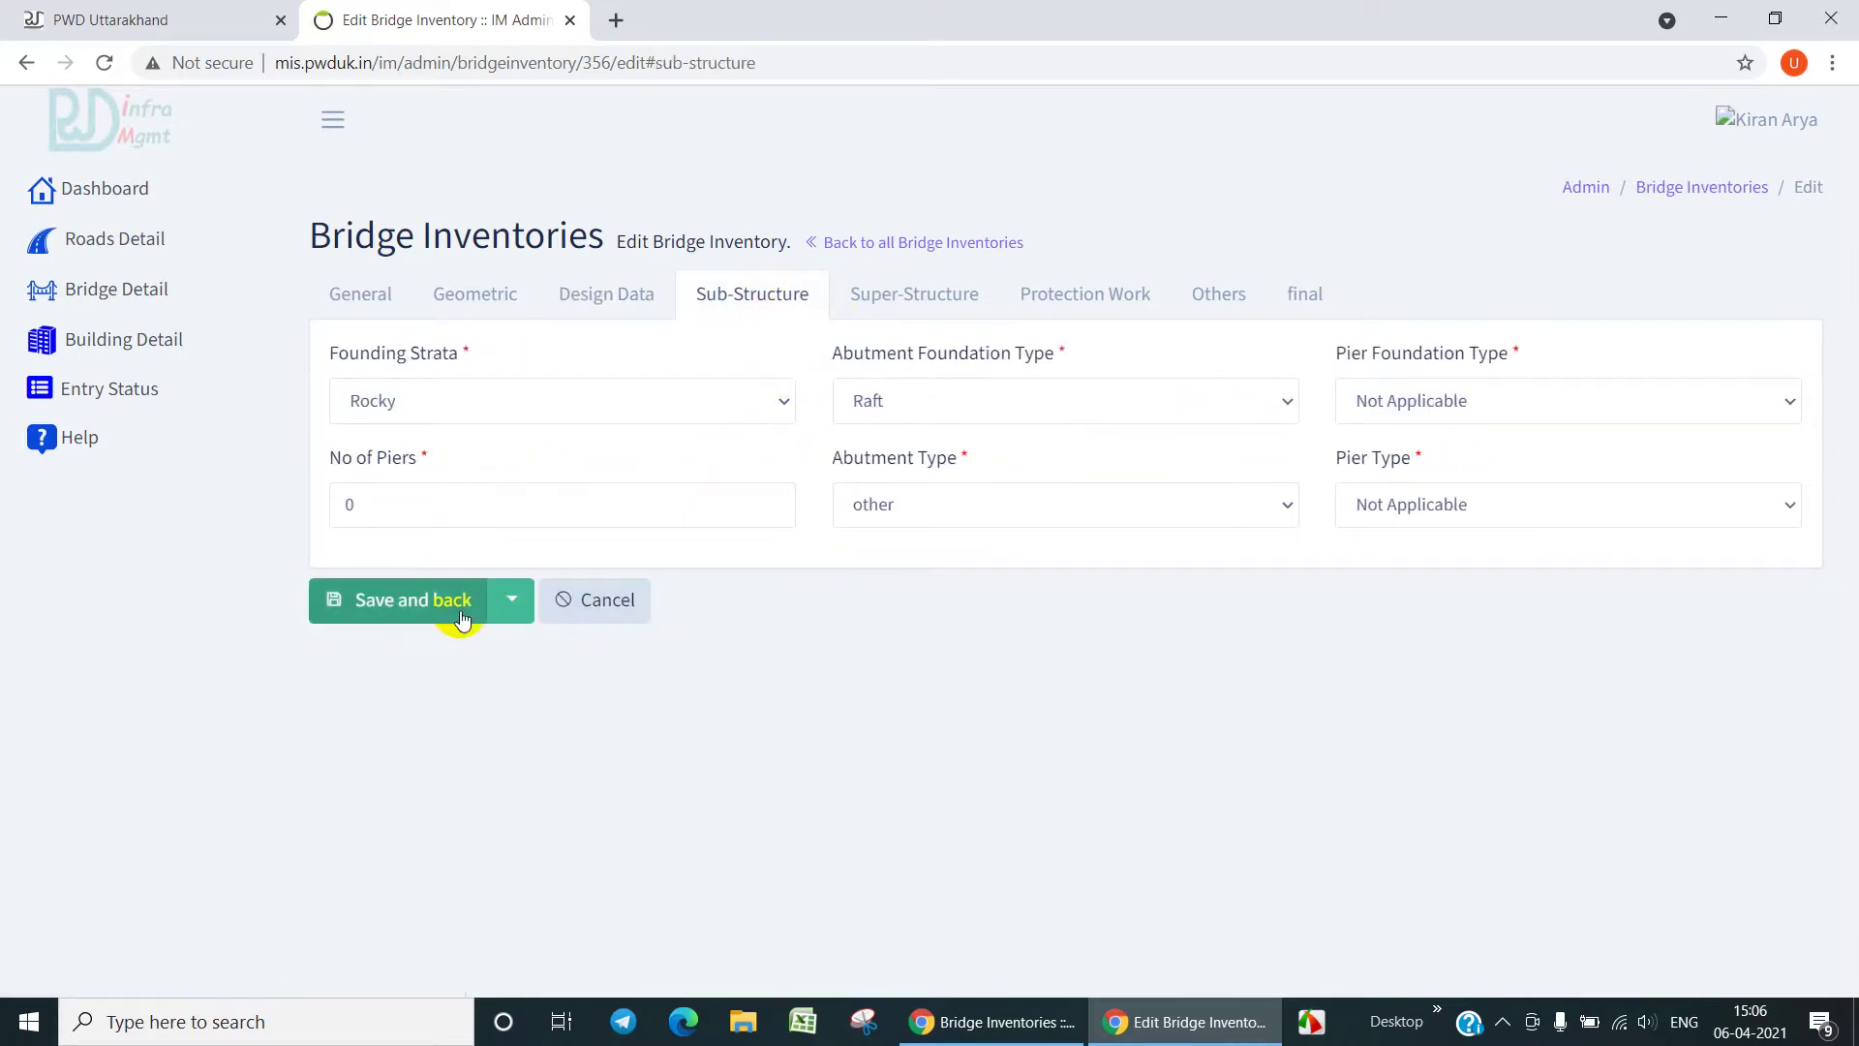
- Save the edited bridge record with the preview option and look over its details
{"action": "left_click", "coordinate": [513, 606]}
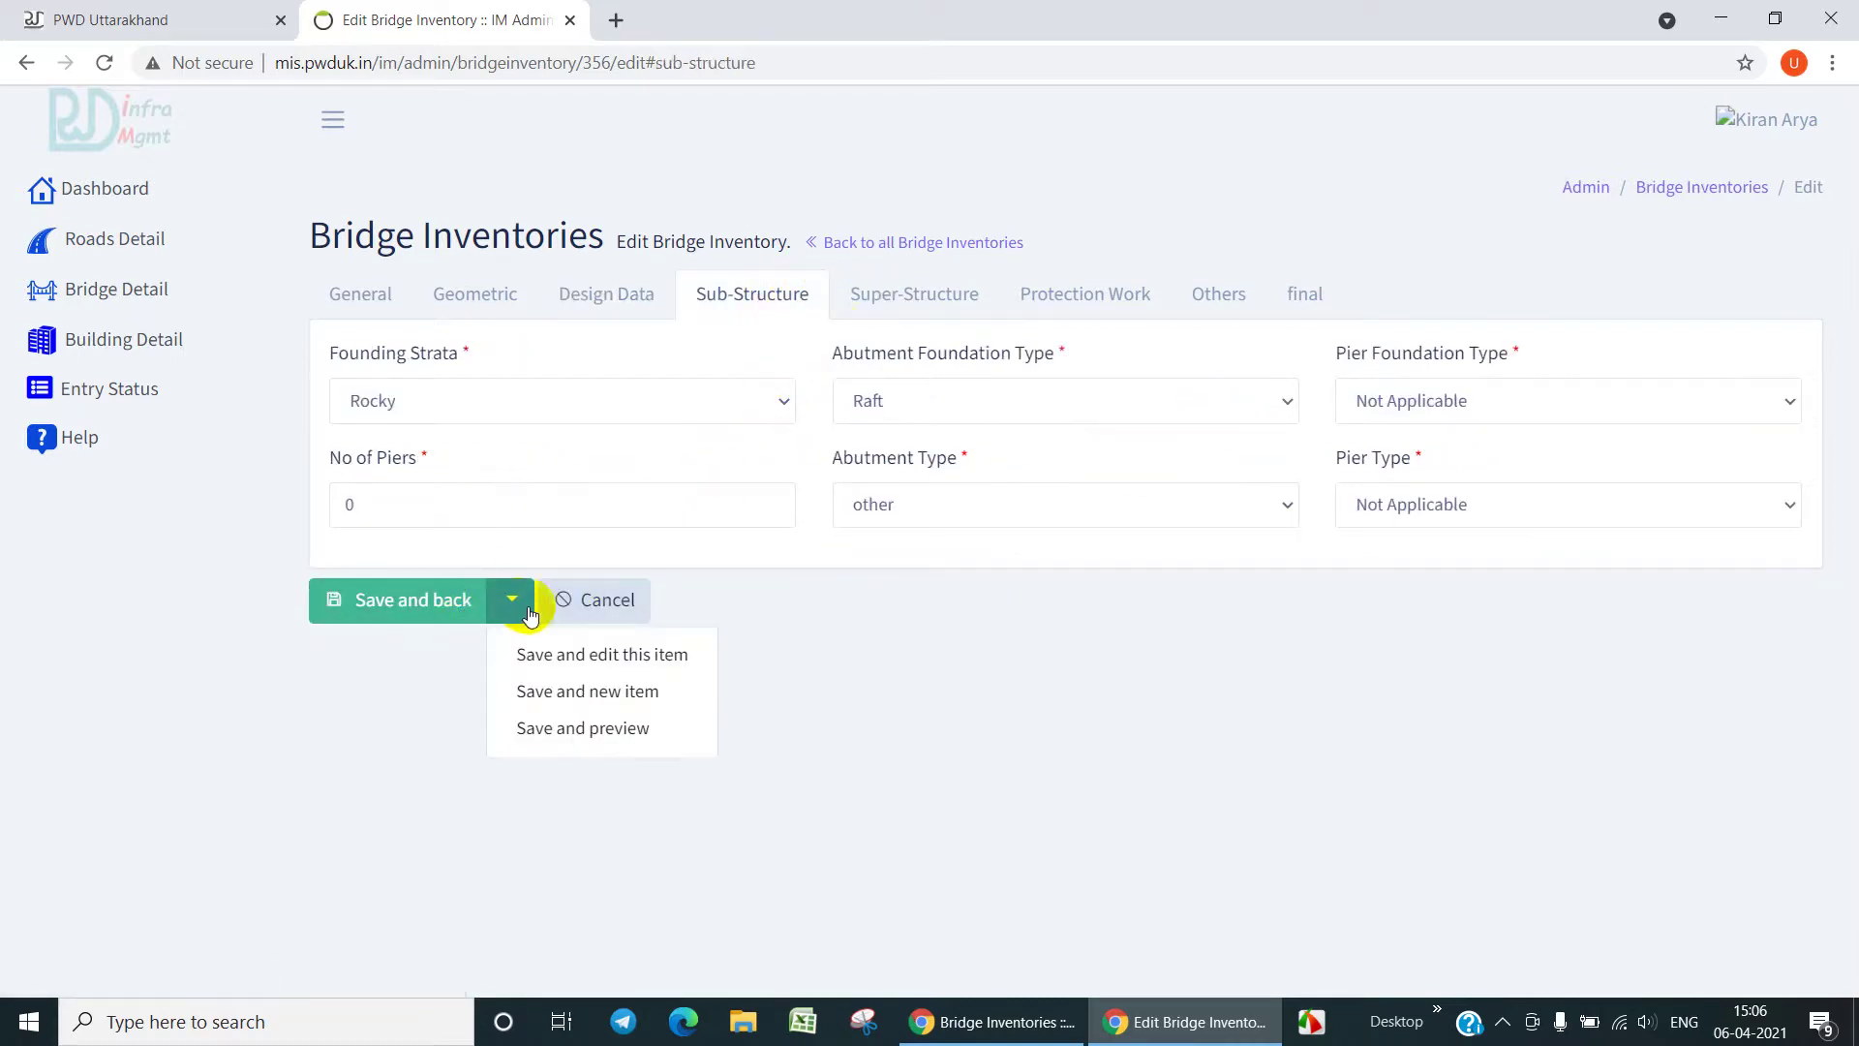
{"action": "left_click", "coordinate": [630, 729]}
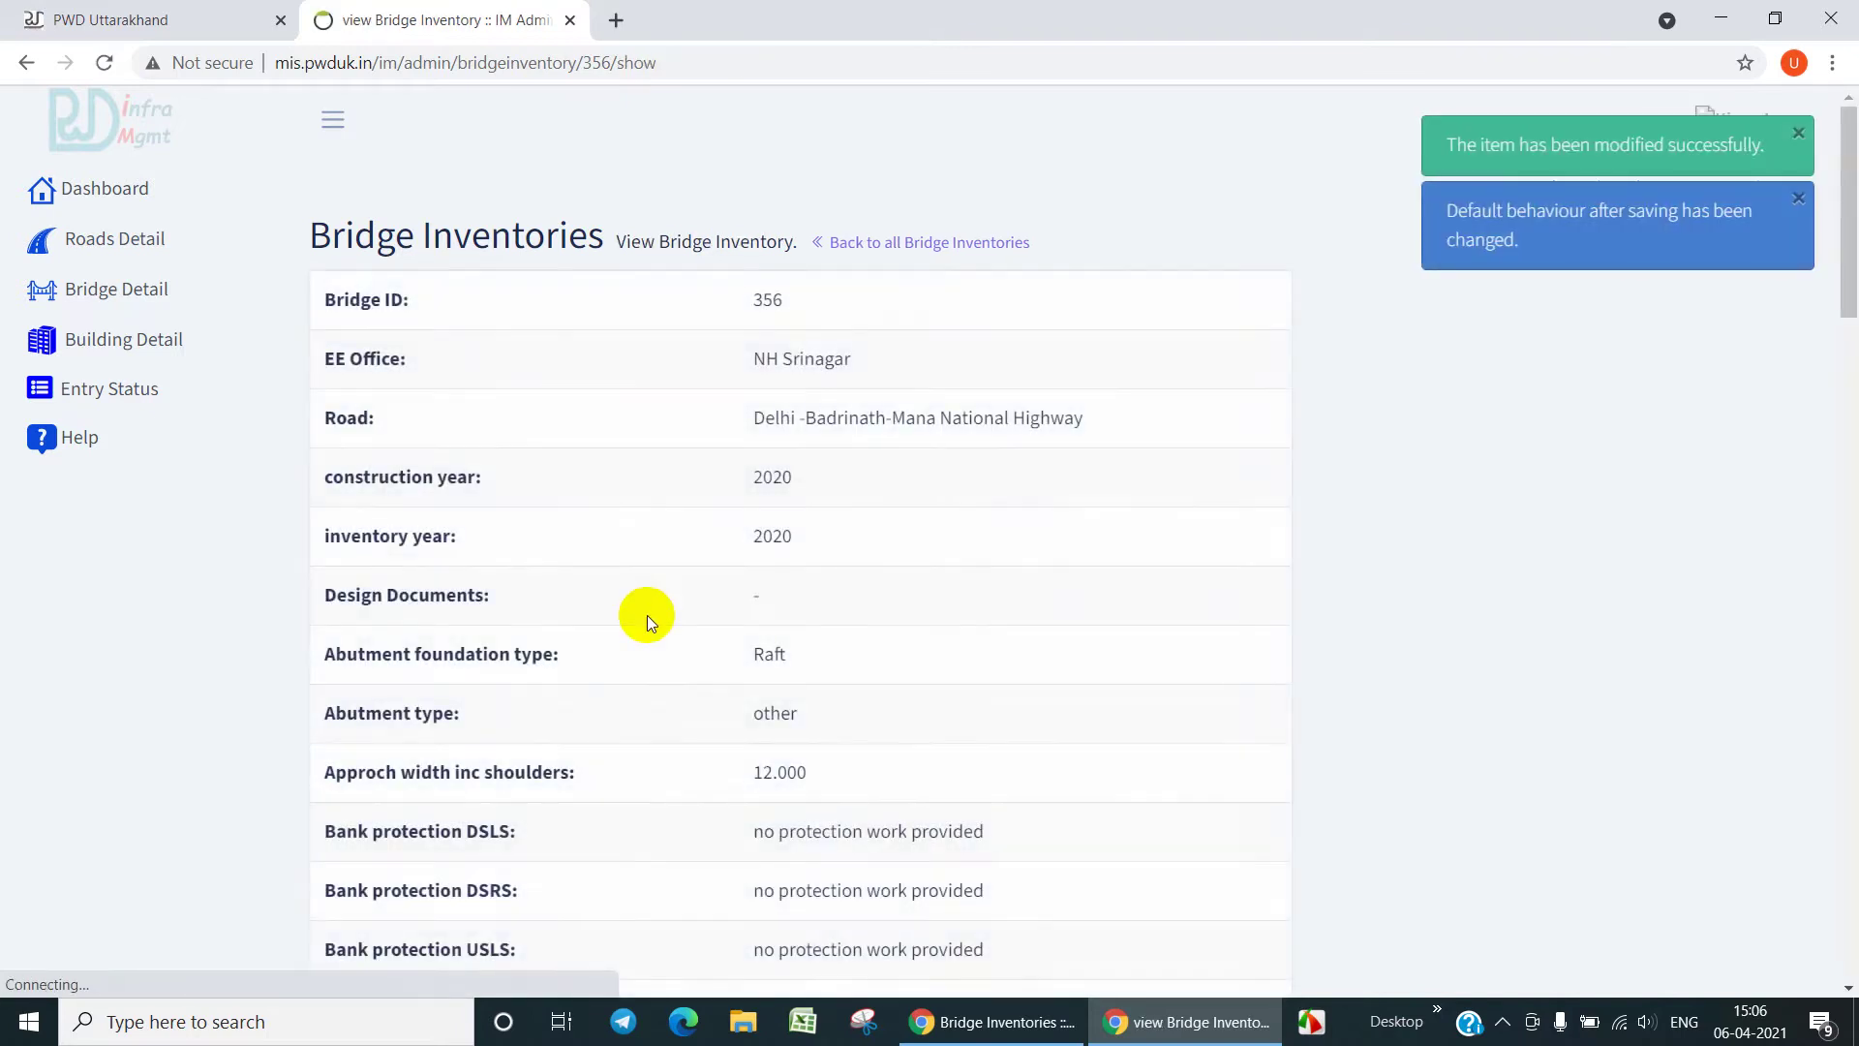
{"action": "scroll", "coordinate": [646, 614], "scroll_direction": "down", "scroll_amount": 5}
{"action": "scroll", "coordinate": [646, 620], "scroll_direction": "down", "scroll_amount": 14}
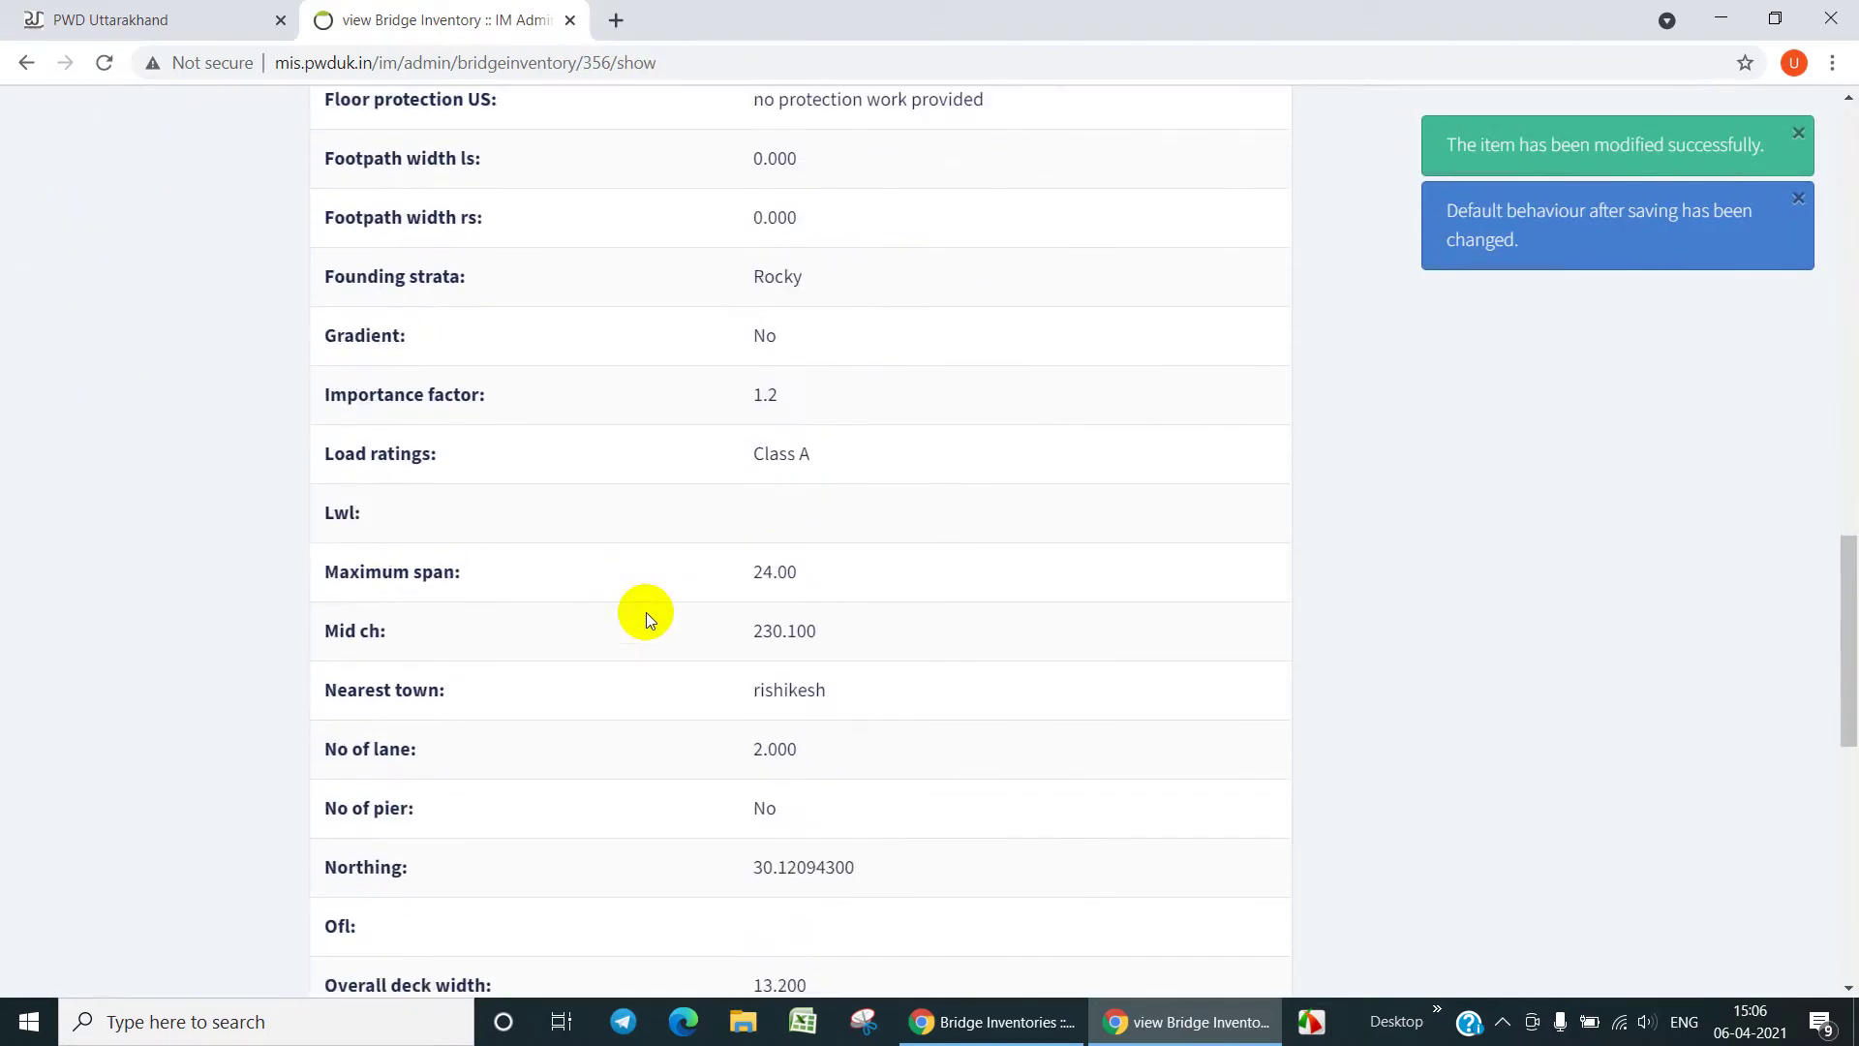
{"action": "scroll", "coordinate": [646, 616], "scroll_direction": "up", "scroll_amount": 2}
{"action": "scroll", "coordinate": [639, 602], "scroll_direction": "up", "scroll_amount": 15}
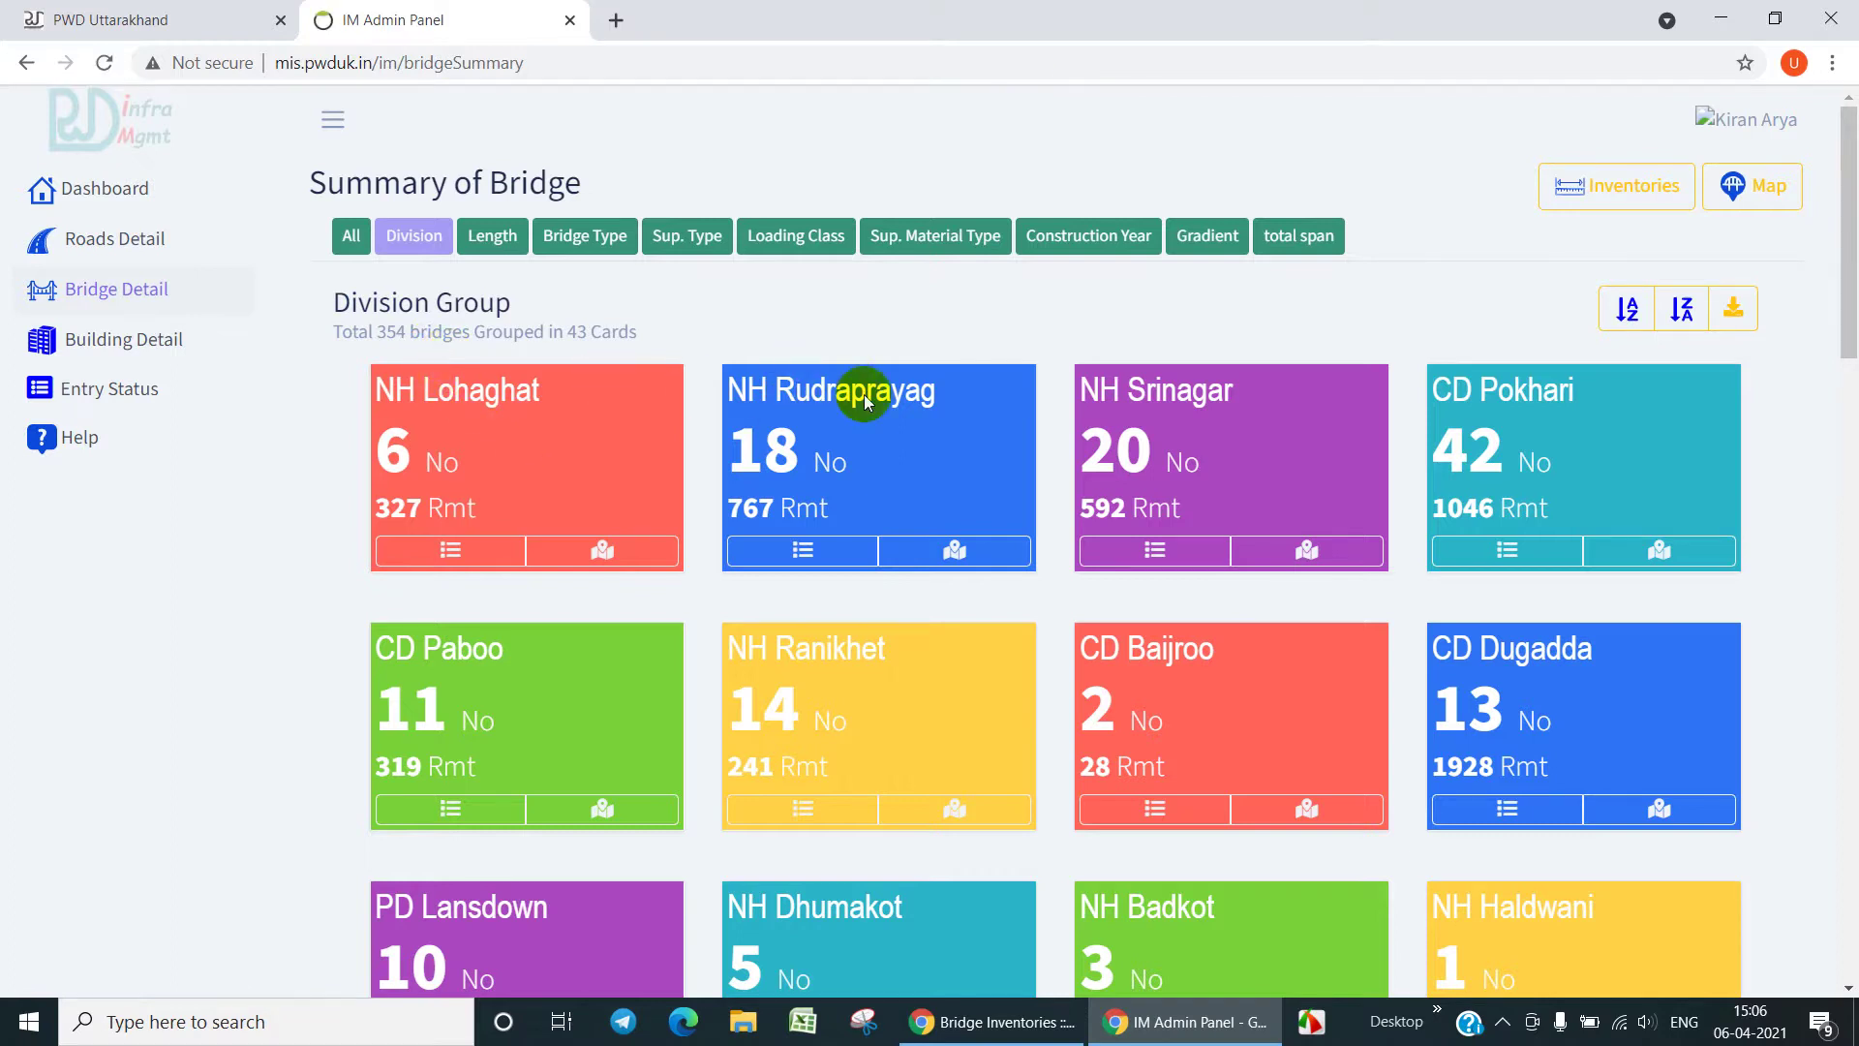
- Open the NH Srinagar bridge list from the division summary and look through it for the new bridge entry
{"action": "left_click", "coordinate": [1153, 548]}
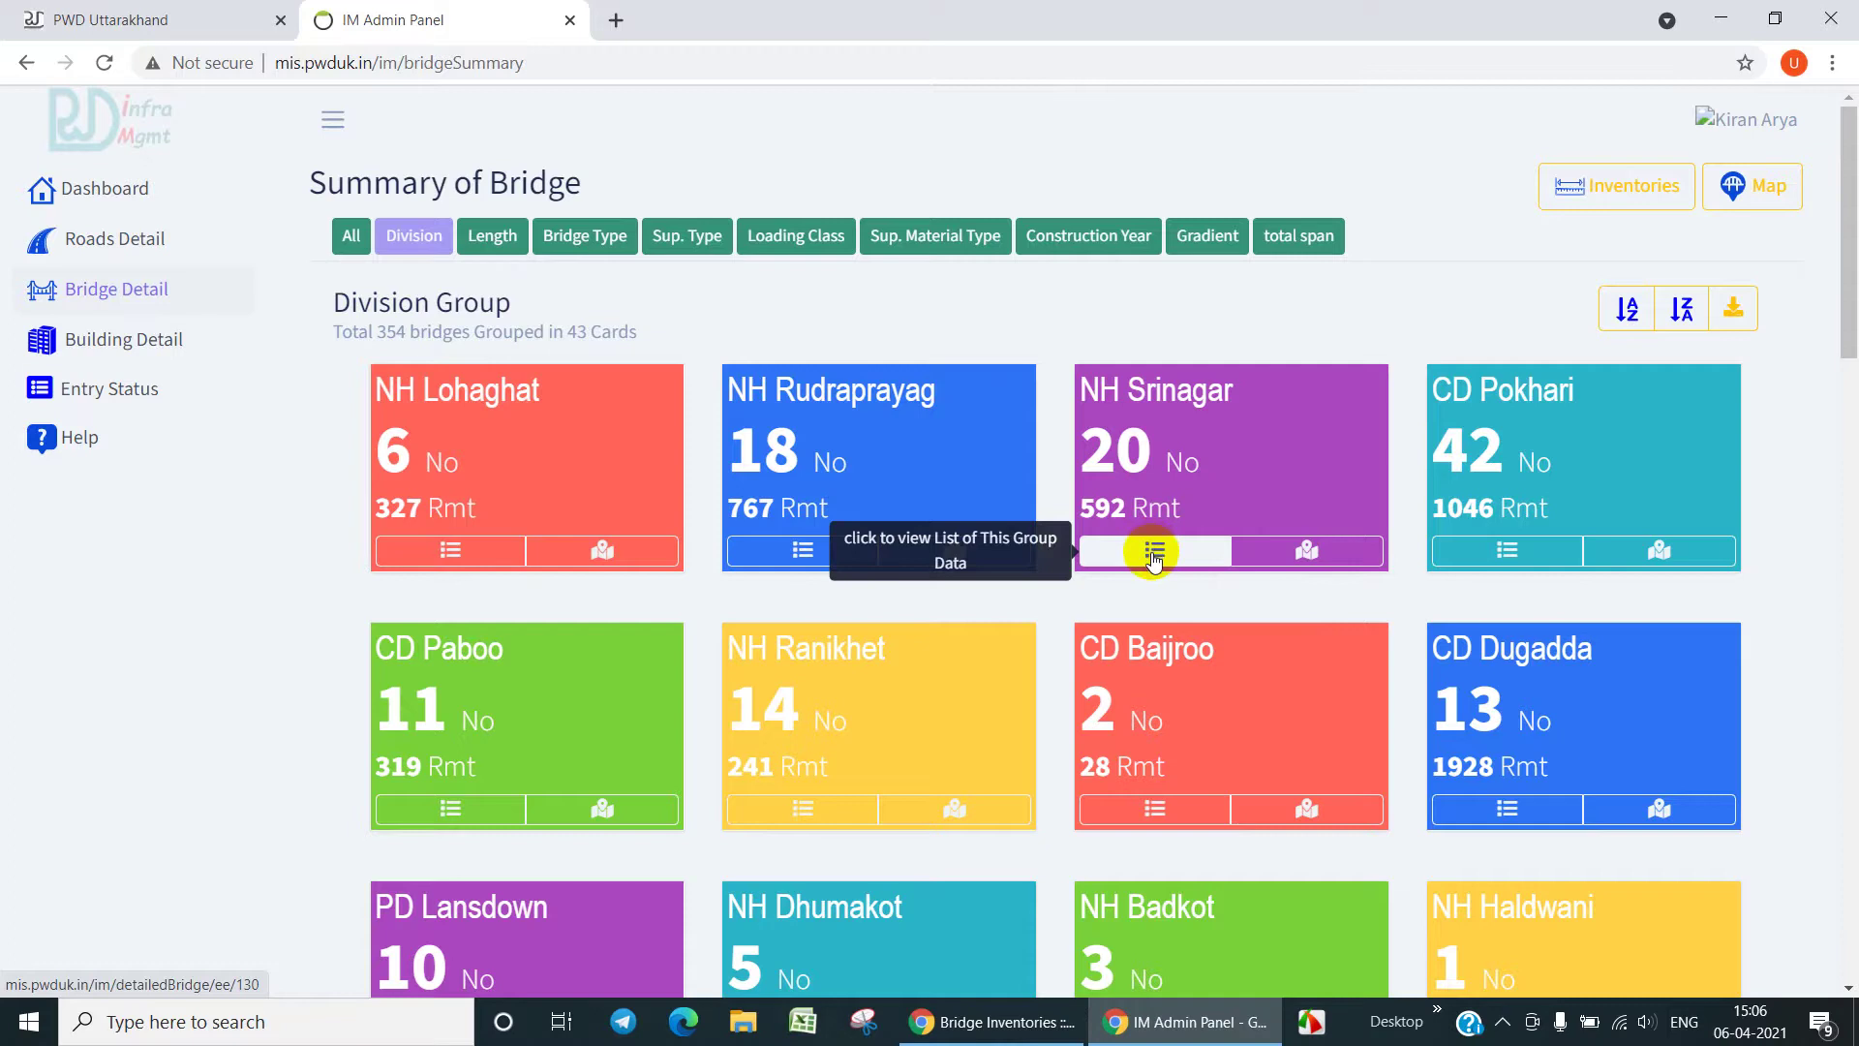
{"action": "left_click", "coordinate": [1153, 554]}
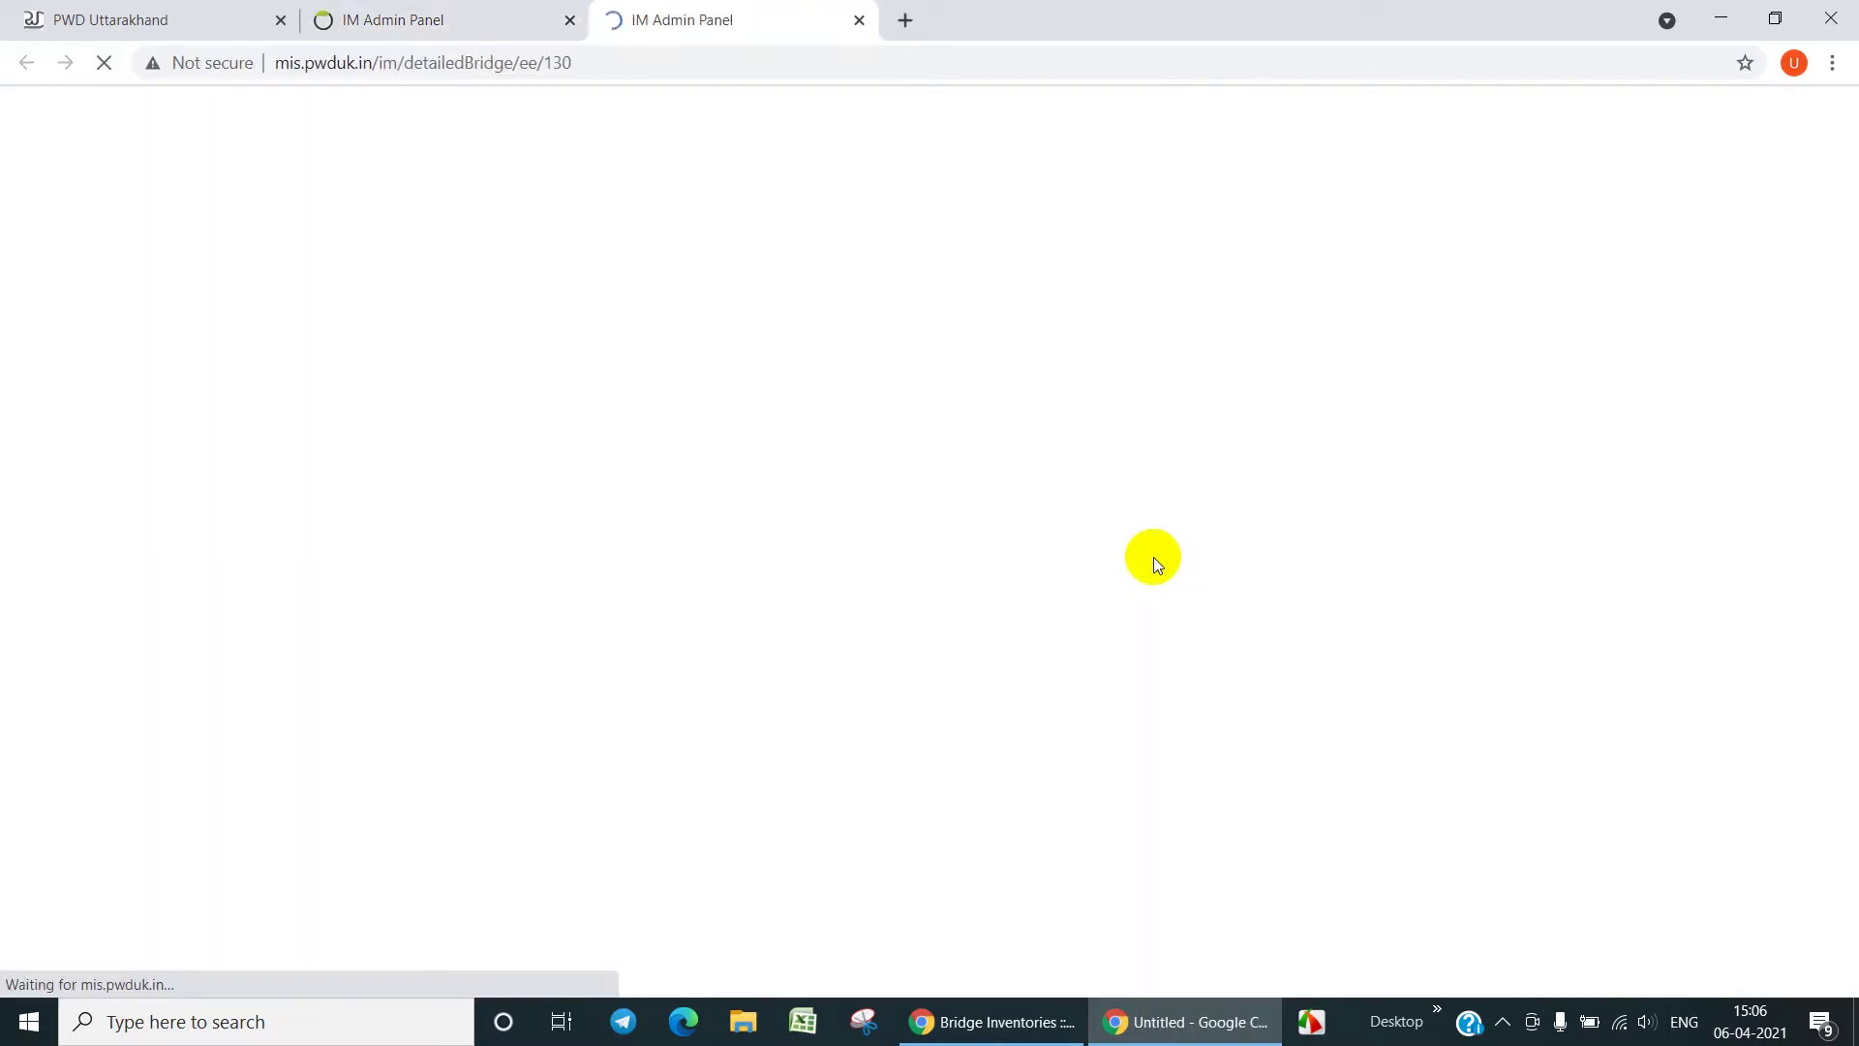
{"action": "scroll", "coordinate": [828, 477], "scroll_direction": "down", "scroll_amount": 1}
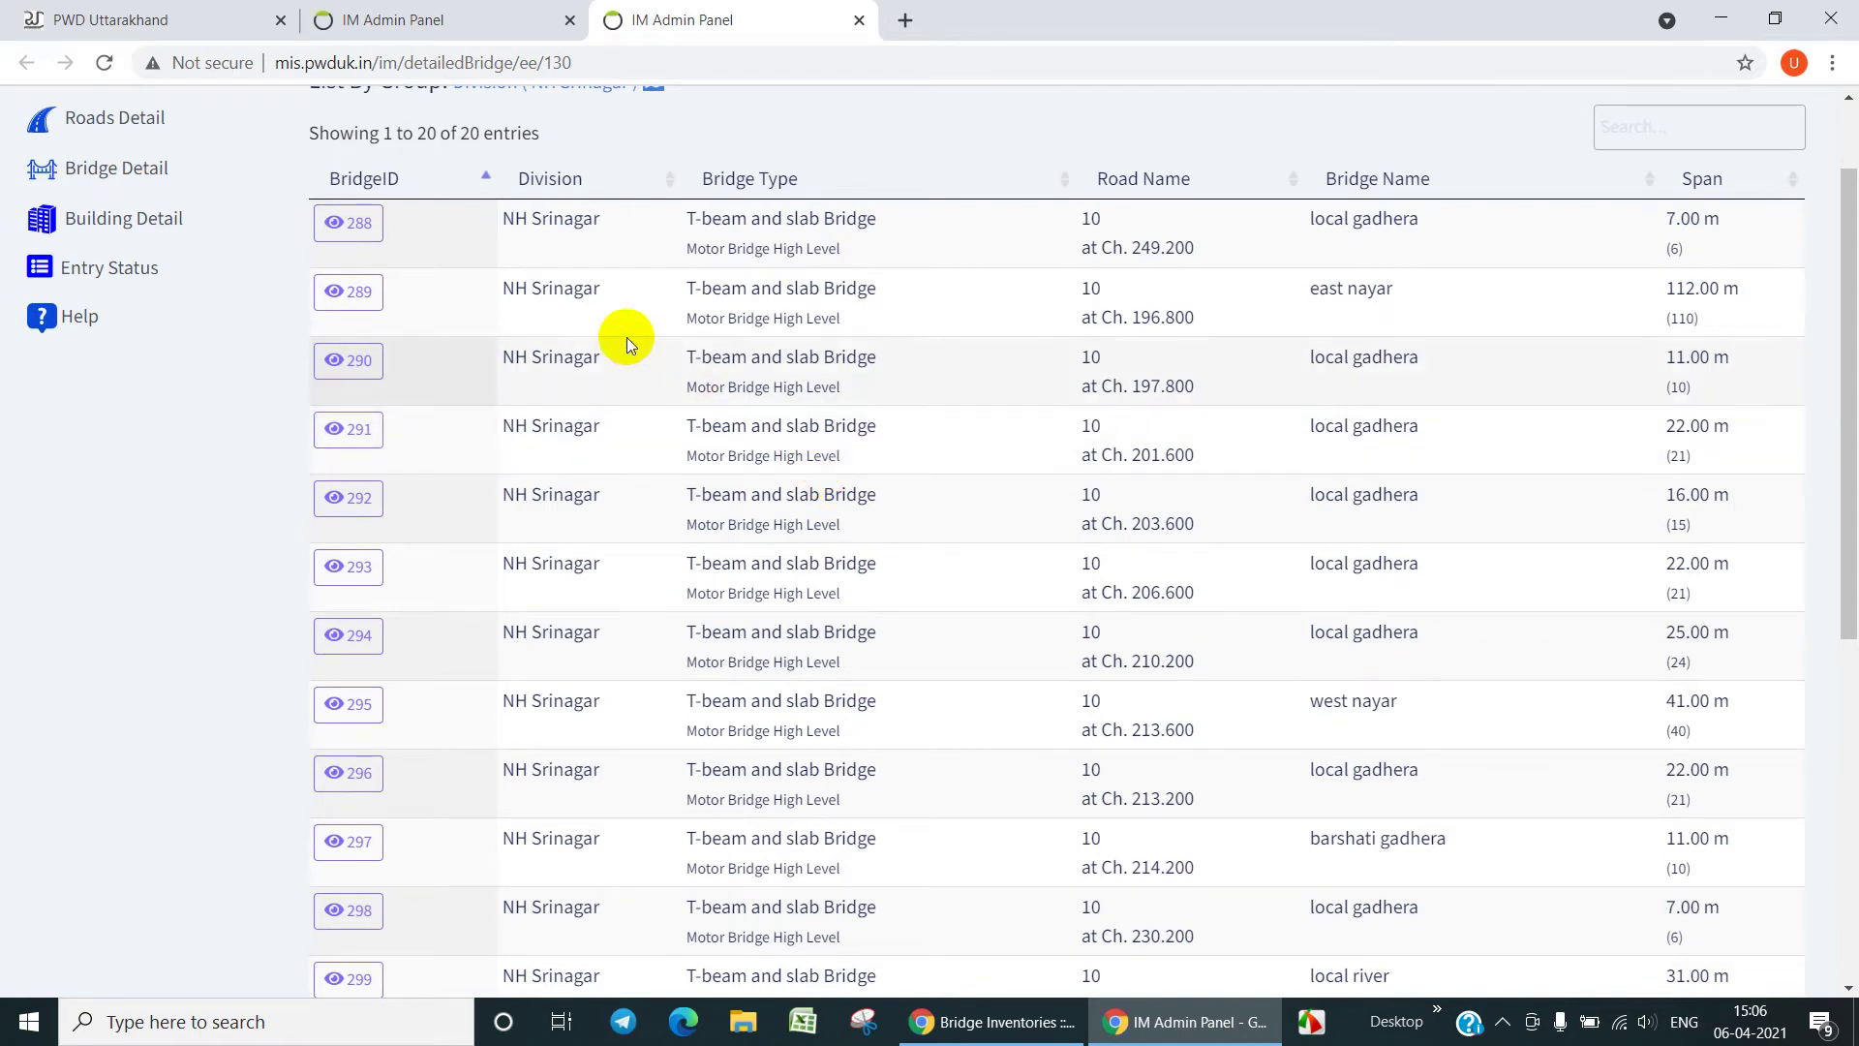
{"action": "scroll", "coordinate": [622, 337], "scroll_direction": "down", "scroll_amount": 6}
{"action": "scroll", "coordinate": [620, 340], "scroll_direction": "up", "scroll_amount": 10}
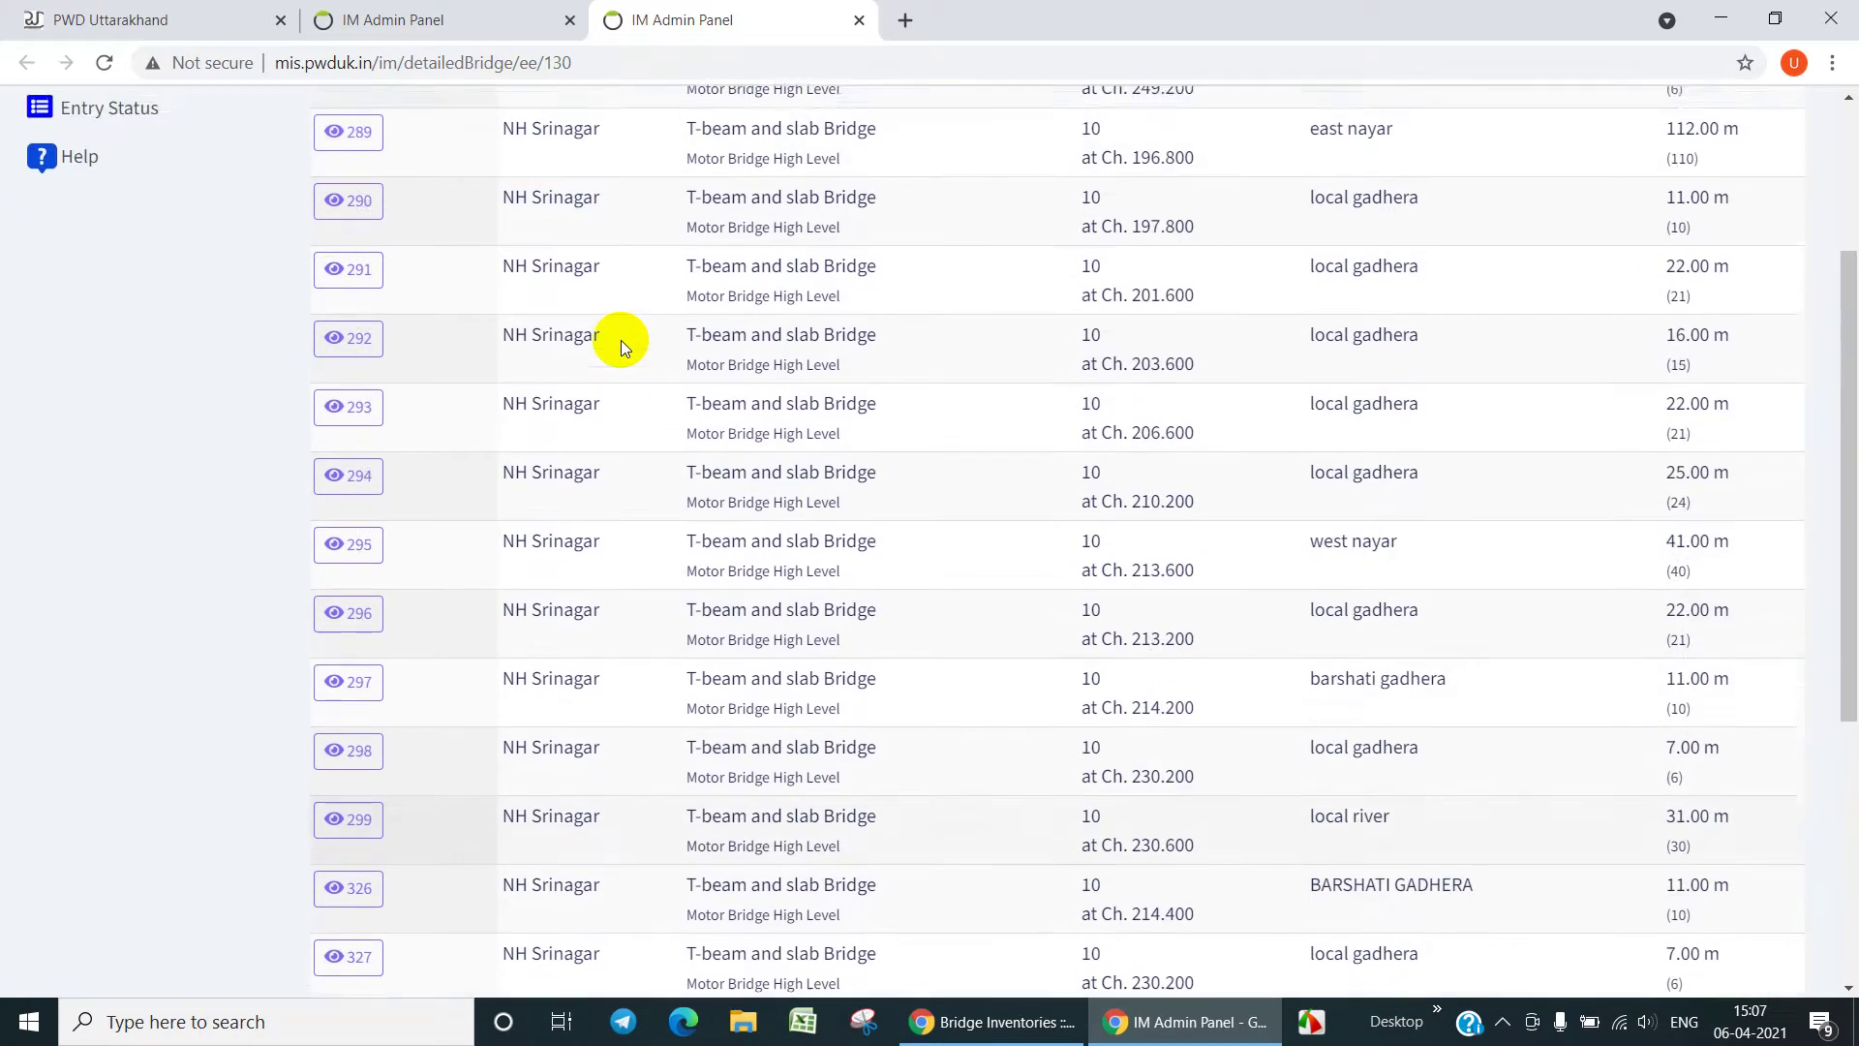
{"action": "scroll", "coordinate": [1332, 378], "scroll_direction": "down", "scroll_amount": 6}
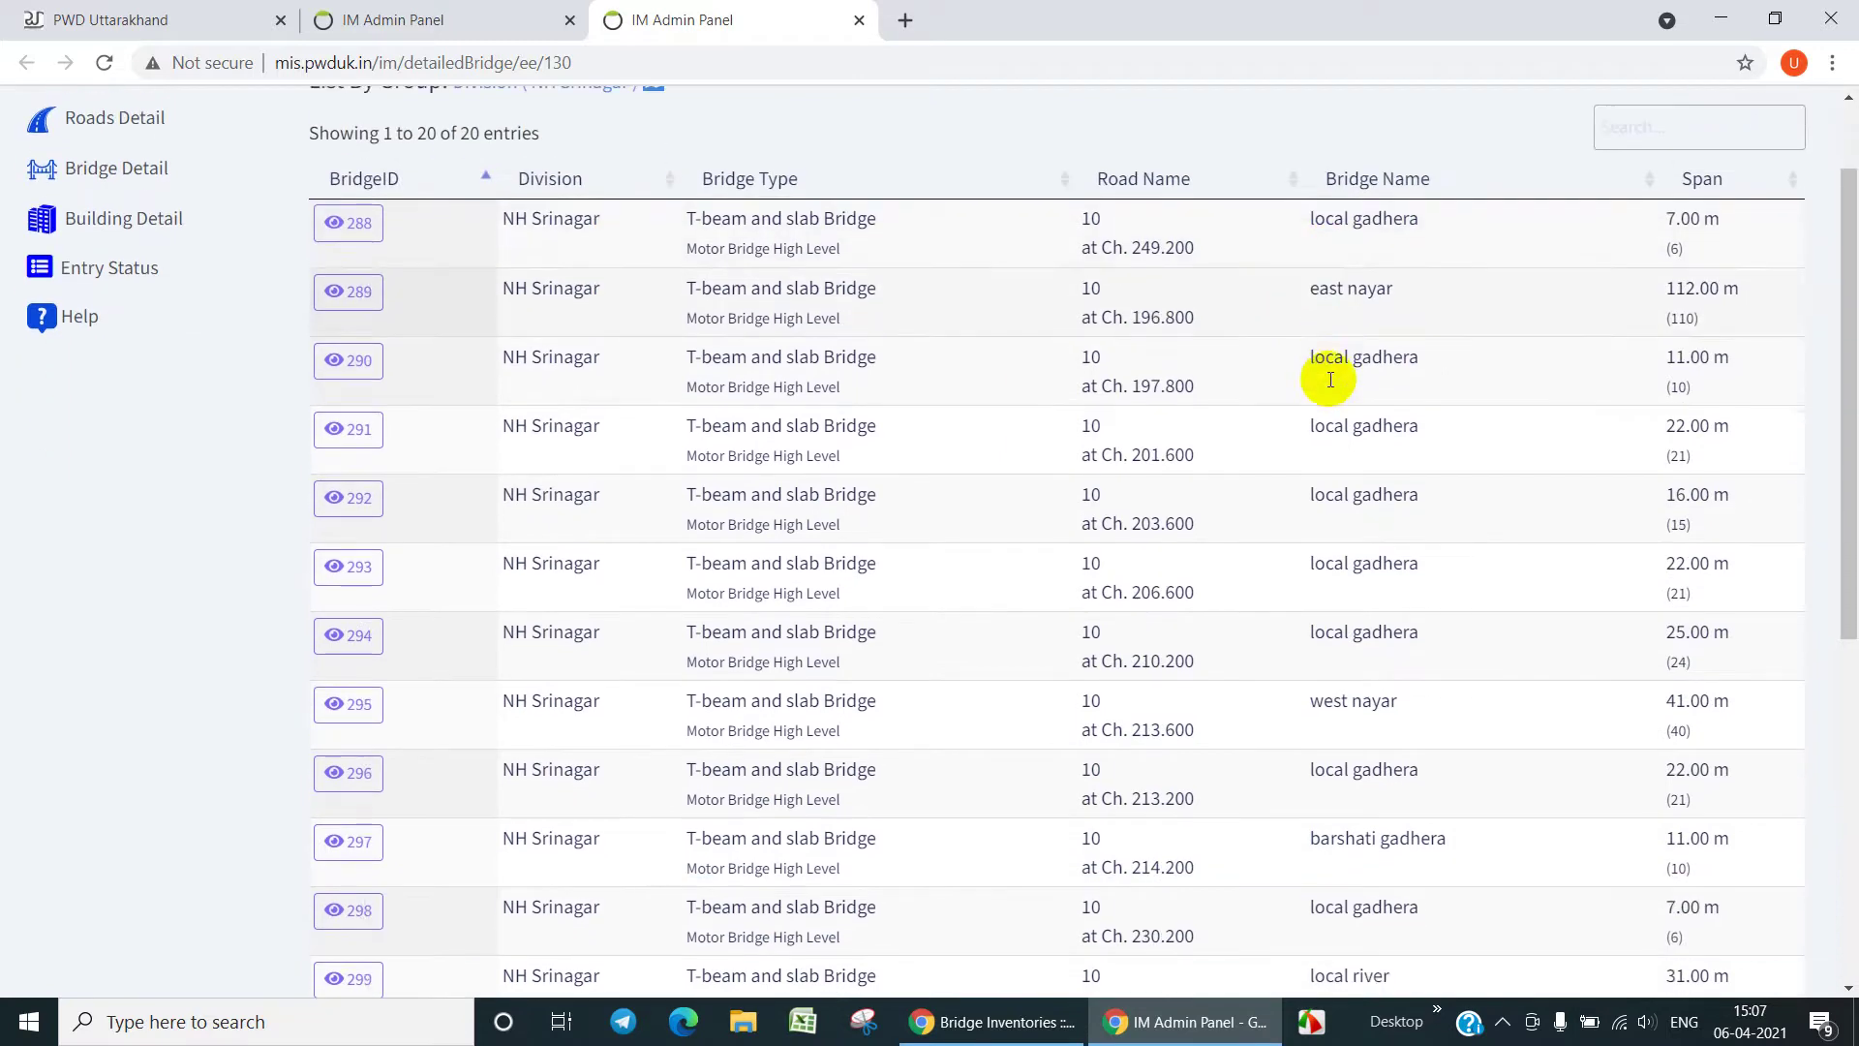
{"action": "scroll", "coordinate": [1330, 399], "scroll_direction": "down", "scroll_amount": 1}
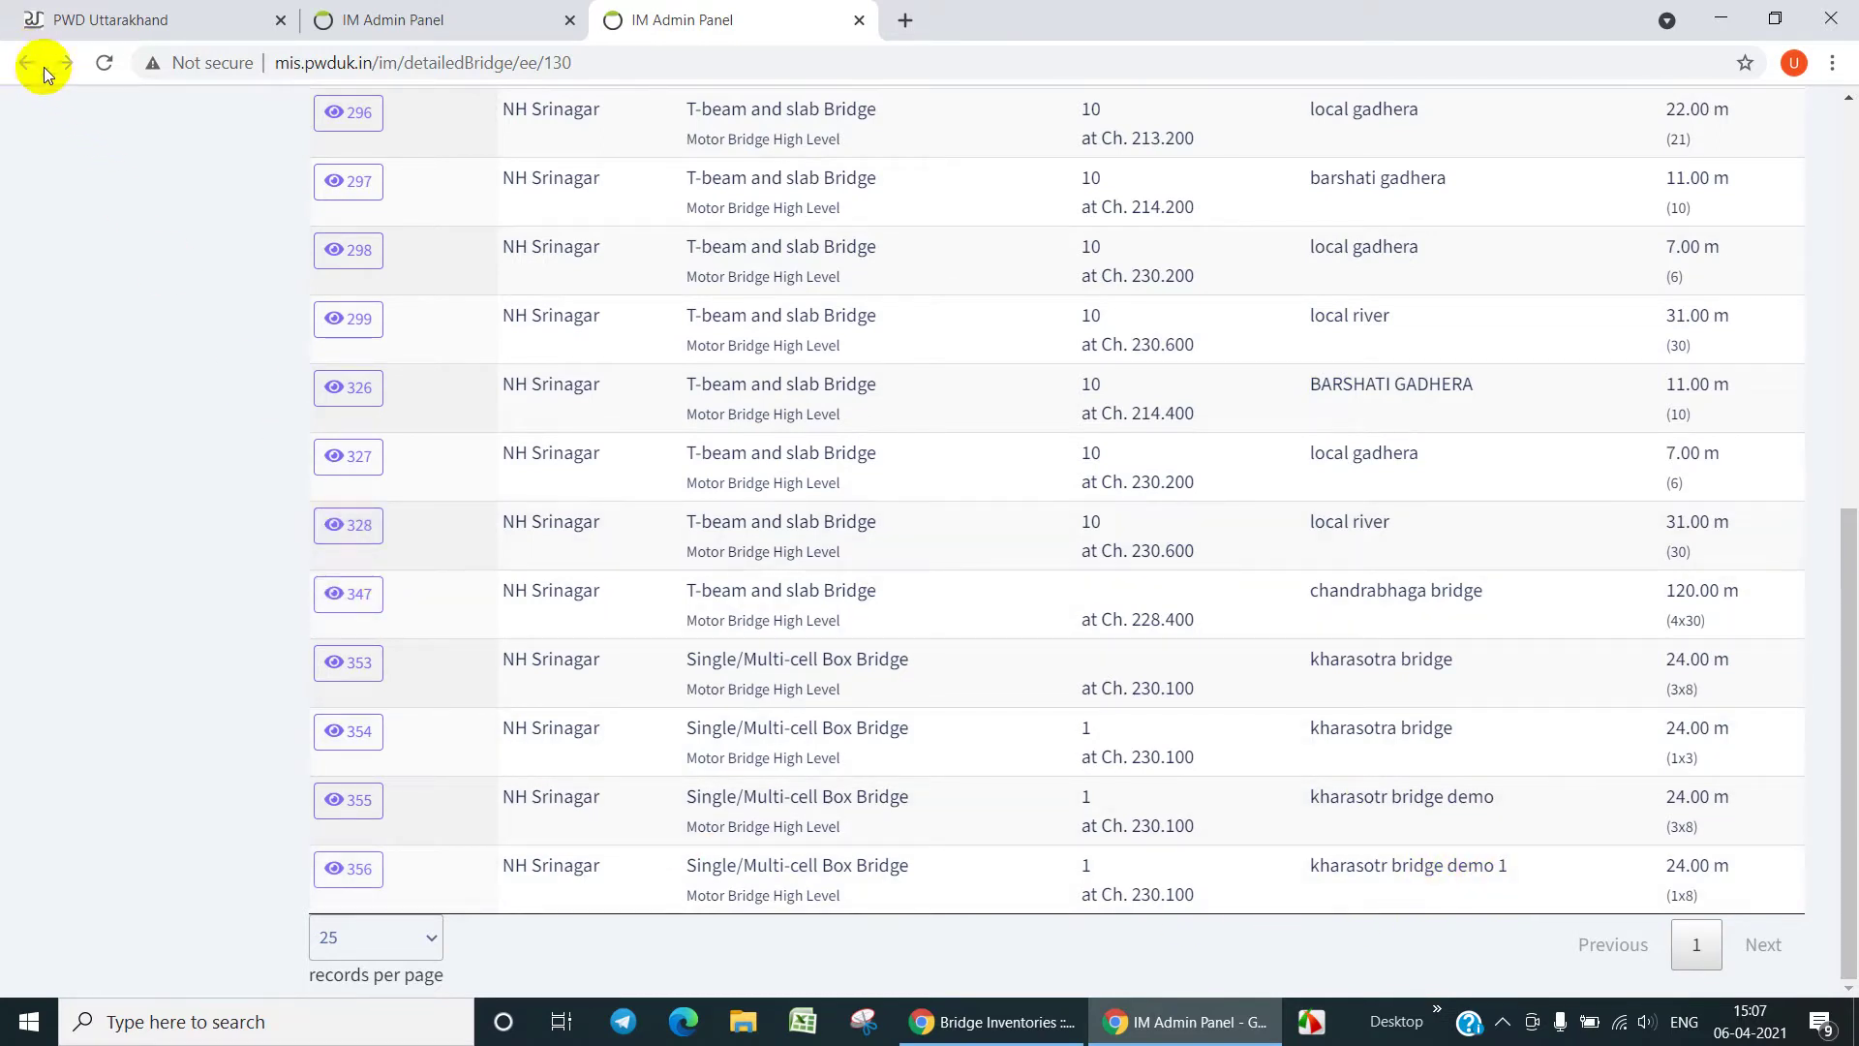
{"action": "scroll", "coordinate": [618, 377], "scroll_direction": "up", "scroll_amount": 8}
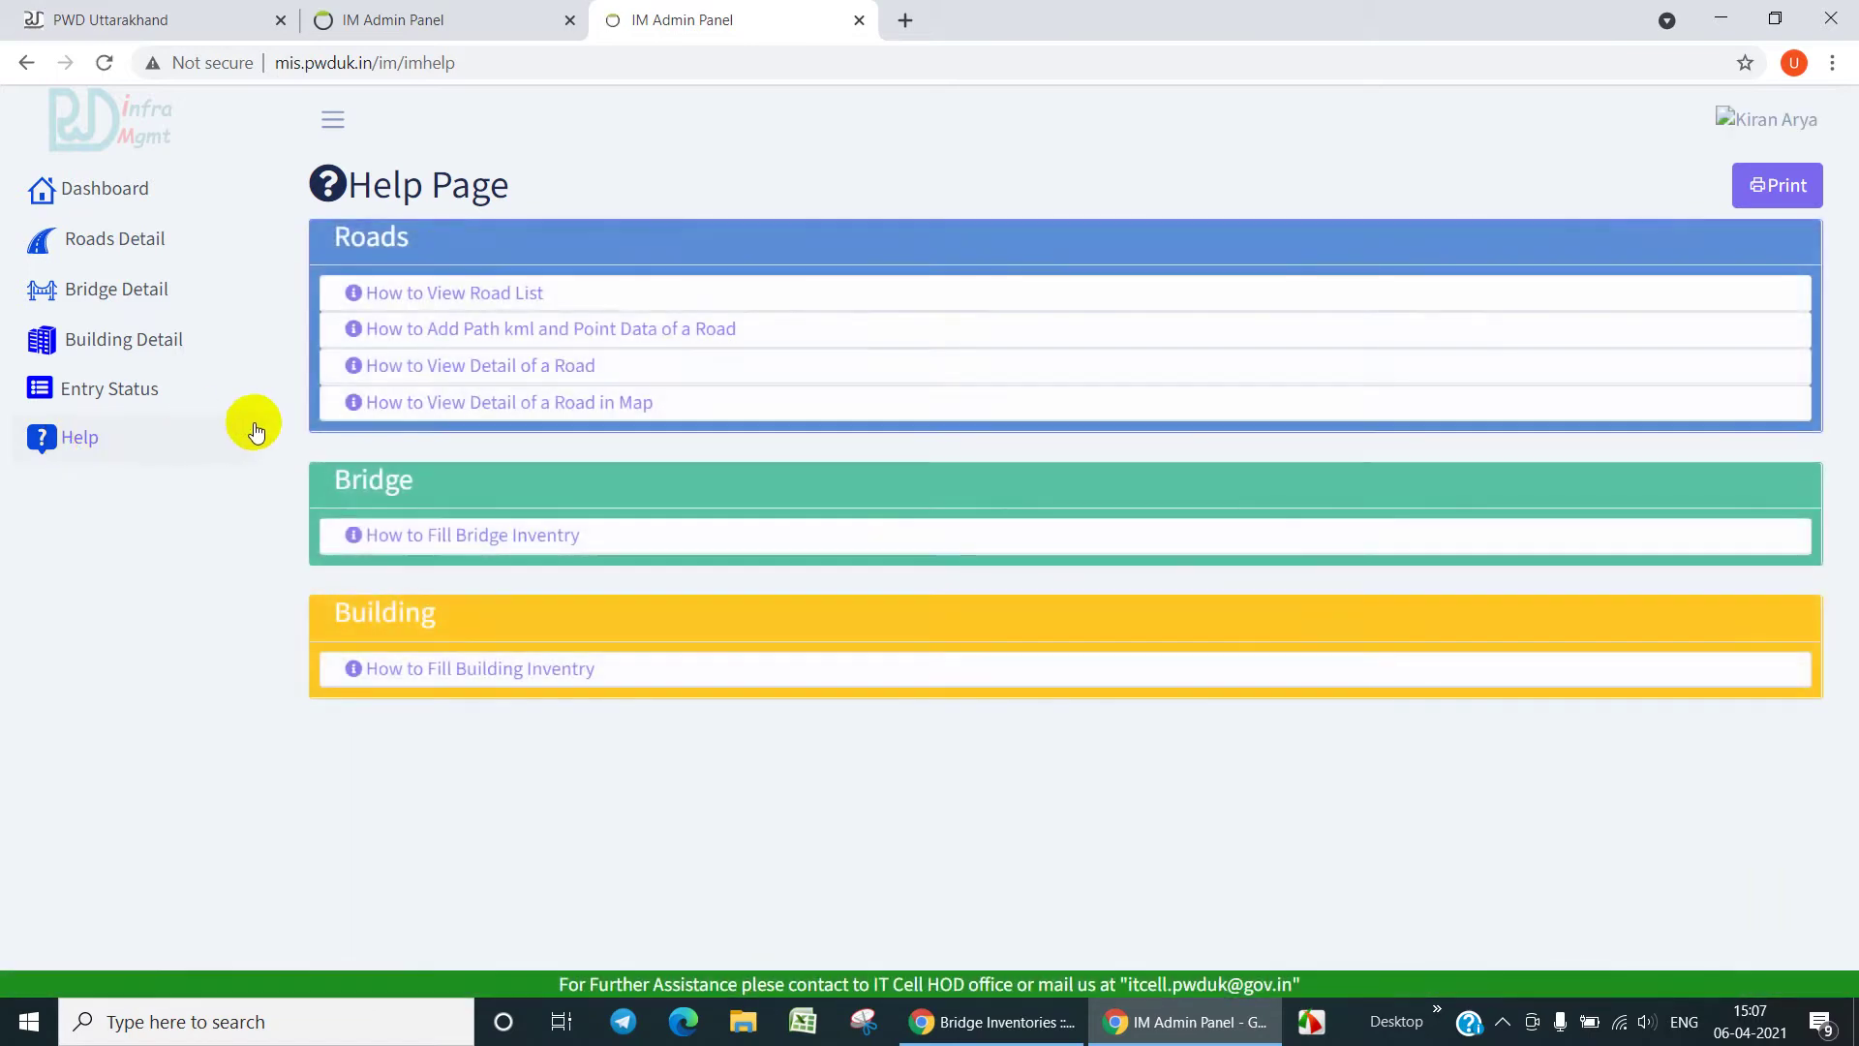
- Open the help guide on filling in the bridge inventory and read its introductory notes and General field descriptions
{"action": "left_click", "coordinate": [526, 544]}
{"action": "scroll", "coordinate": [526, 544], "scroll_direction": "down", "scroll_amount": 5}
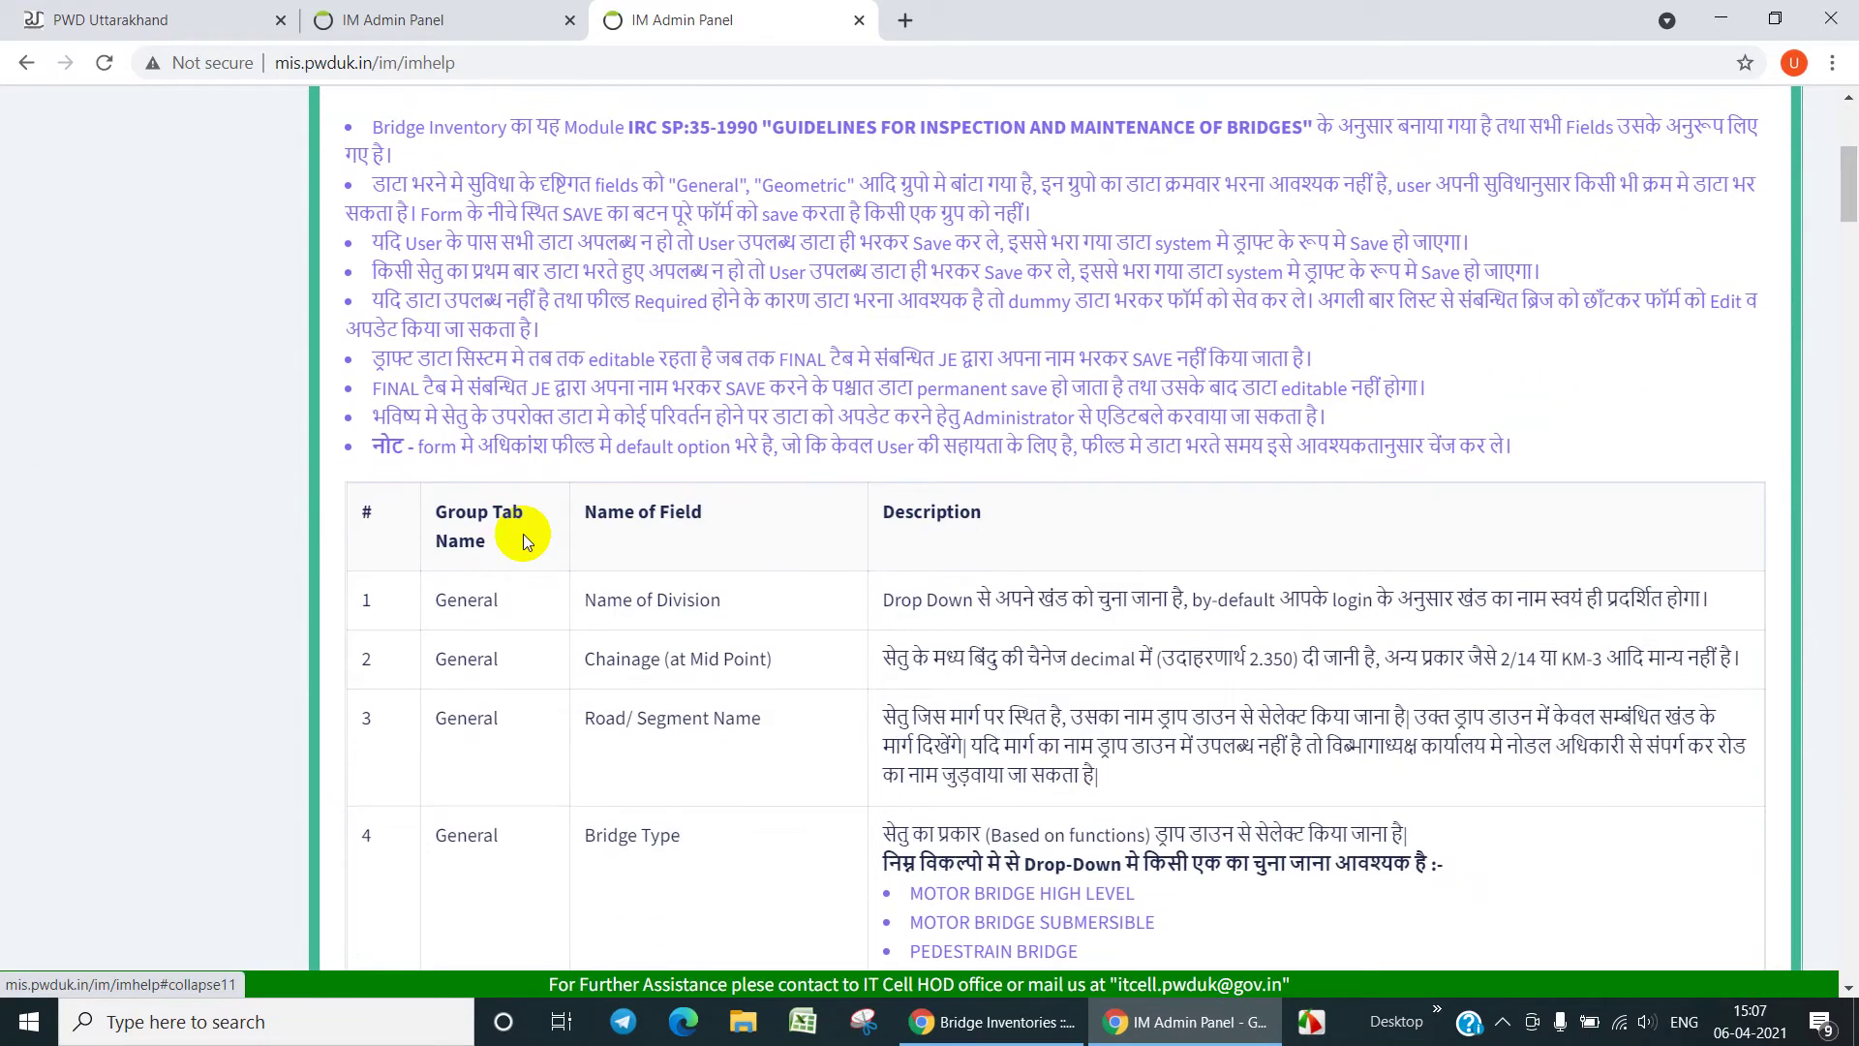
{"action": "scroll", "coordinate": [523, 538], "scroll_direction": "down", "scroll_amount": 1}
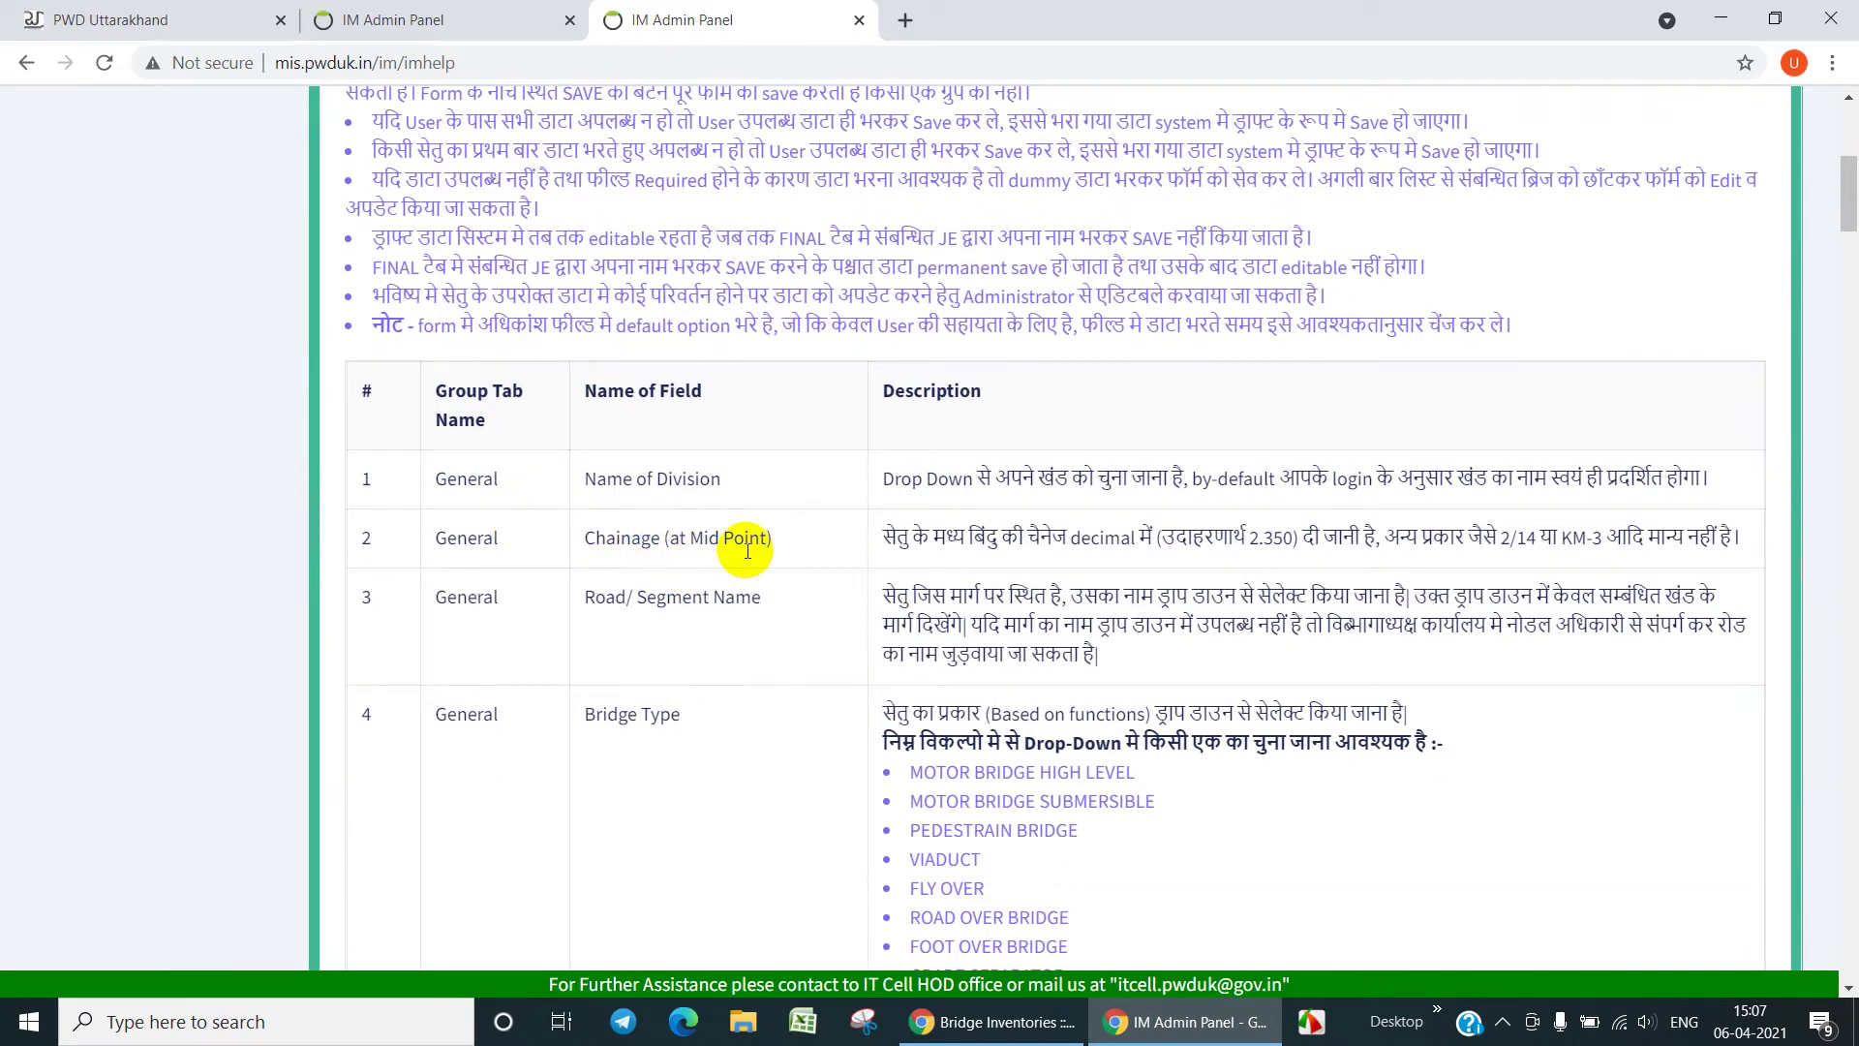
{"action": "scroll", "coordinate": [747, 550], "scroll_direction": "down", "scroll_amount": 1}
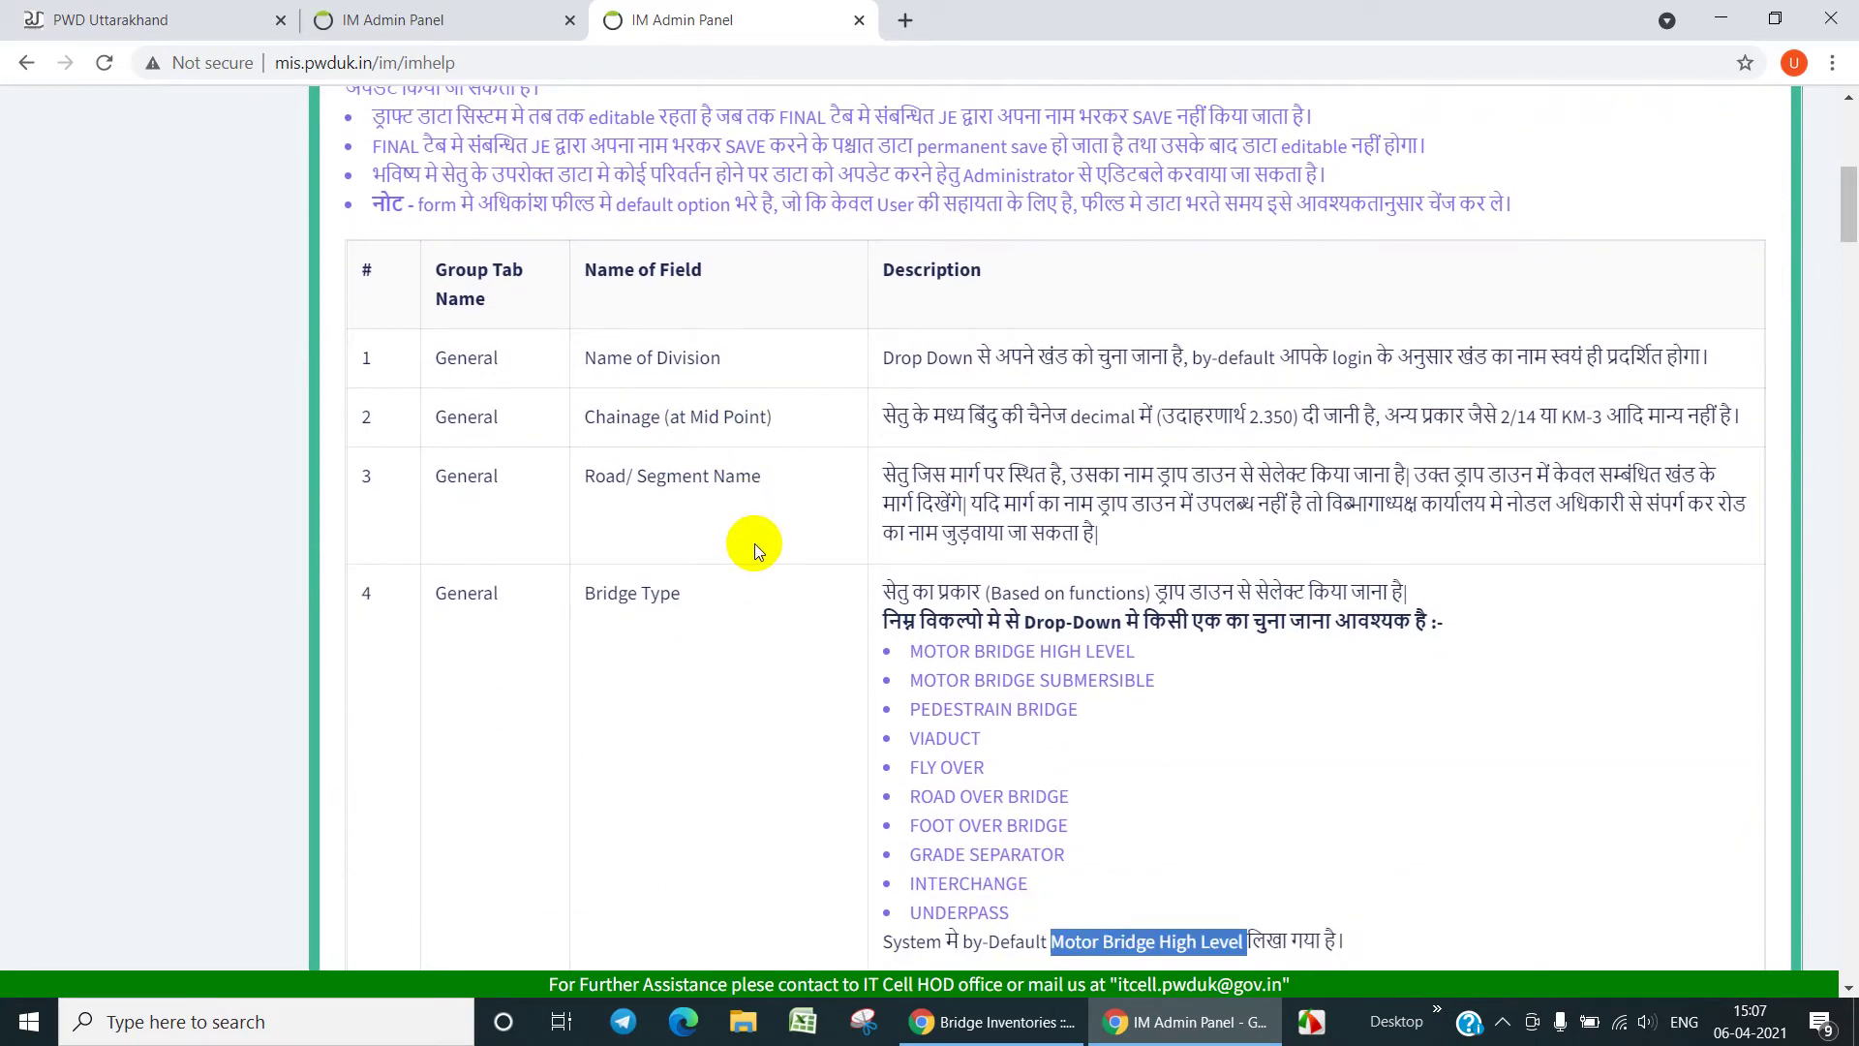
{"action": "scroll", "coordinate": [753, 544], "scroll_direction": "down", "scroll_amount": 1}
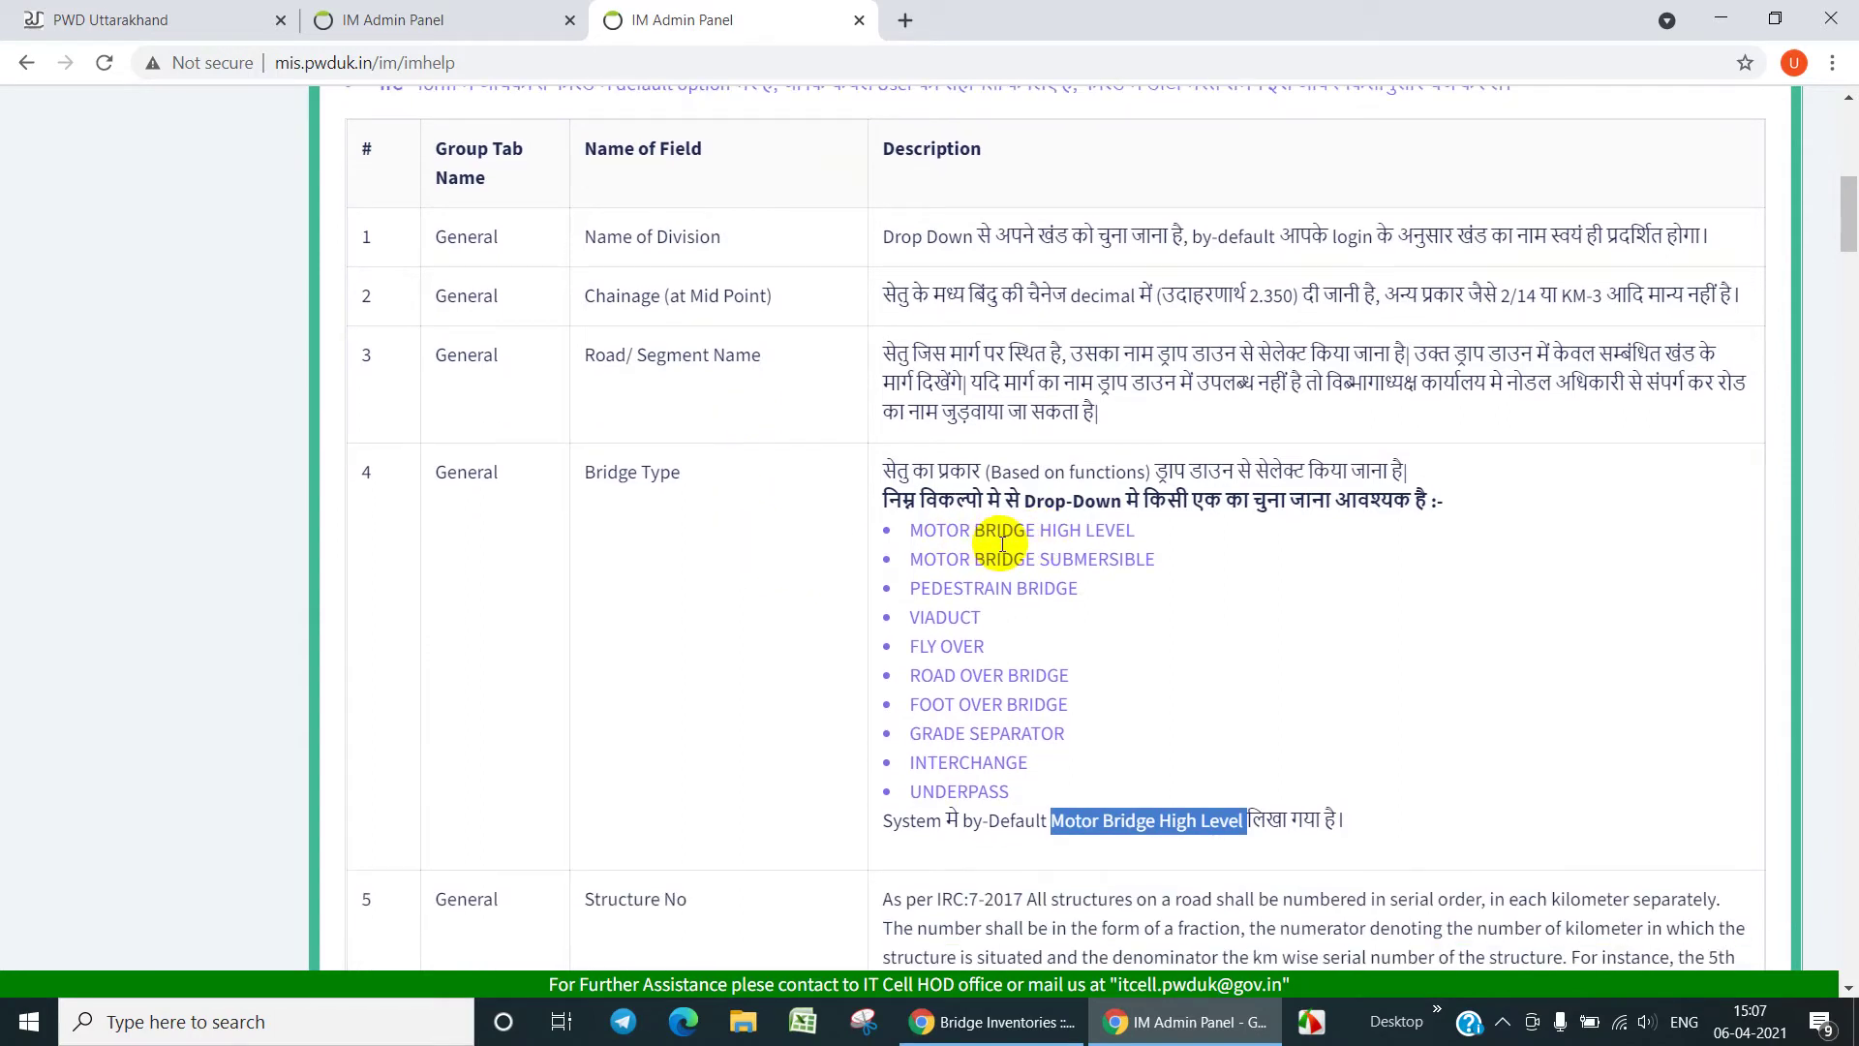
{"action": "scroll", "coordinate": [1002, 544], "scroll_direction": "down", "scroll_amount": 2}
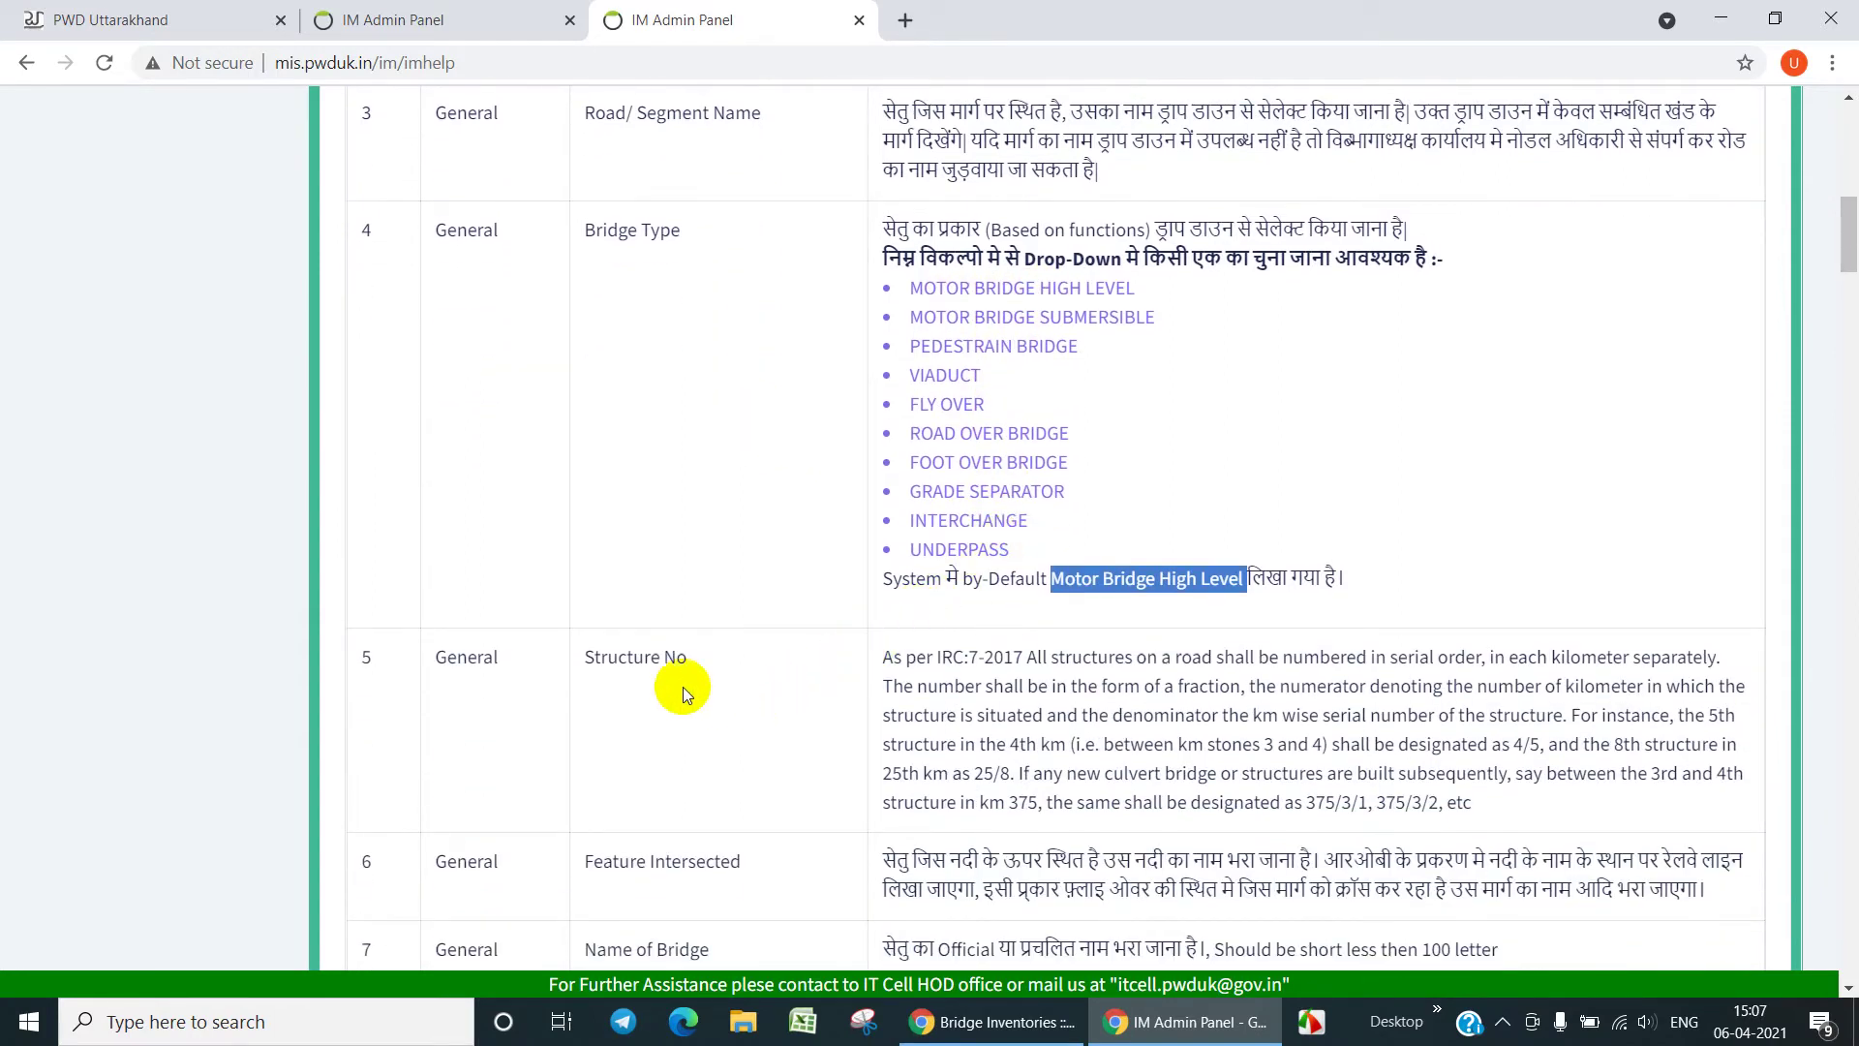
{"action": "scroll", "coordinate": [724, 656], "scroll_direction": "down", "scroll_amount": 5}
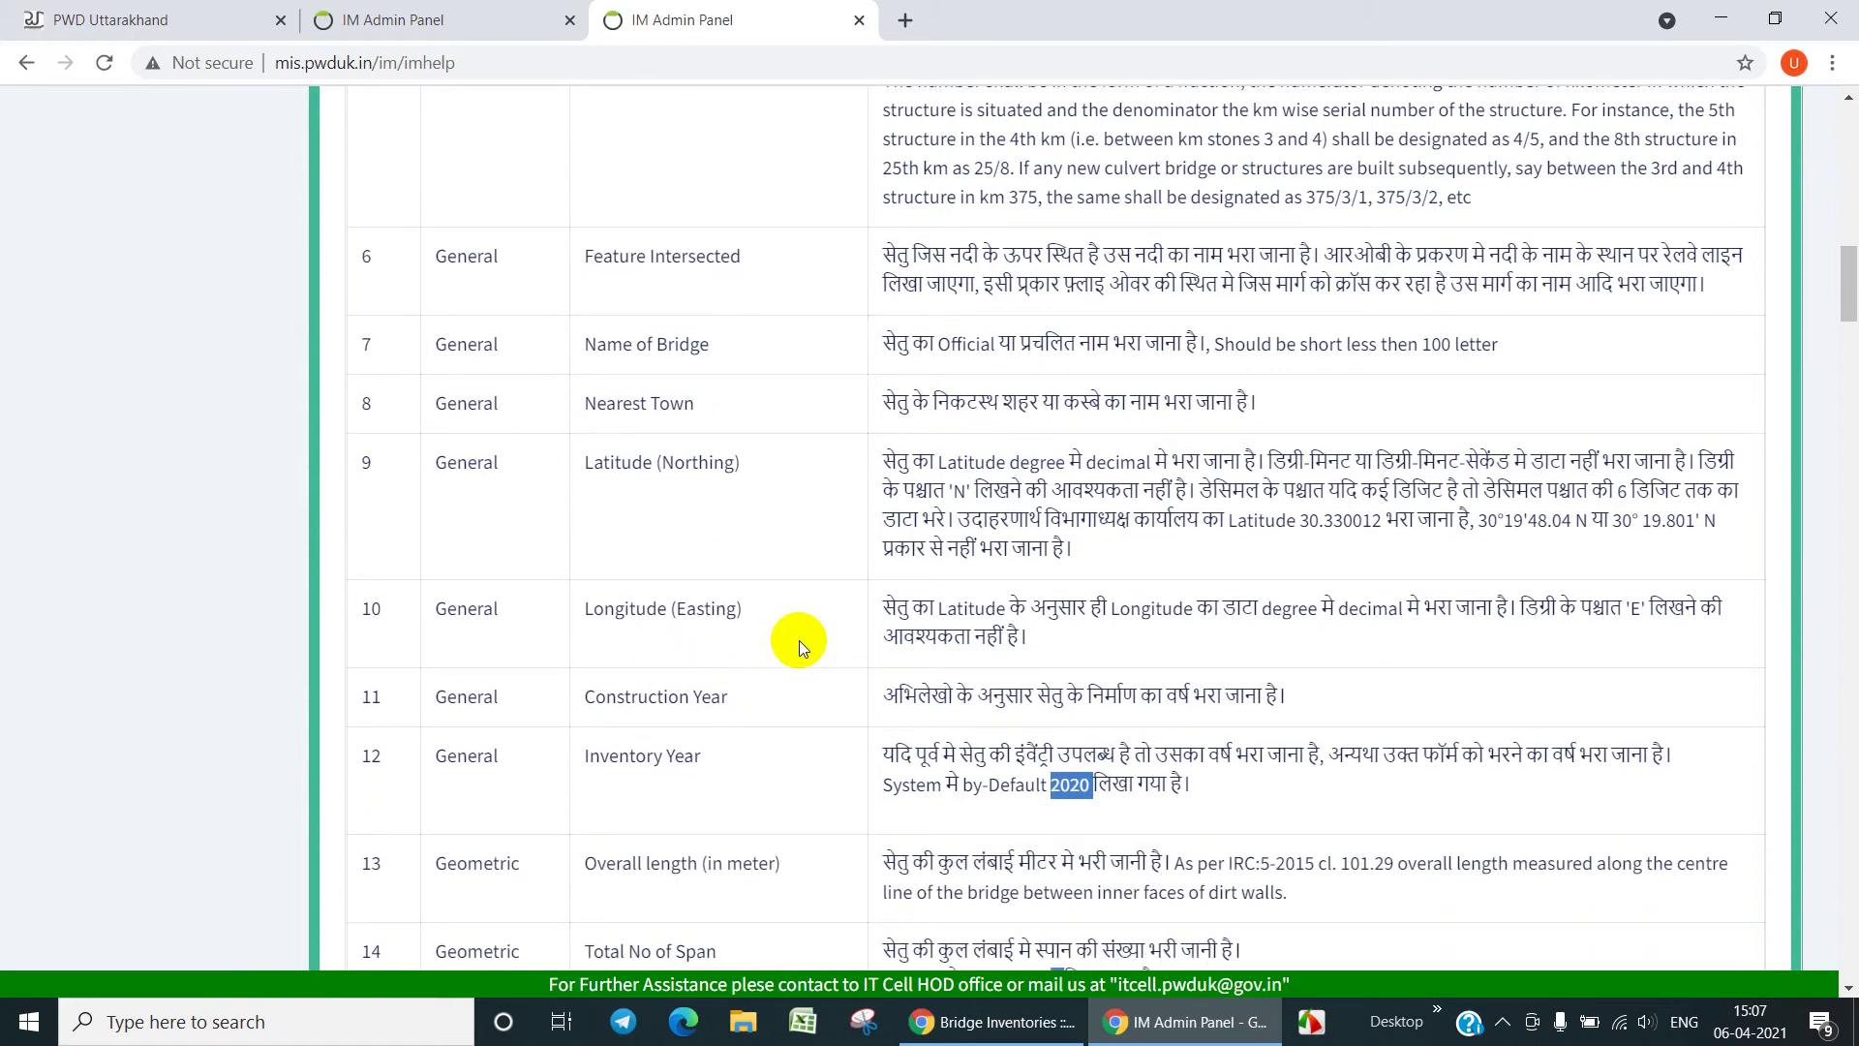
- Read the guide's remaining field descriptions, from Geometric and Design Data through Super-Structure, Sub-Structure and Protection Work to final
{"action": "scroll", "coordinate": [800, 639], "scroll_direction": "down", "scroll_amount": 5}
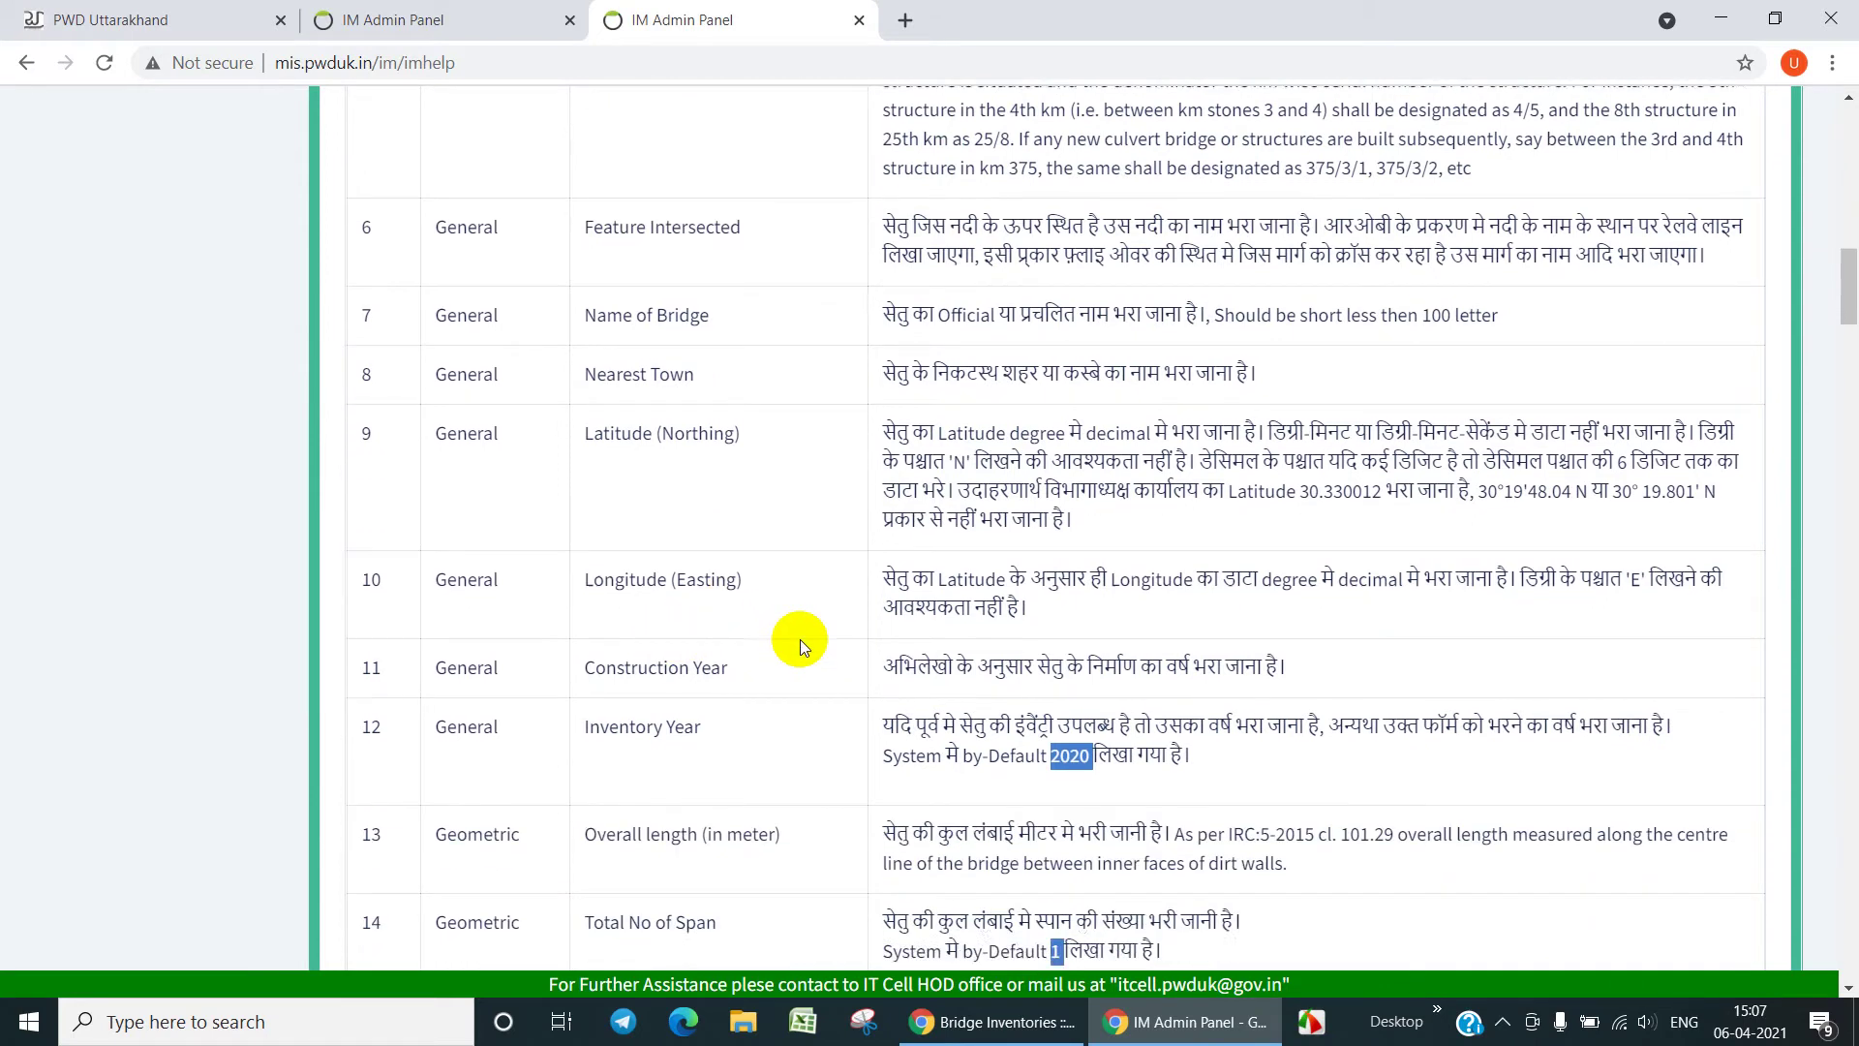
{"action": "scroll", "coordinate": [802, 639], "scroll_direction": "down", "scroll_amount": 4}
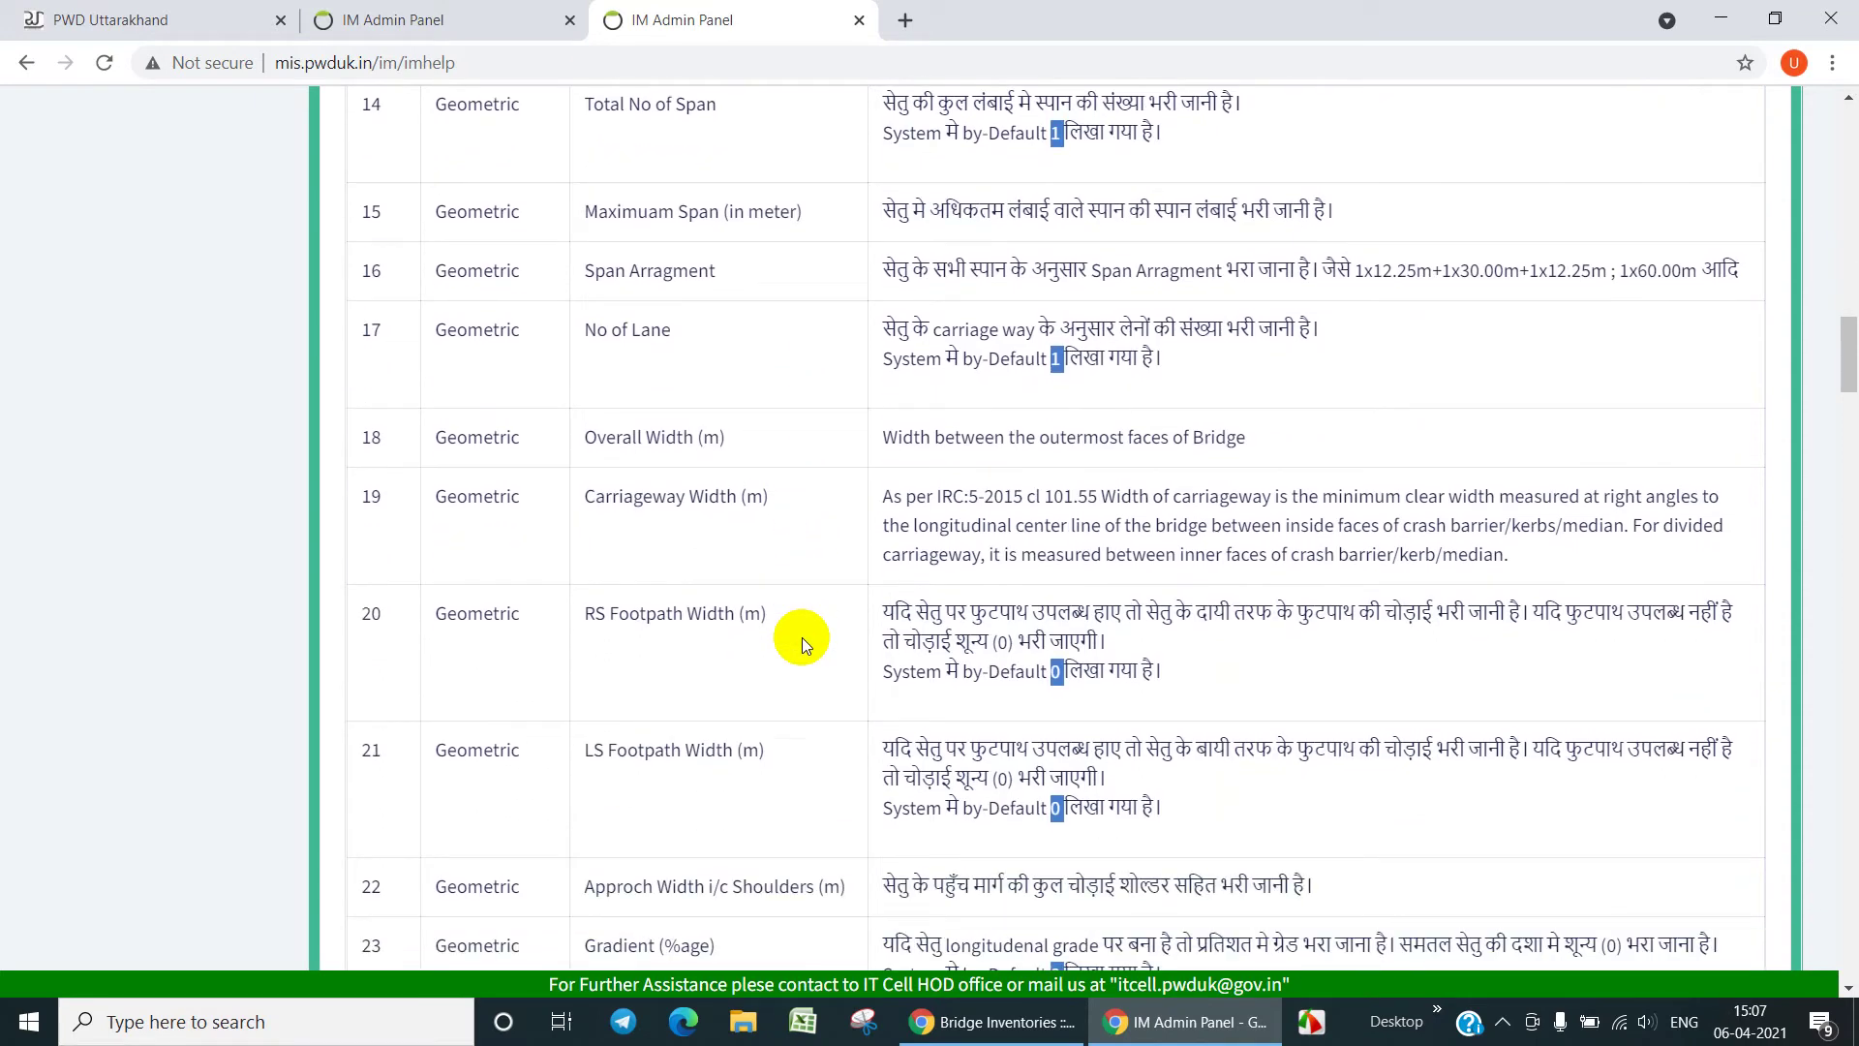
{"action": "scroll", "coordinate": [801, 639], "scroll_direction": "down", "scroll_amount": 4}
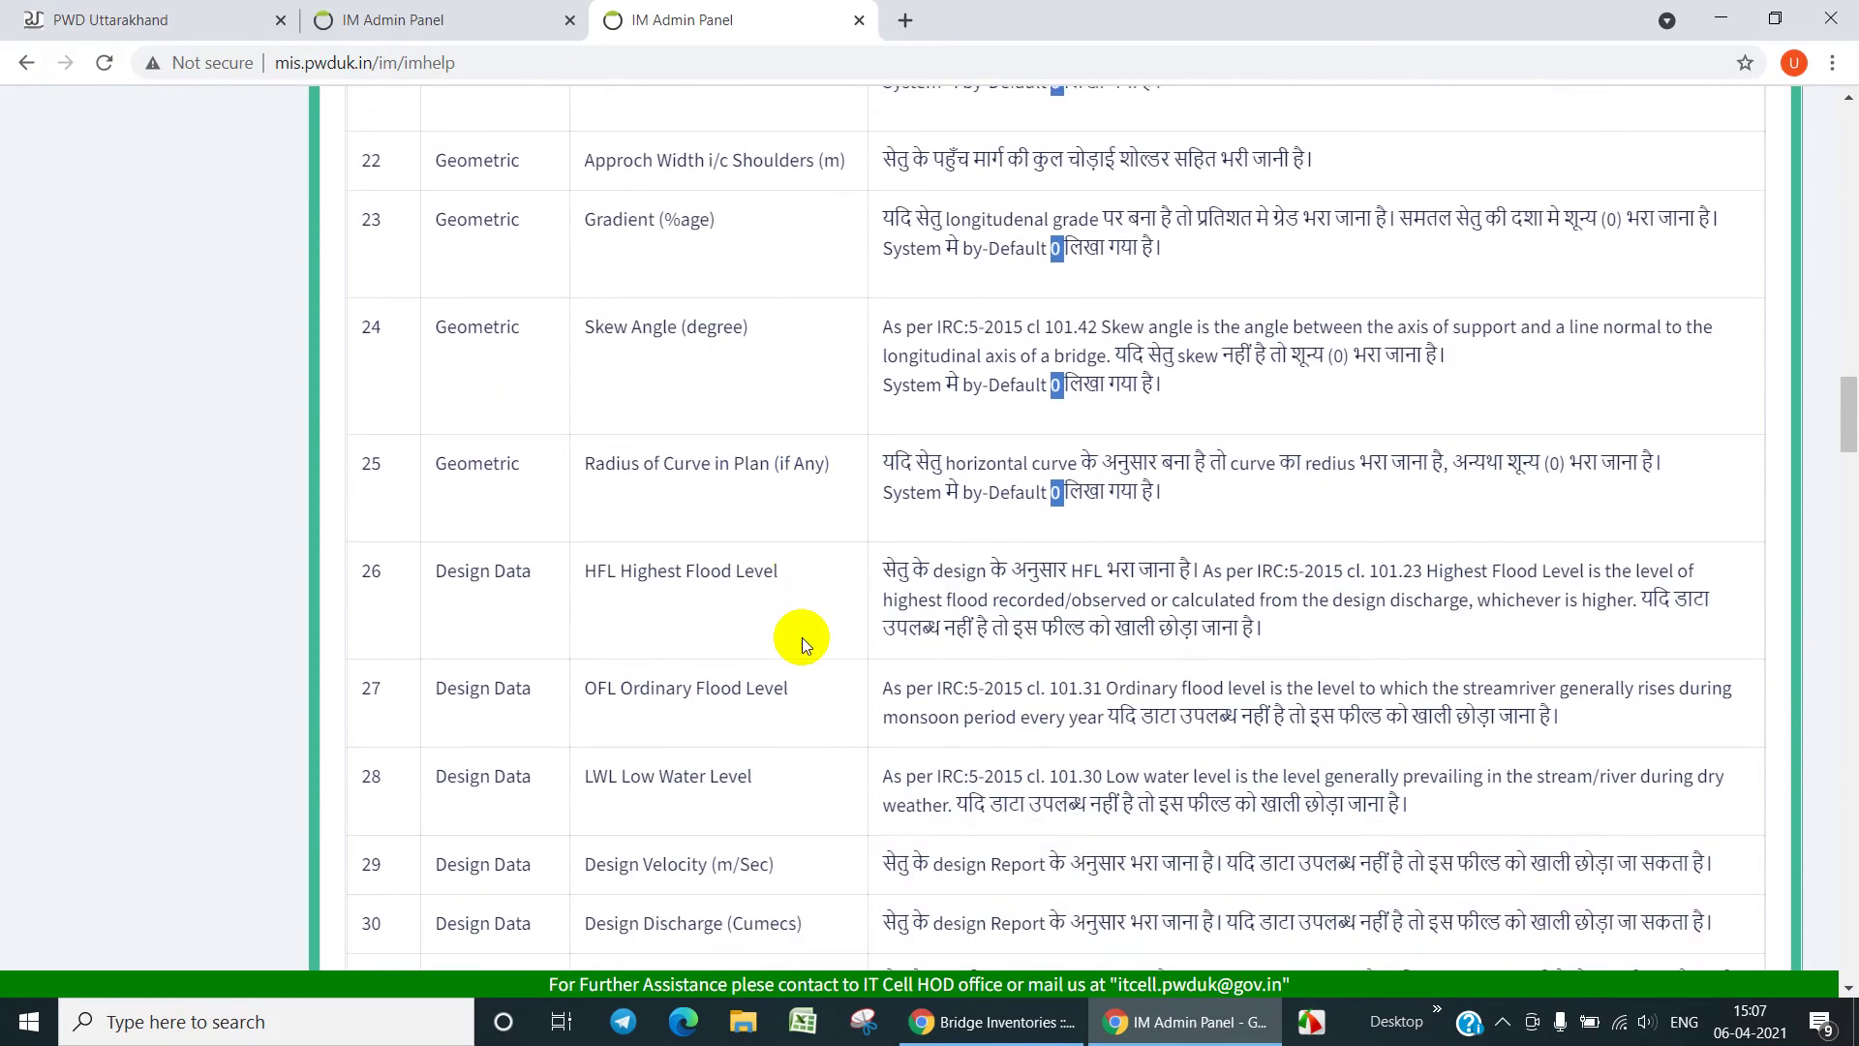
{"action": "scroll", "coordinate": [802, 639], "scroll_direction": "down", "scroll_amount": 8}
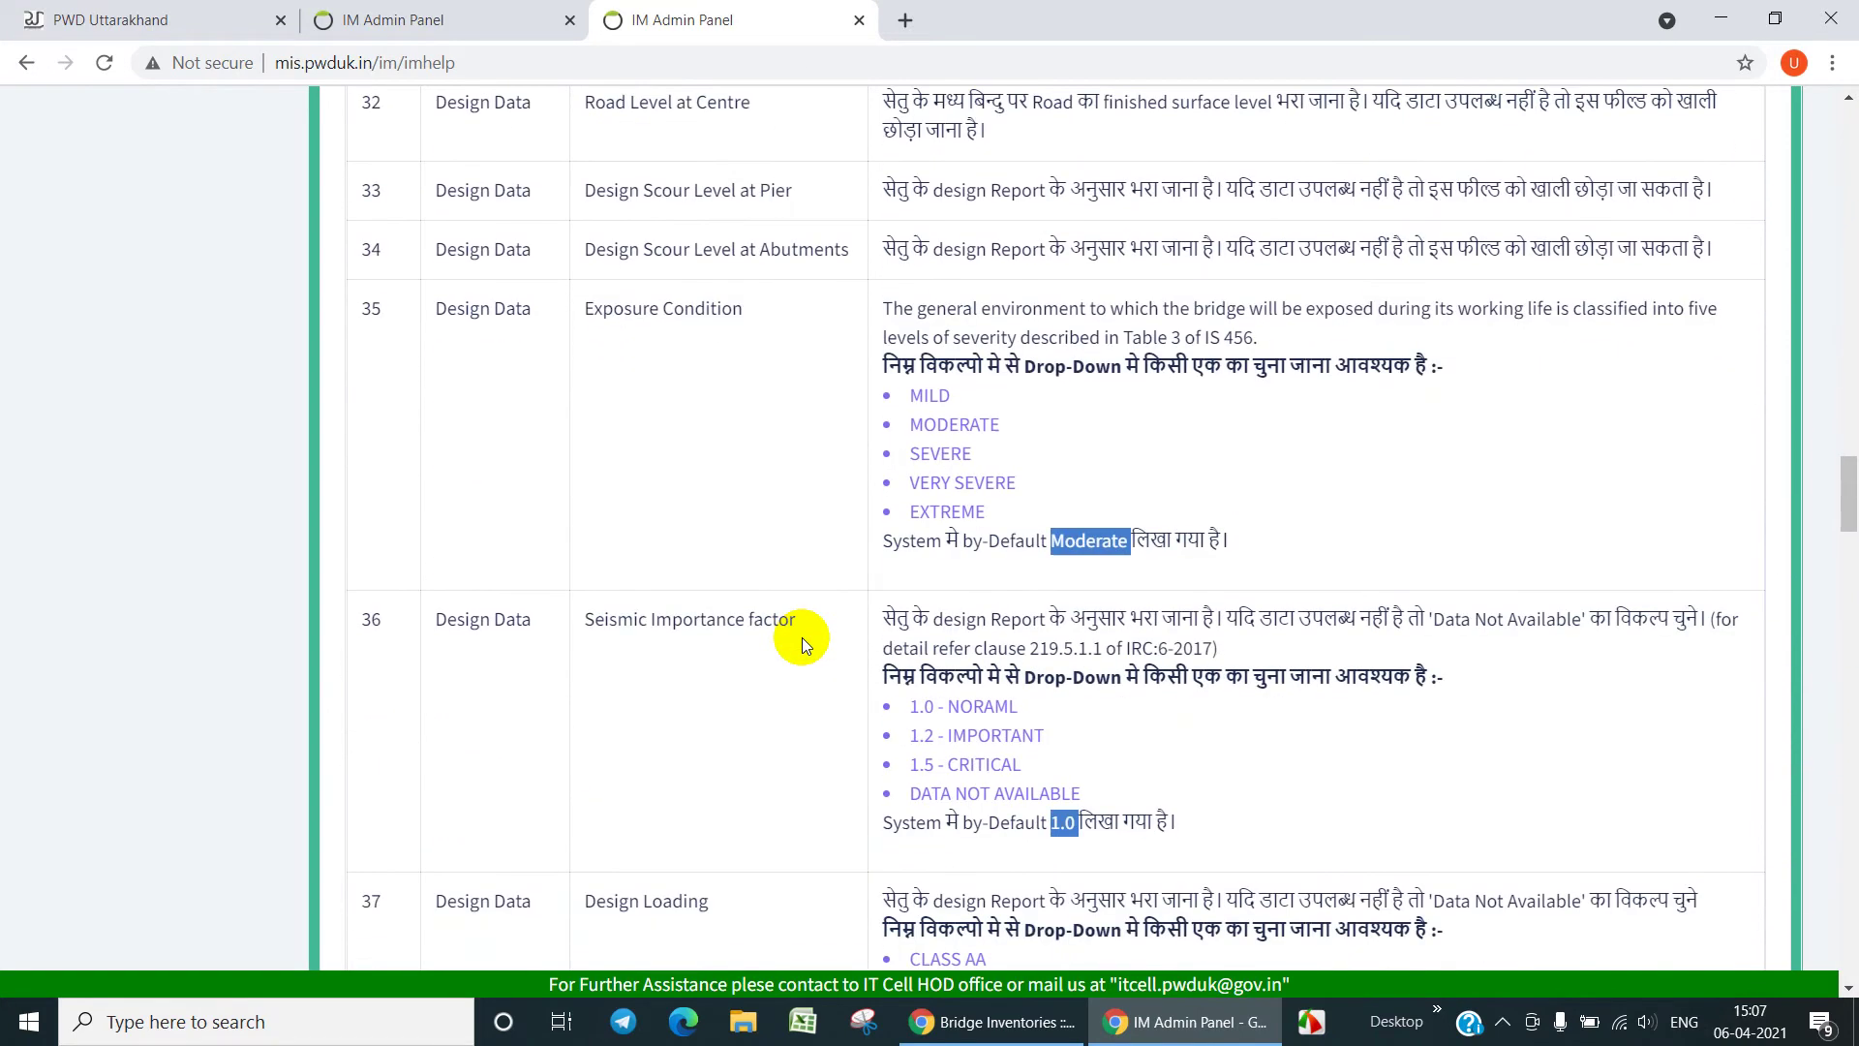
{"action": "scroll", "coordinate": [801, 637], "scroll_direction": "down", "scroll_amount": 4}
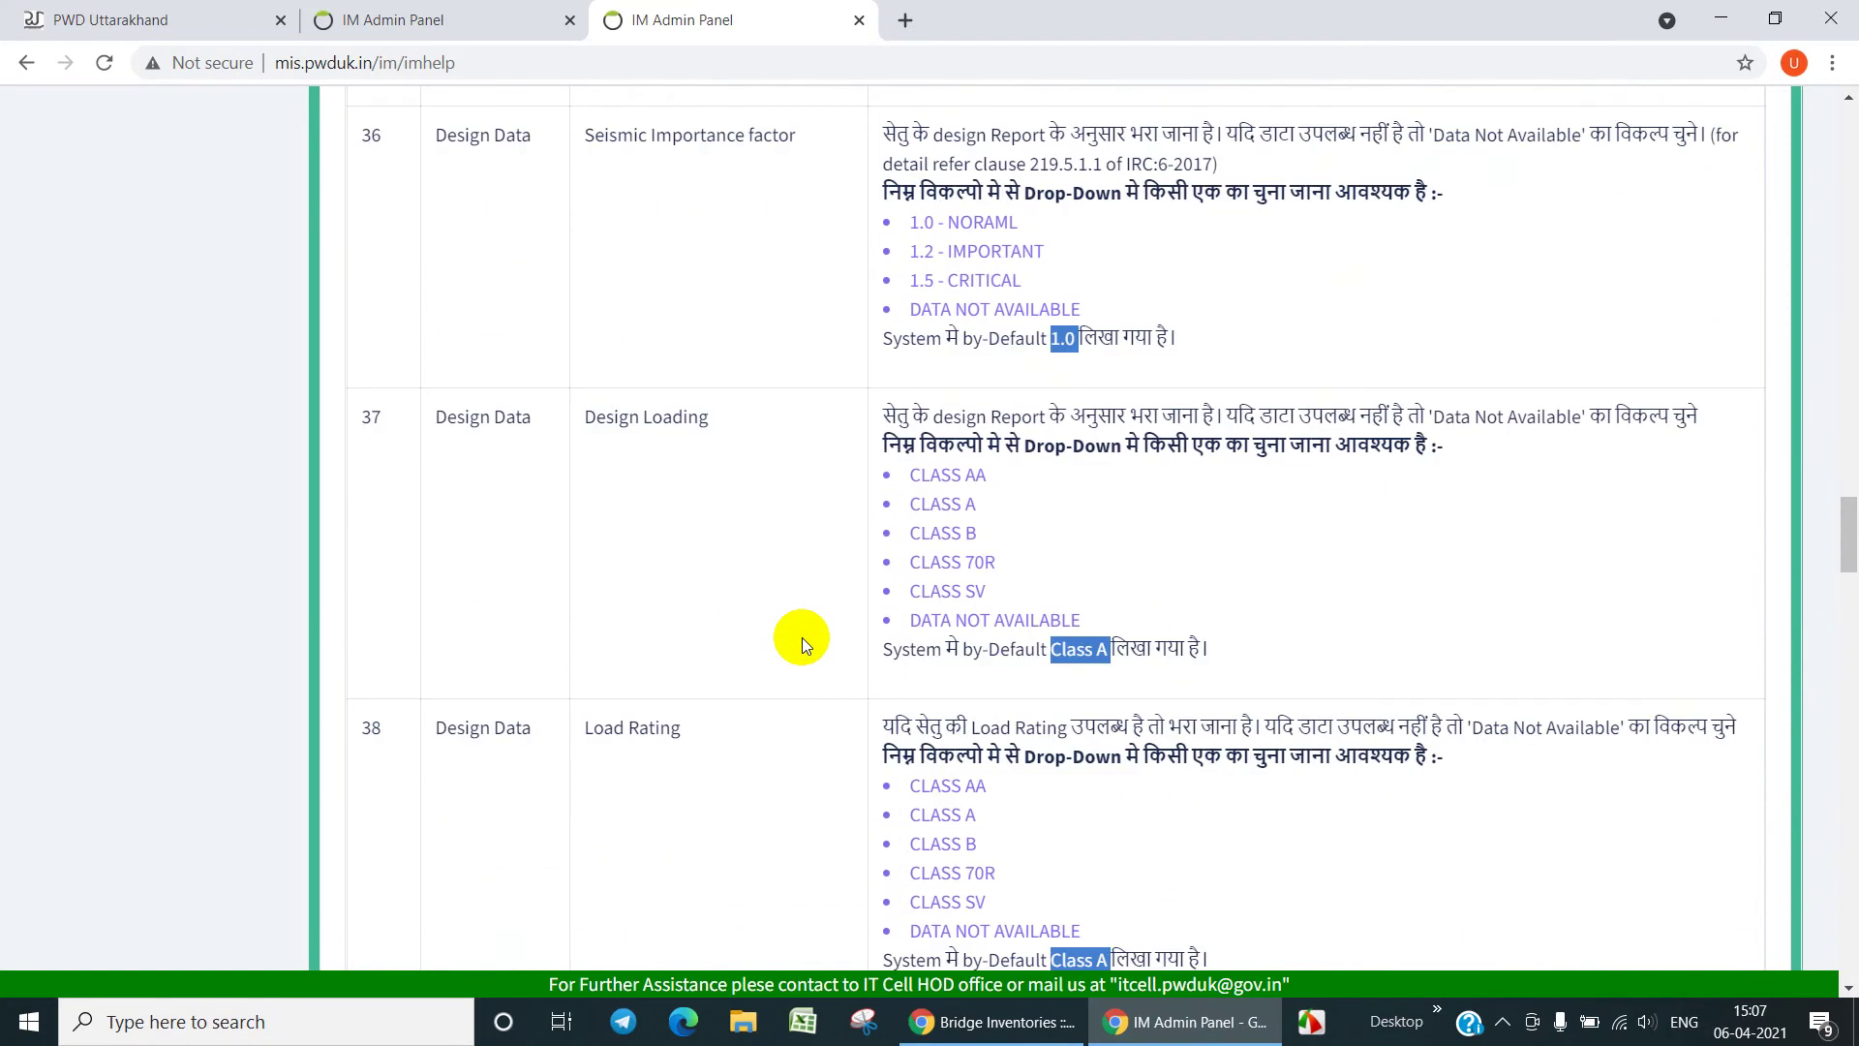
{"action": "scroll", "coordinate": [802, 638], "scroll_direction": "down", "scroll_amount": 10}
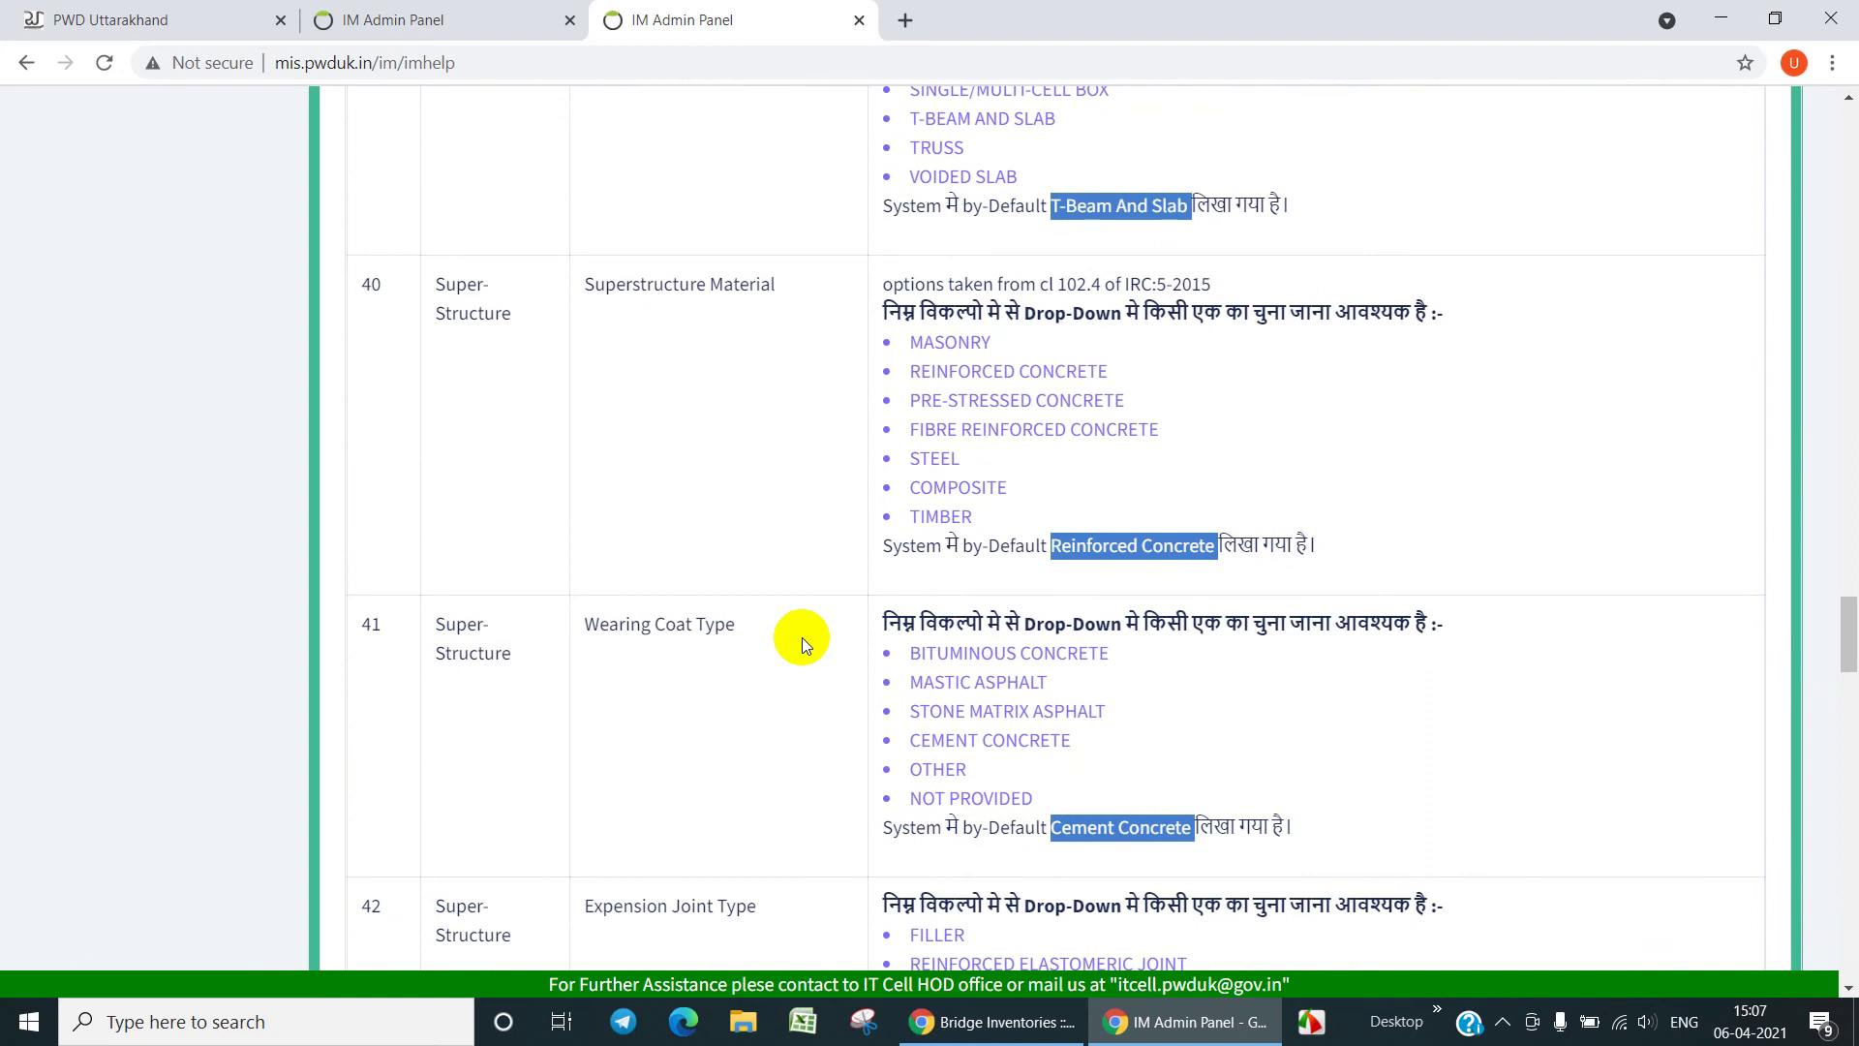
{"action": "scroll", "coordinate": [801, 637], "scroll_direction": "down", "scroll_amount": 15}
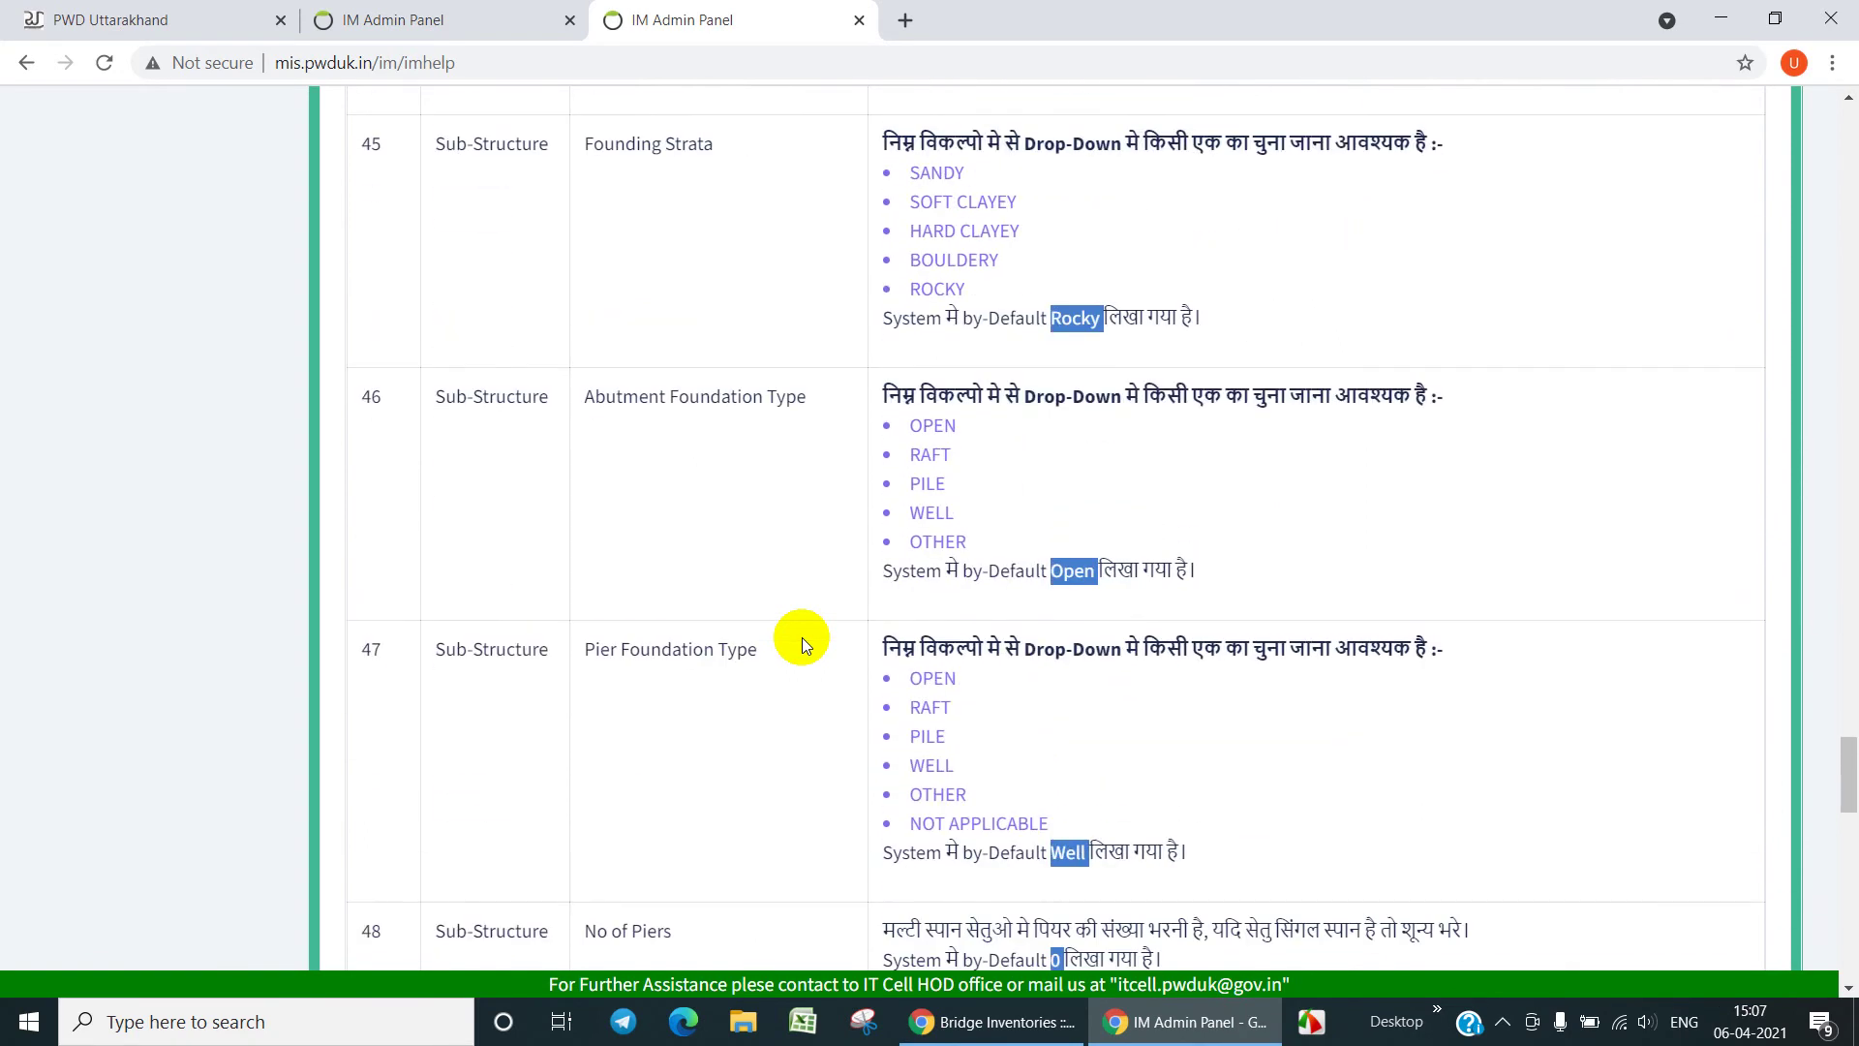
{"action": "scroll", "coordinate": [802, 637], "scroll_direction": "down", "scroll_amount": 20}
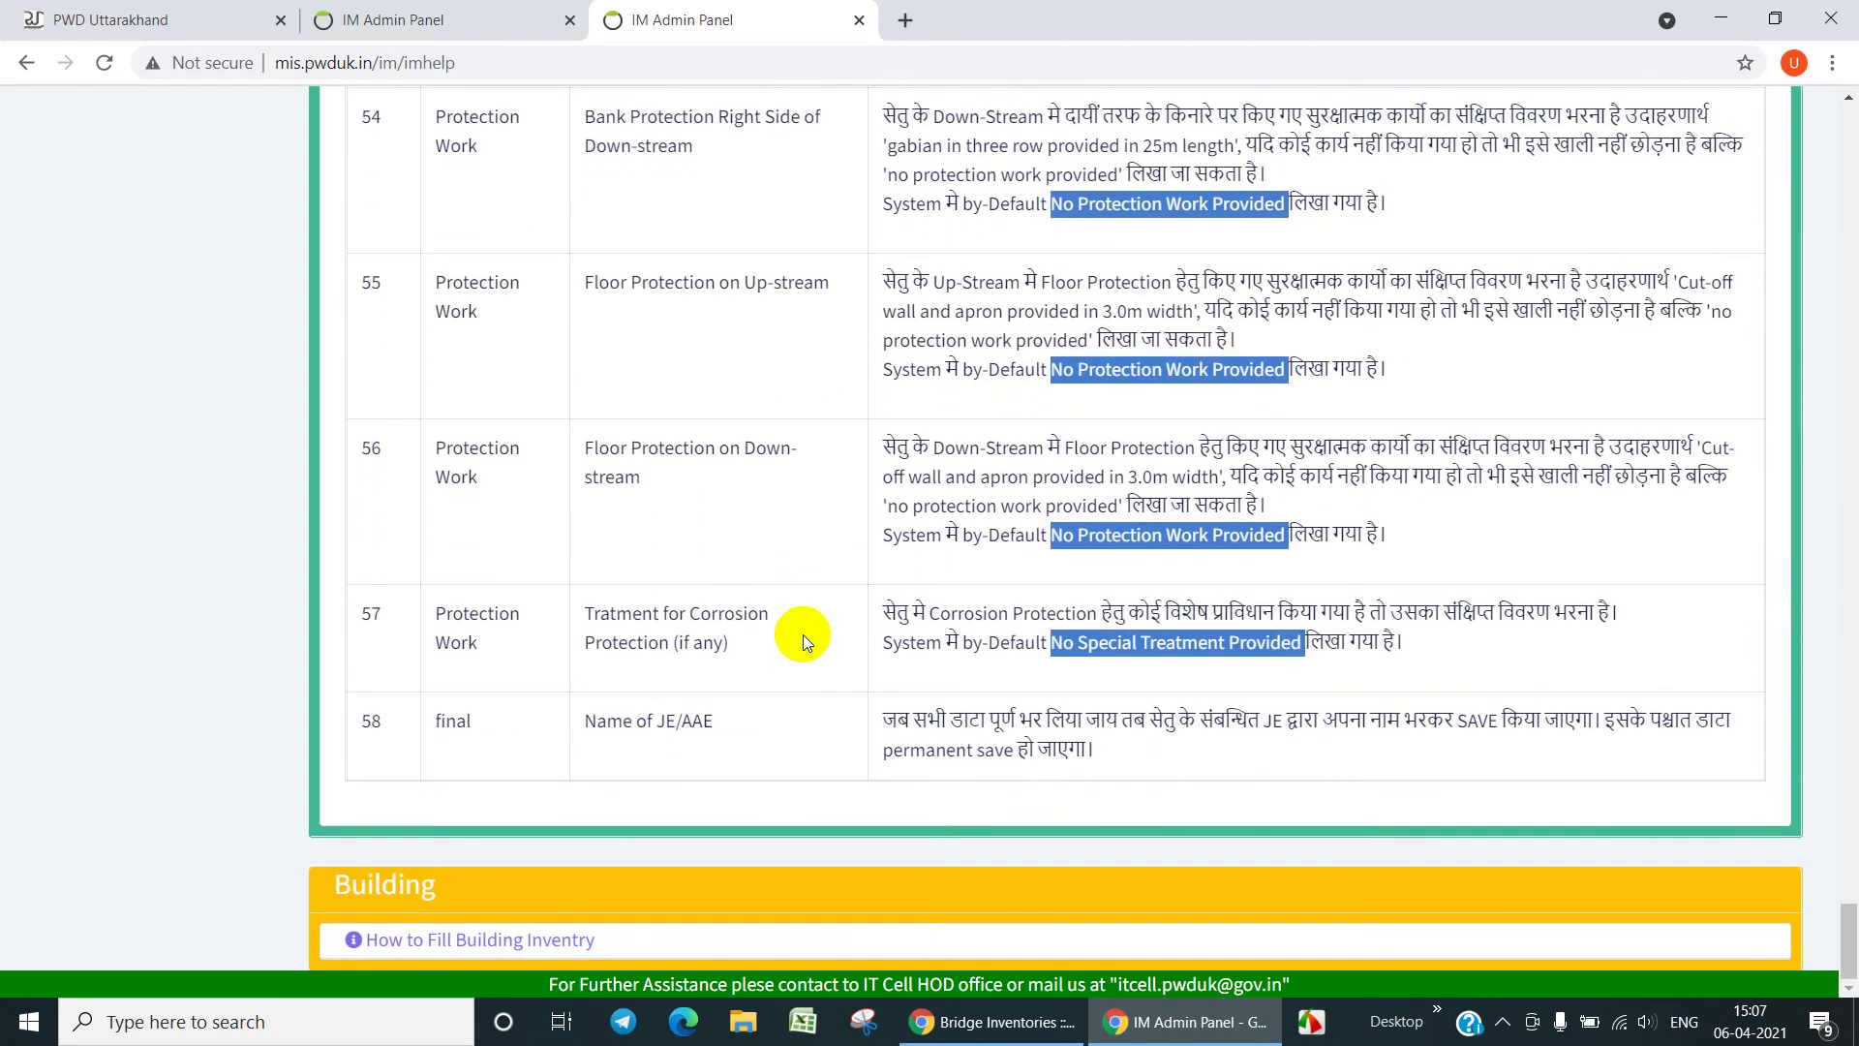
- Return from the help guide to the NH Srinagar bridge list
{"action": "left_click", "coordinate": [1507, 1029]}
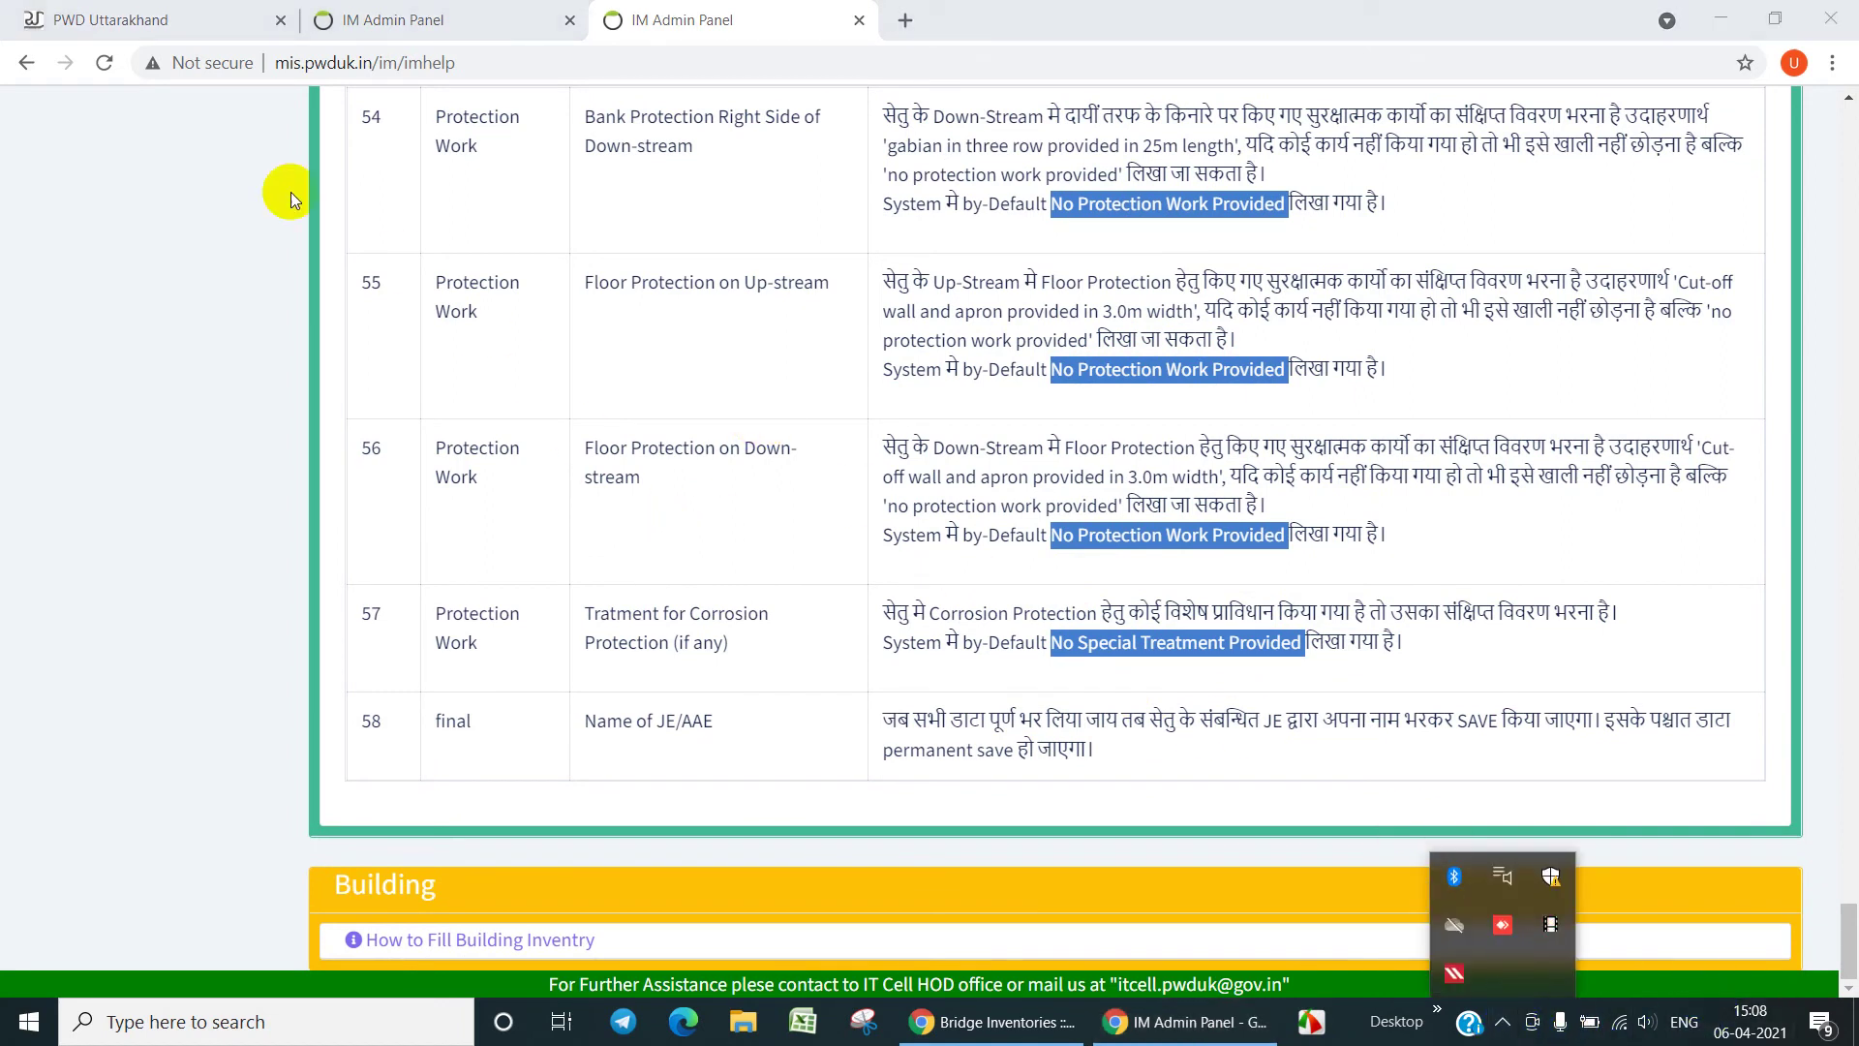
{"action": "left_click", "coordinate": [26, 63]}
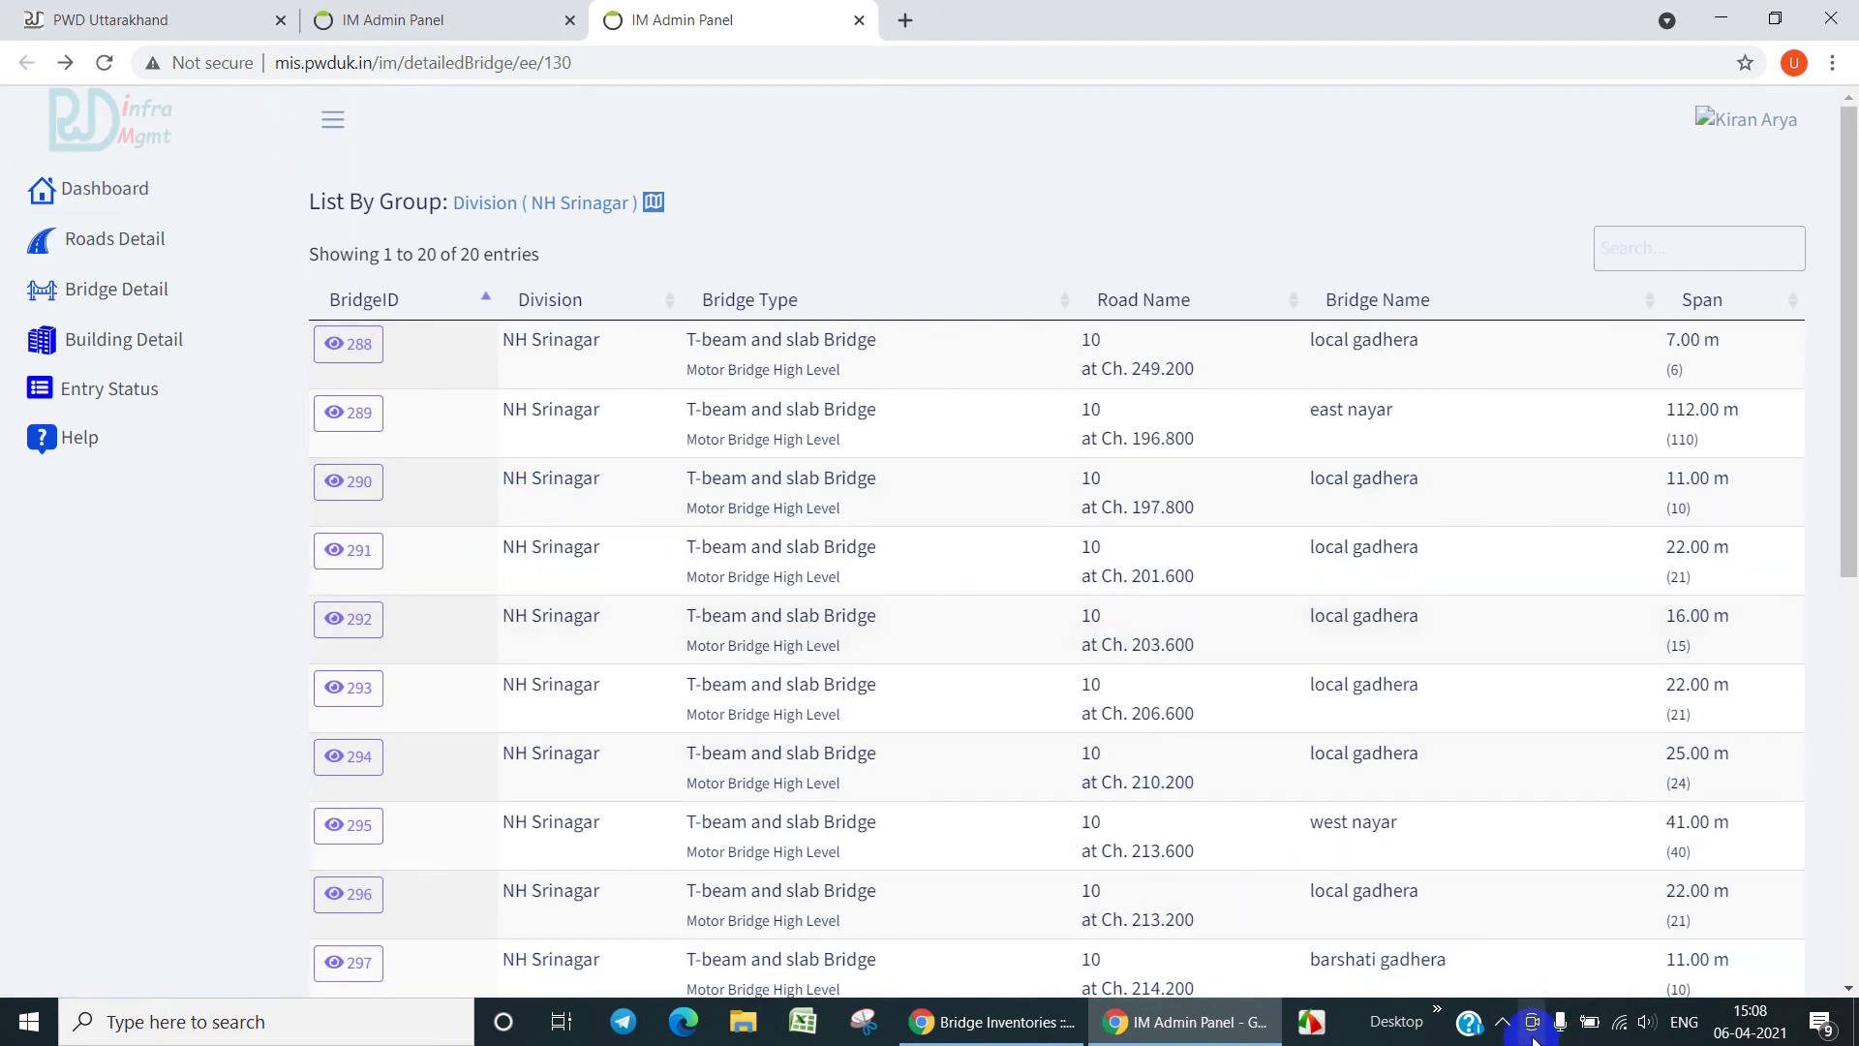
{"action": "left_click", "coordinate": [1503, 1028]}
{"action": "left_click", "coordinate": [1504, 1028]}
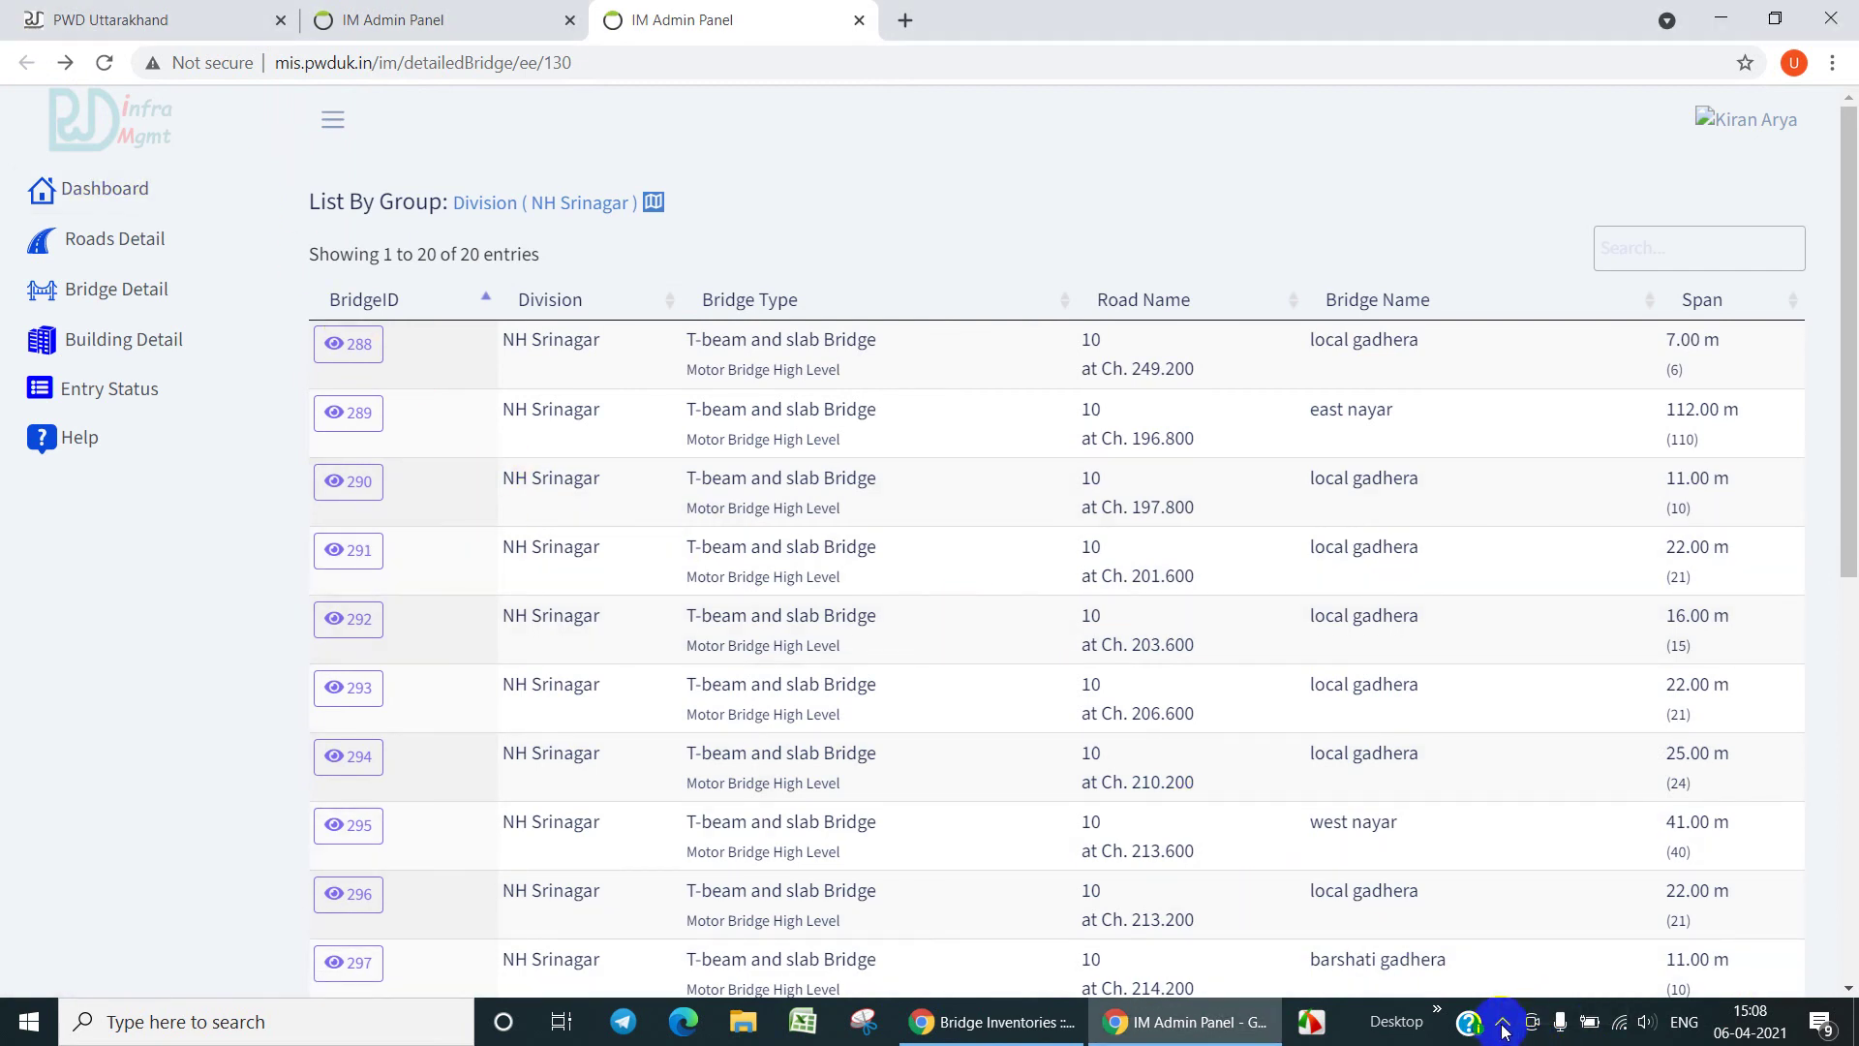
{"action": "left_click", "coordinate": [1503, 1028]}
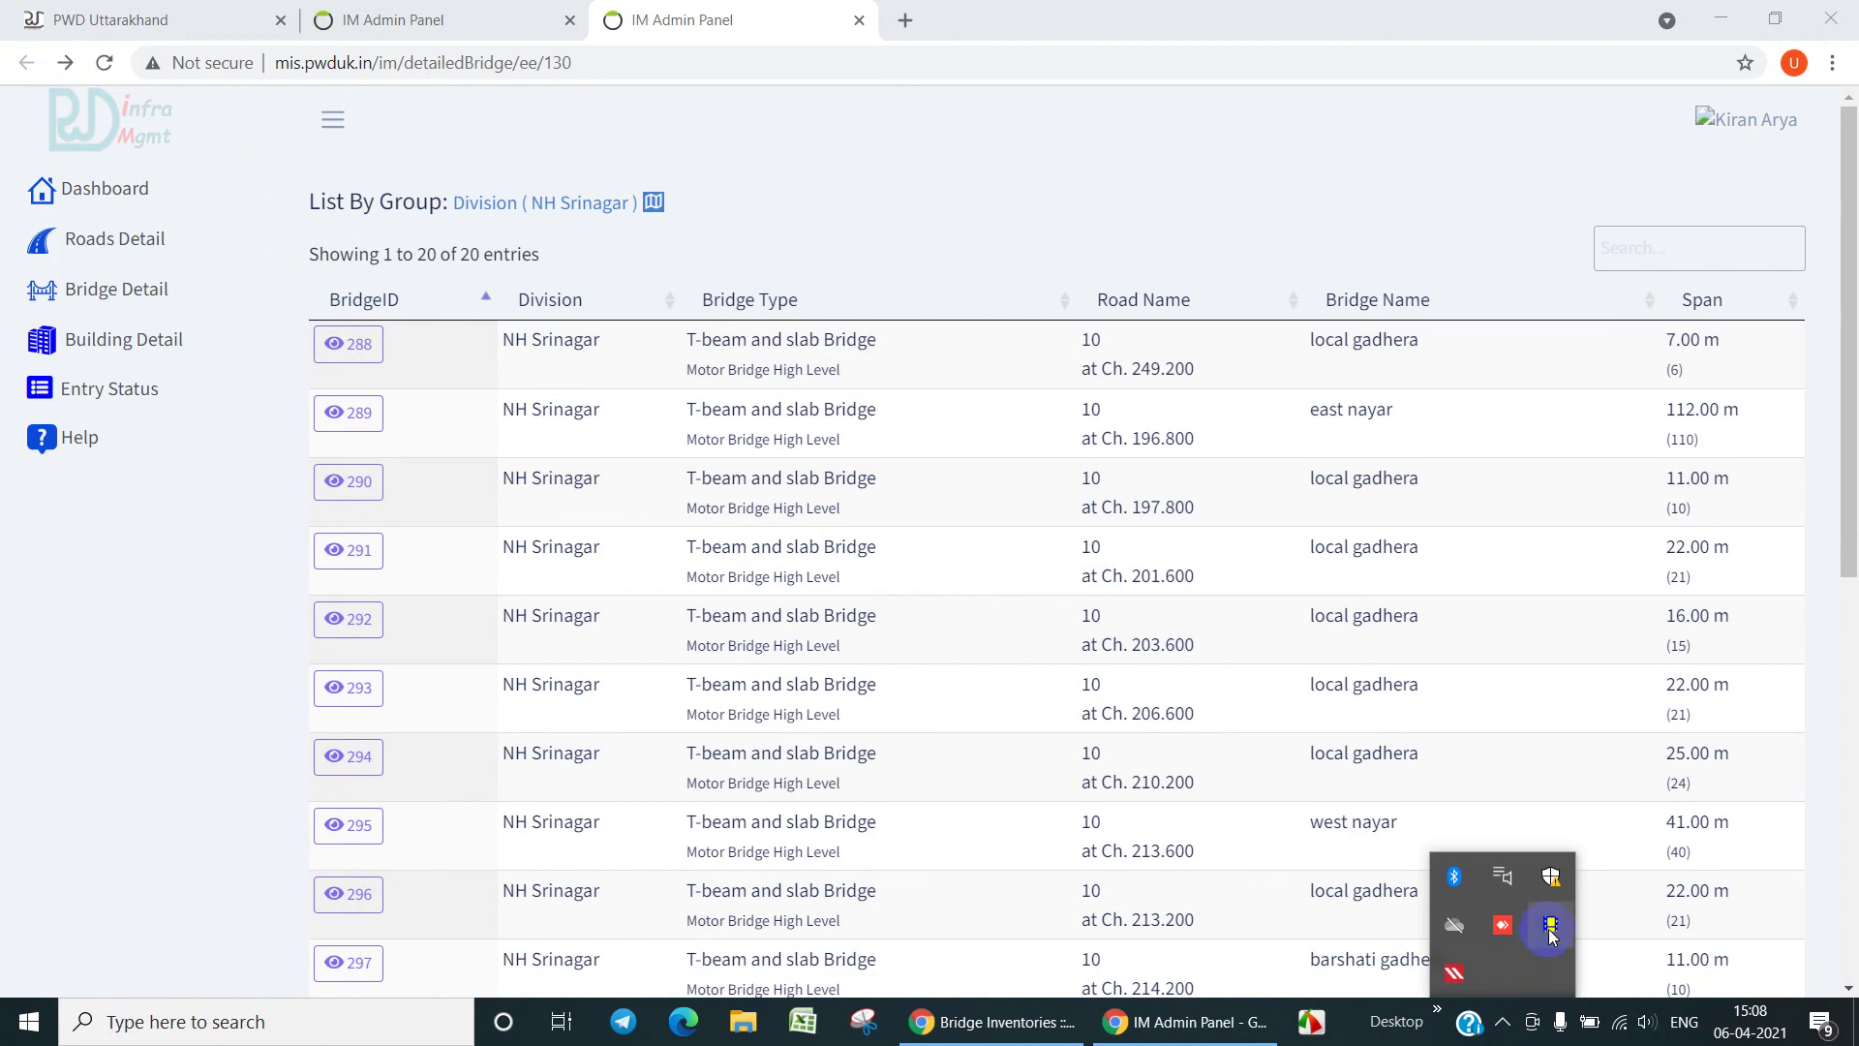